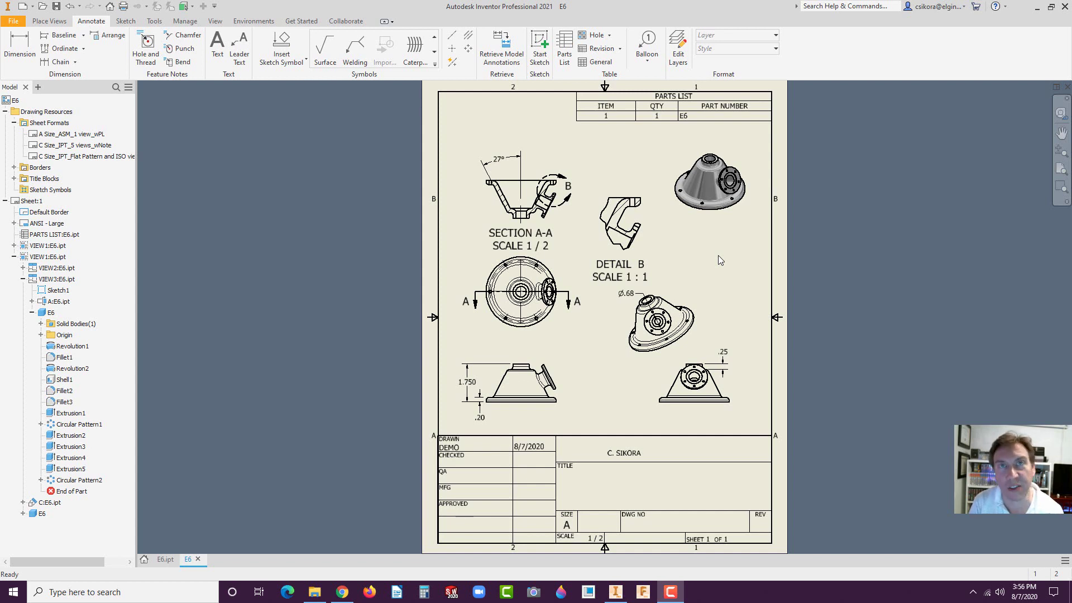
# Examine the finished E6 drawing's views: isometric, section A-A, detail B, auxiliary, top and side.
pyautogui.click(741, 213)
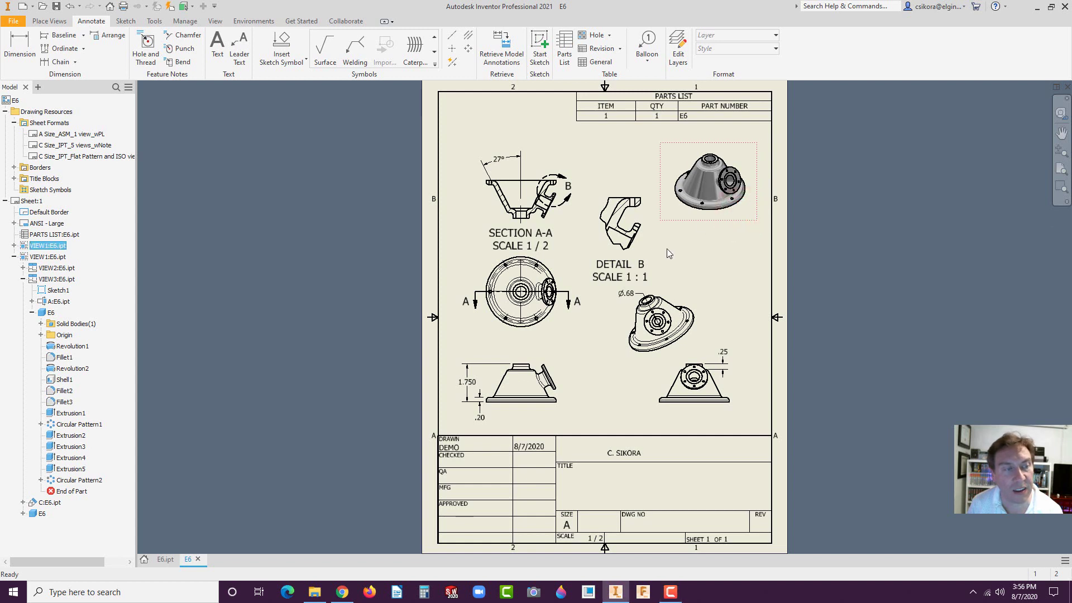
pyautogui.click(554, 221)
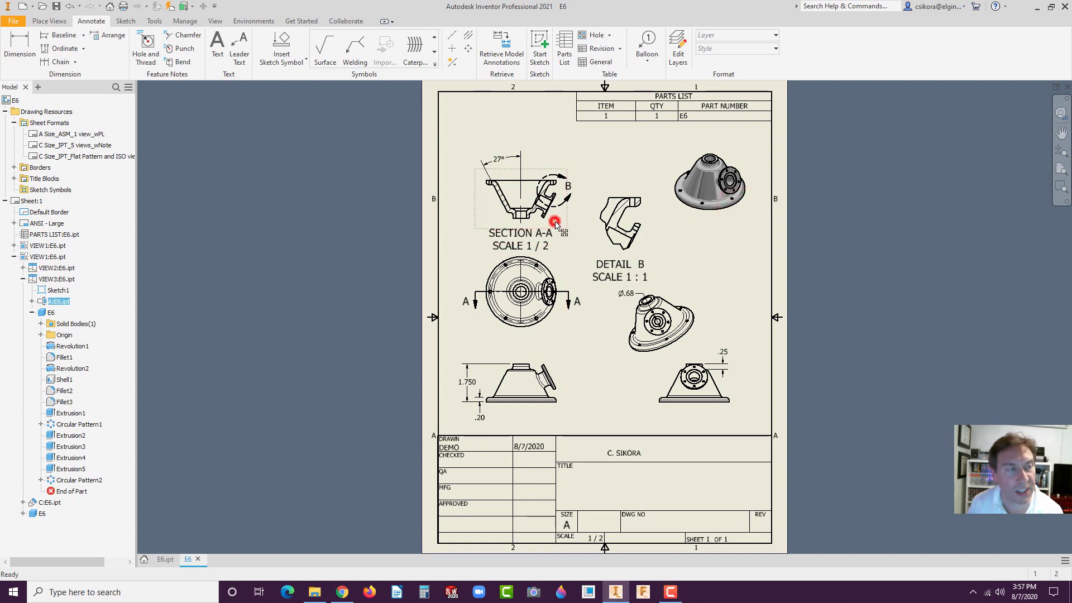
pyautogui.click(595, 245)
pyautogui.click(619, 336)
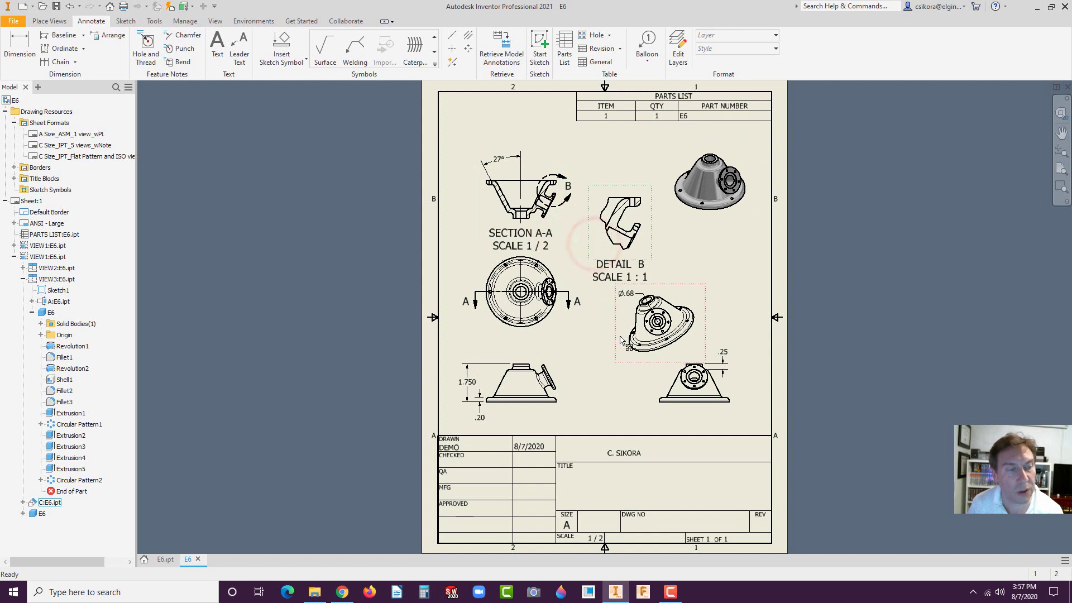
pyautogui.click(545, 325)
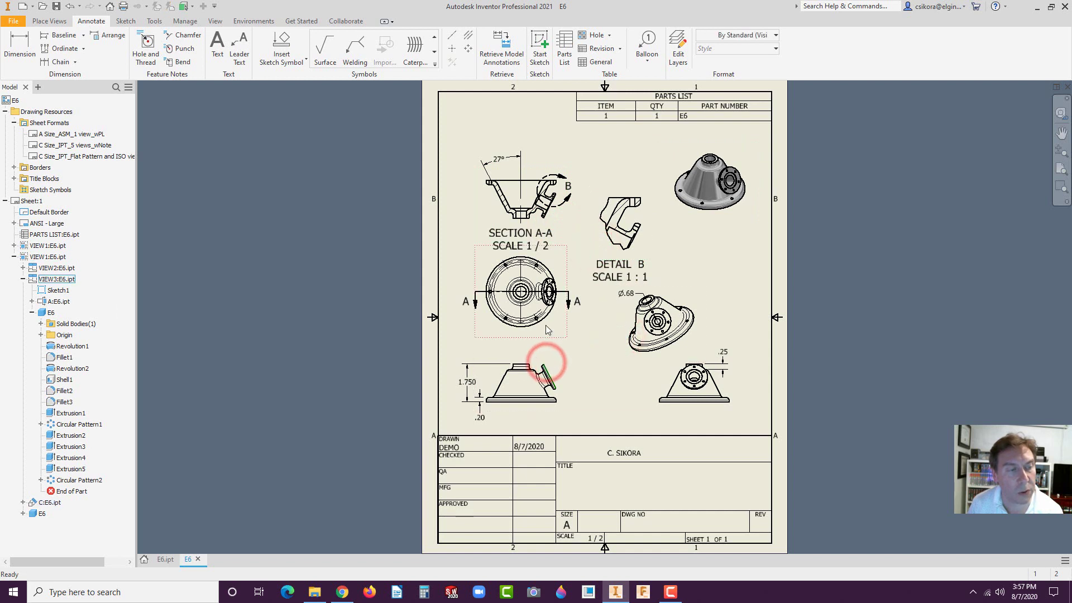
pyautogui.click(657, 366)
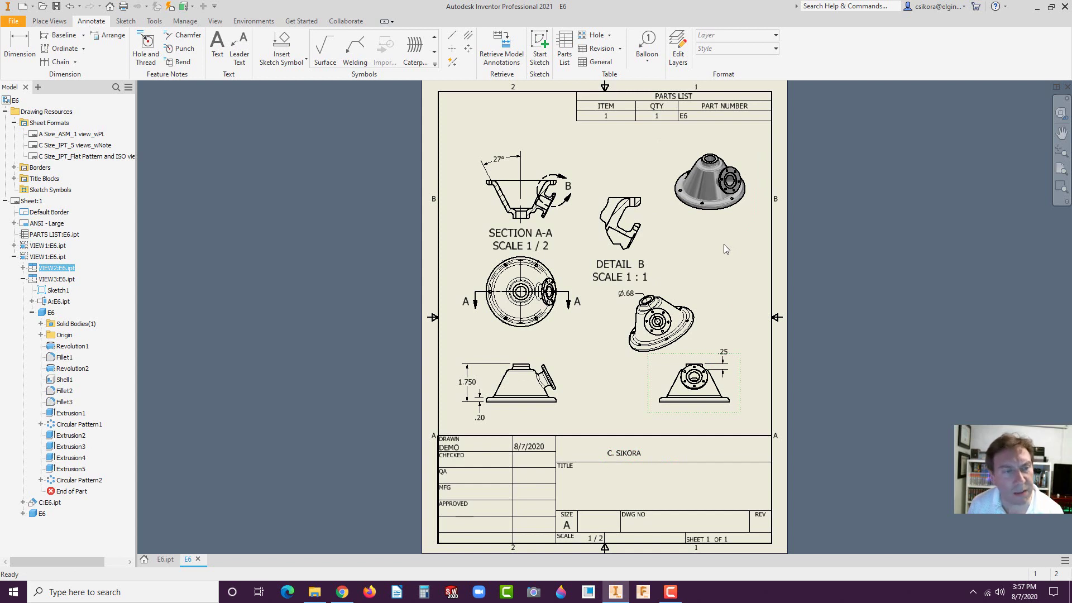
# Switch to Chrome, close the E6.ipt tab, view the vertanux1.com home and Part files pages, and return to Inventor.
pyautogui.click(342, 592)
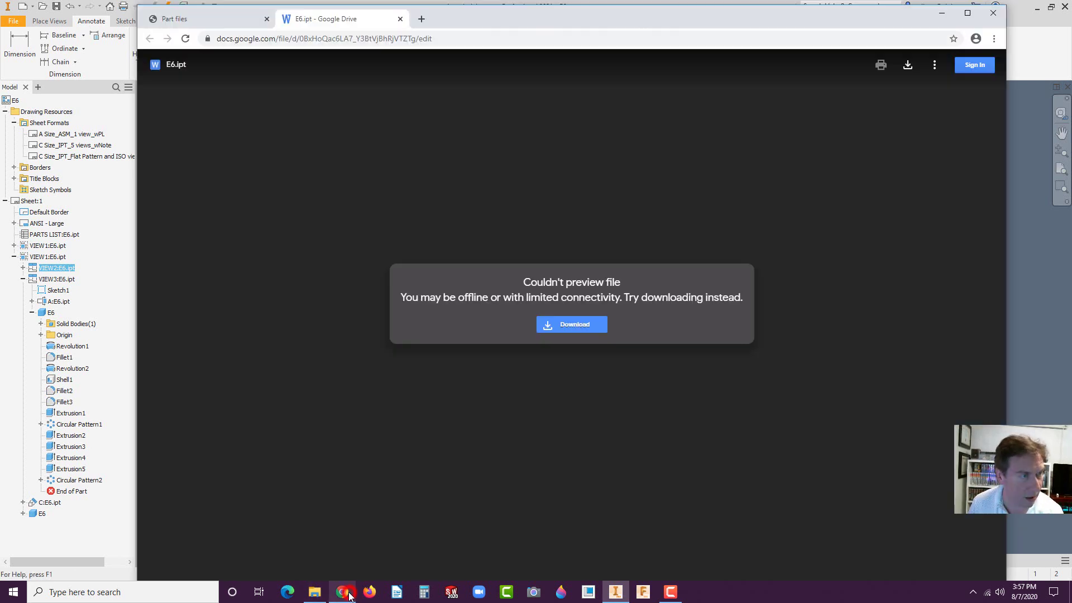
pyautogui.click(401, 18)
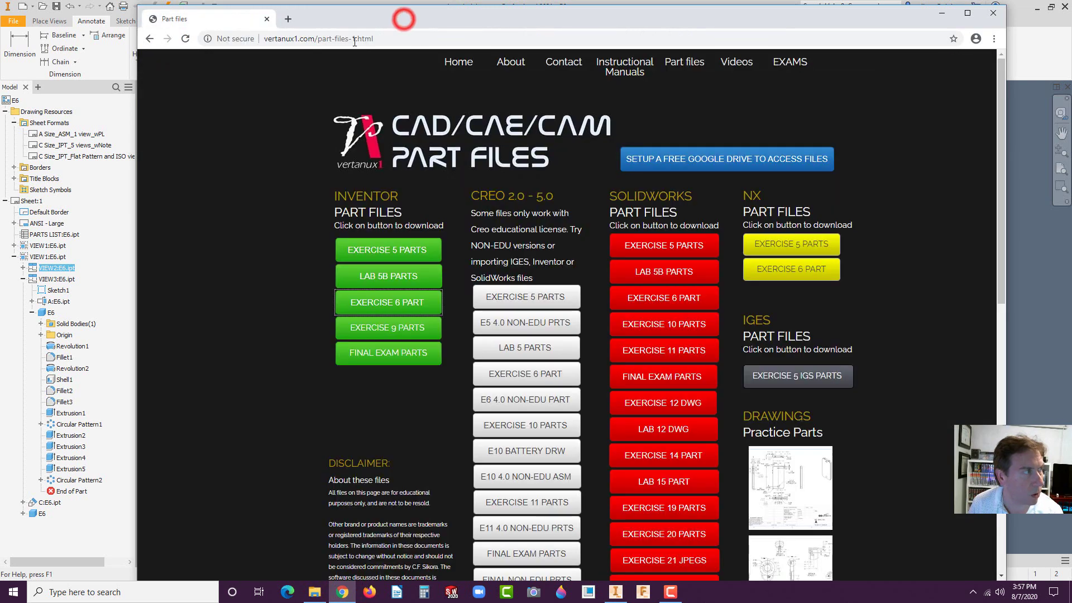
pyautogui.click(445, 65)
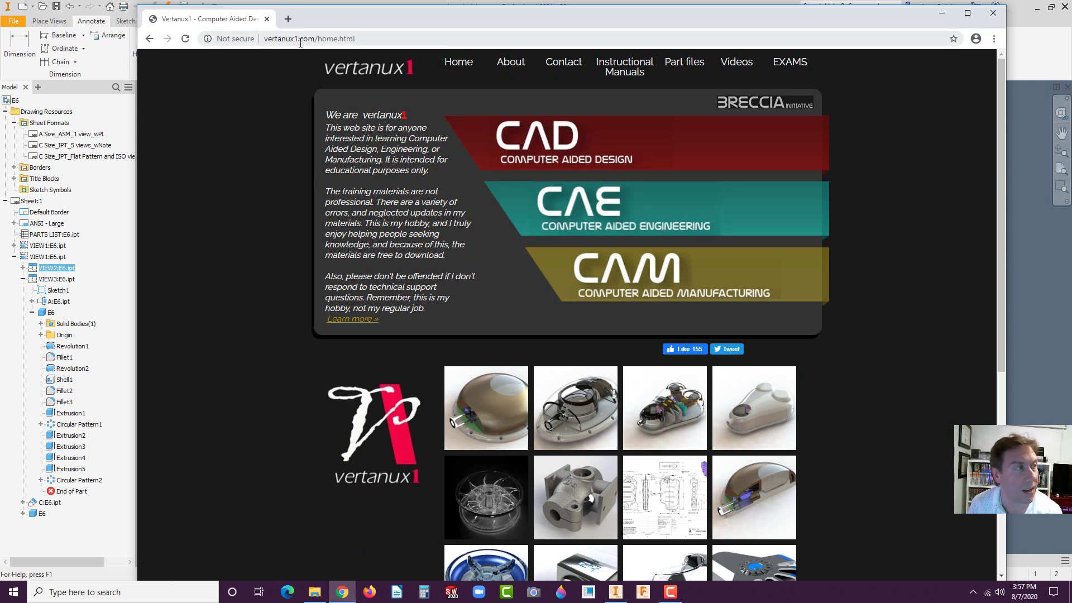
pyautogui.click(684, 63)
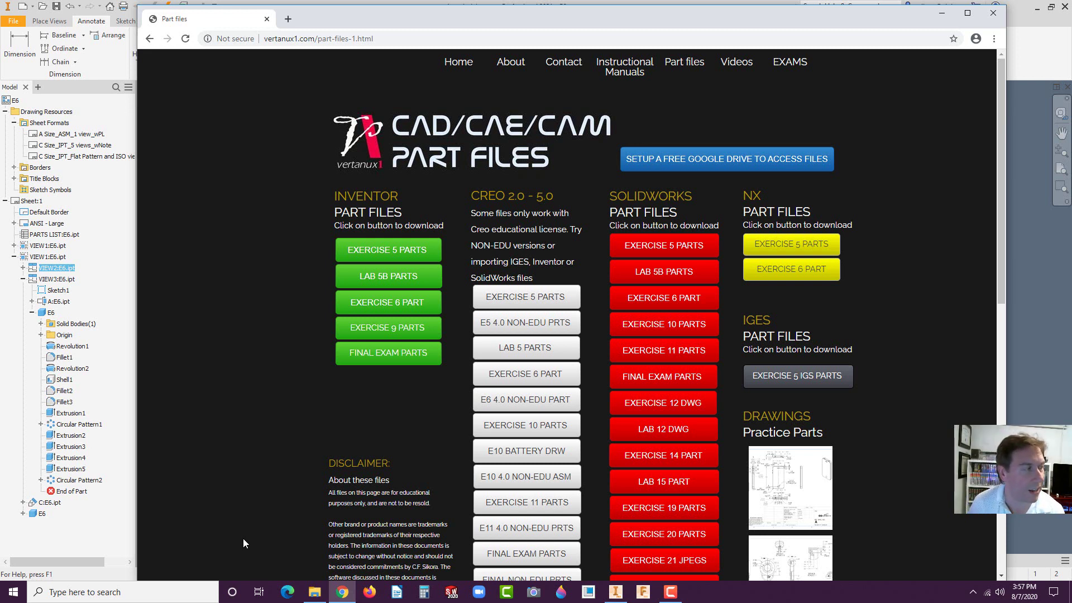
pyautogui.click(1027, 276)
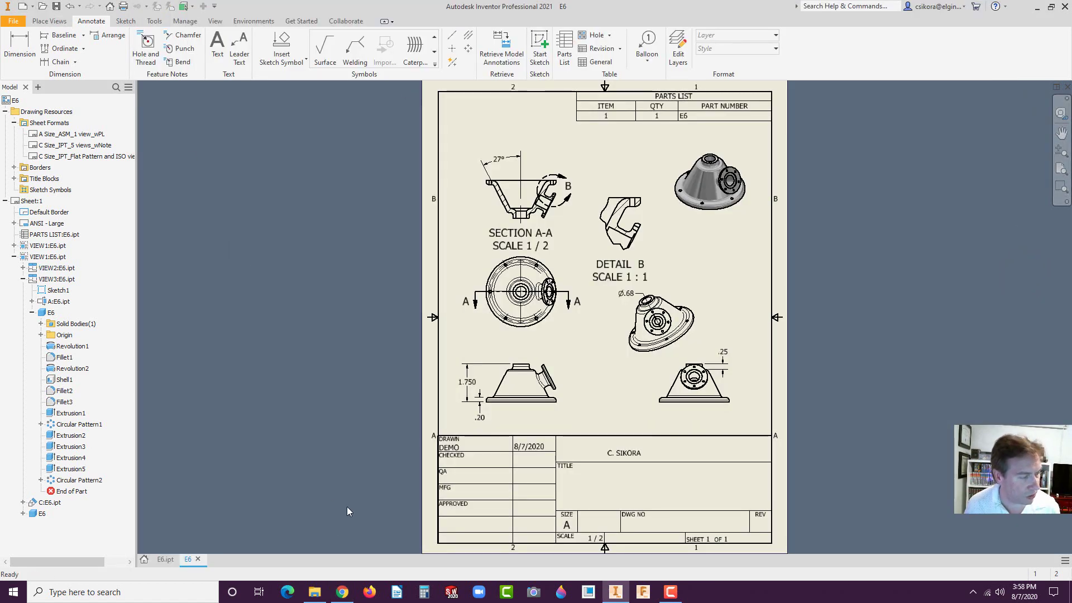
# Show the E6.ipt part model and look at its available appearances without changing the current one.
pyautogui.click(164, 559)
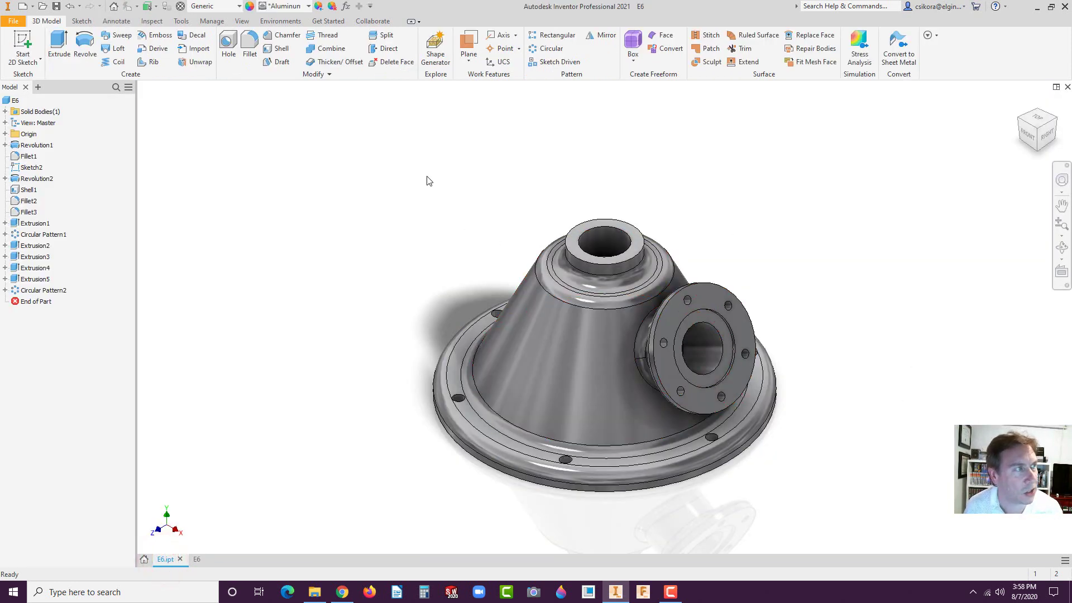
pyautogui.click(307, 7)
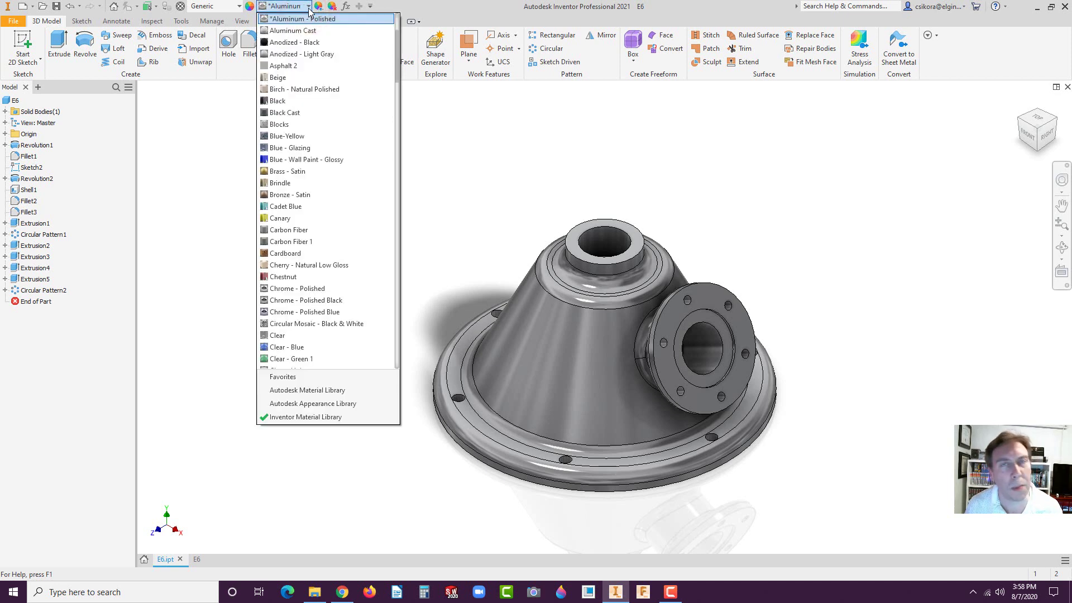
pyautogui.click(450, 134)
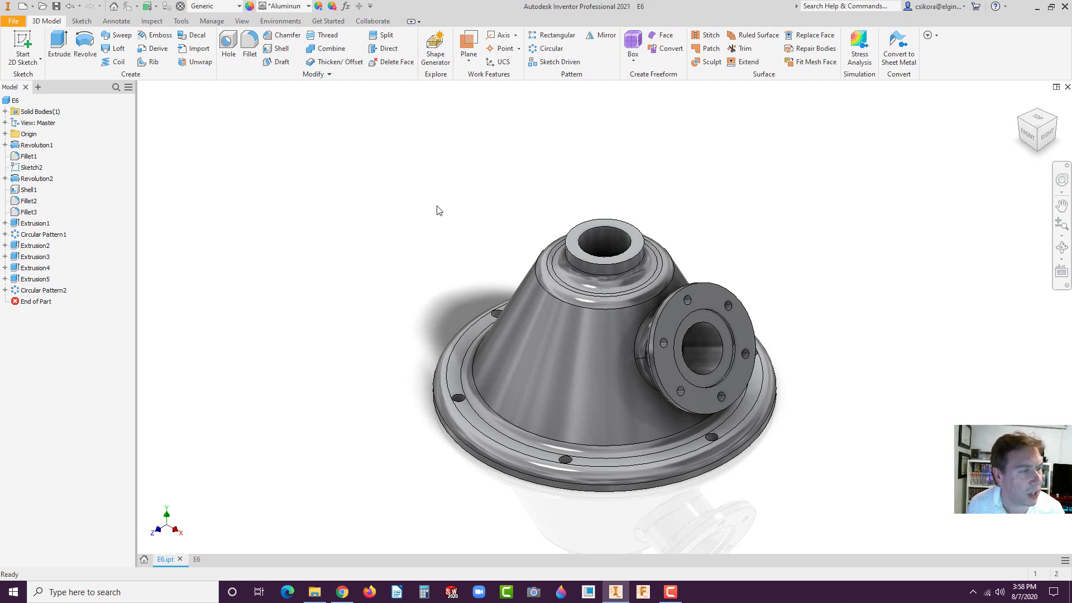
# Create a new drawing from the English ANSI (in).idw template and expand its drawing resources to list the borders and sheet formats.
pyautogui.click(23, 10)
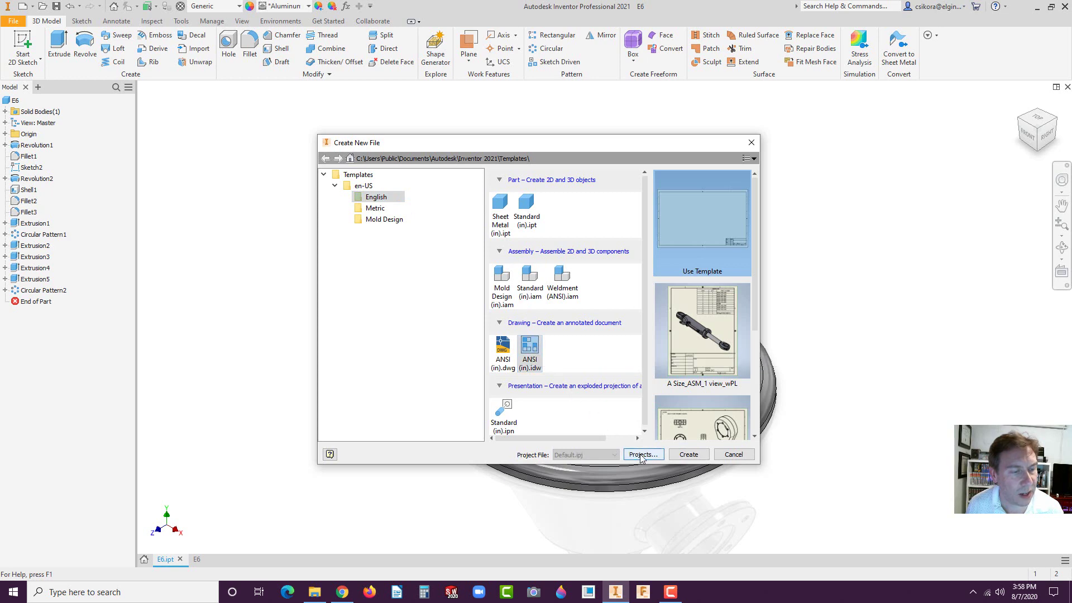
pyautogui.click(688, 455)
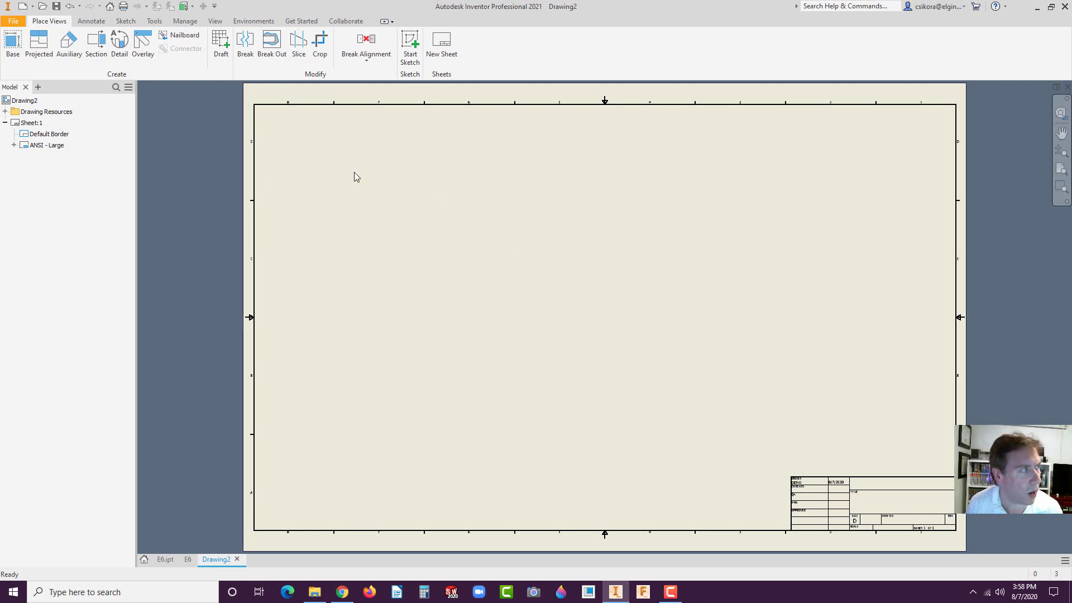
pyautogui.click(5, 112)
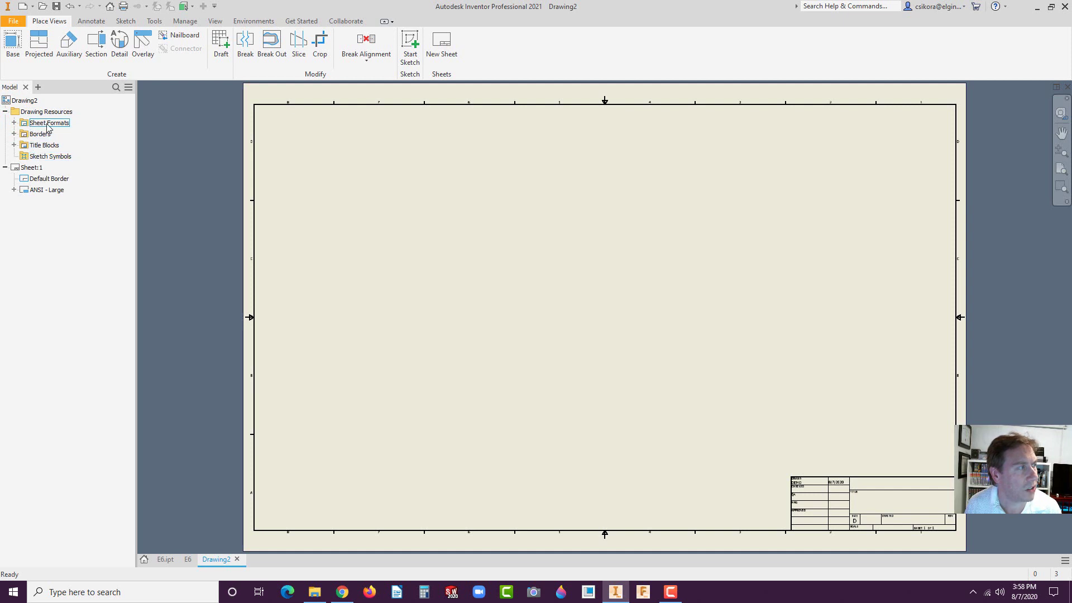
pyautogui.click(14, 134)
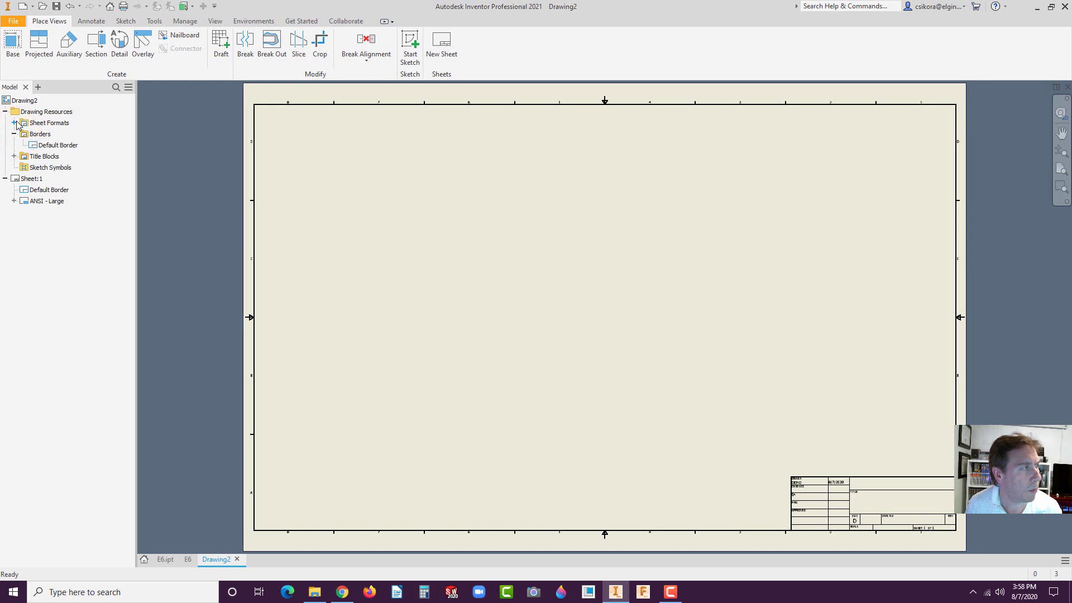
pyautogui.click(14, 122)
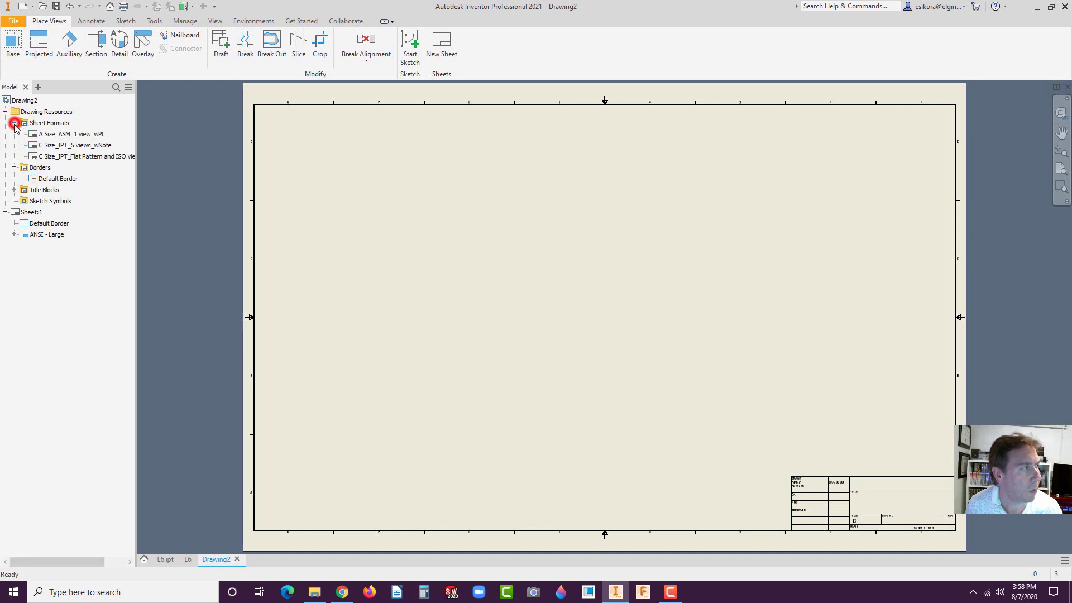
# Add a sheet using the A Size_ASM_1 view_wPL format with E6.ipt as the view's component.
pyautogui.click(48, 135)
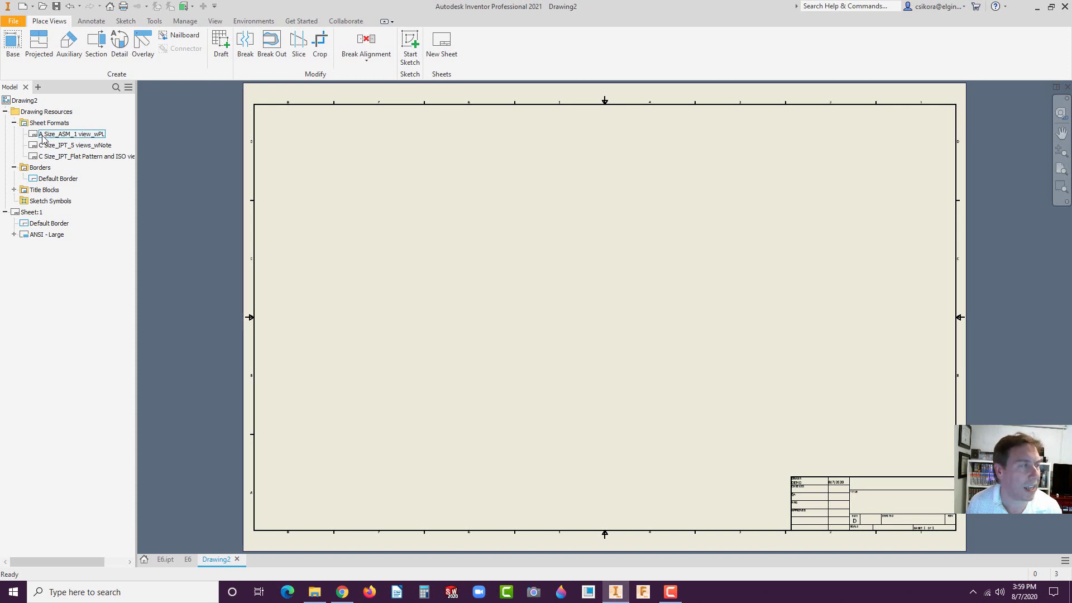
pyautogui.doubleClick(43, 138)
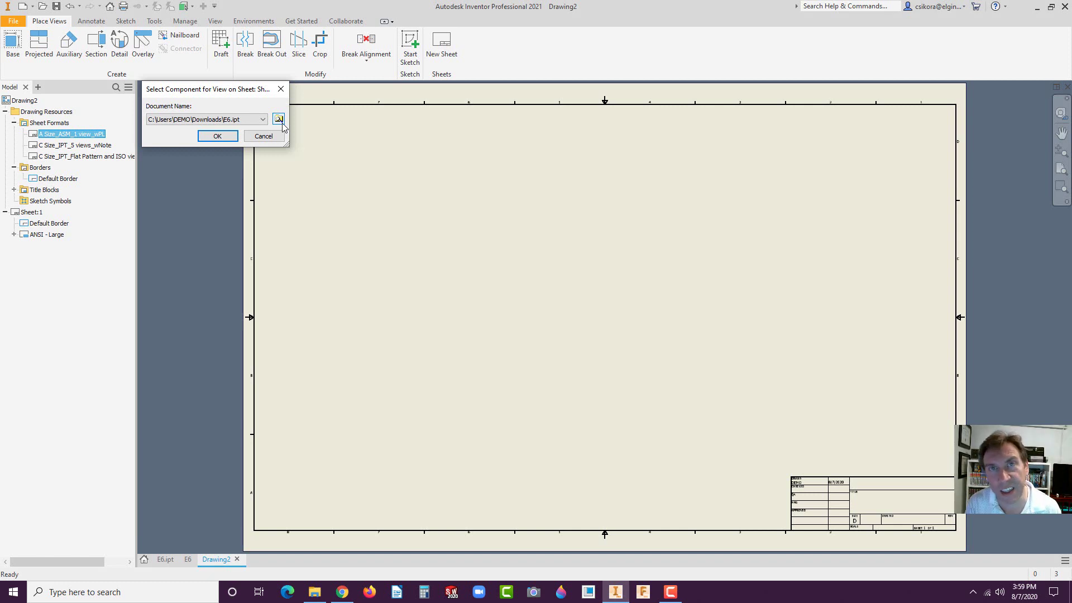
pyautogui.click(218, 136)
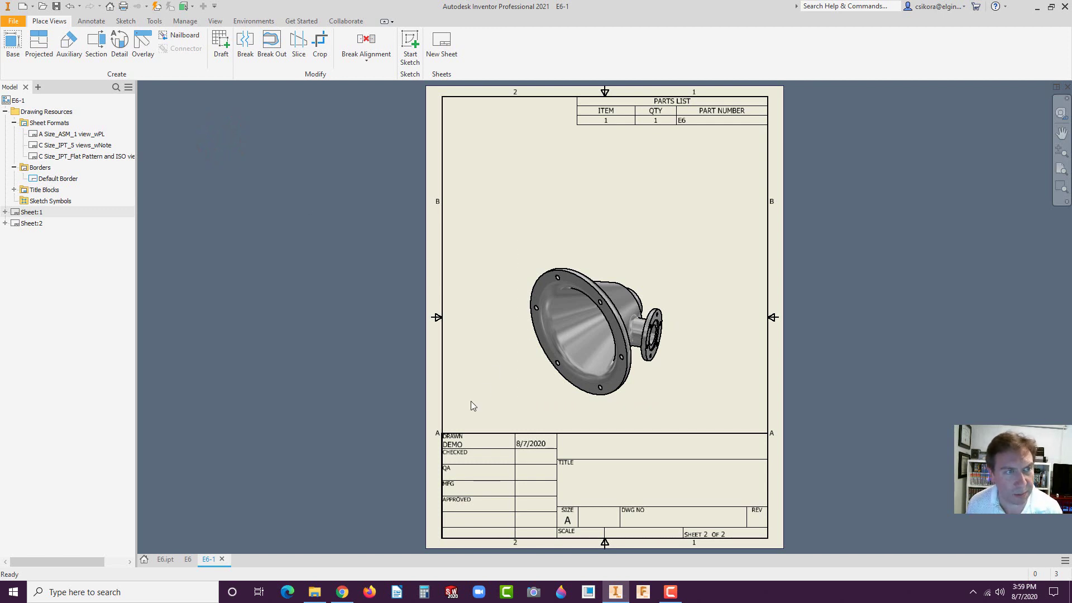
# Edit the model view on the new sheet and reorient it to the upright home isometric orientation.
pyautogui.doubleClick(619, 268)
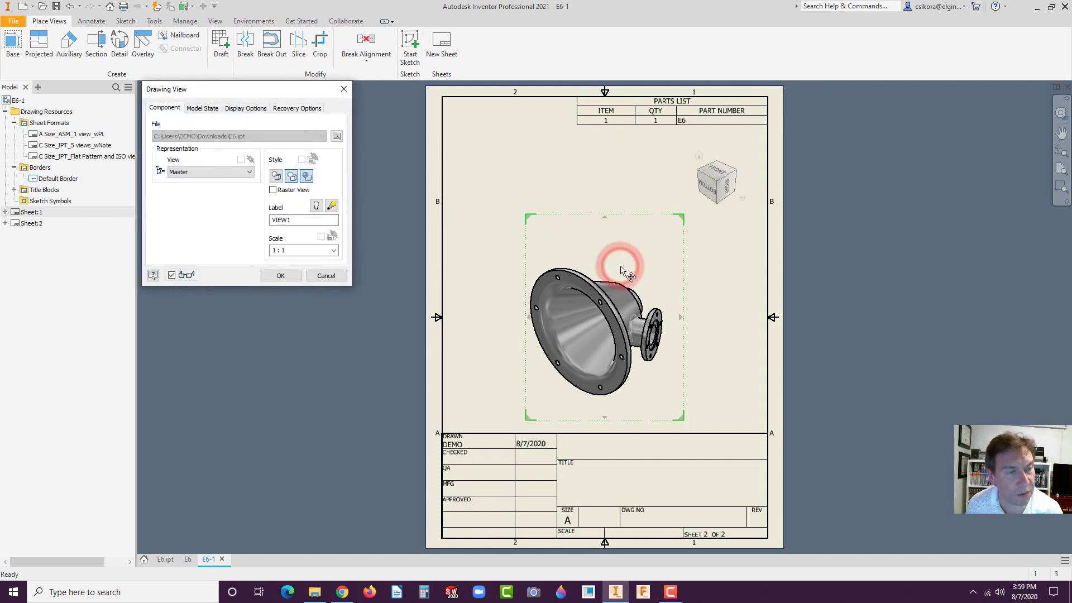
pyautogui.click(716, 176)
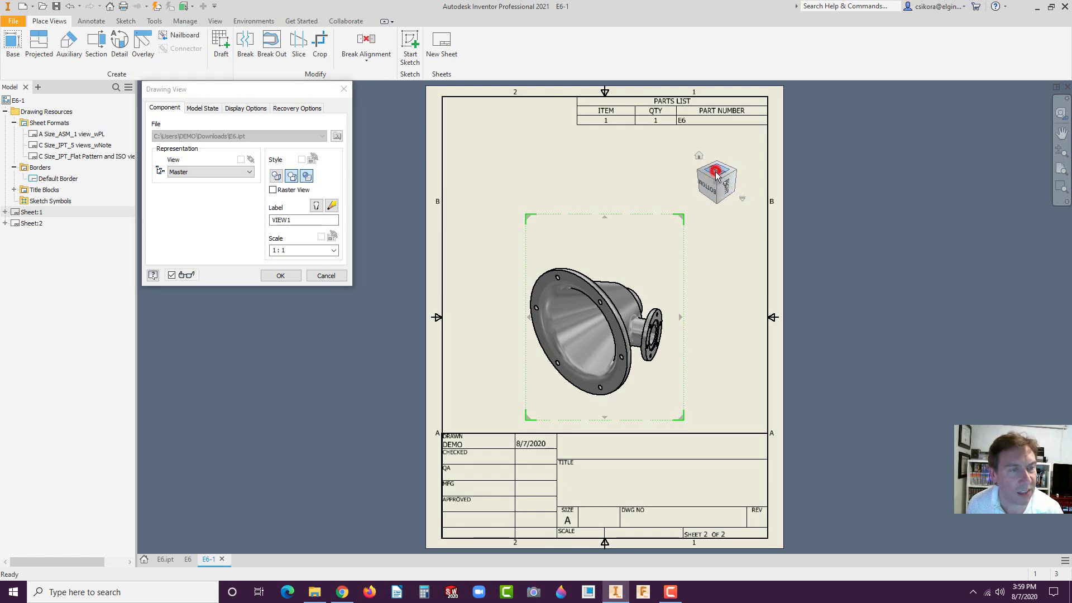
pyautogui.click(733, 154)
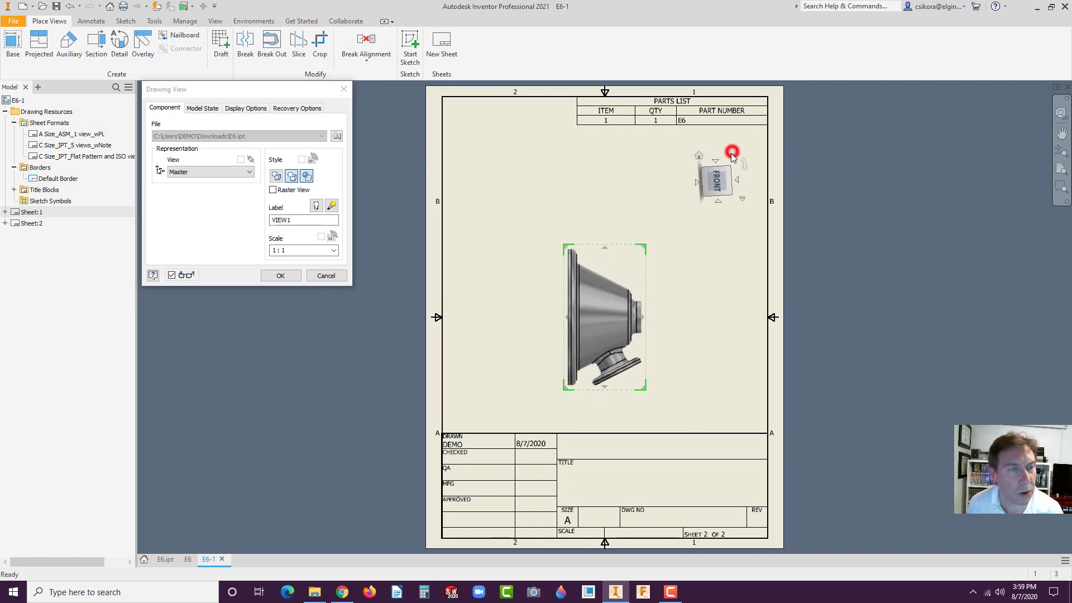
pyautogui.click(698, 157)
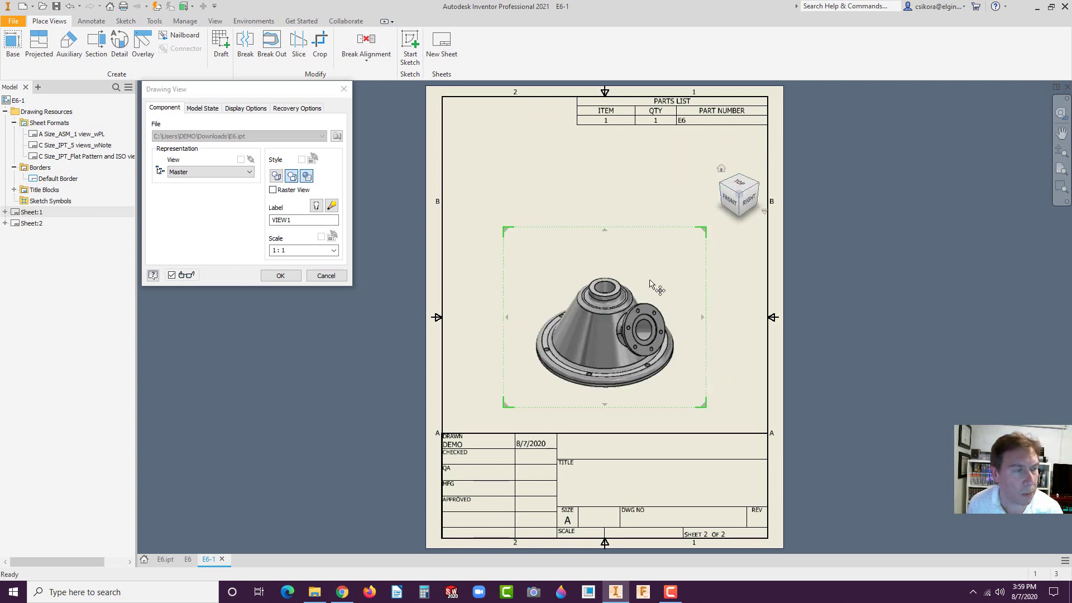
# Set the isometric view's scale to 1/2 and apply the view changes.
pyautogui.moveTo(268, 94); pyautogui.dragTo(480, 119)
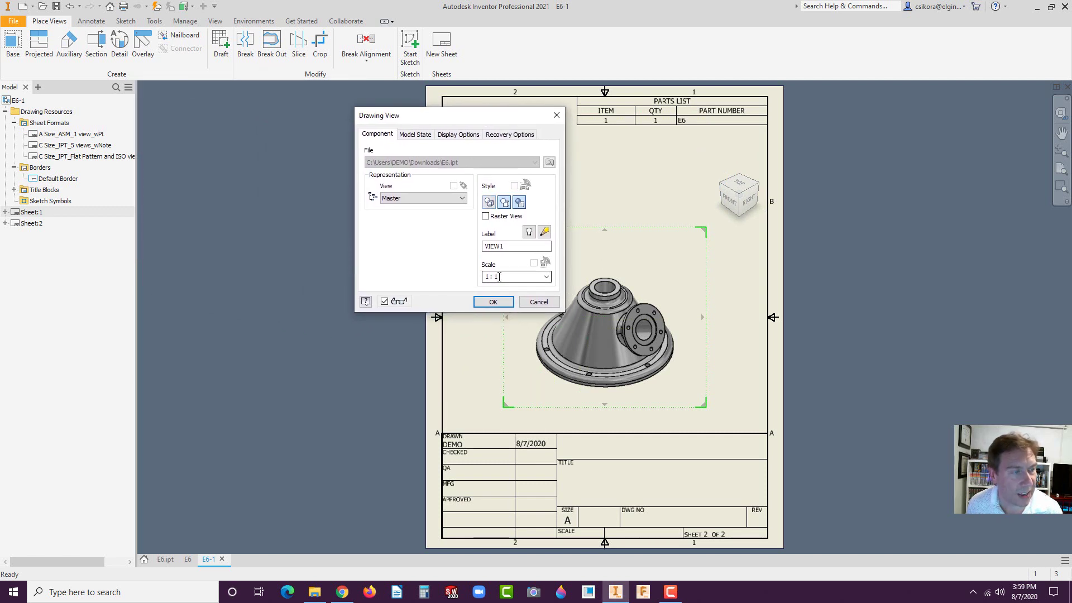
pyautogui.click(546, 277)
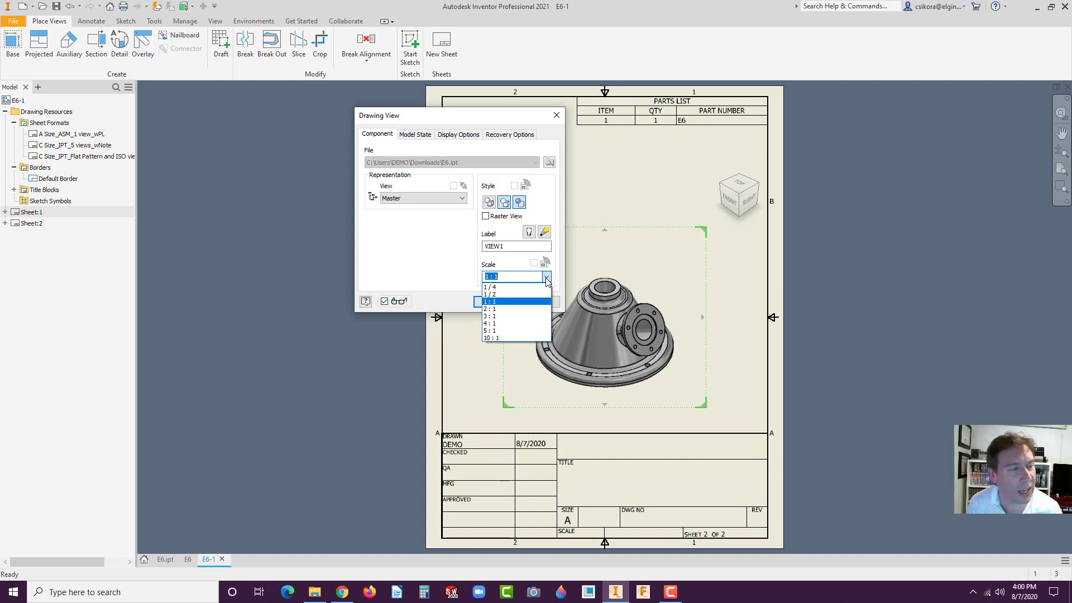
pyautogui.click(513, 294)
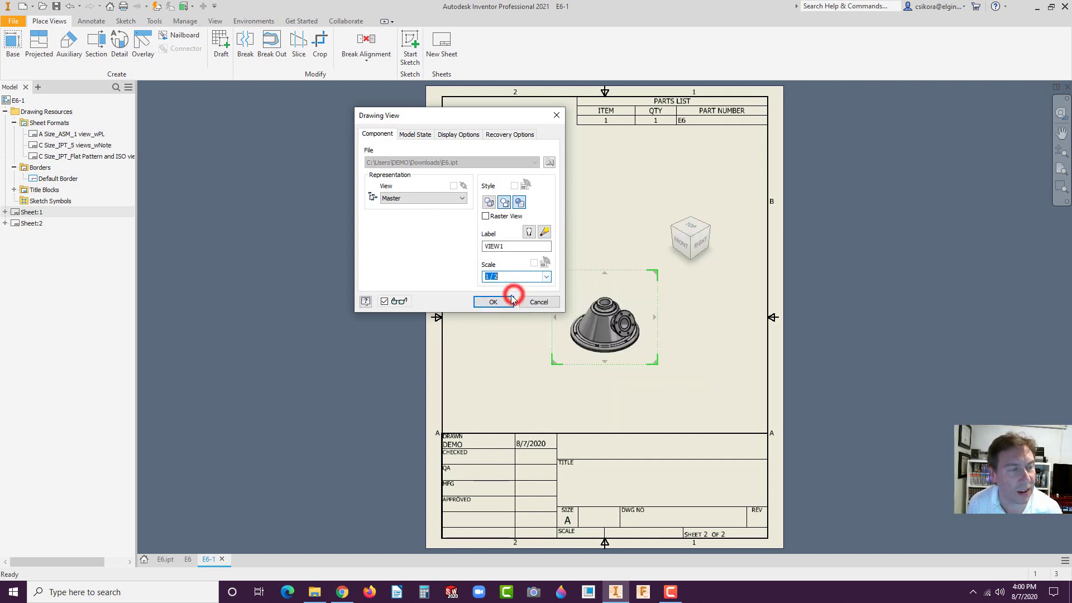
pyautogui.click(492, 302)
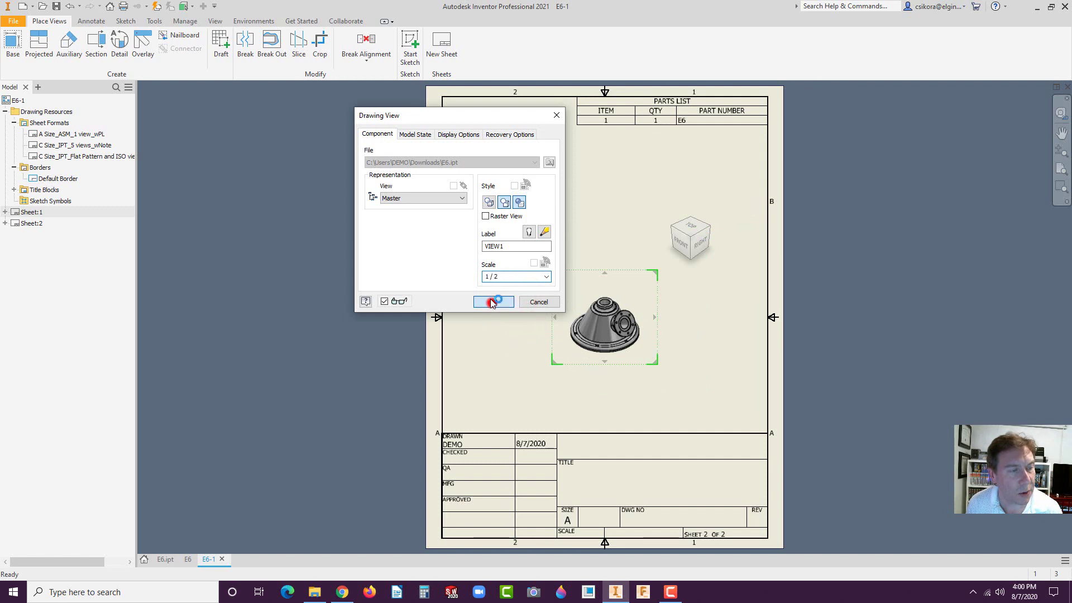
# Move the isometric view to the sheet's upper-right area, just below the parts list.
pyautogui.click(626, 361)
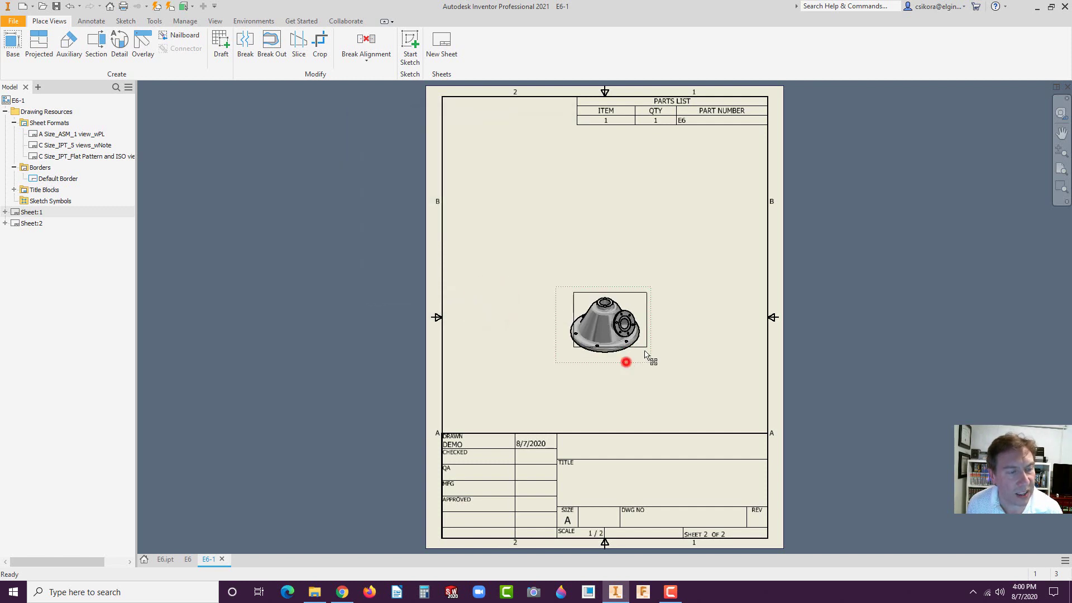
pyautogui.moveTo(646, 355); pyautogui.dragTo(735, 220)
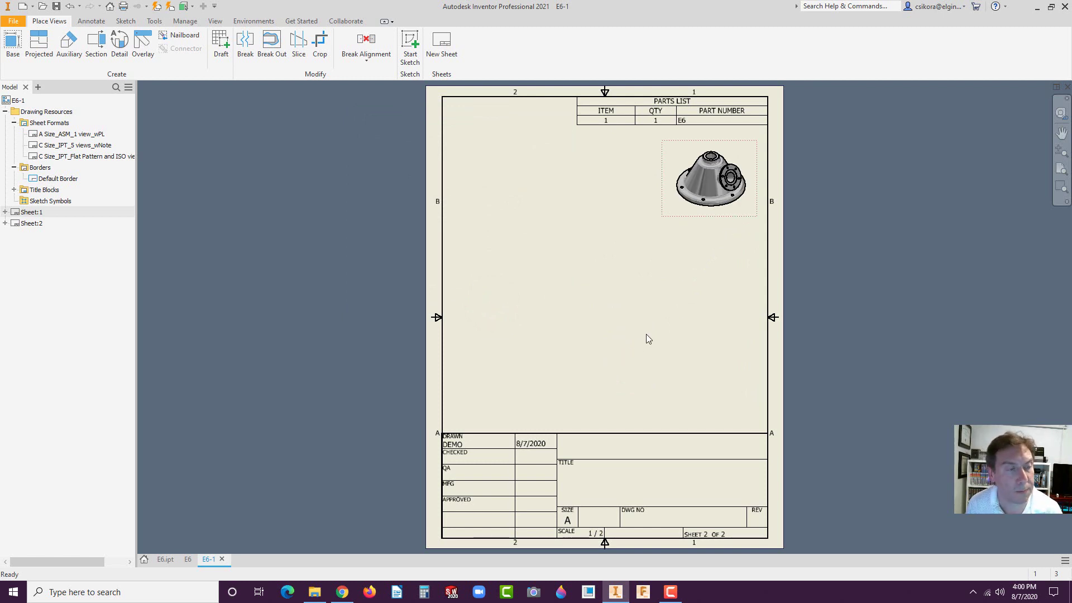
pyautogui.click(601, 313)
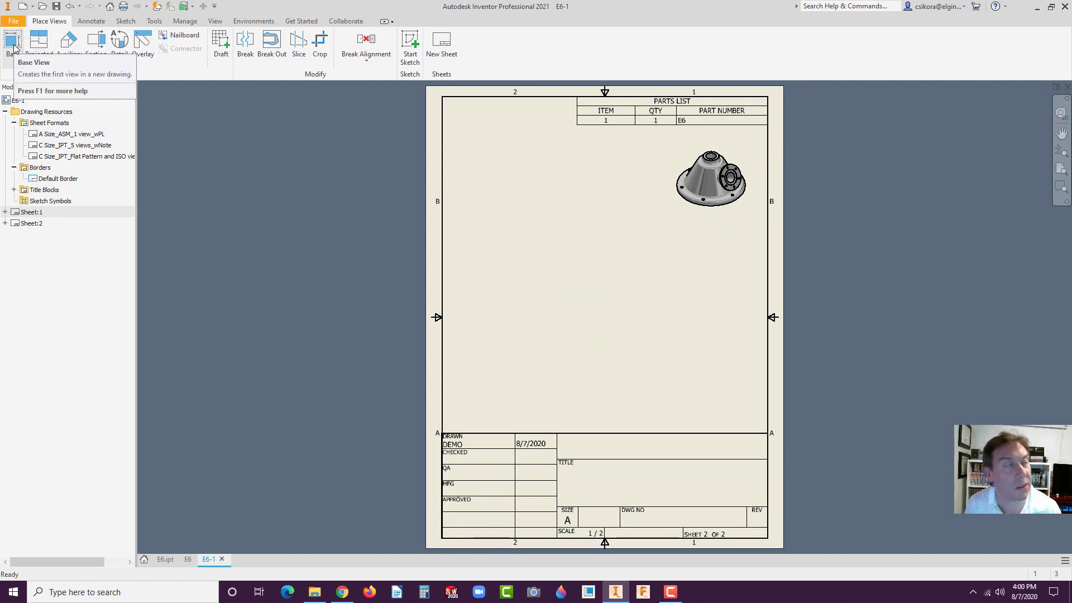
# Start a front base view of E6.ipt at 1/2 scale with hidden lines removed.
pyautogui.click(12, 43)
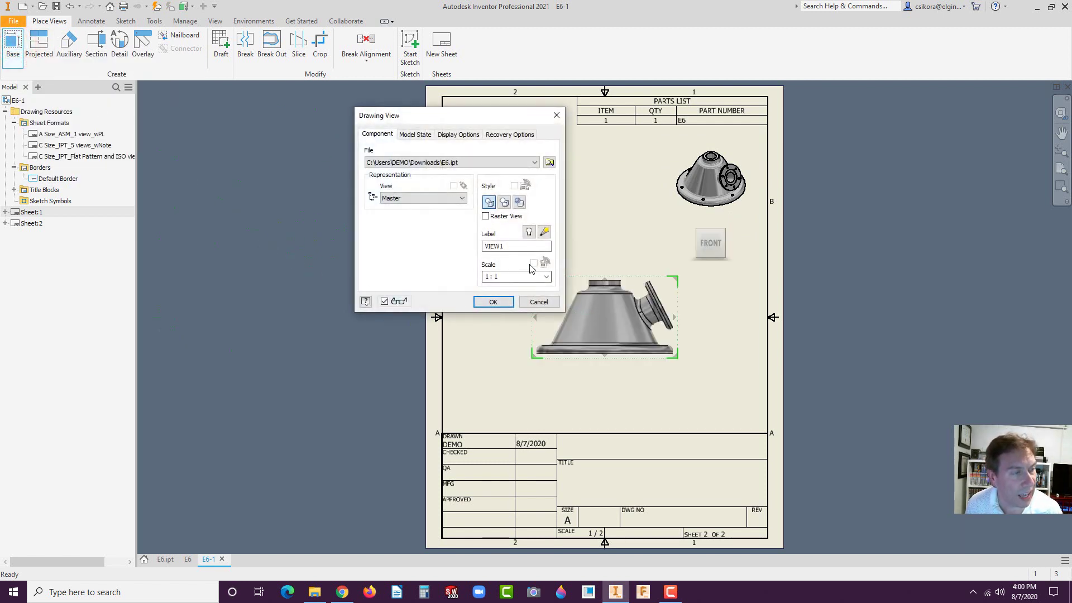
pyautogui.click(546, 276)
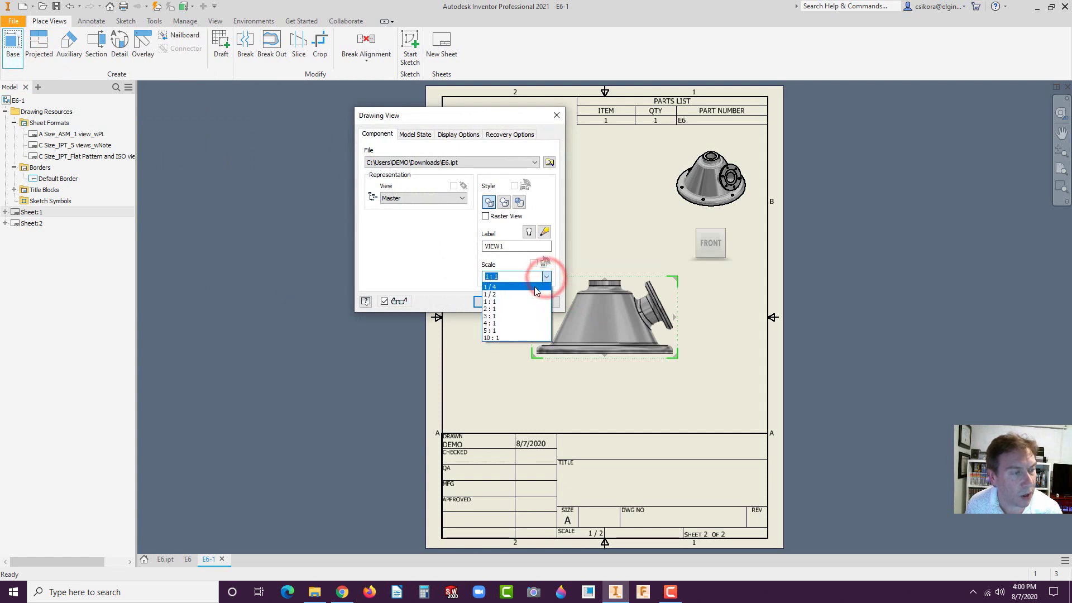
pyautogui.click(493, 294)
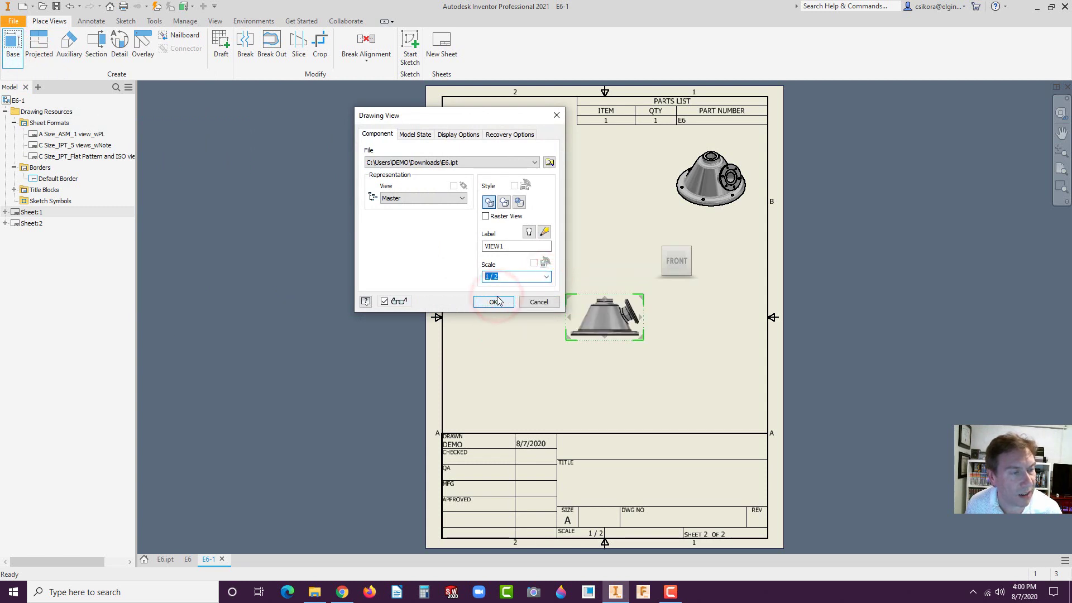
pyautogui.click(505, 203)
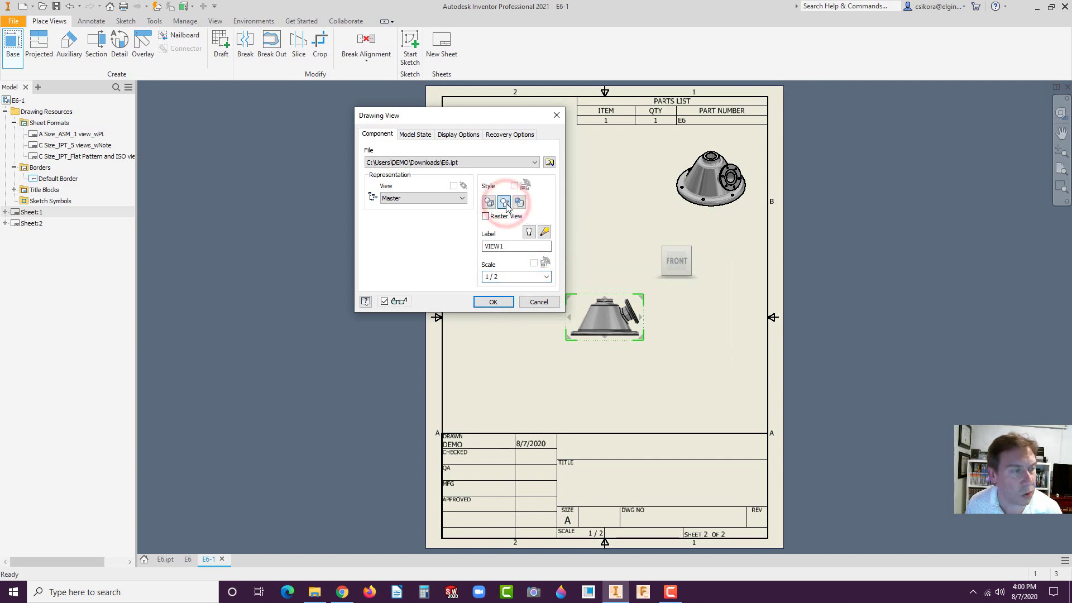
# Enable foreshortened tangent edges, create the front view and move it to the sheet's lower-left area, above the title block.
pyautogui.click(458, 134)
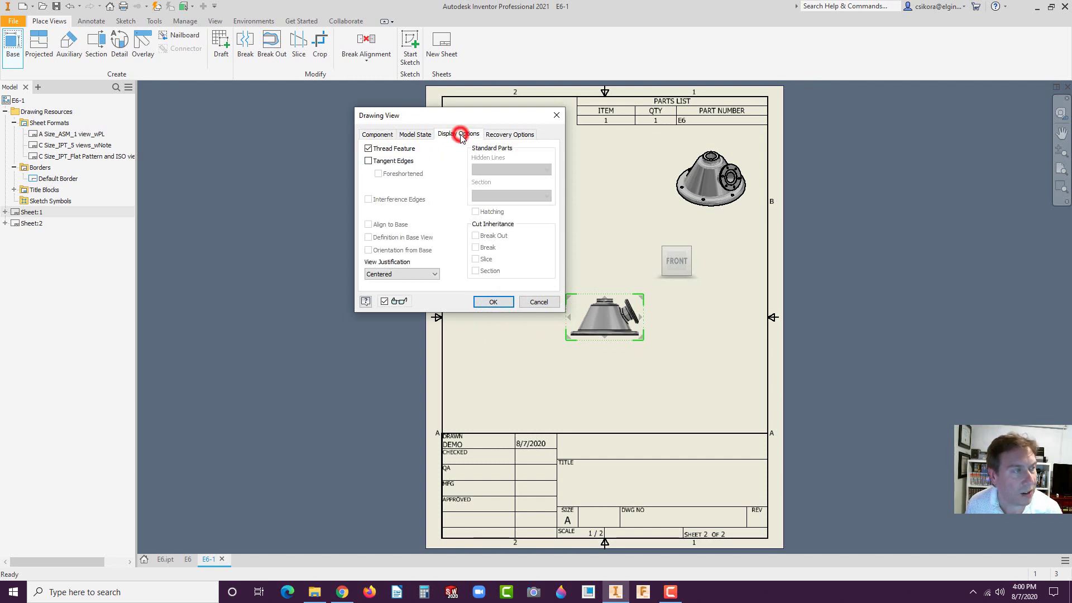
pyautogui.click(368, 161)
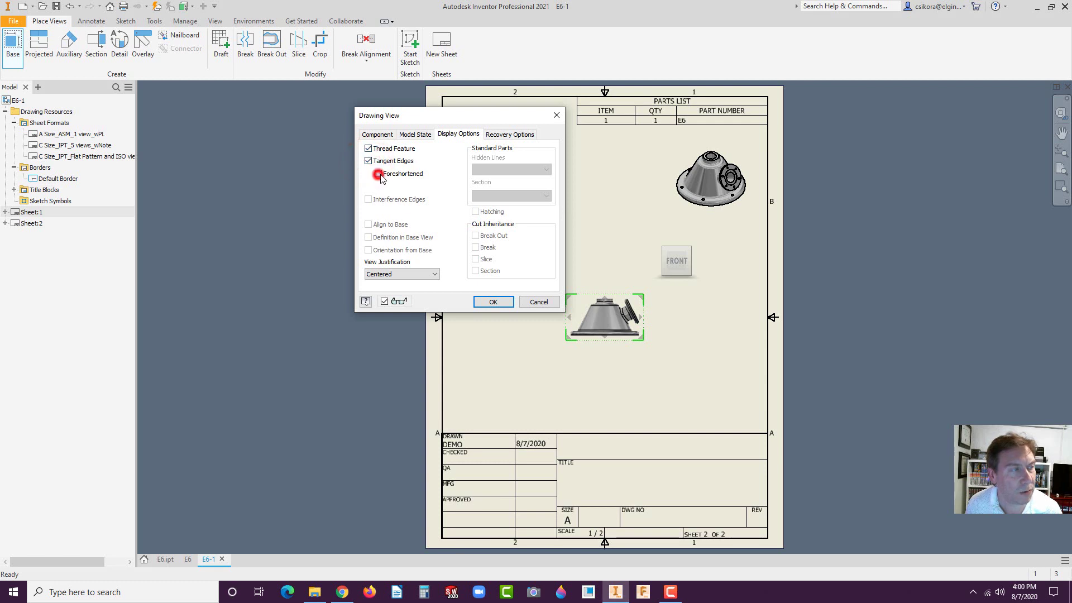
pyautogui.click(378, 174)
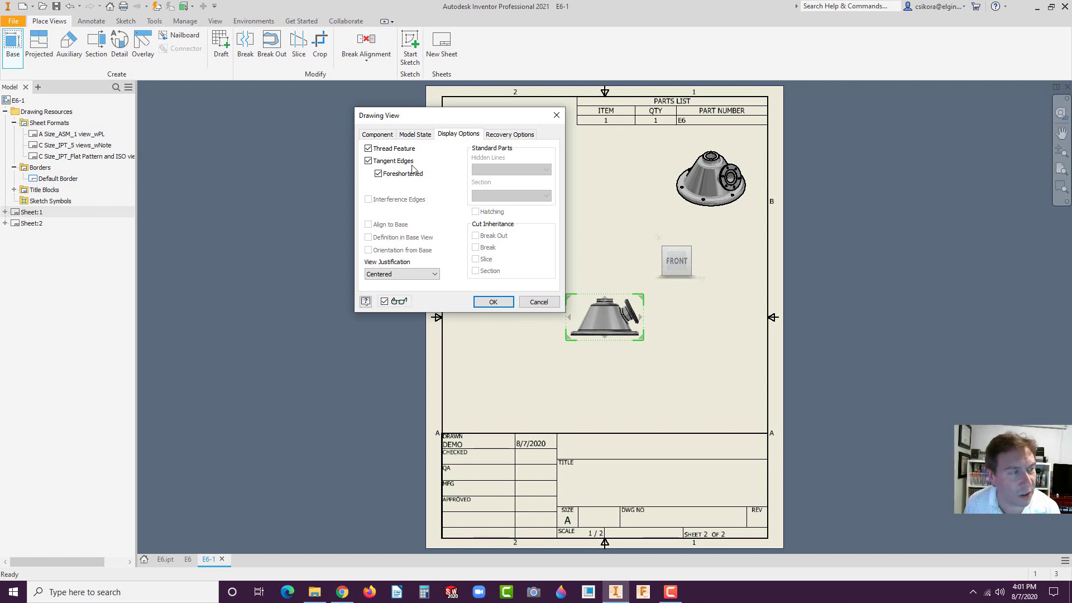
pyautogui.click(492, 302)
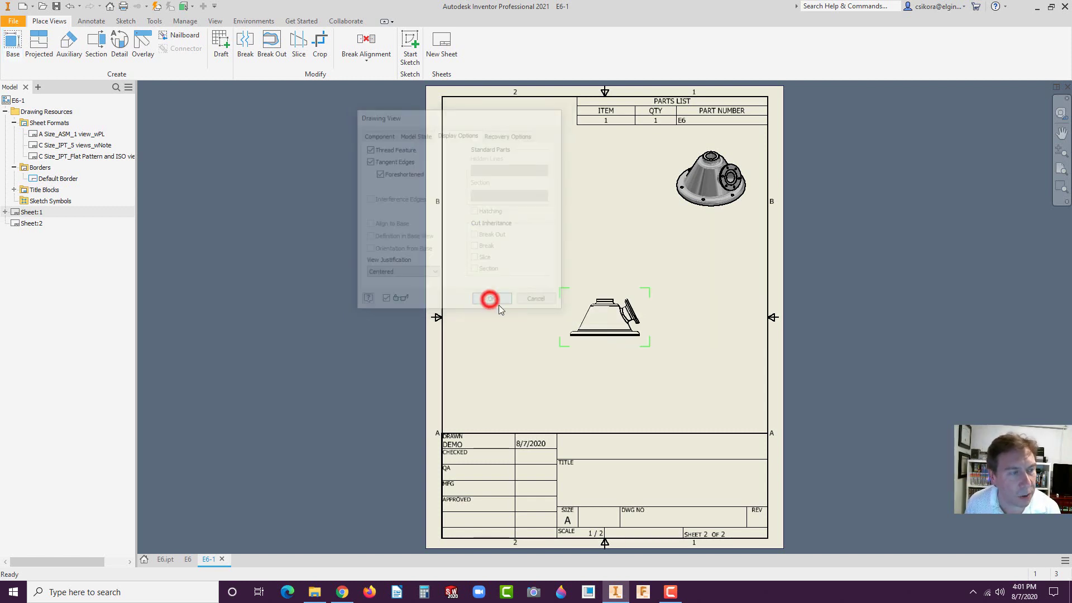
pyautogui.moveTo(603, 350); pyautogui.dragTo(509, 400)
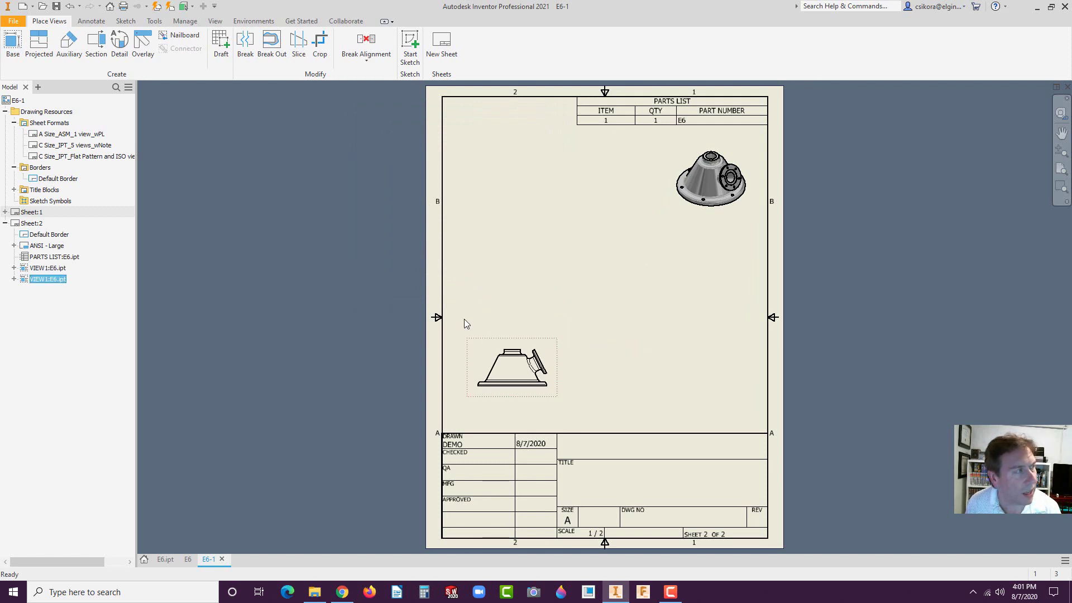
# Create projected views from the front view: a side view to its right and a top view directly above it.
pyautogui.click(45, 46)
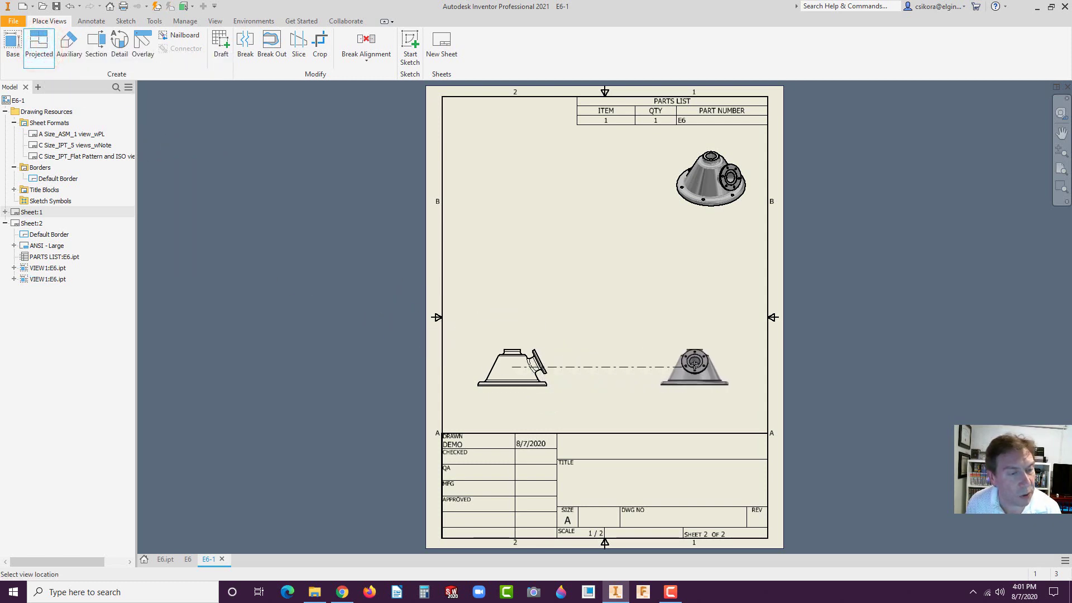
pyautogui.click(694, 366)
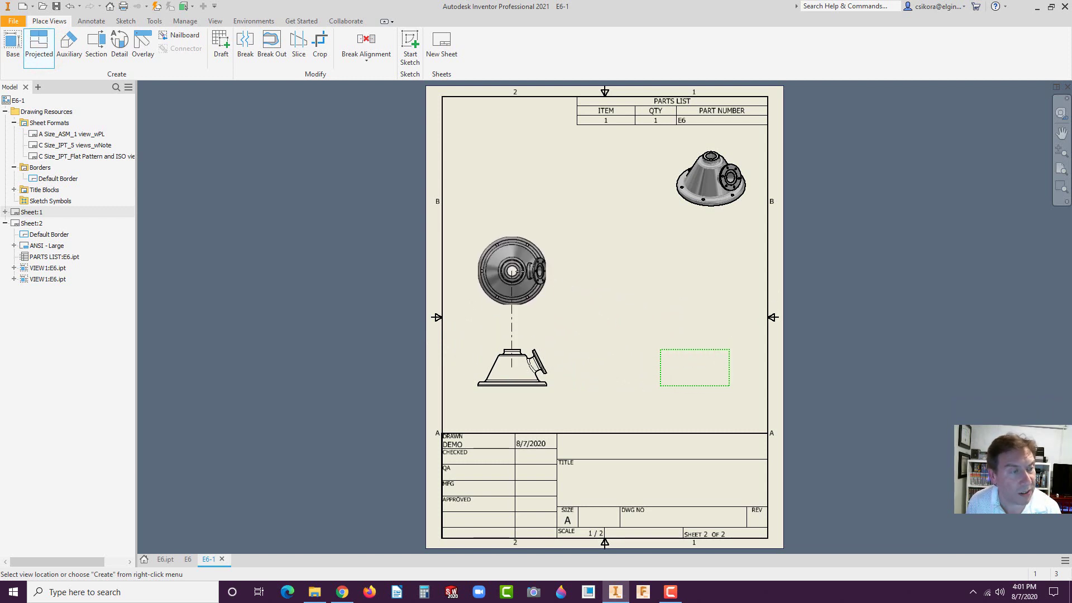
pyautogui.click(520, 272)
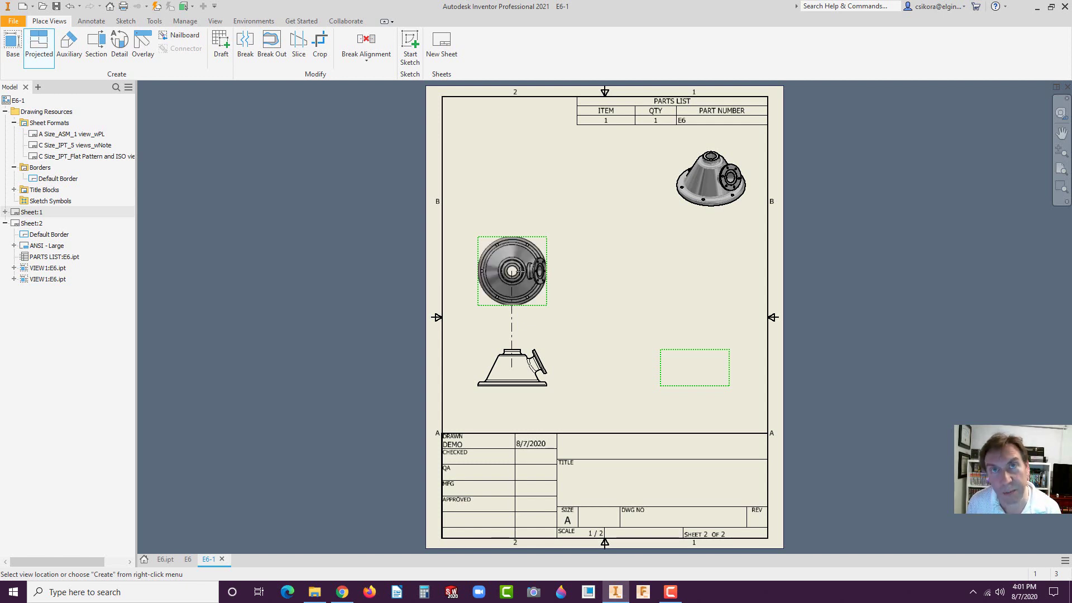
pyautogui.rightClick(520, 271)
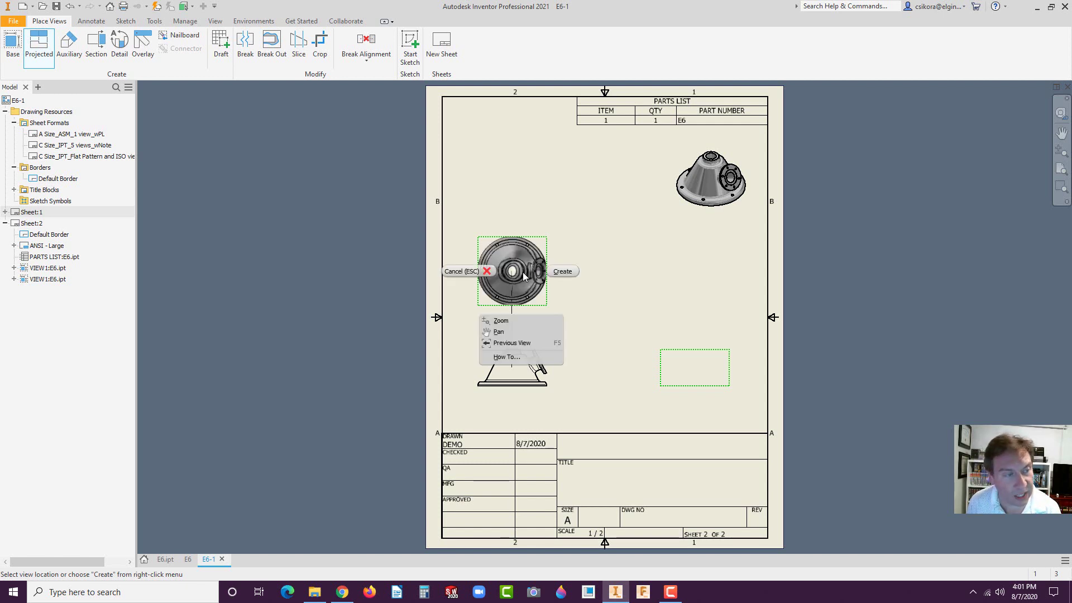
pyautogui.click(564, 271)
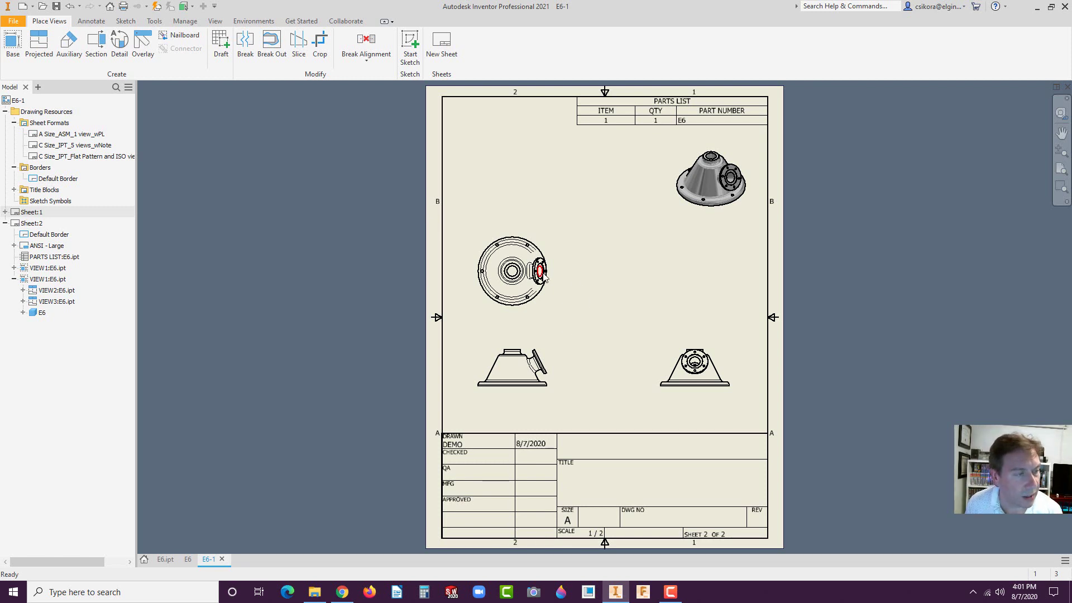
pyautogui.doubleClick(538, 309)
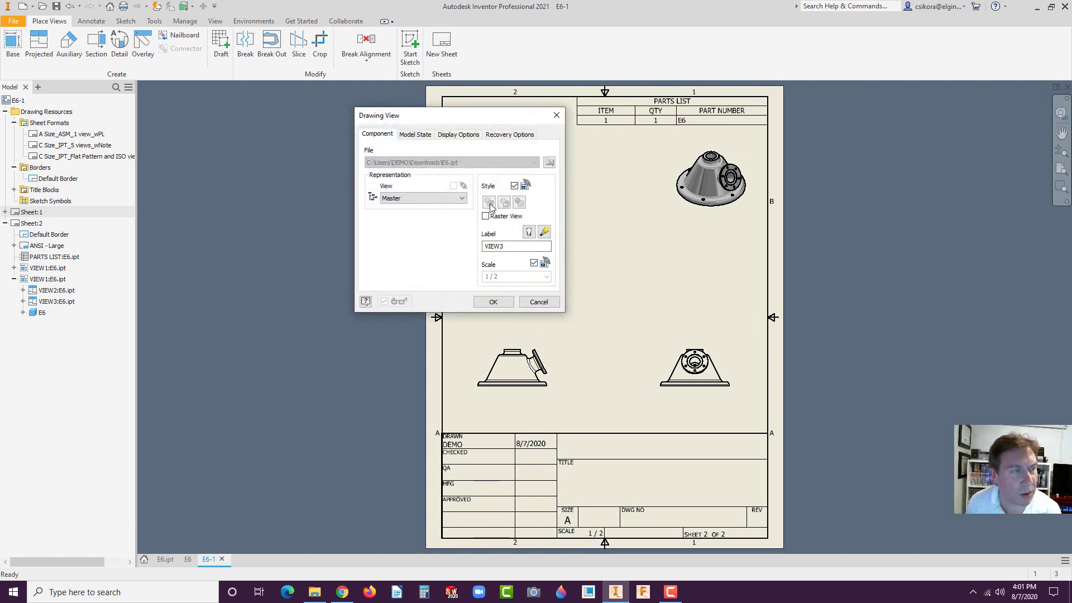
pyautogui.click(539, 302)
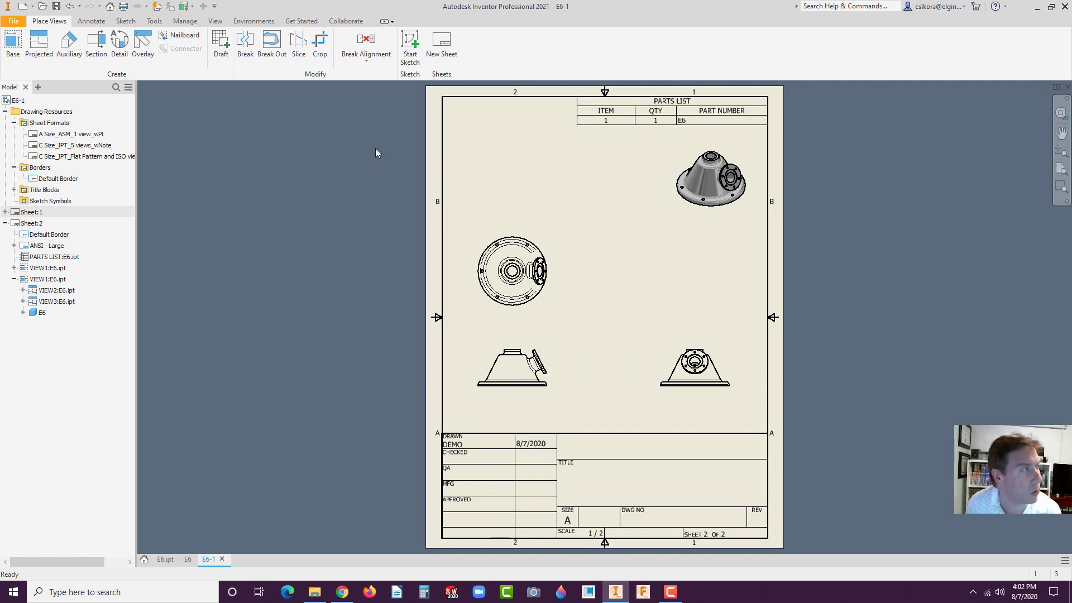
# Create a 1/2 scale auxiliary view from the front view's angled flange edge, placed to the upper right of that view.
pyautogui.scroll(3, 544, 349)
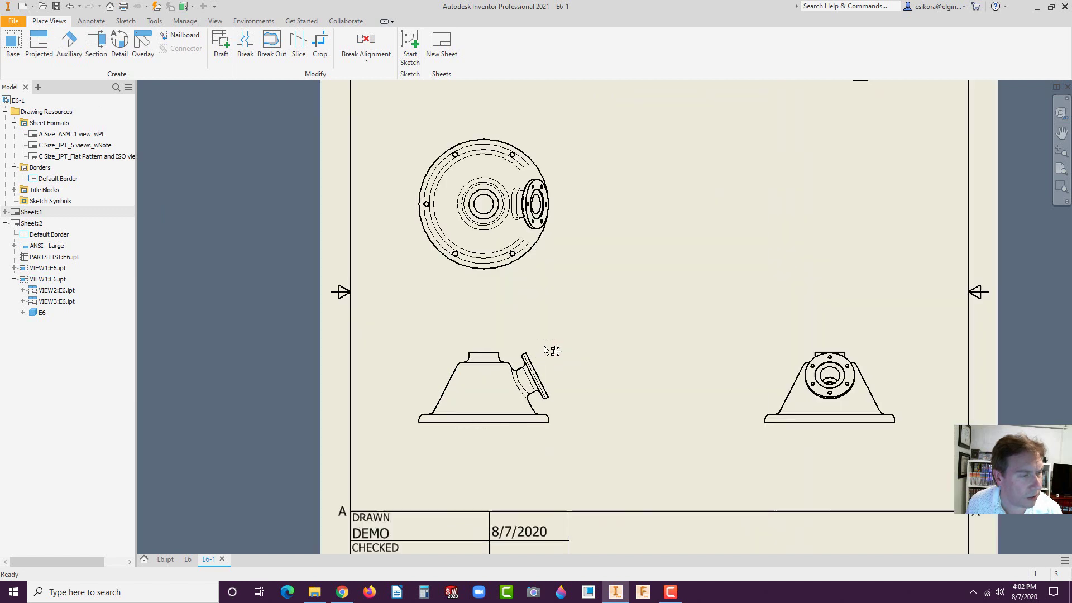
pyautogui.scroll(2, 544, 350)
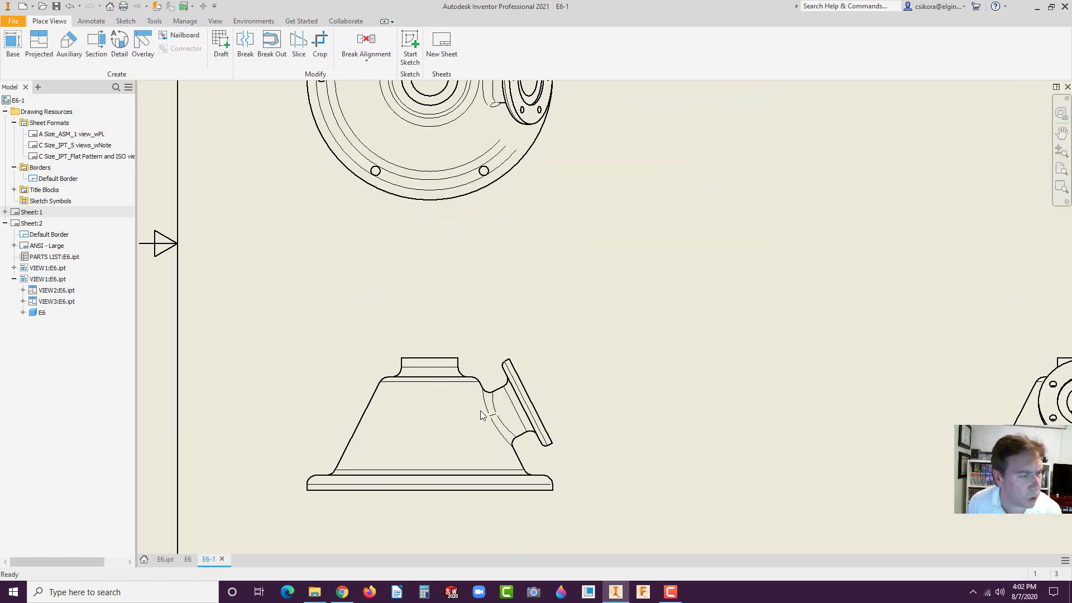
pyautogui.click(70, 46)
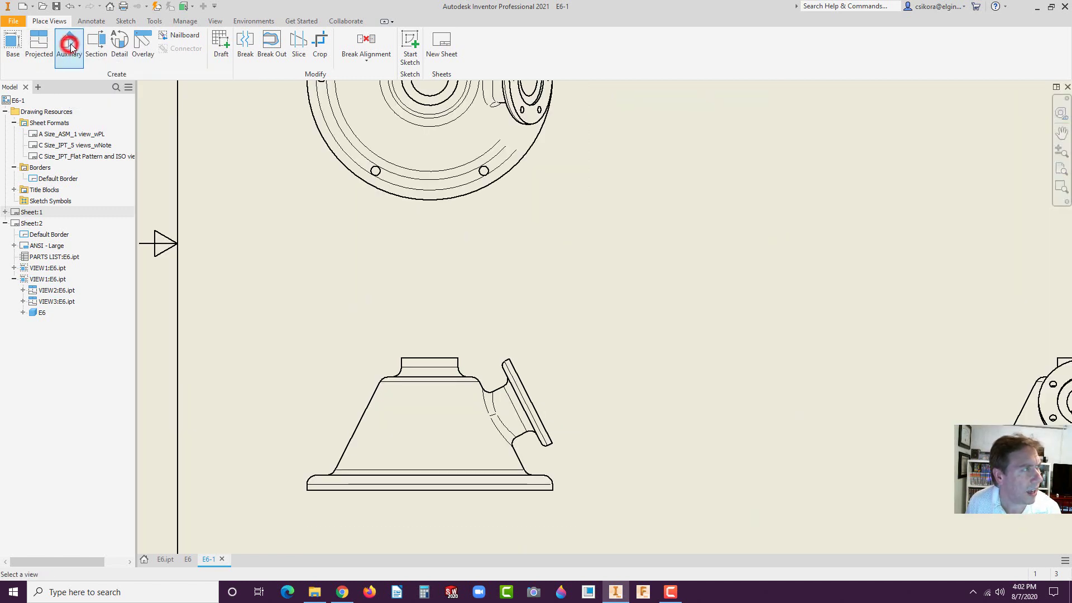
pyautogui.click(528, 399)
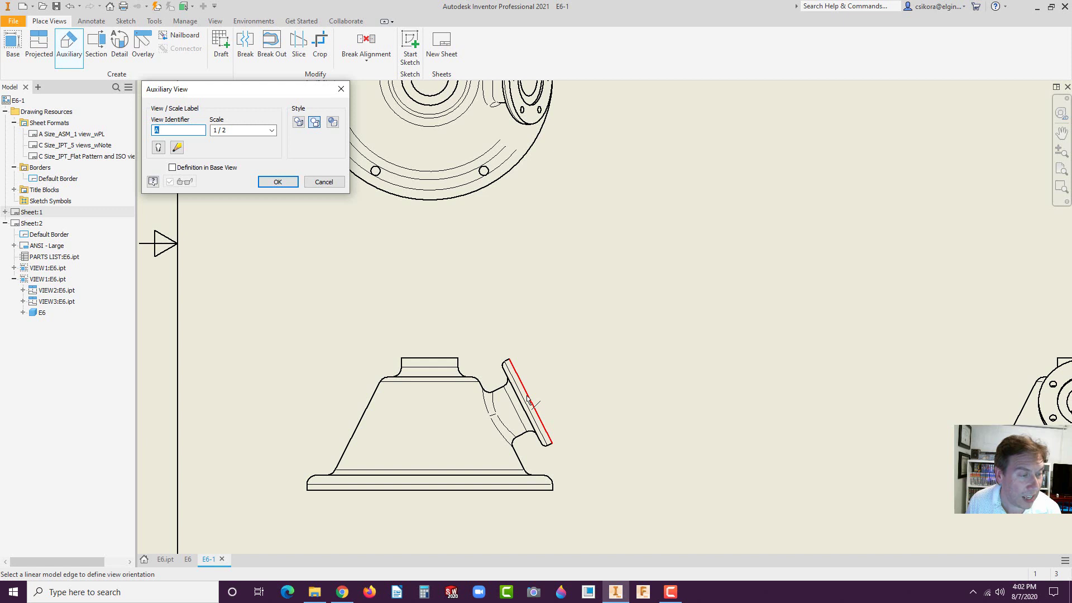
pyautogui.click(529, 399)
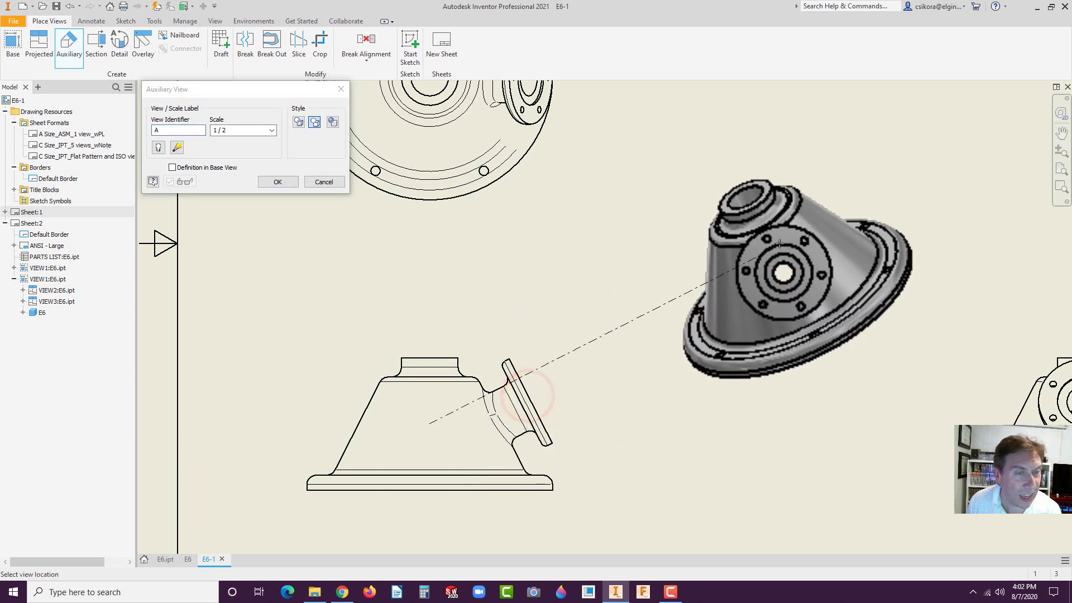
pyautogui.scroll(-2, 837, 223)
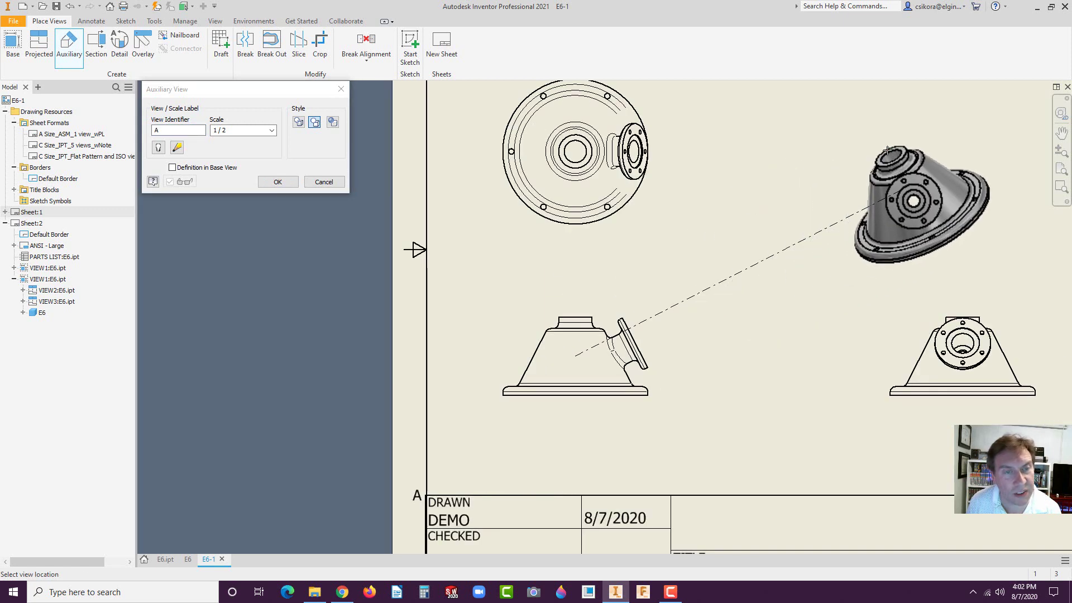
pyautogui.click(889, 152)
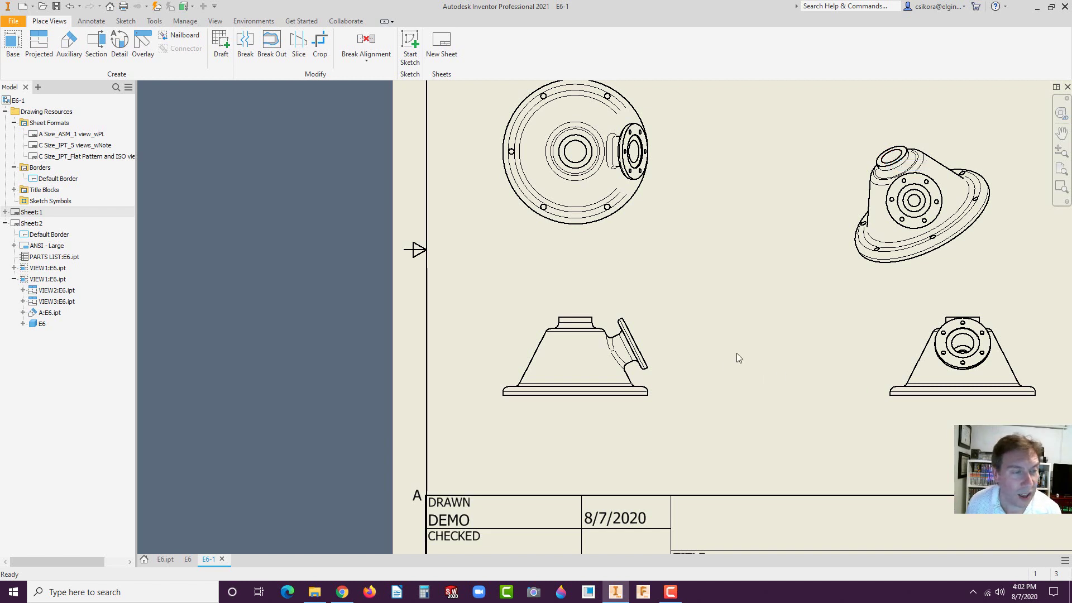
# Move the auxiliary view closer to the front view along its projection direction.
pyautogui.scroll(-3, 720, 366)
pyautogui.click(802, 316)
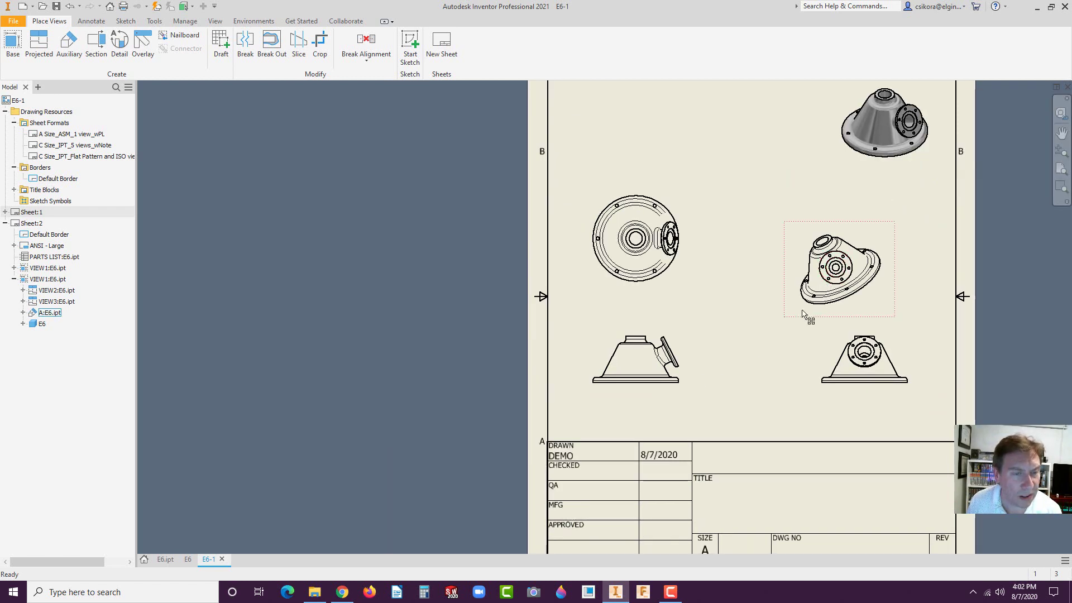
pyautogui.moveTo(802, 317); pyautogui.dragTo(771, 333)
pyautogui.click(747, 383)
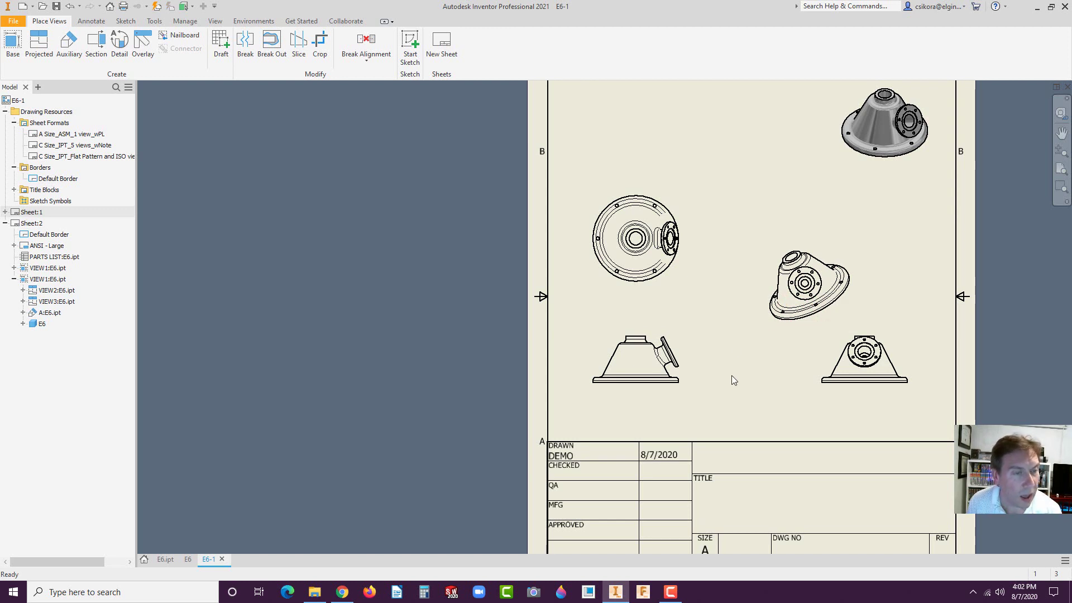
# Start a section view of the top view and draw a horizontal section line through its center, past both edges.
pyautogui.scroll(-3, 731, 375)
pyautogui.scroll(3, 676, 296)
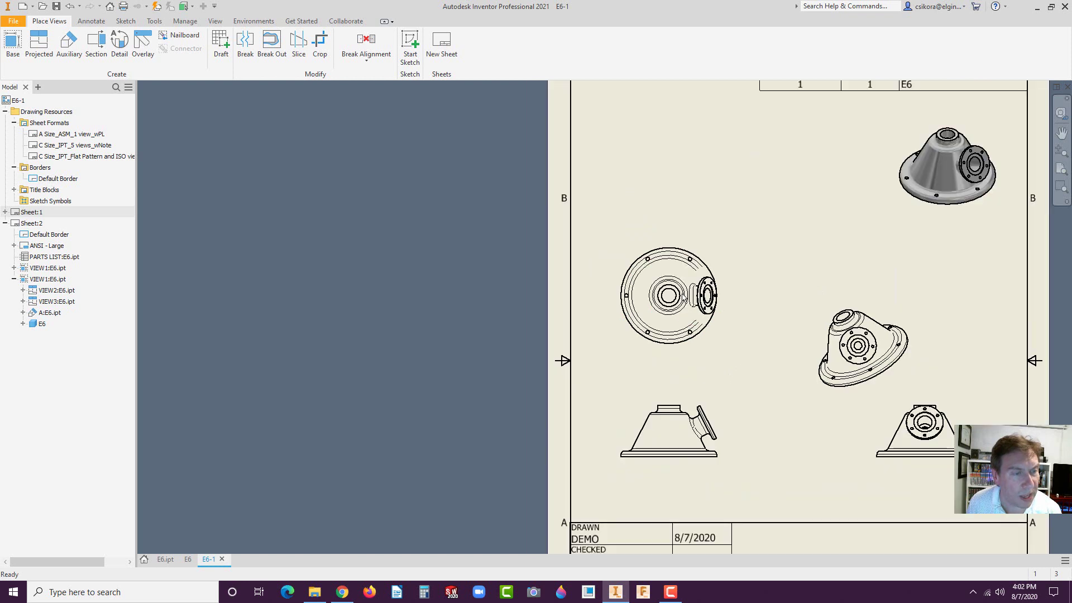
pyautogui.click(714, 258)
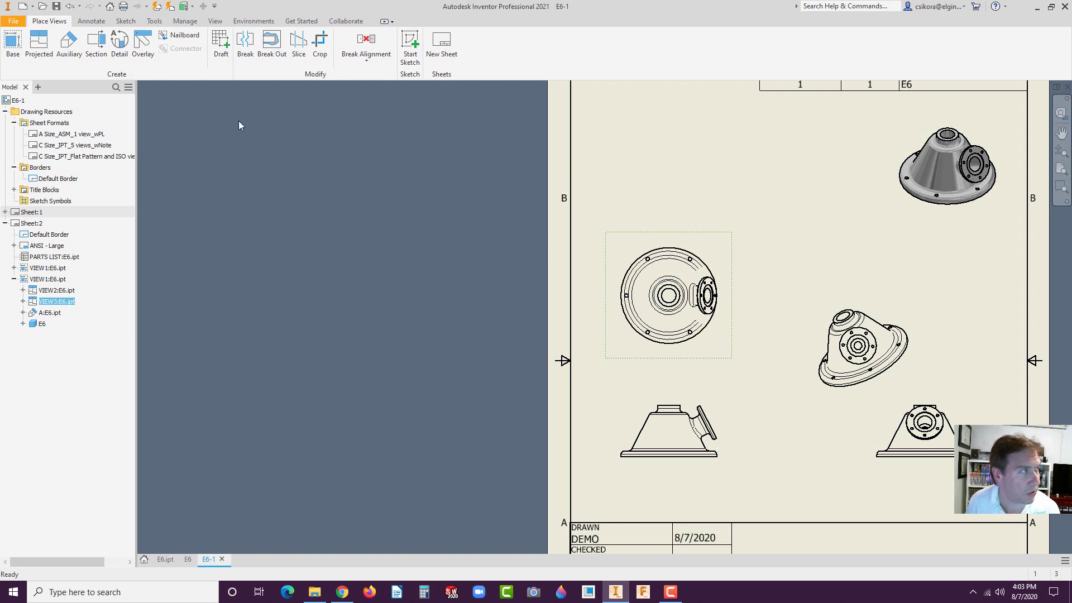
pyautogui.click(97, 45)
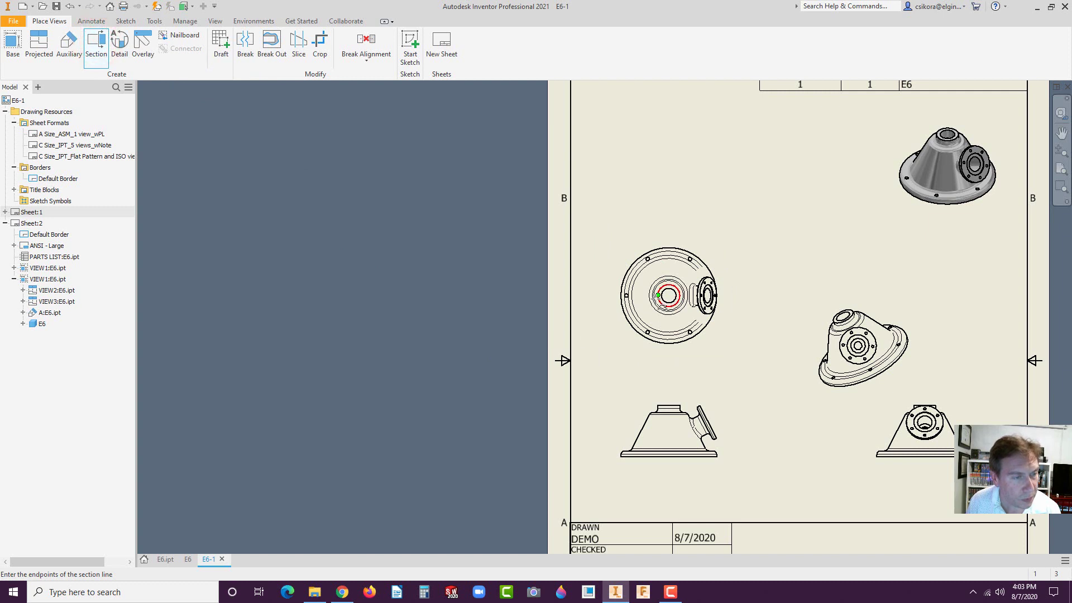
pyautogui.click(609, 297)
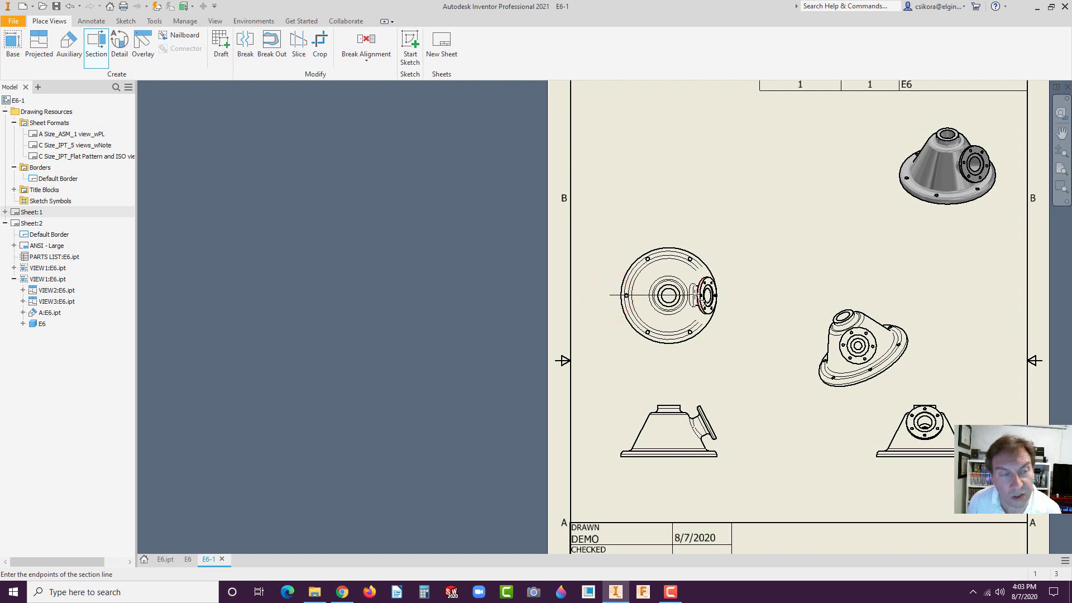
pyautogui.click(731, 294)
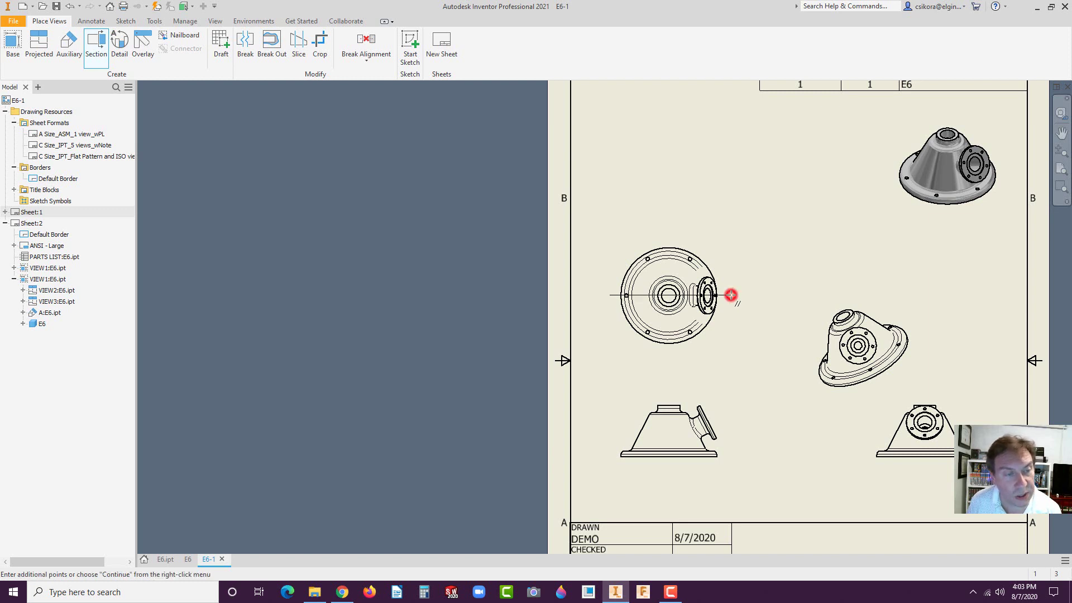
# Accept the section line and place the full-depth section view at 1/2 scale above the top view.
pyautogui.rightClick(759, 228)
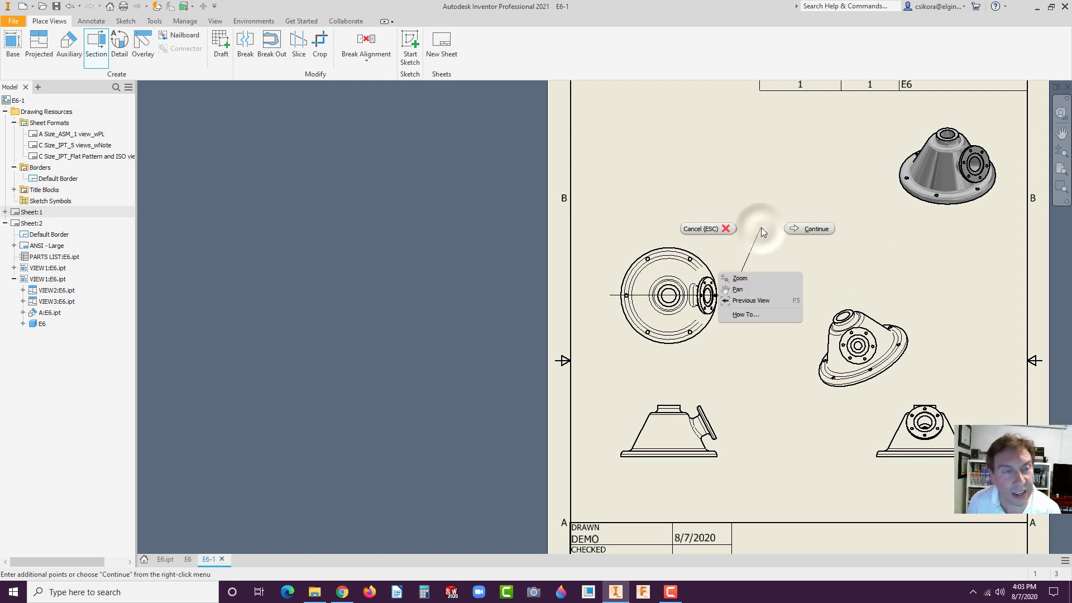
pyautogui.click(804, 228)
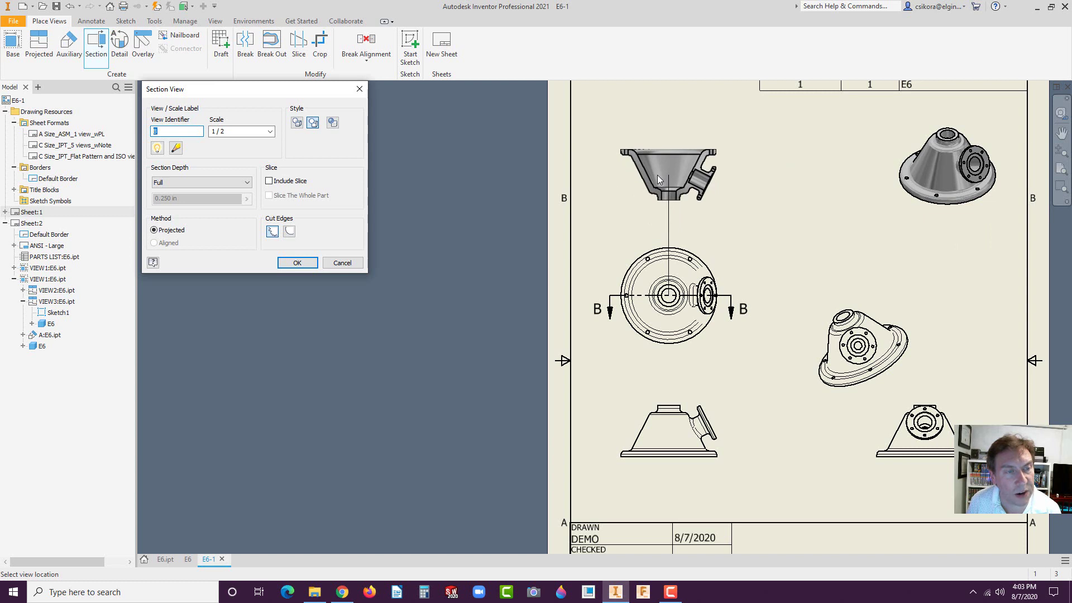
pyautogui.click(658, 165)
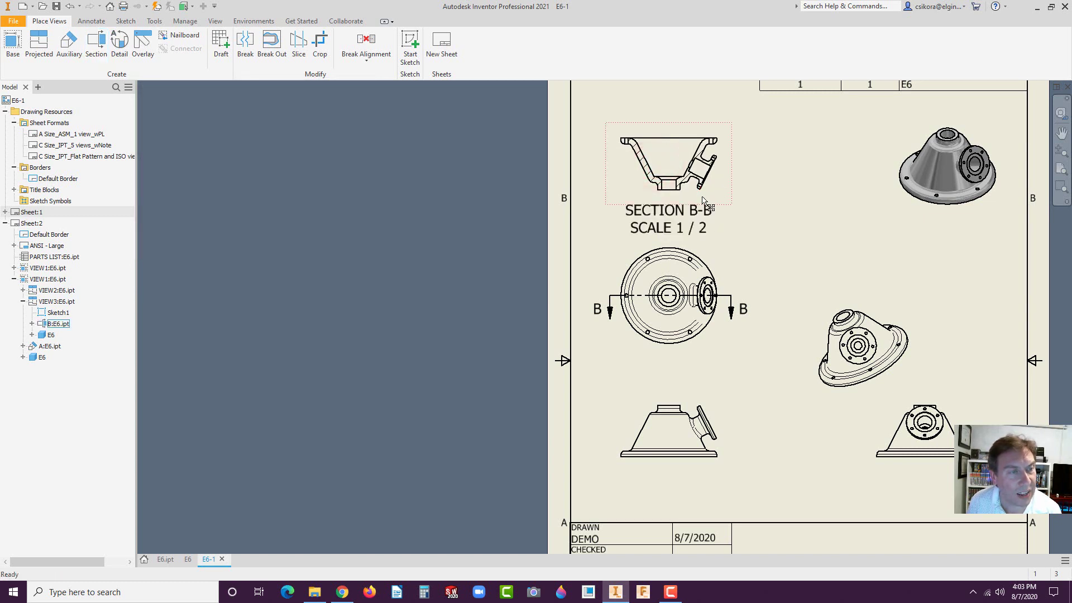
pyautogui.scroll(2, 689, 187)
pyautogui.scroll(-4, 698, 162)
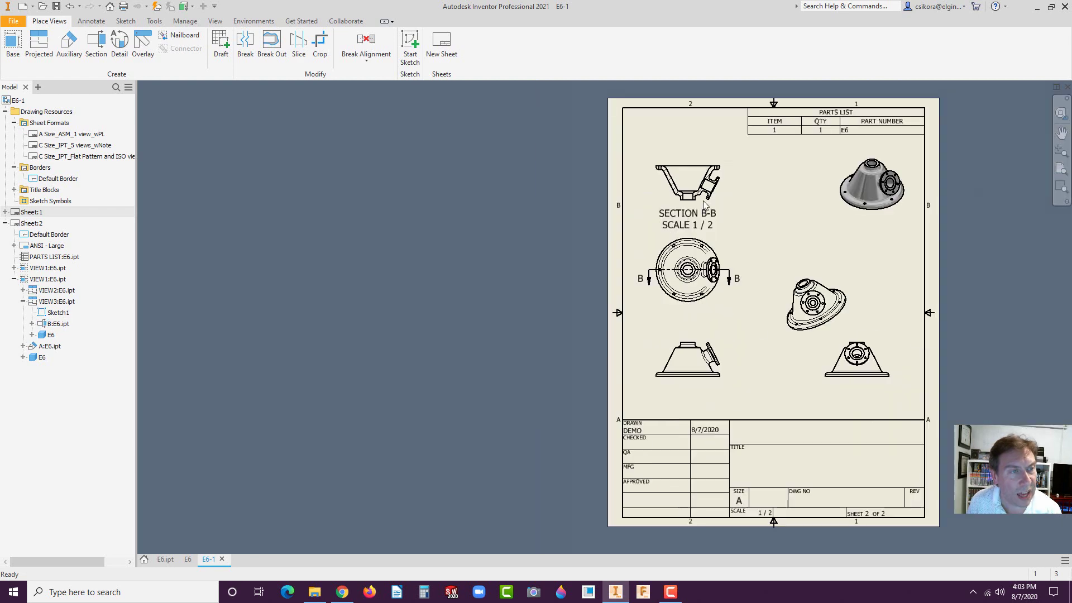
pyautogui.scroll(5, 700, 161)
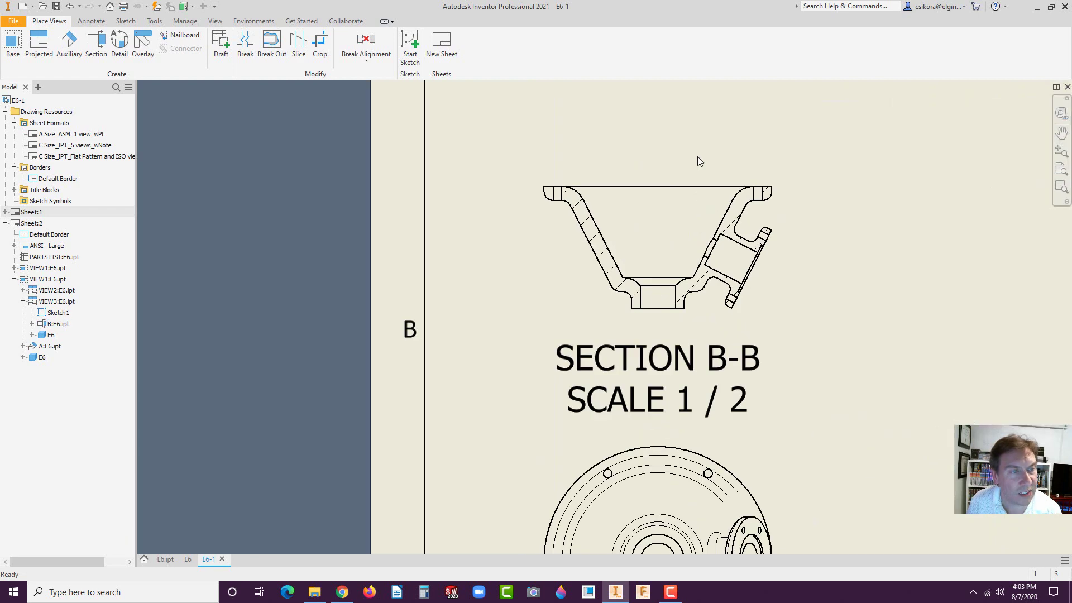
# Open the section view's hatch pattern settings, review the available patterns, and keep ANSI 31 at a 45 degree angle and scale 1.000.
pyautogui.doubleClick(701, 282)
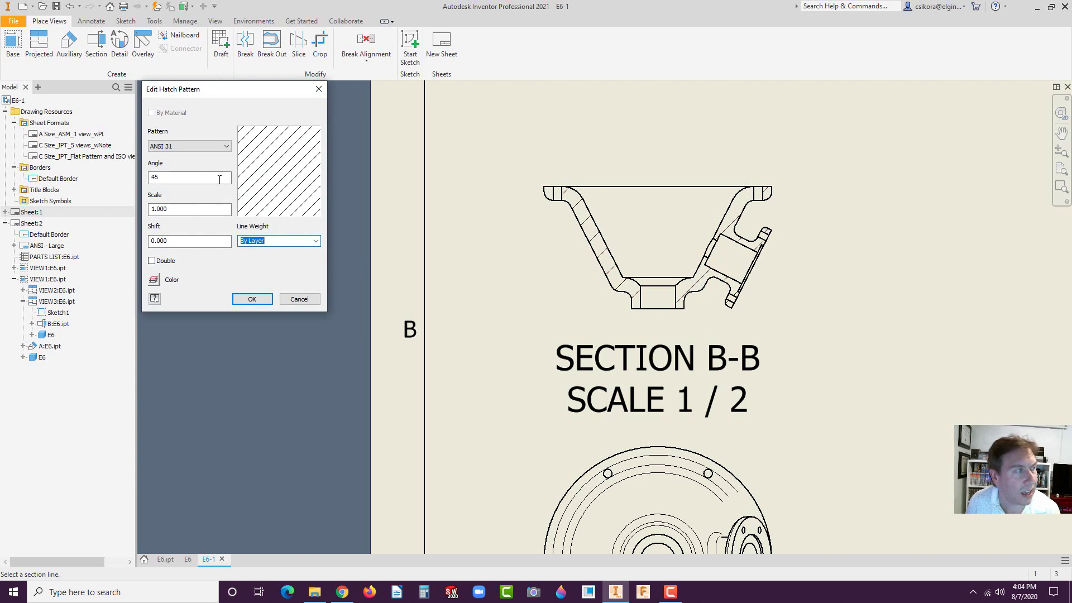
pyautogui.click(226, 146)
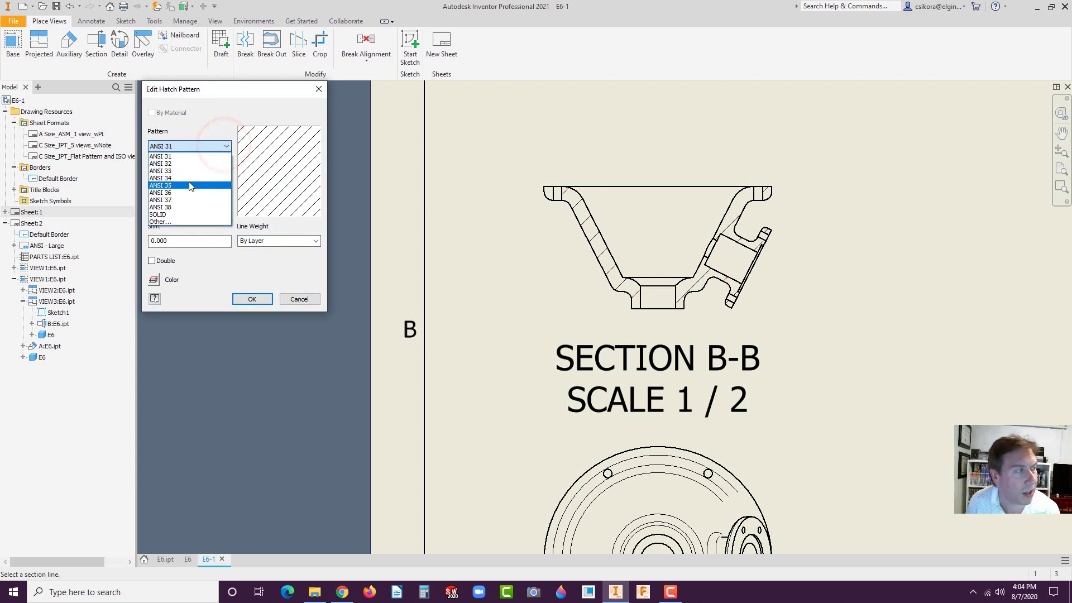
pyautogui.click(215, 144)
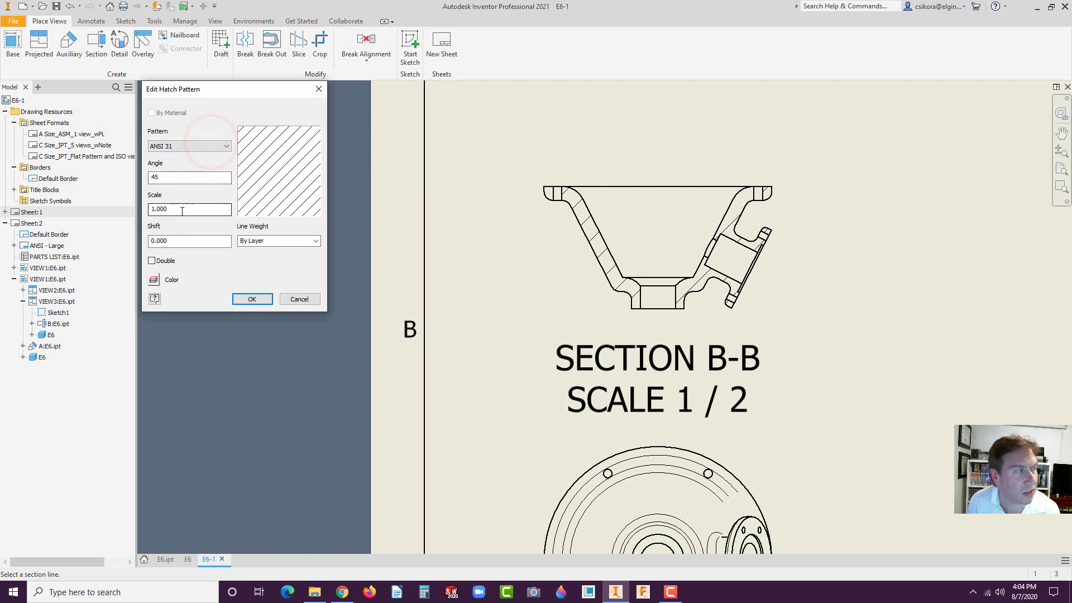
pyautogui.click(252, 300)
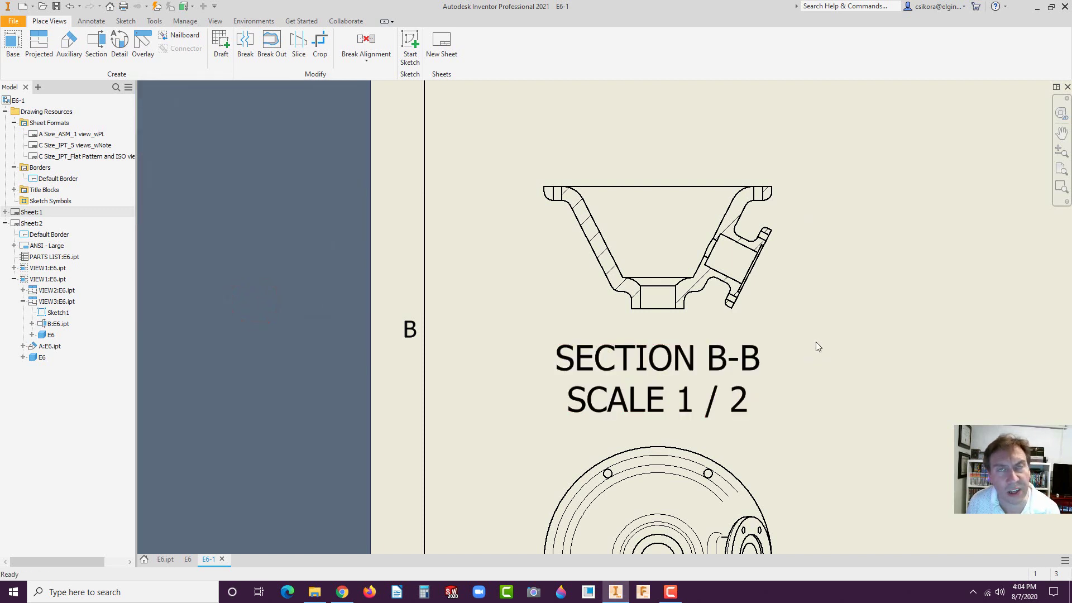
# Create a 1:1 detail view C from a circular fence around the section view's upper right flange area, placed beside the section view.
pyautogui.scroll(-2, 681, 383)
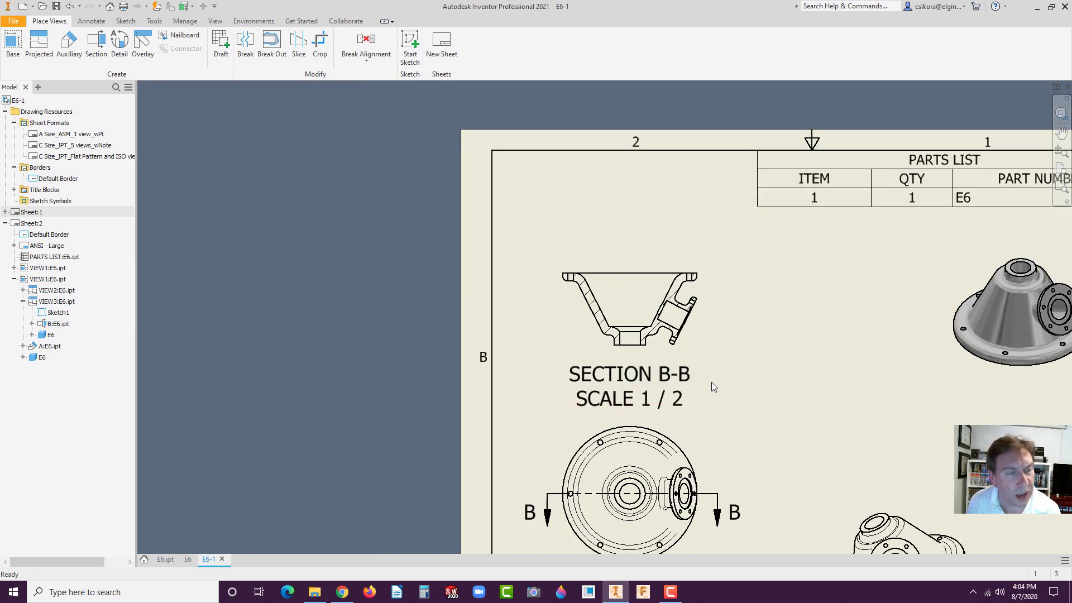
pyautogui.scroll(-2, 726, 385)
pyautogui.scroll(3, 692, 335)
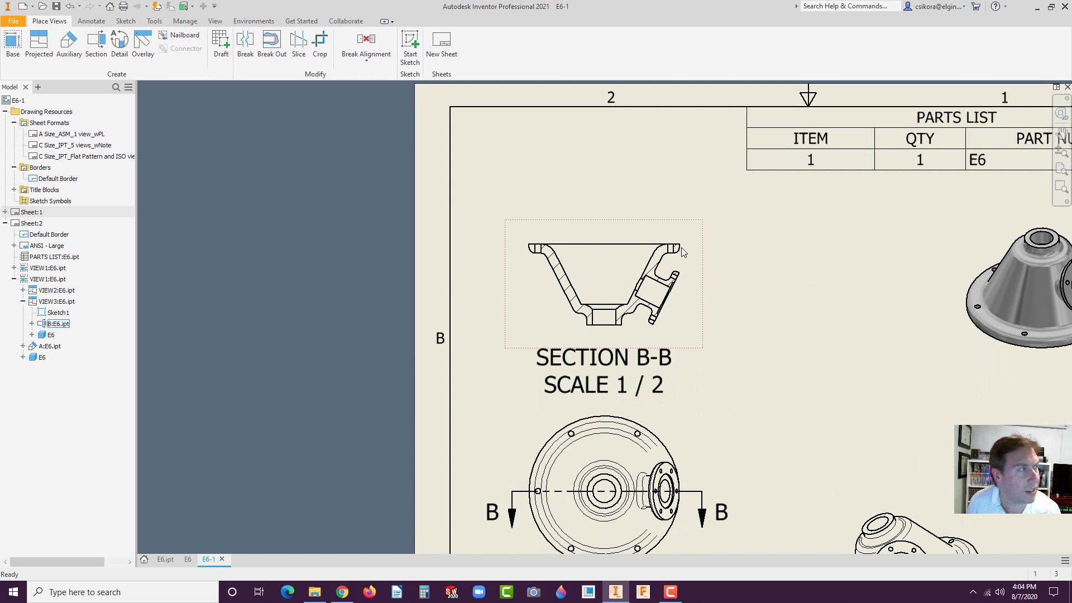
pyautogui.click(125, 45)
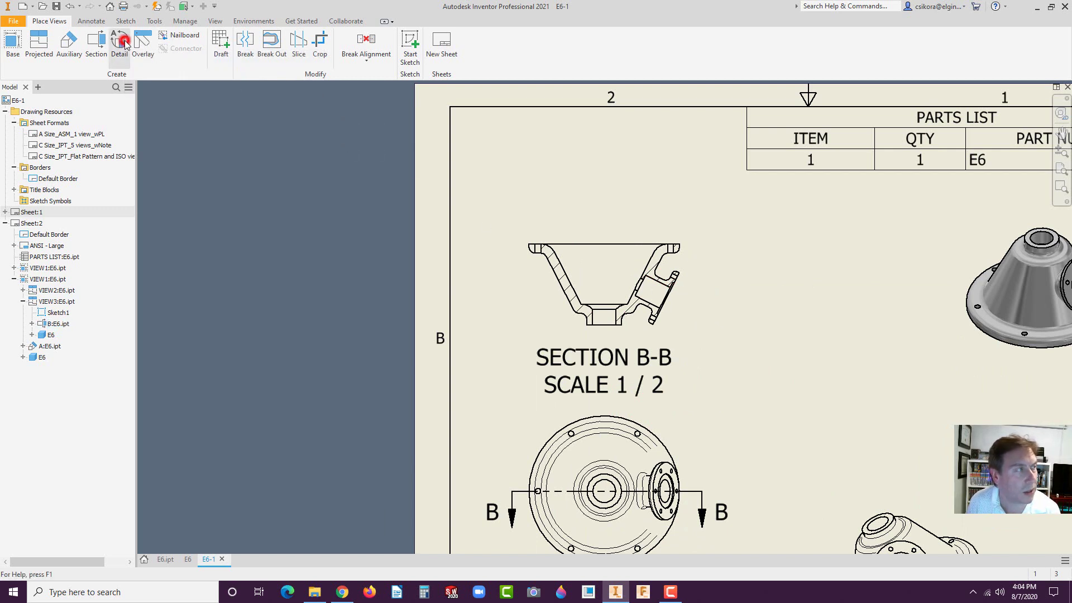
pyautogui.click(674, 269)
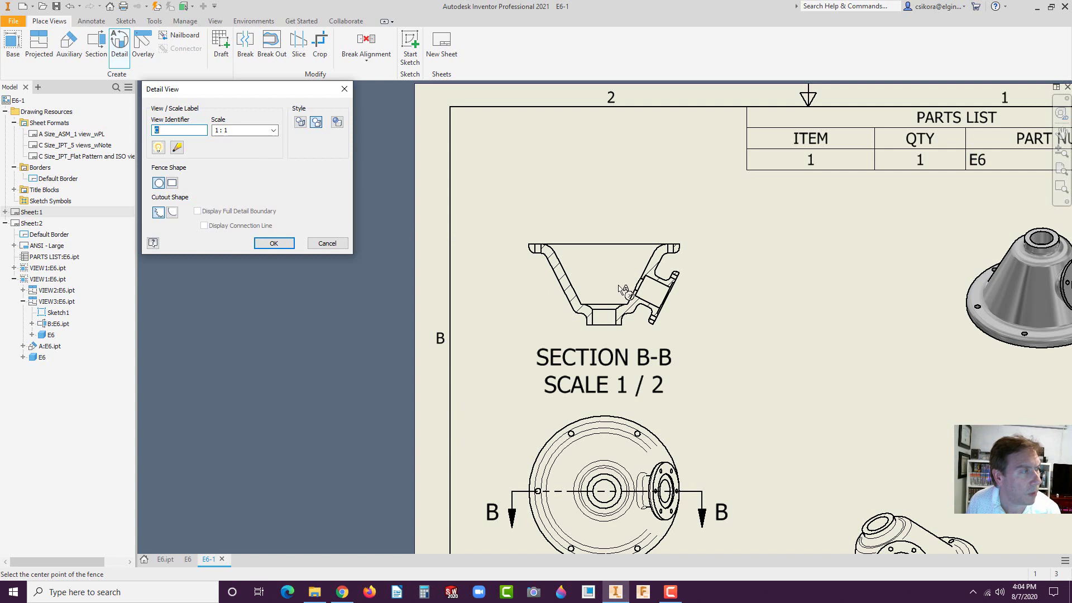
pyautogui.click(668, 265)
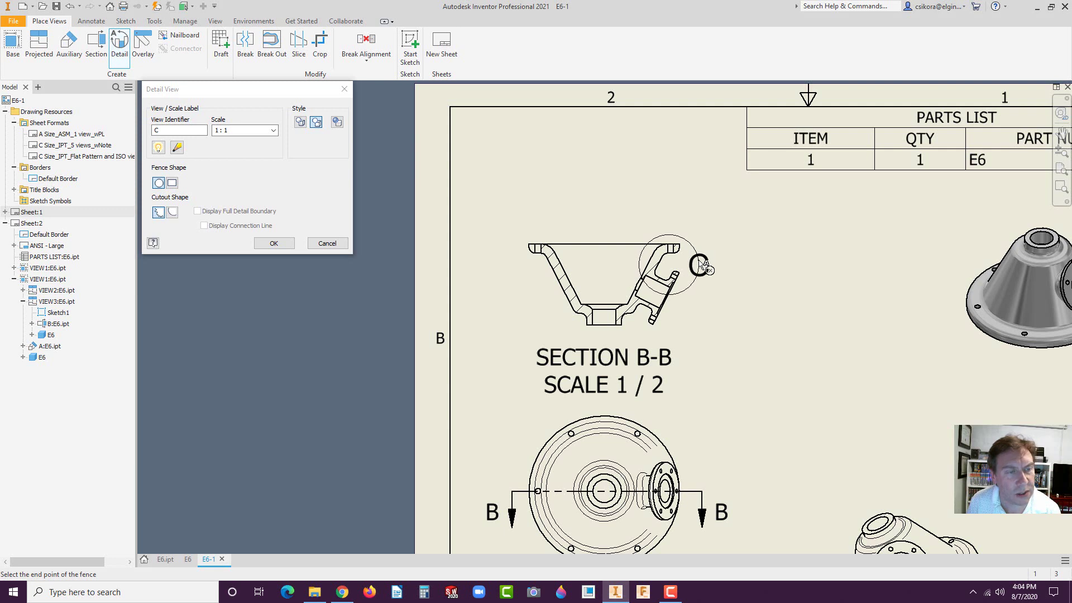
pyautogui.click(702, 261)
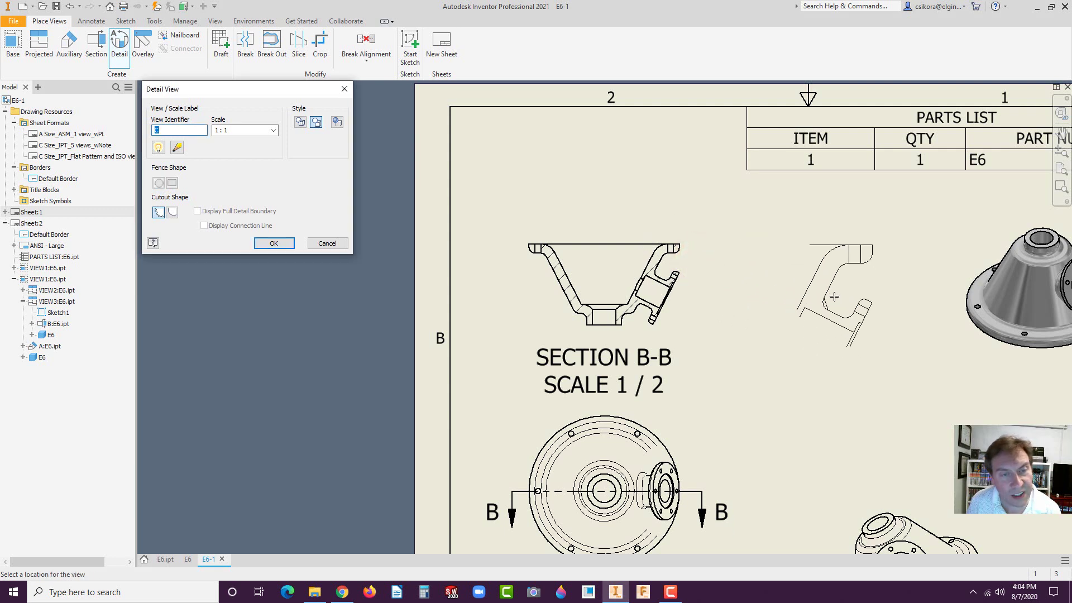
pyautogui.click(832, 296)
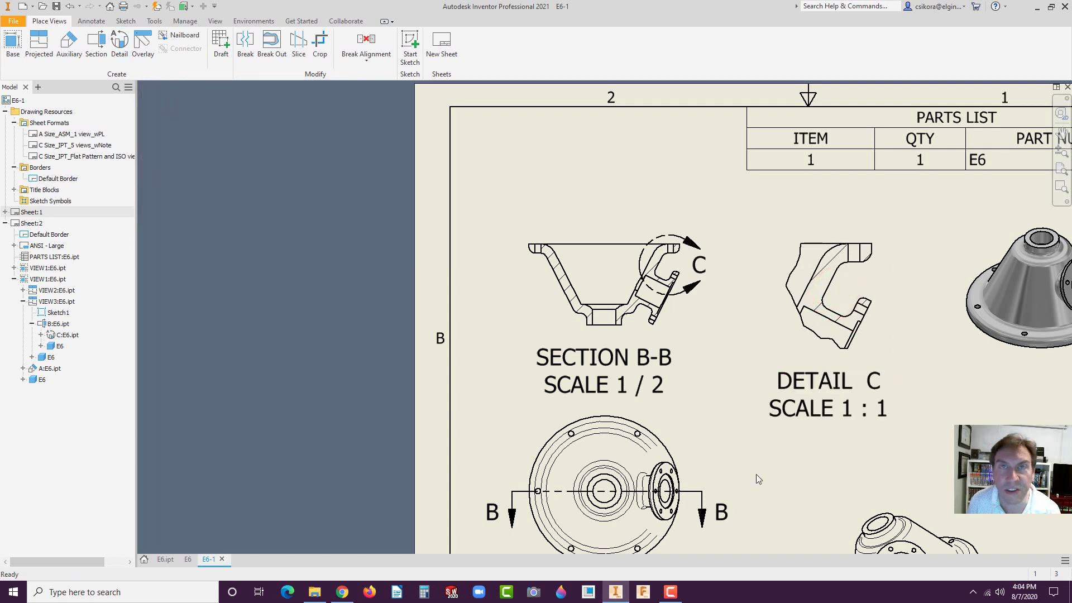
# Shift the circular boundary of detail C slightly on the section view to adjust the area it covers.
pyautogui.click(703, 276)
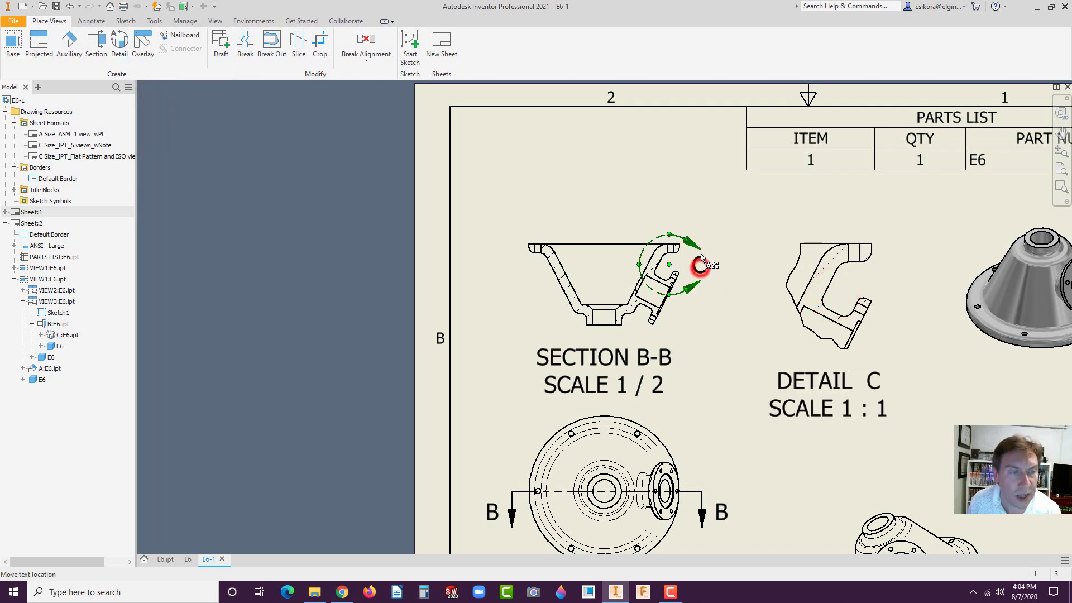
pyautogui.click(725, 299)
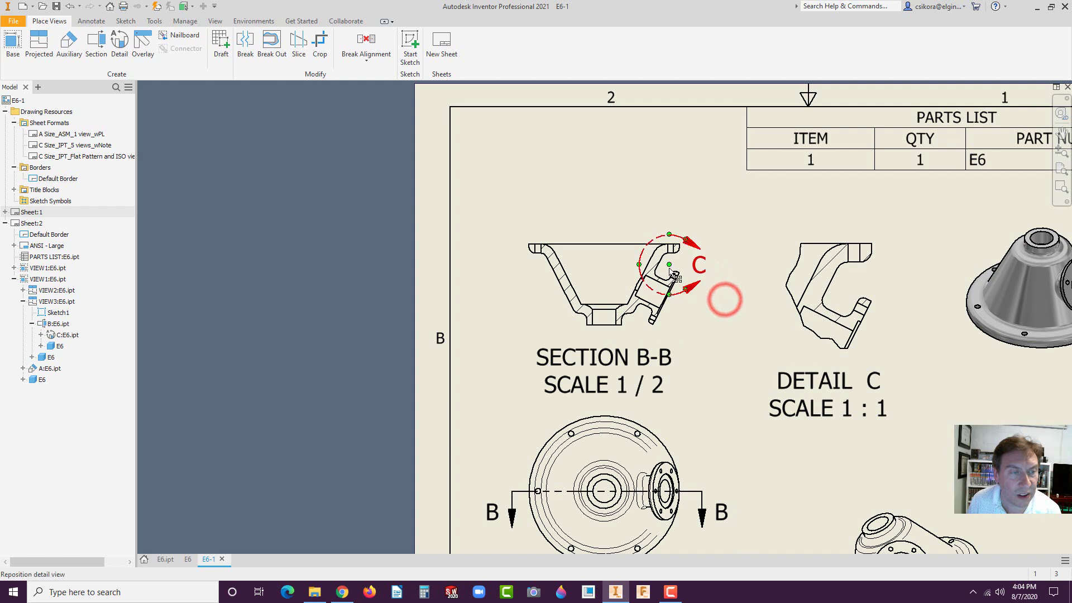
pyautogui.moveTo(668, 265)
pyautogui.mouseDown()
pyautogui.moveTo(662, 279)
pyautogui.moveTo(668, 267)
pyautogui.mouseUp()
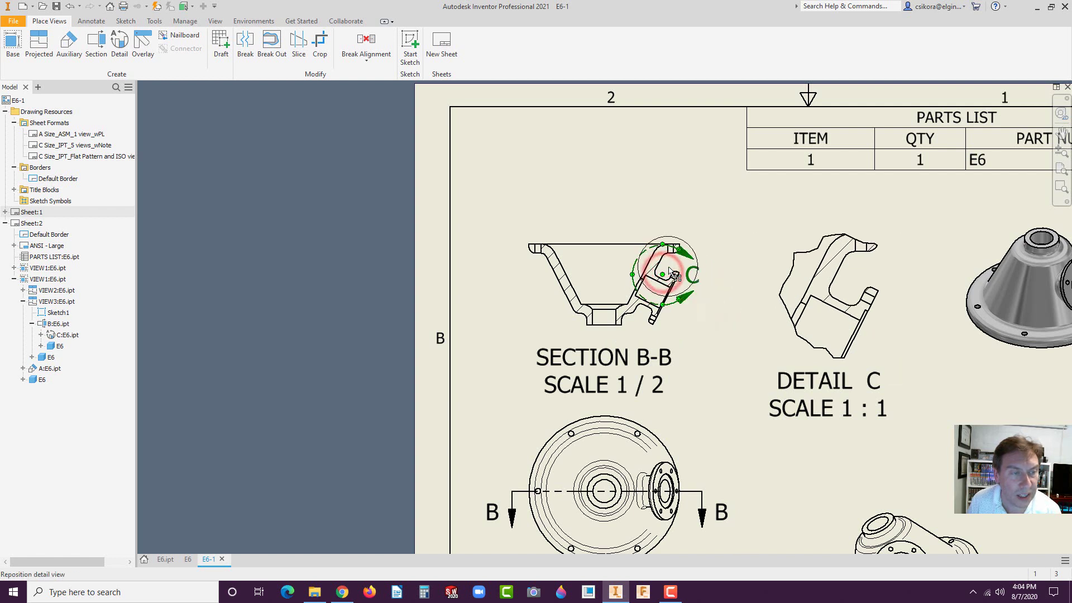
pyautogui.click(711, 352)
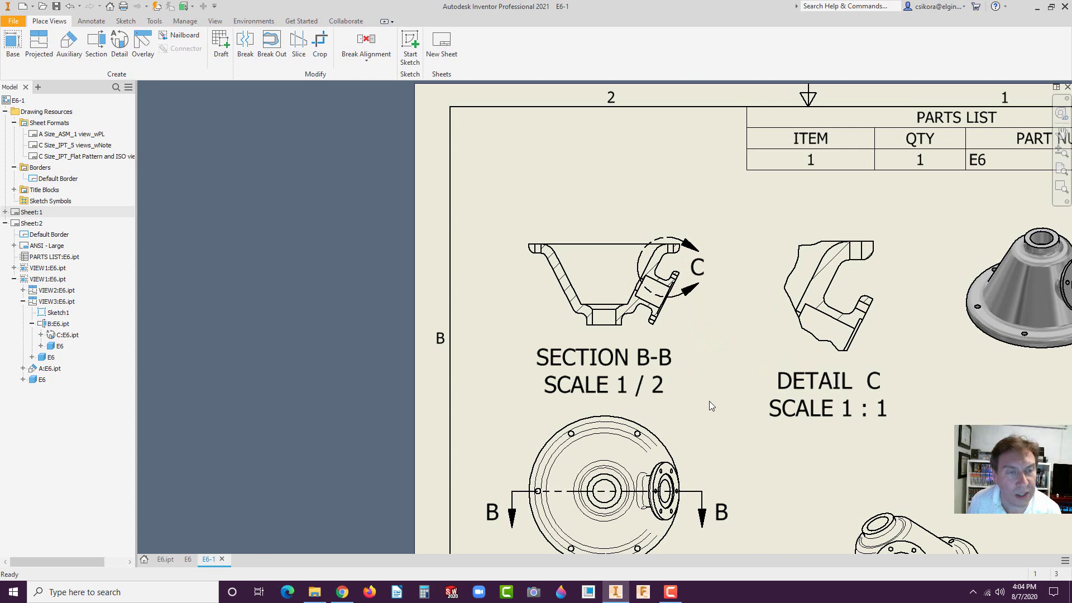
# Try cropping the side view to a rectangle around its circular flange, and undo the crop.
pyautogui.scroll(-5, 718, 416)
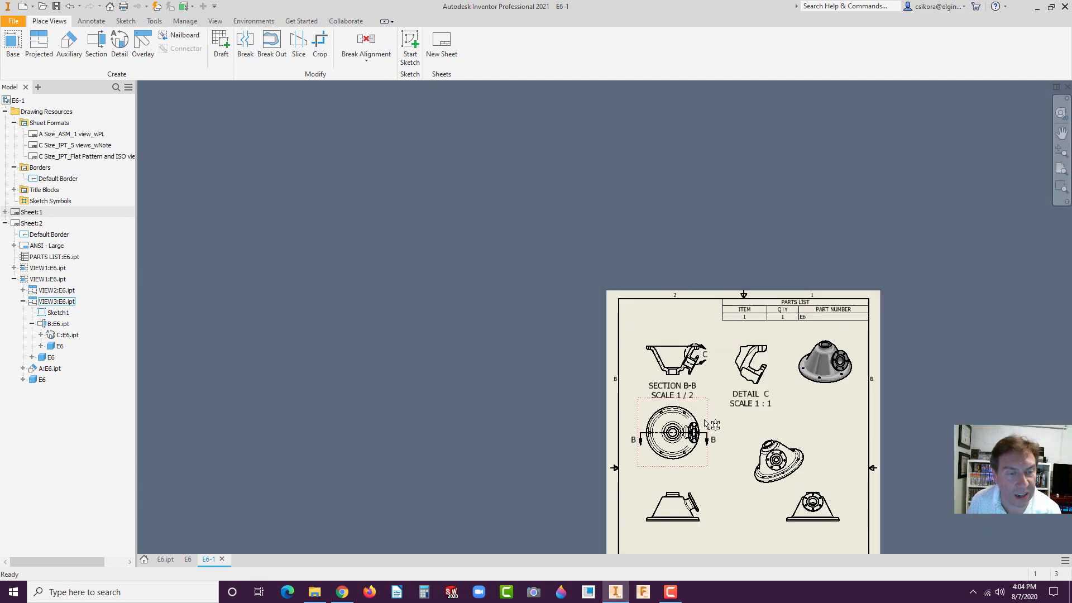
pyautogui.click(1061, 168)
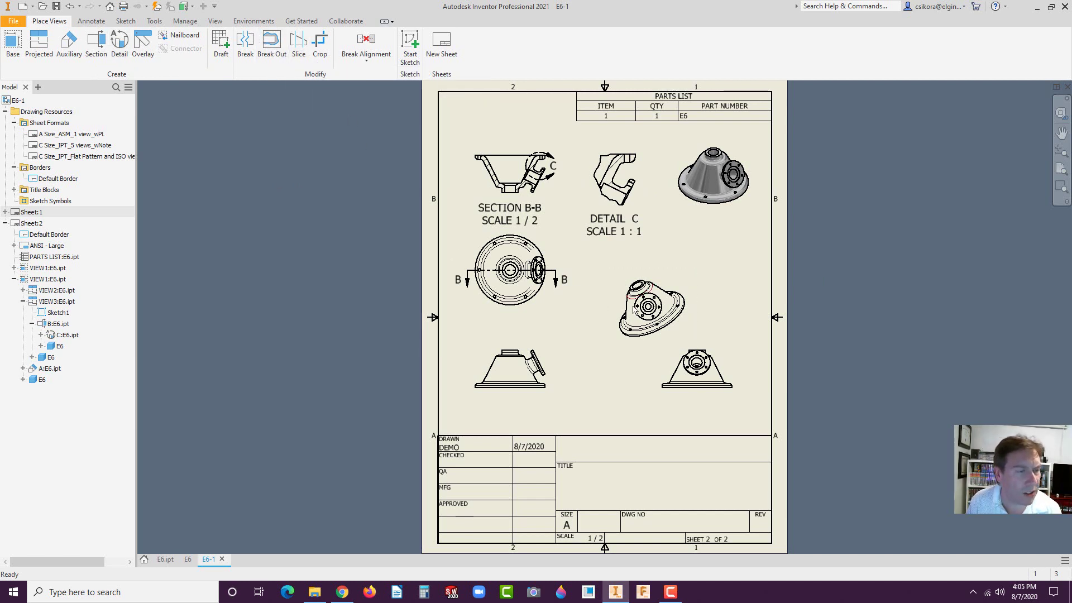
pyautogui.scroll(5, 697, 371)
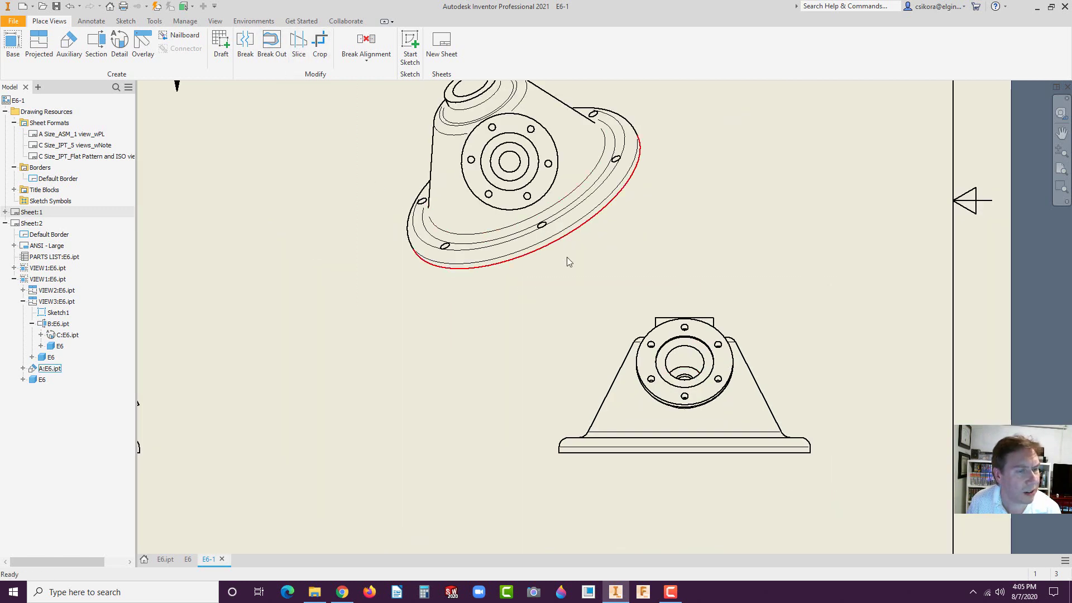
pyautogui.click(582, 360)
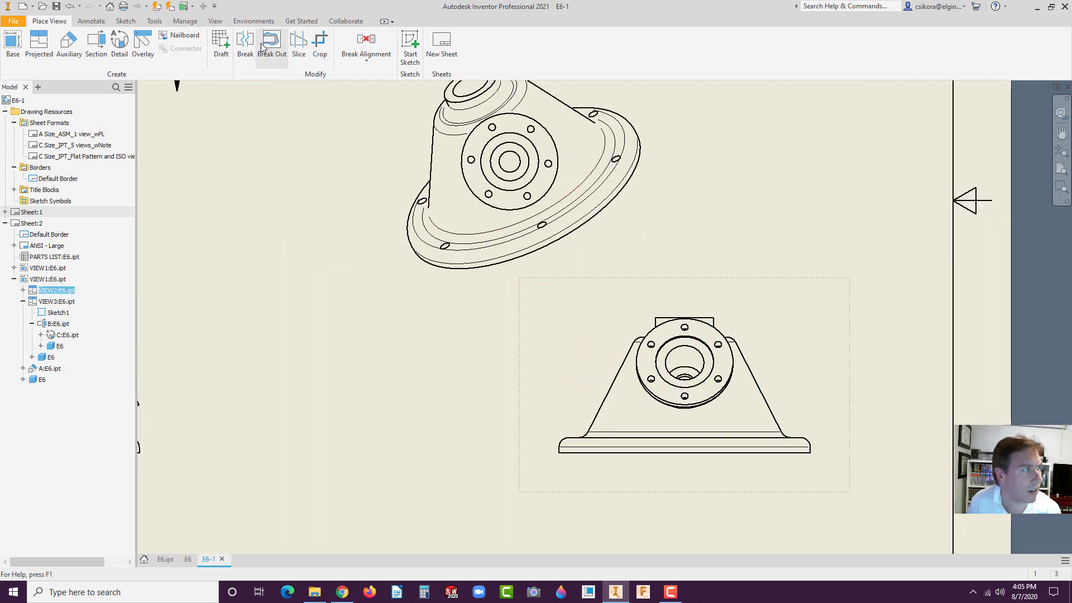
pyautogui.click(320, 43)
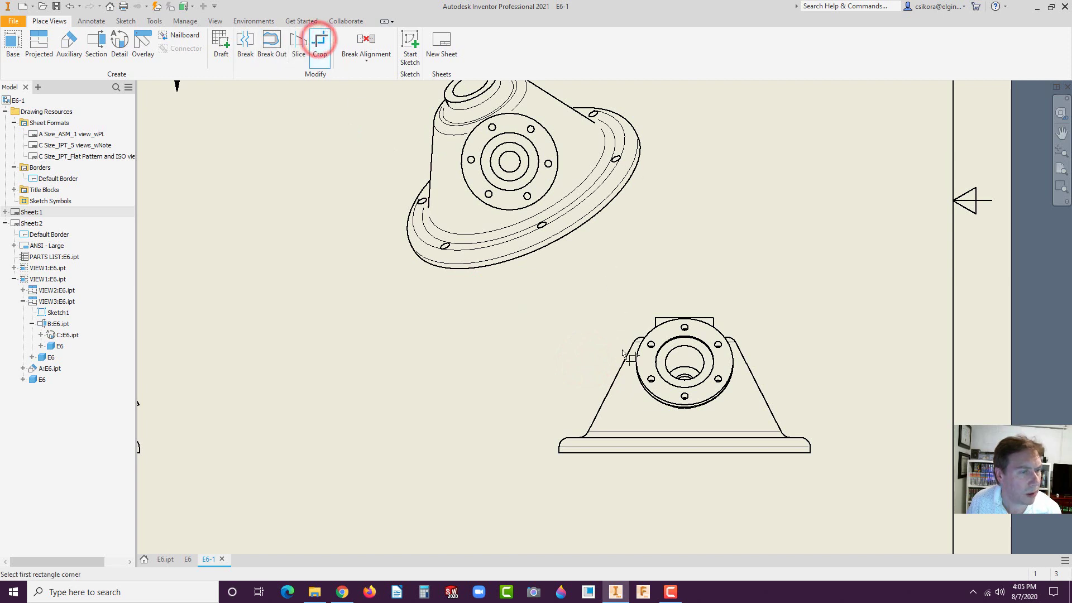
pyautogui.click(614, 333)
pyautogui.click(716, 416)
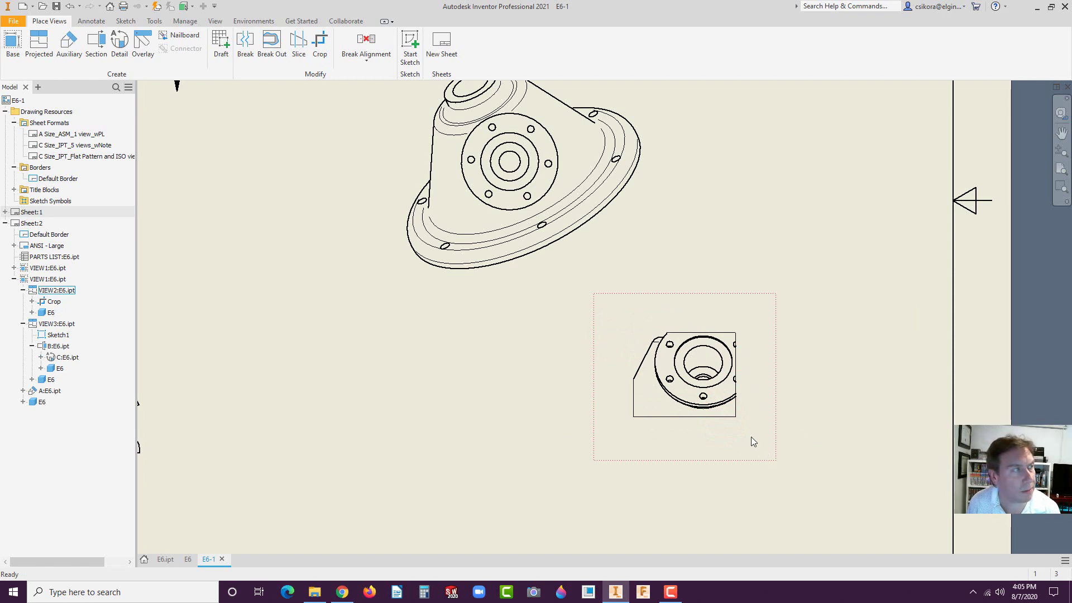
pyautogui.click(70, 7)
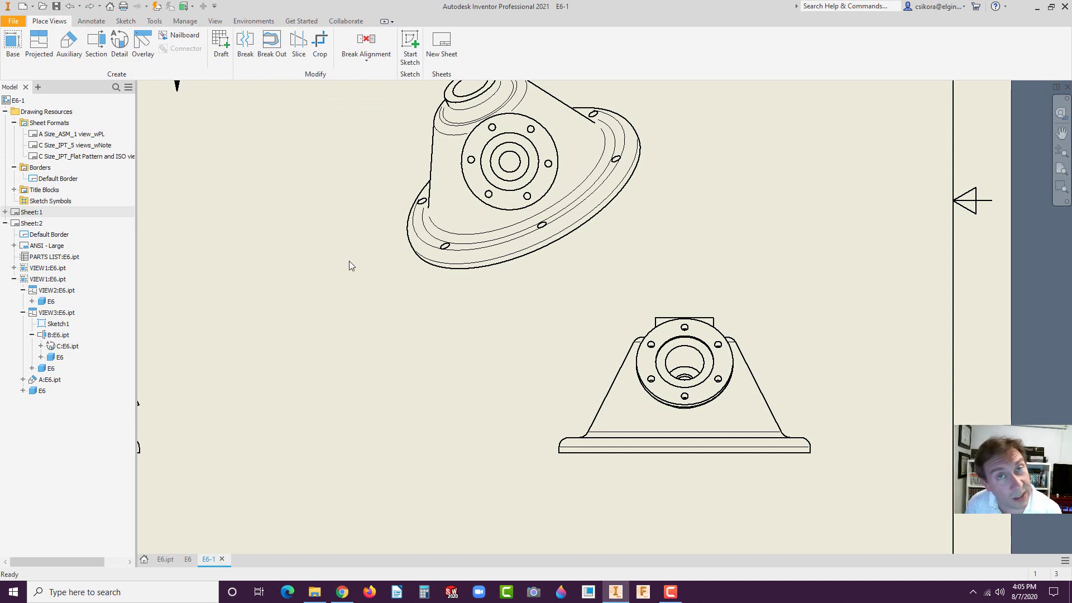
# Move the top view slightly down toward the front view to add space below the section view label.
pyautogui.scroll(-8, 351, 264)
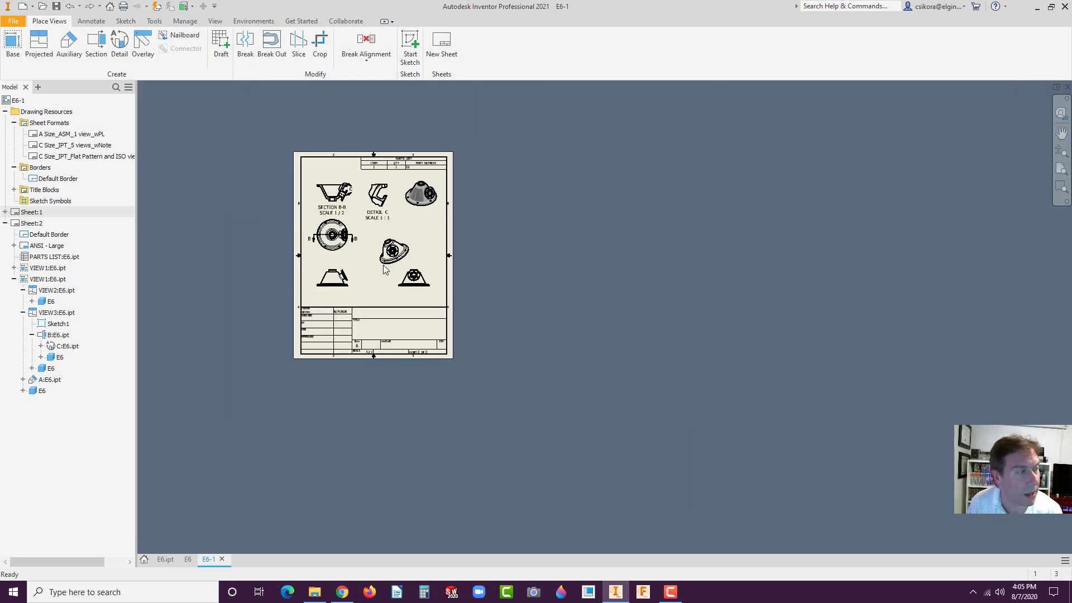
pyautogui.click(1060, 169)
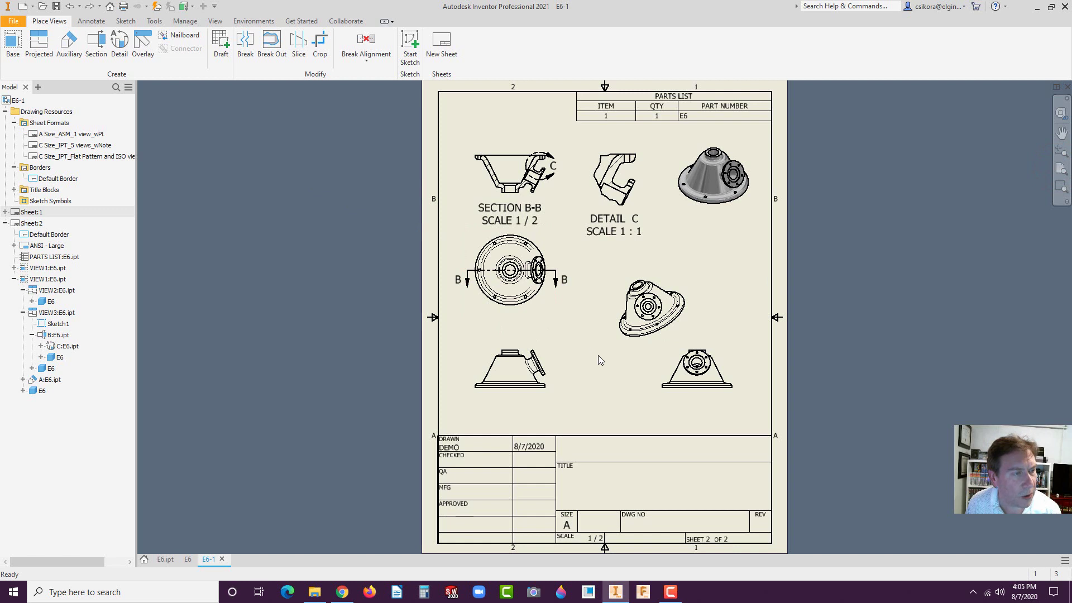
pyautogui.moveTo(522, 318); pyautogui.dragTo(522, 329)
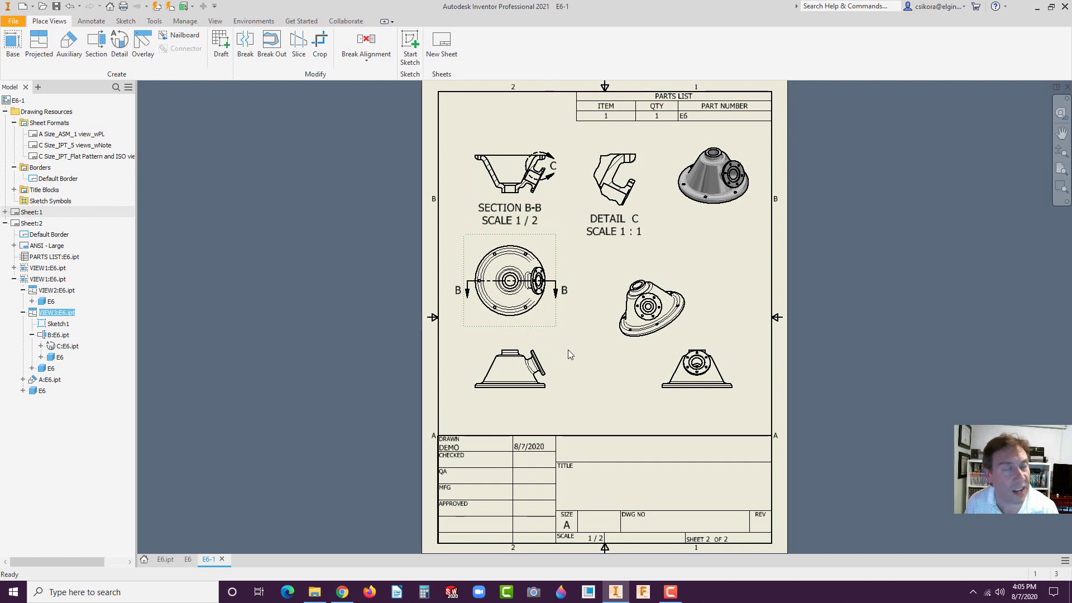
# Add centerline bisectors through the bottom bore and the angled flange bore in the section view.
pyautogui.click(92, 22)
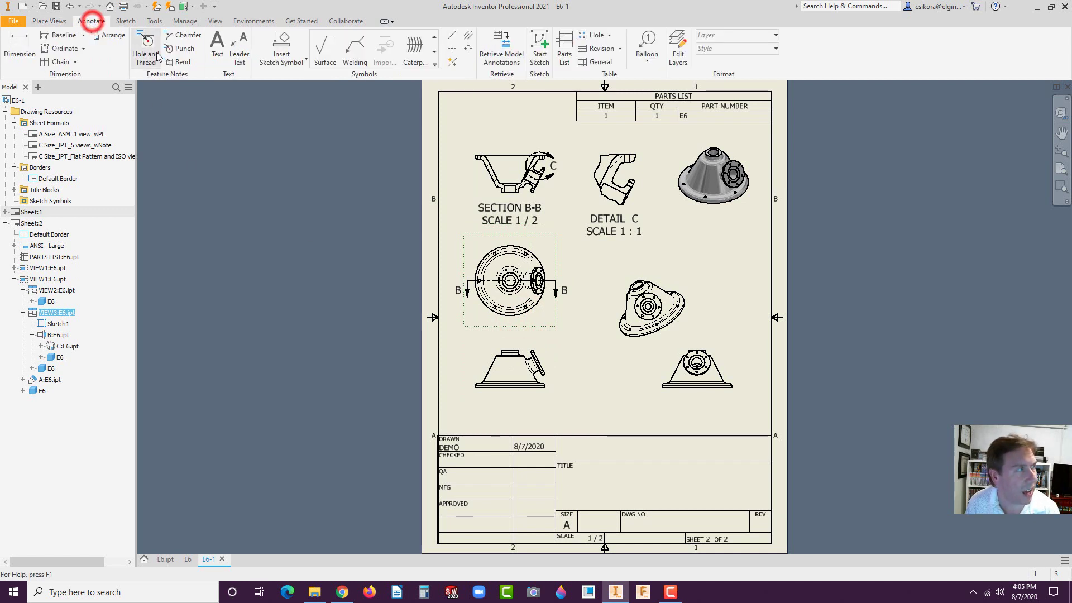
pyautogui.scroll(5, 530, 174)
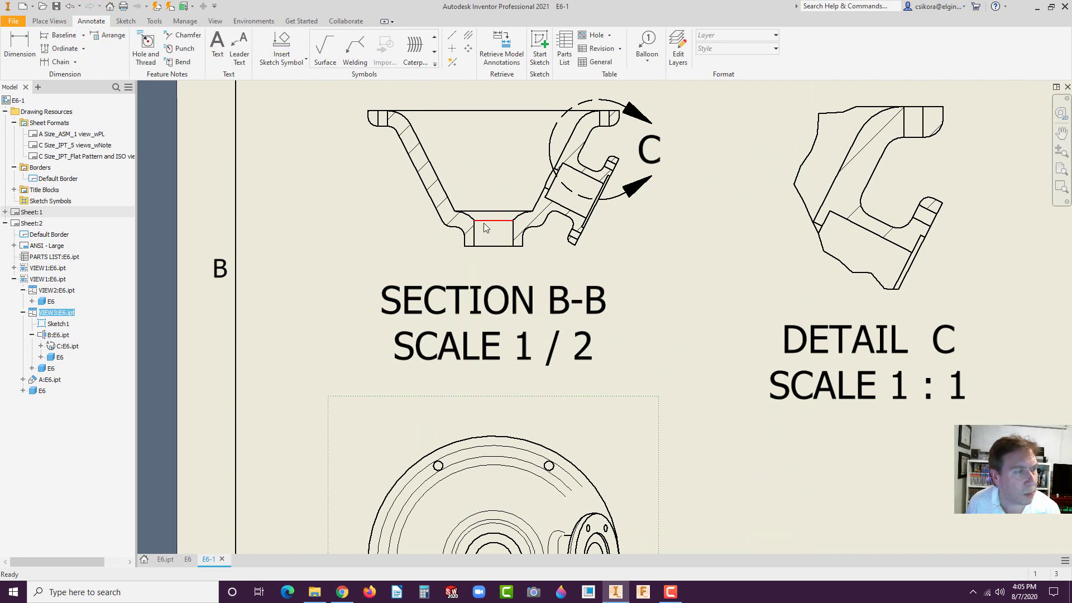
pyautogui.click(470, 36)
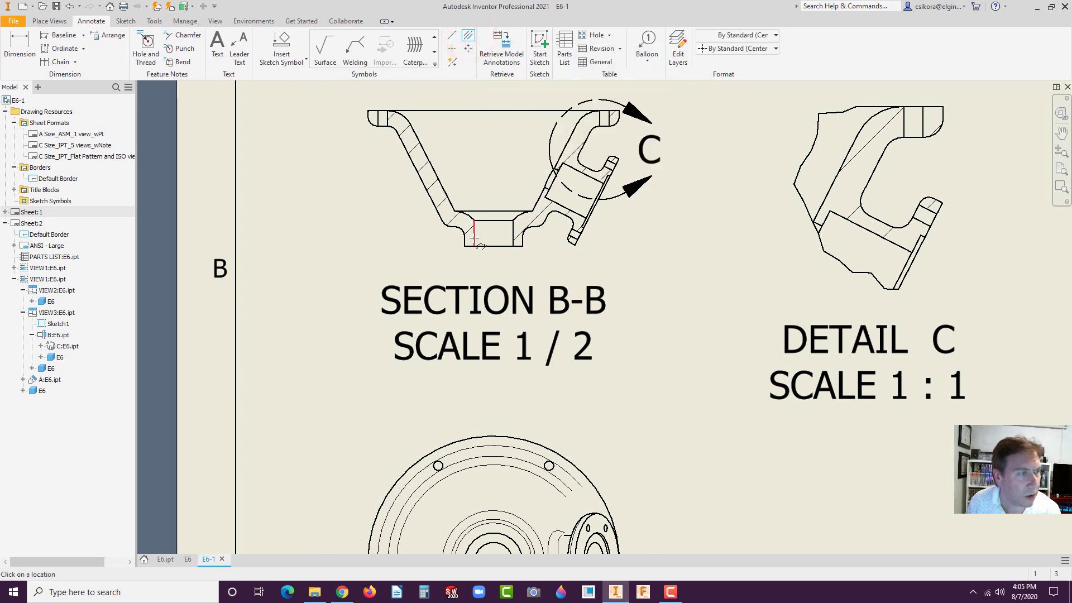
pyautogui.click(512, 235)
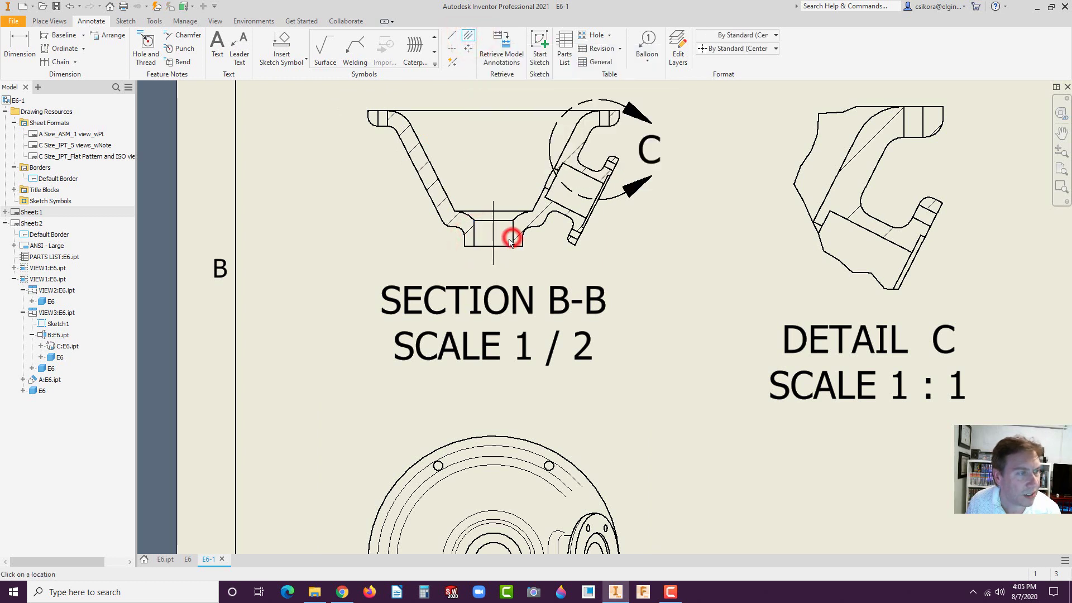
pyautogui.click(576, 211)
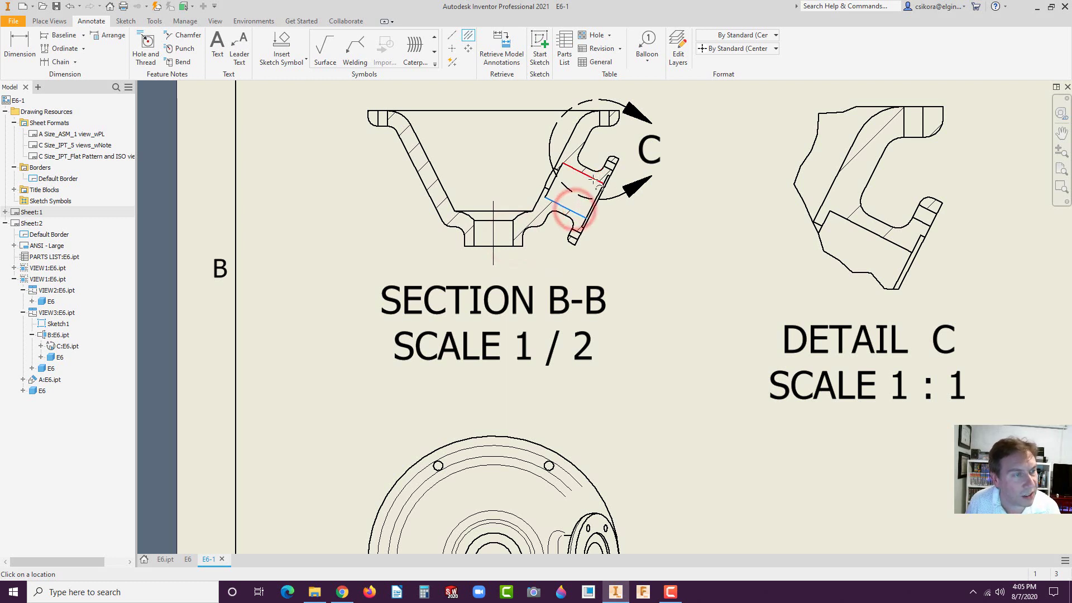
pyautogui.click(592, 179)
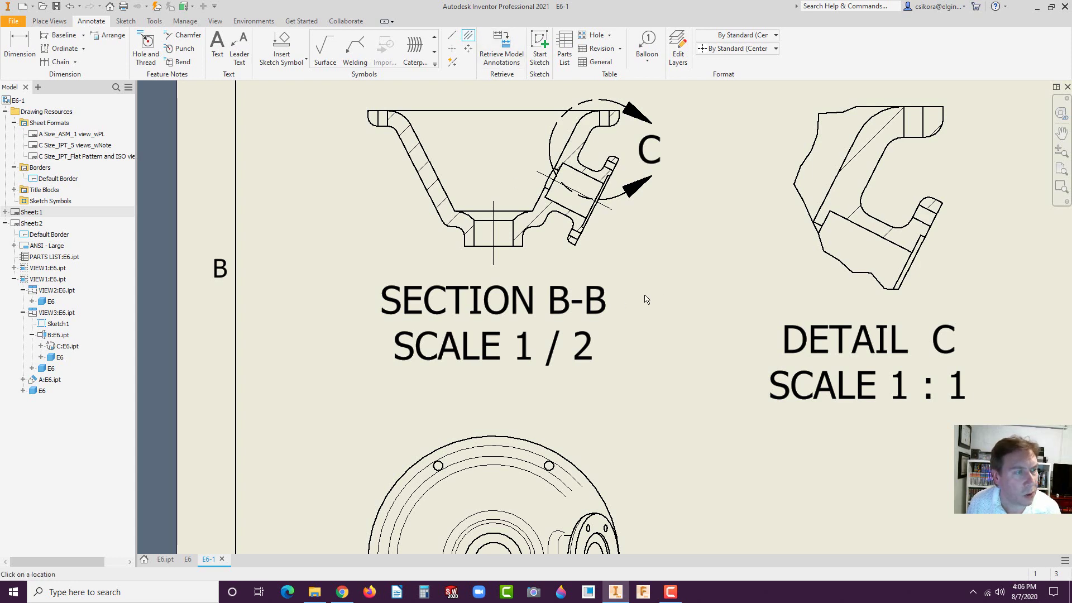
# Try to add a centered centerline pattern through the five bolt holes around the outer flange in the top view.
pyautogui.scroll(5, 659, 307)
pyautogui.scroll(-4, 593, 434)
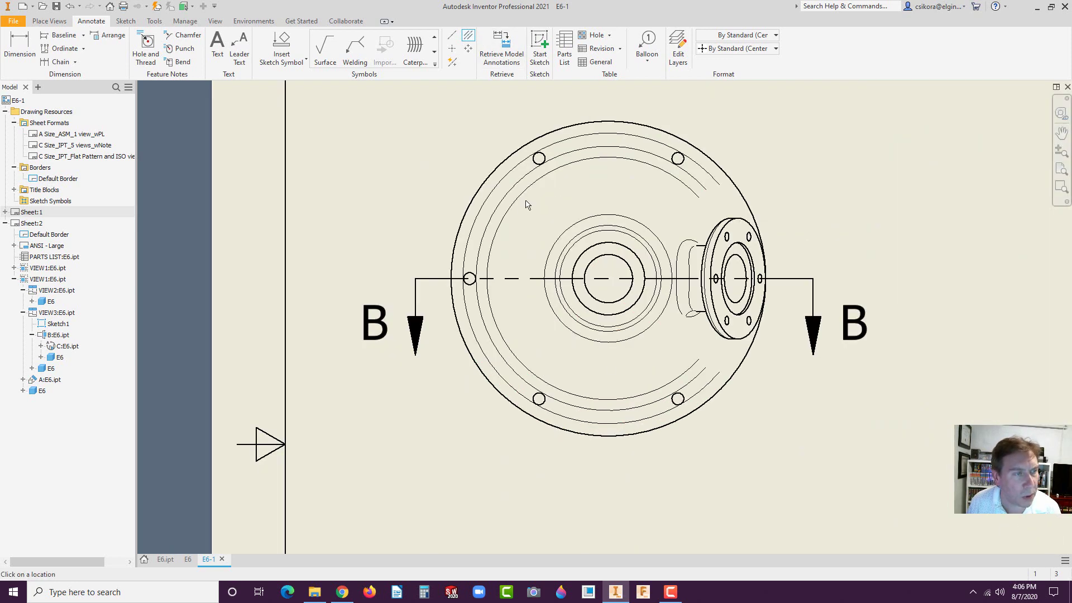
pyautogui.click(468, 49)
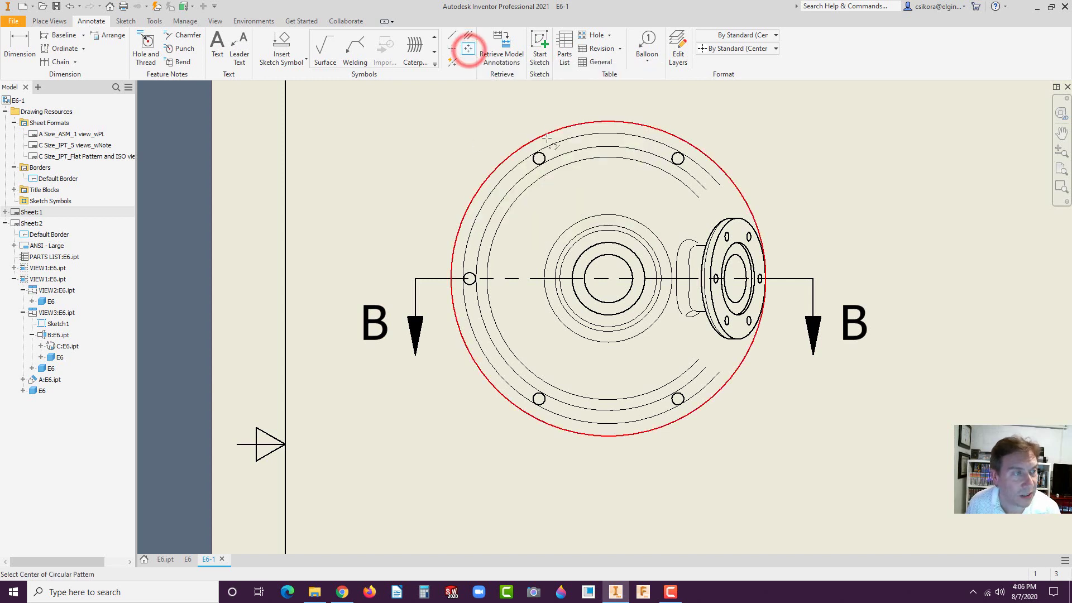
pyautogui.click(556, 316)
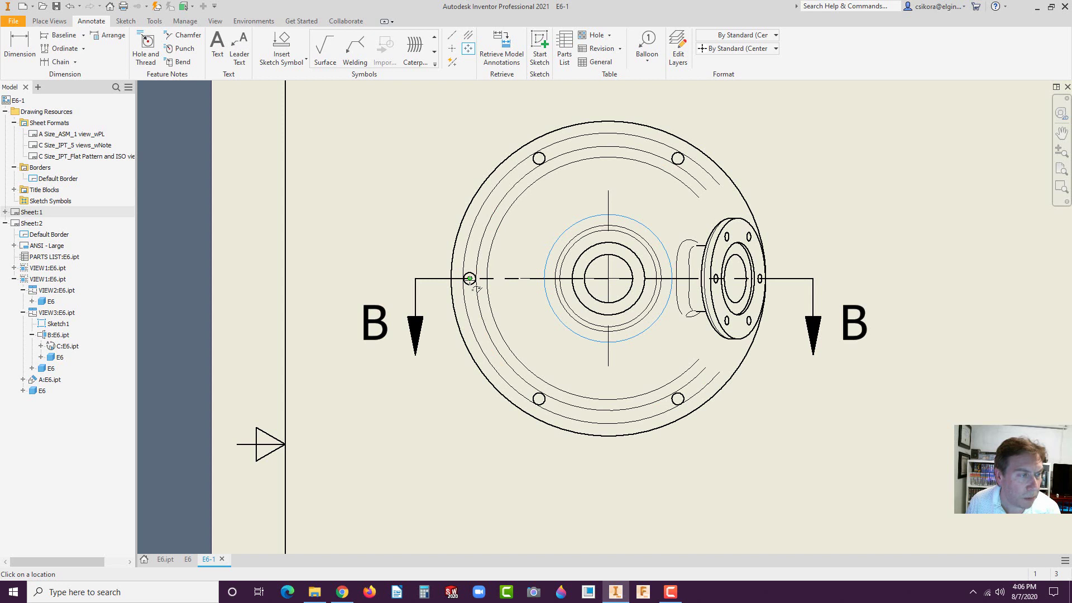
pyautogui.click(470, 278)
pyautogui.click(539, 159)
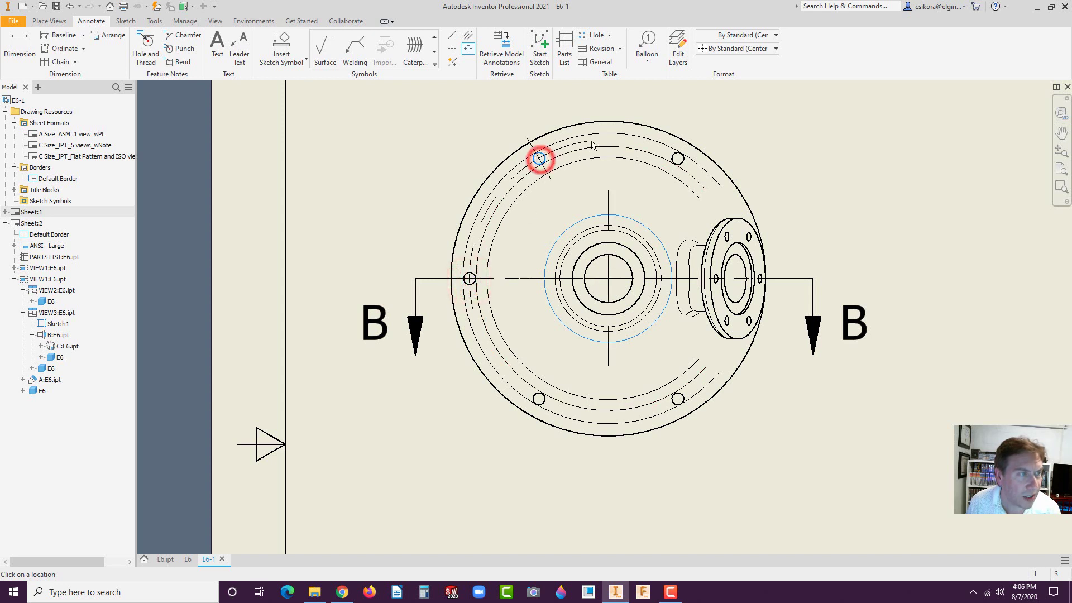
pyautogui.click(677, 159)
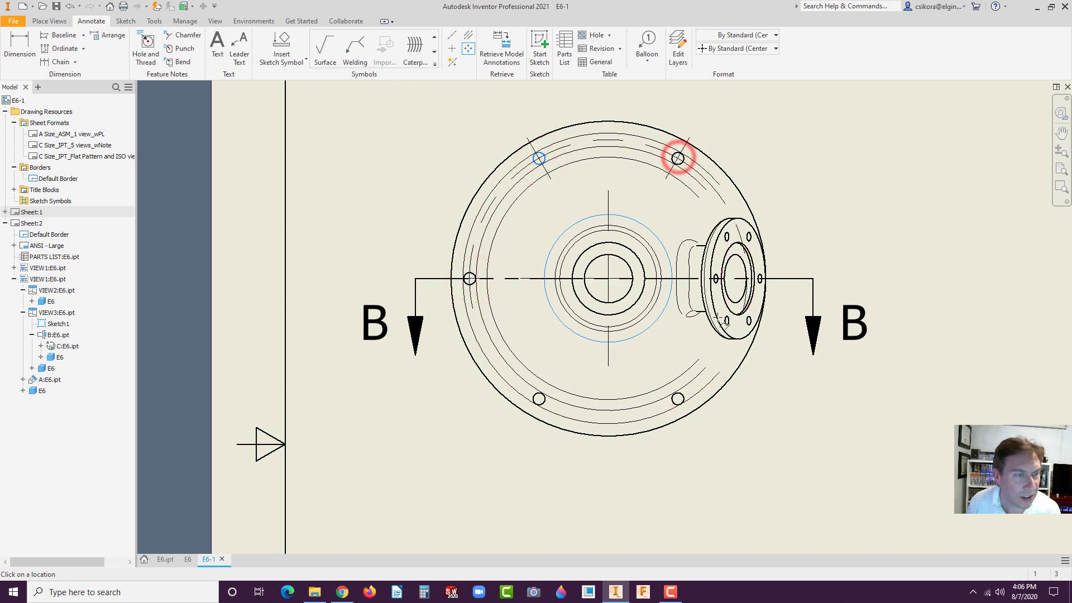
pyautogui.click(677, 398)
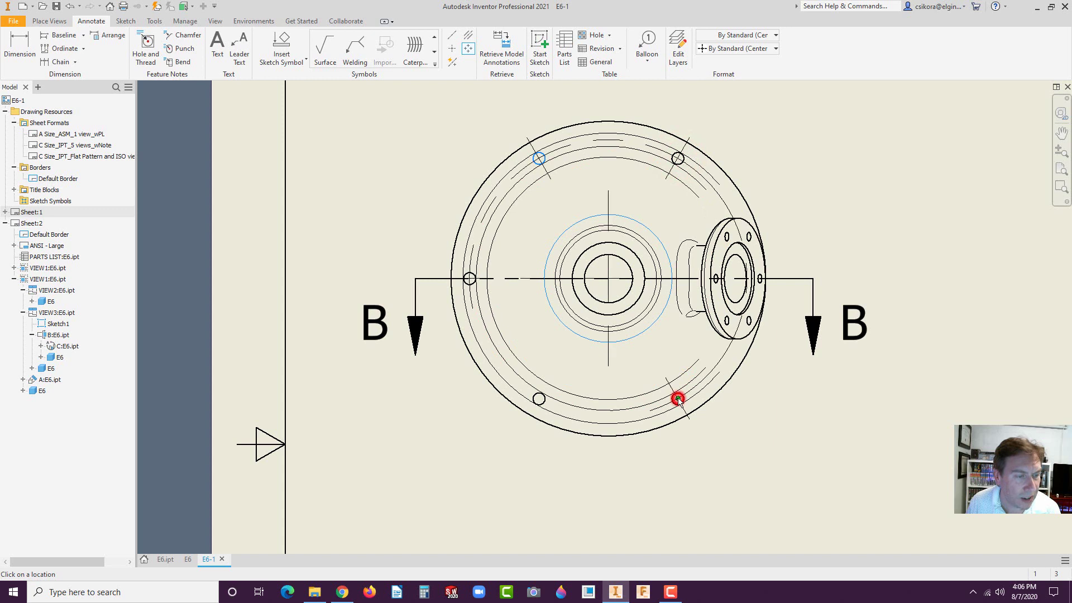
pyautogui.click(539, 398)
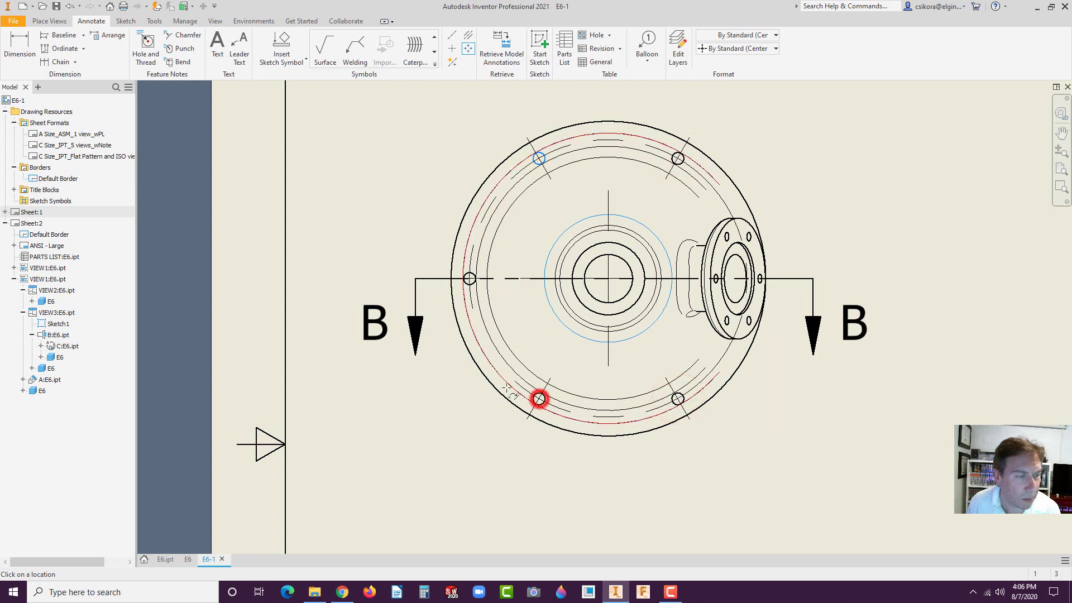
pyautogui.click(470, 278)
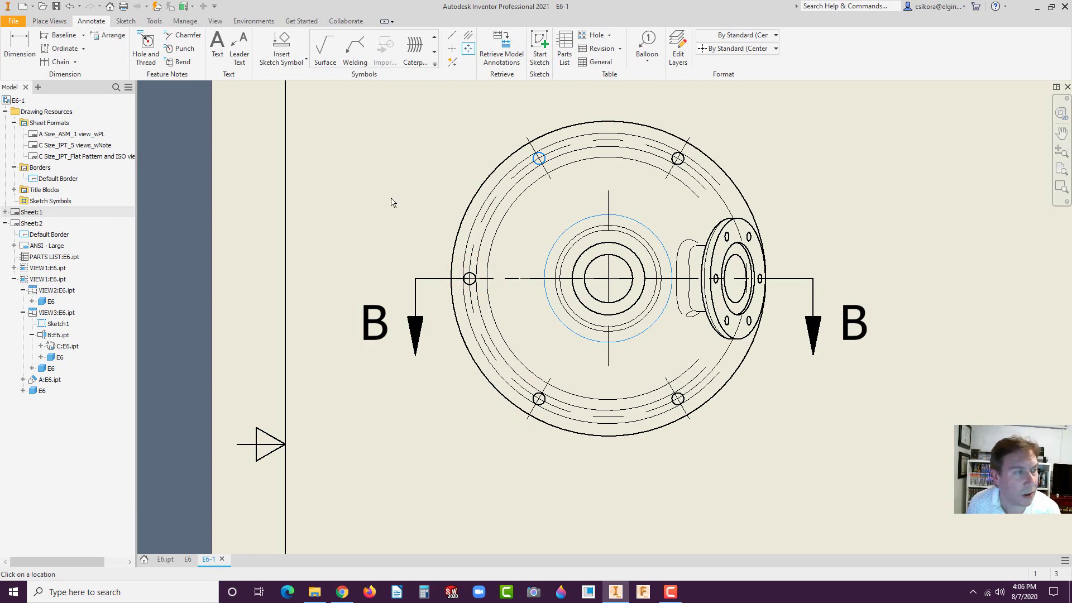
# Add a text note with the drafter's name in the blank title block cell above the title field.
pyautogui.scroll(-5, 508, 168)
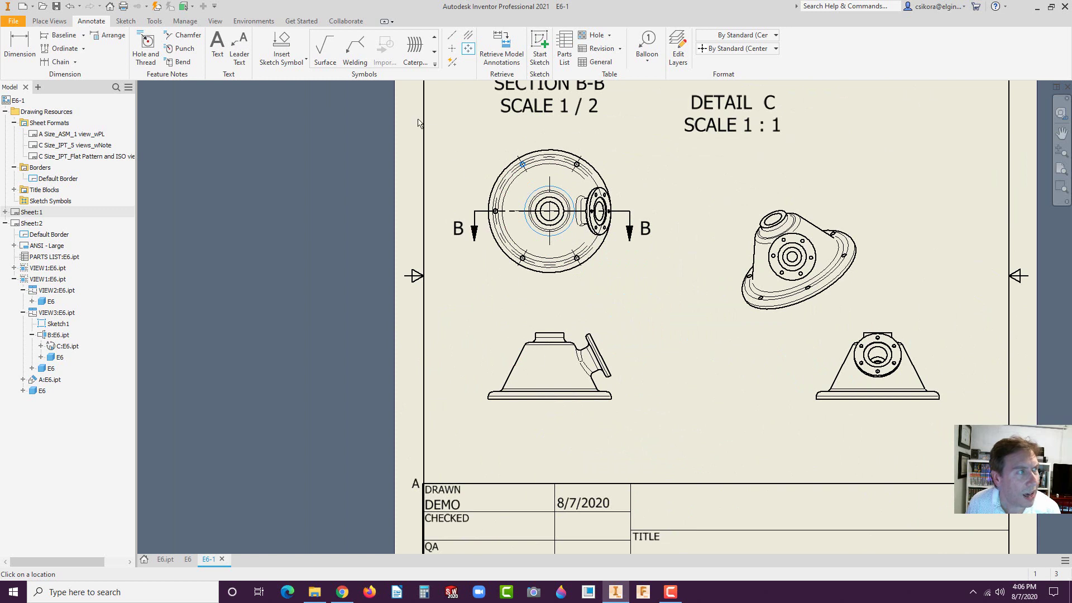
pyautogui.click(218, 44)
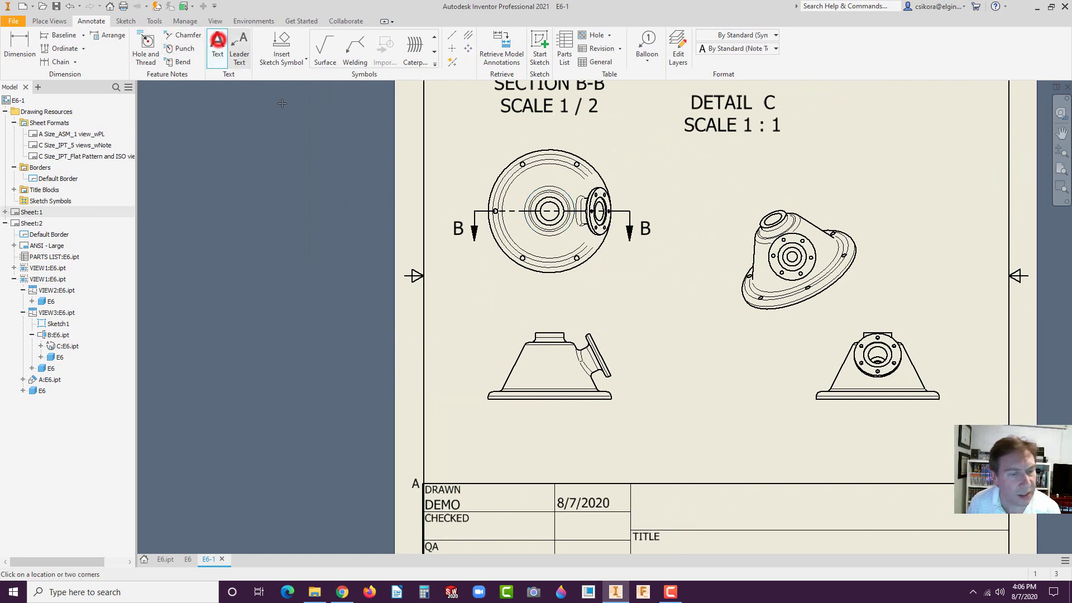
pyautogui.click(719, 510)
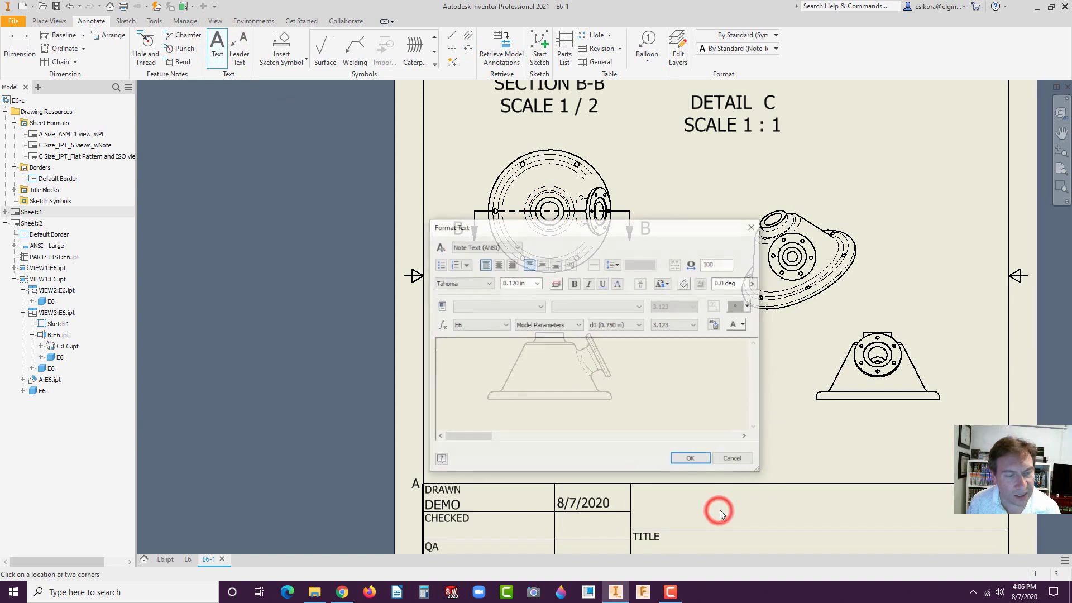
pyautogui.click(450, 350)
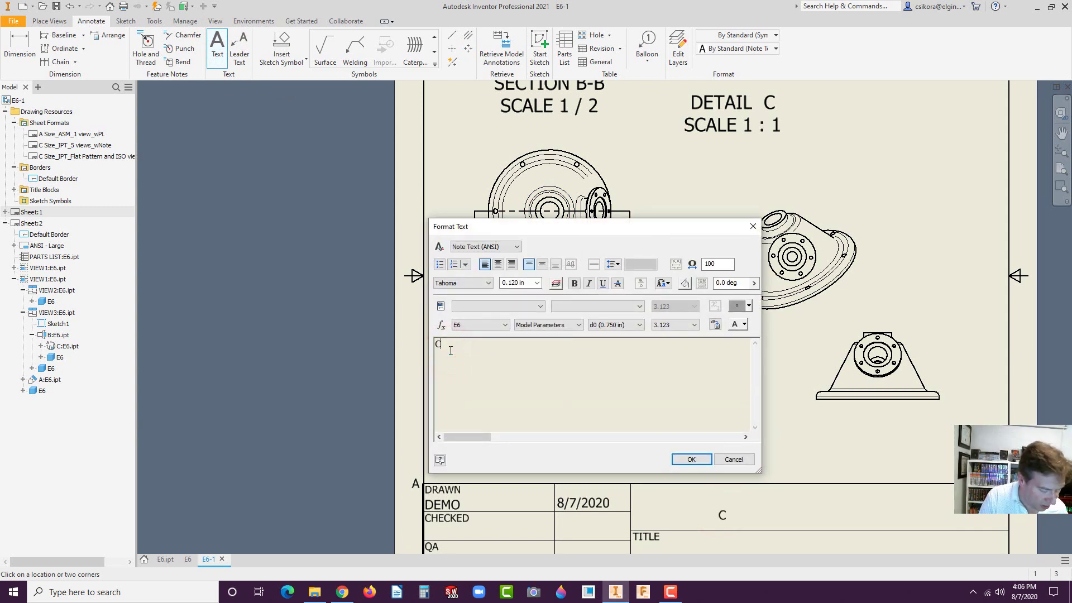
pyautogui.write('. SIKORA')
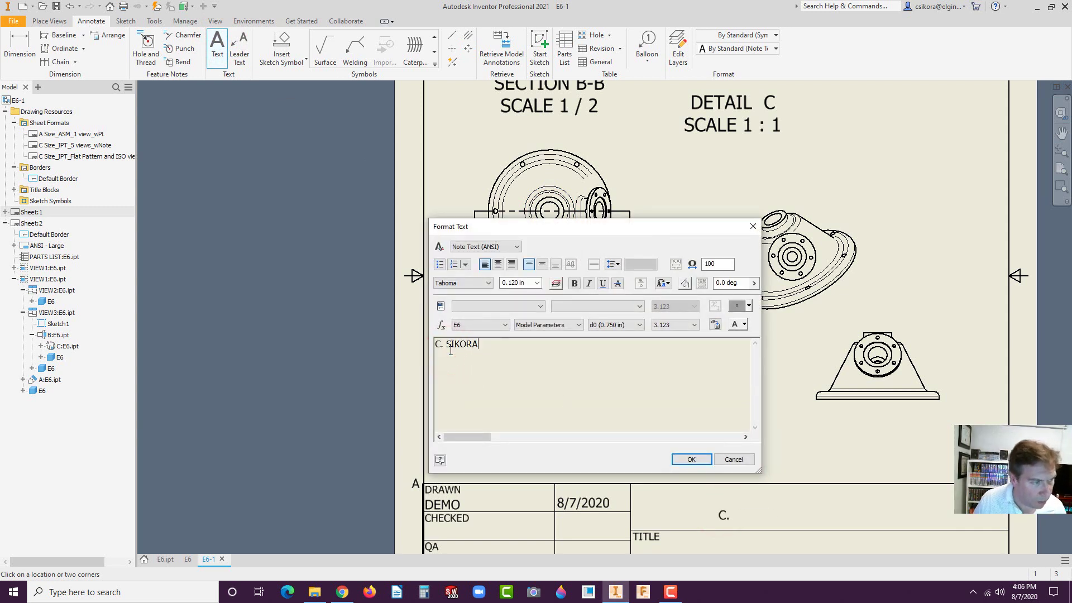
pyautogui.tripleClick(500, 349)
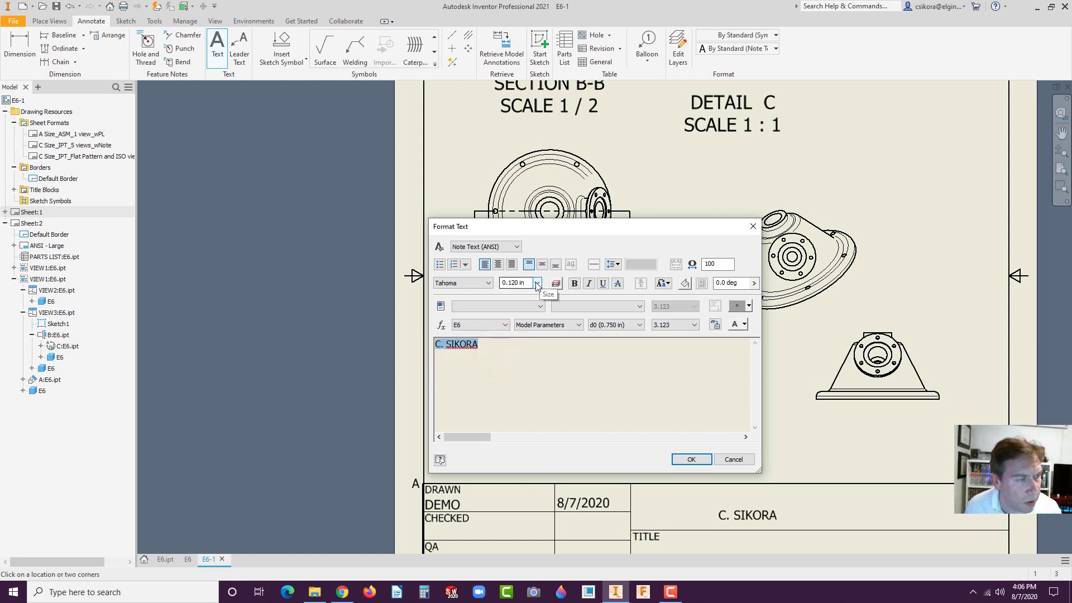
pyautogui.click(689, 458)
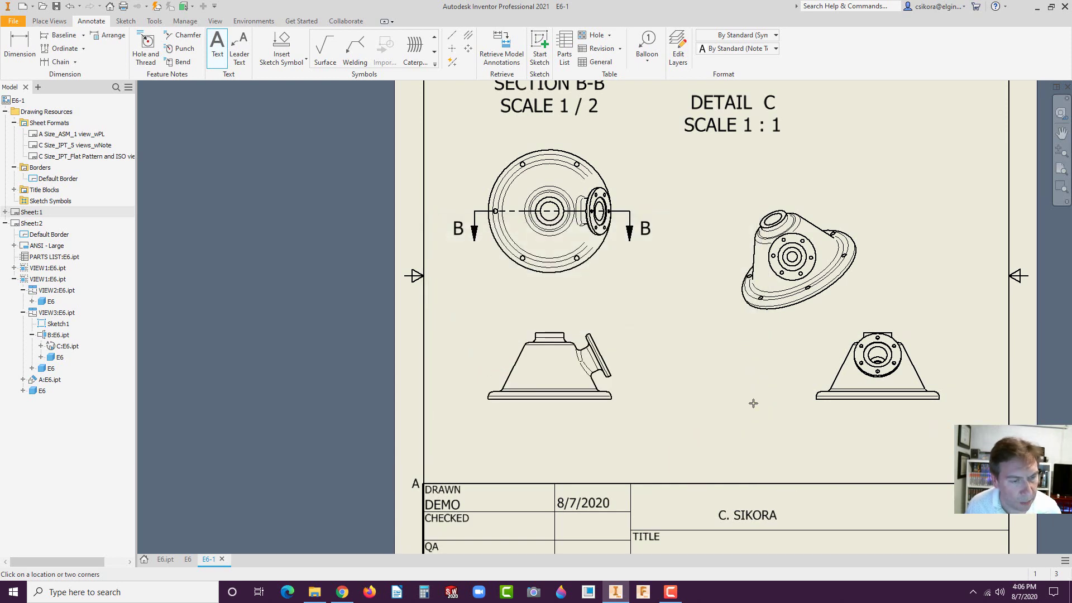
# Move the name text slightly right and up to center it within its title block cell.
pyautogui.scroll(-3, 753, 448)
pyautogui.press('Escape')
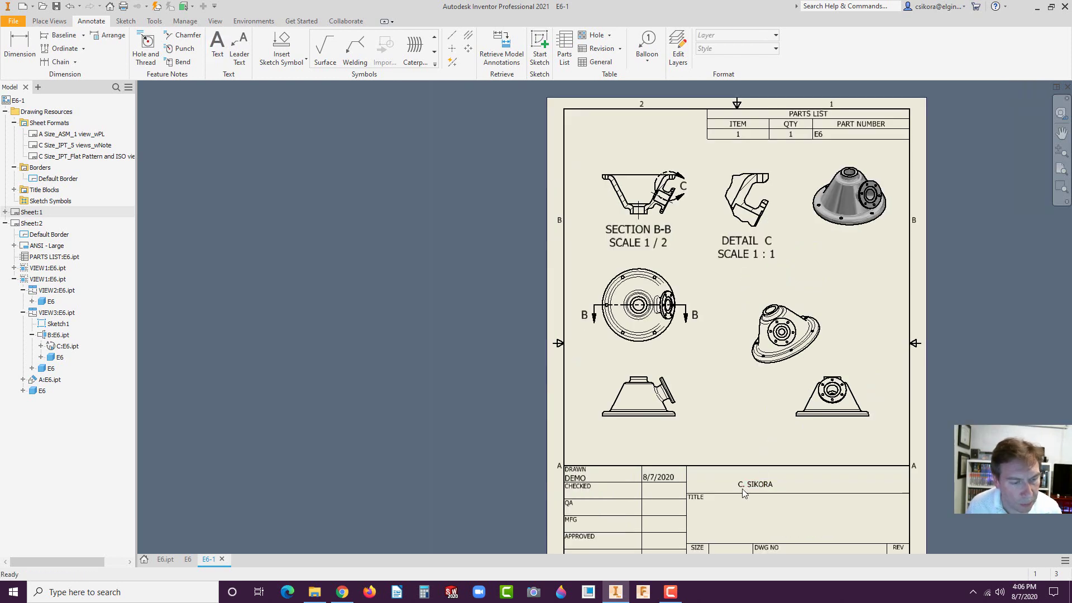
pyautogui.moveTo(745, 485); pyautogui.dragTo(764, 479)
pyautogui.click(767, 435)
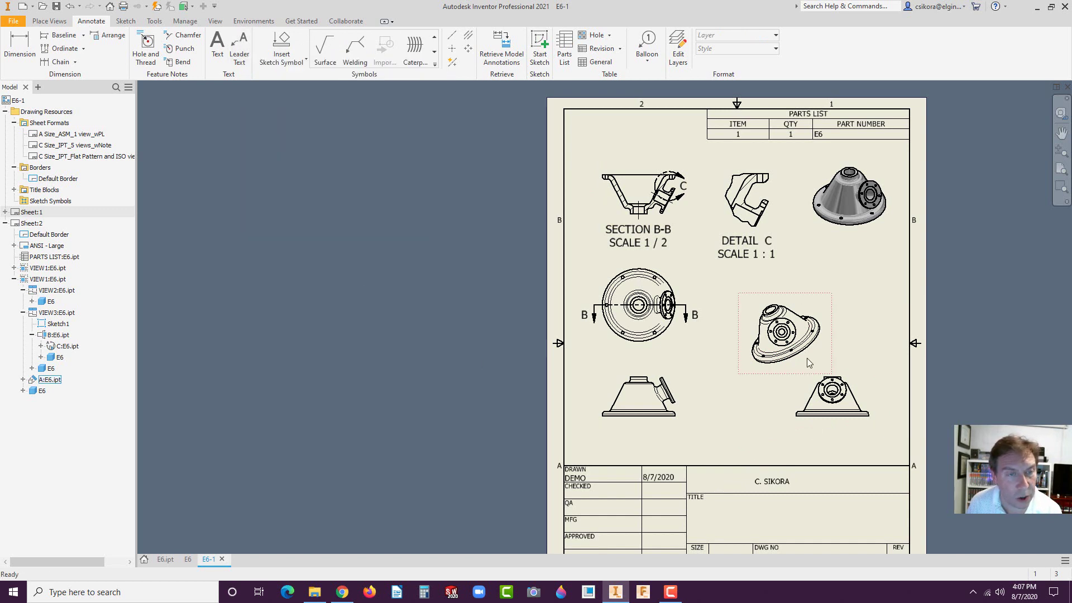
# Add a leader note reading DO NOT PAINT that points to the circular flange edge in the auxiliary view.
pyautogui.click(240, 49)
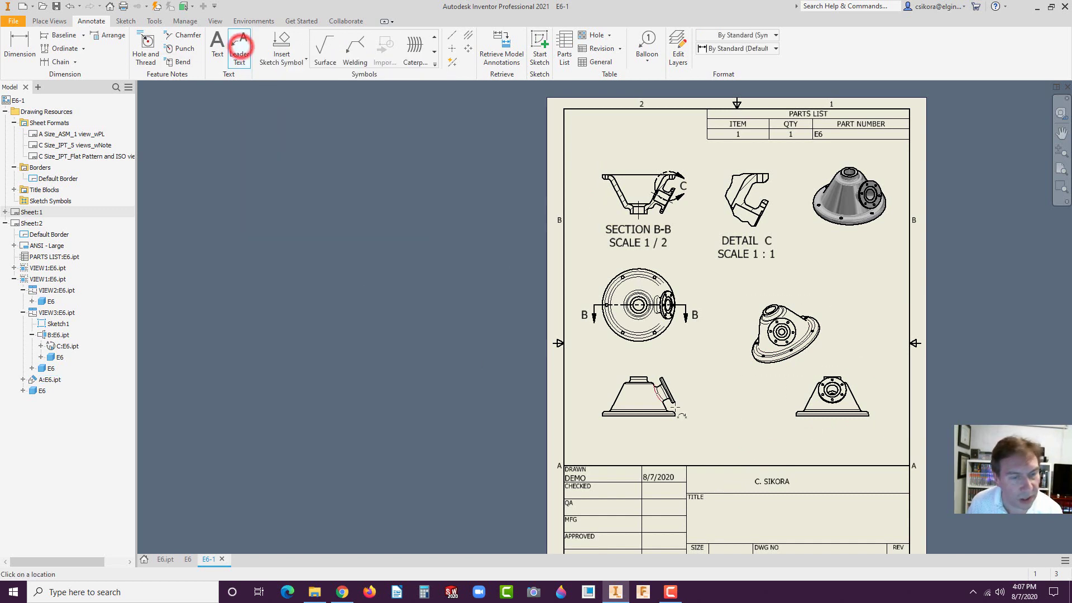
pyautogui.scroll(2, 871, 410)
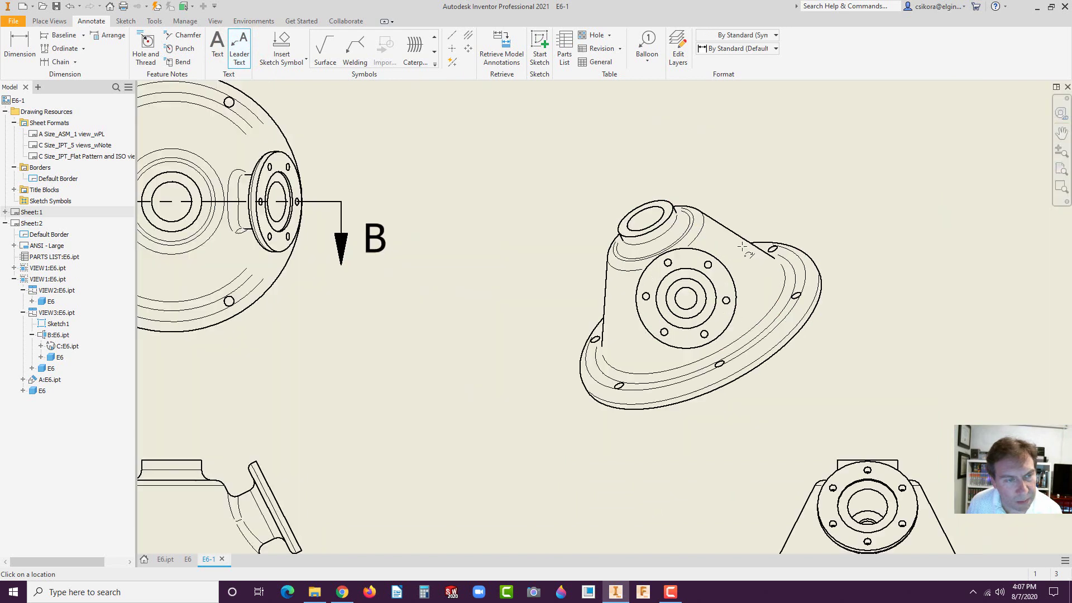
pyautogui.scroll(2, 742, 249)
pyautogui.click(729, 274)
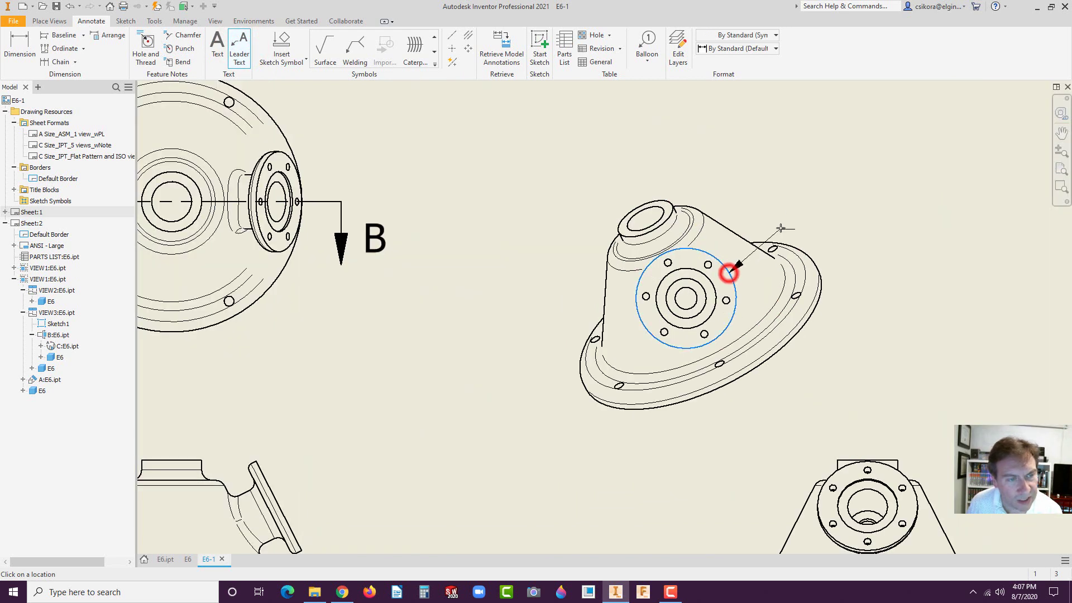
pyautogui.click(789, 177)
pyautogui.rightClick(820, 178)
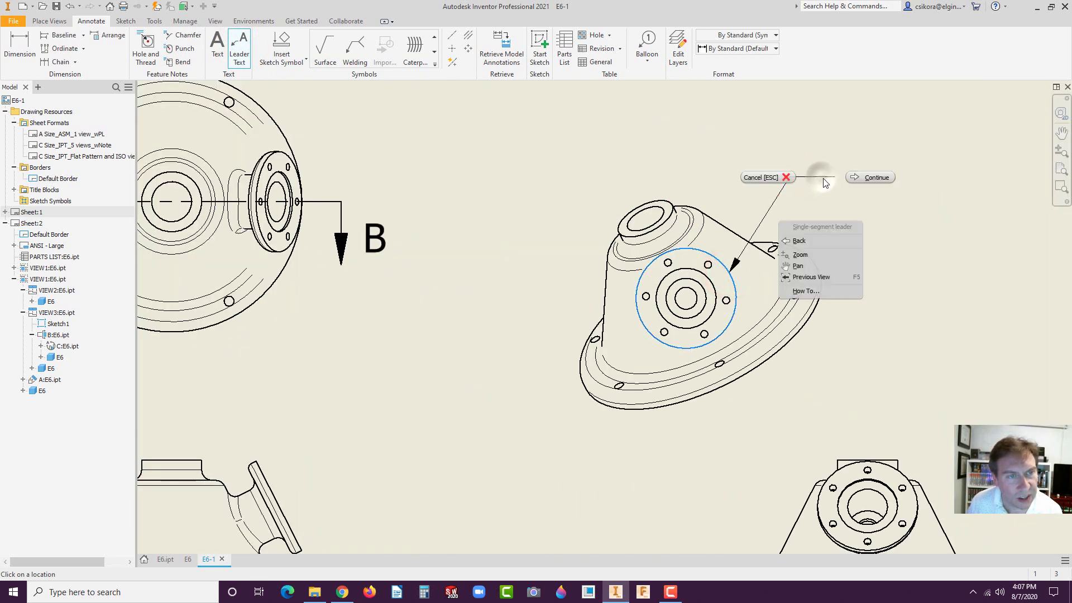
pyautogui.click(851, 177)
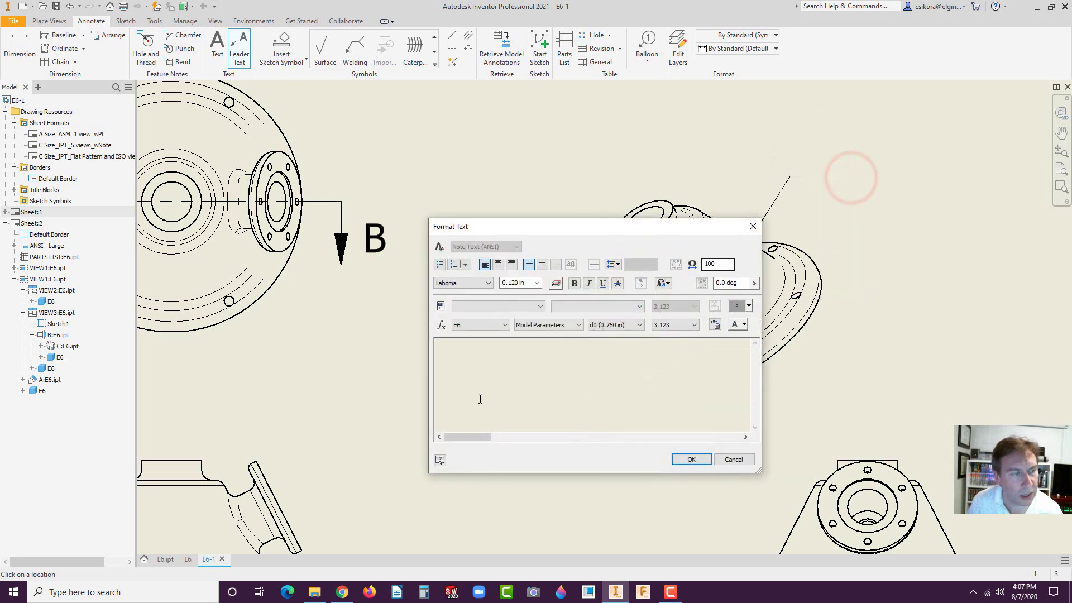
pyautogui.click(446, 359)
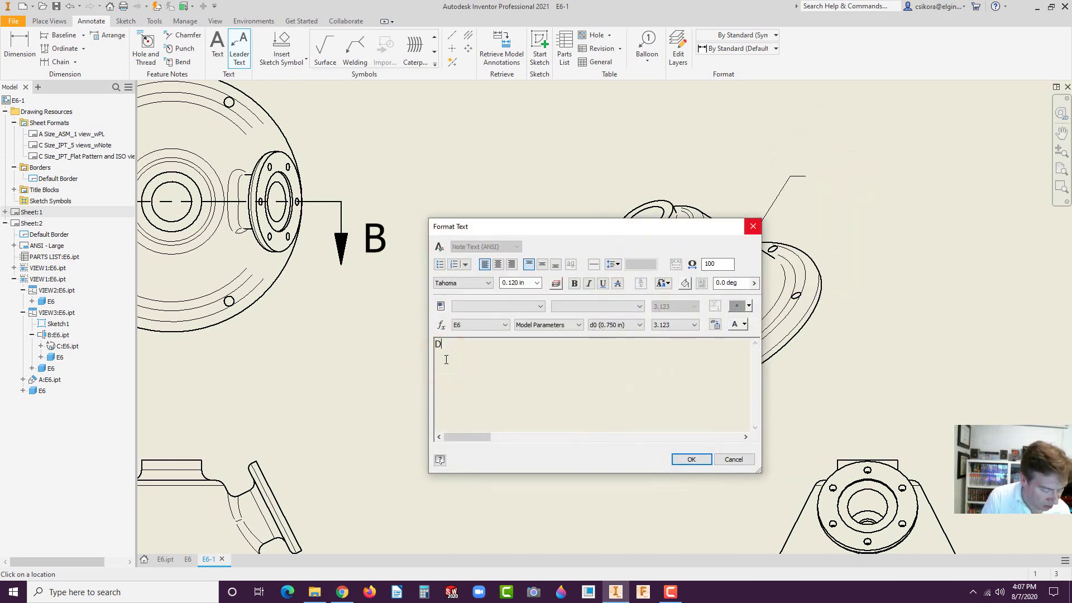
pyautogui.write('DO NOT PAINT')
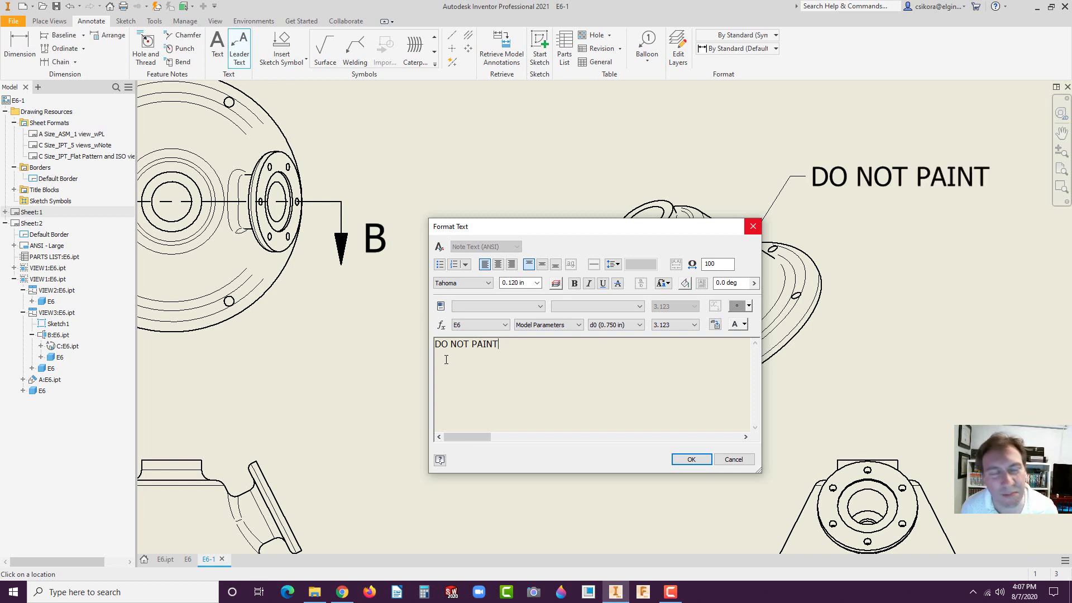
pyautogui.click(693, 459)
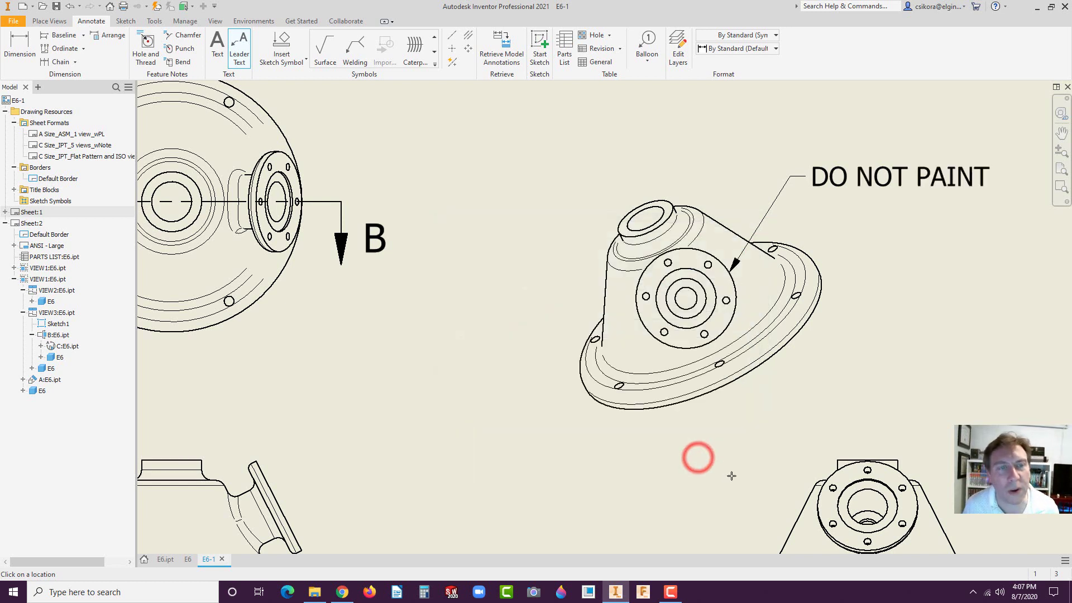
# Add a vertical dimension between the hub's top edge and the circular flange in the right side view.
pyautogui.scroll(-3, 476, 491)
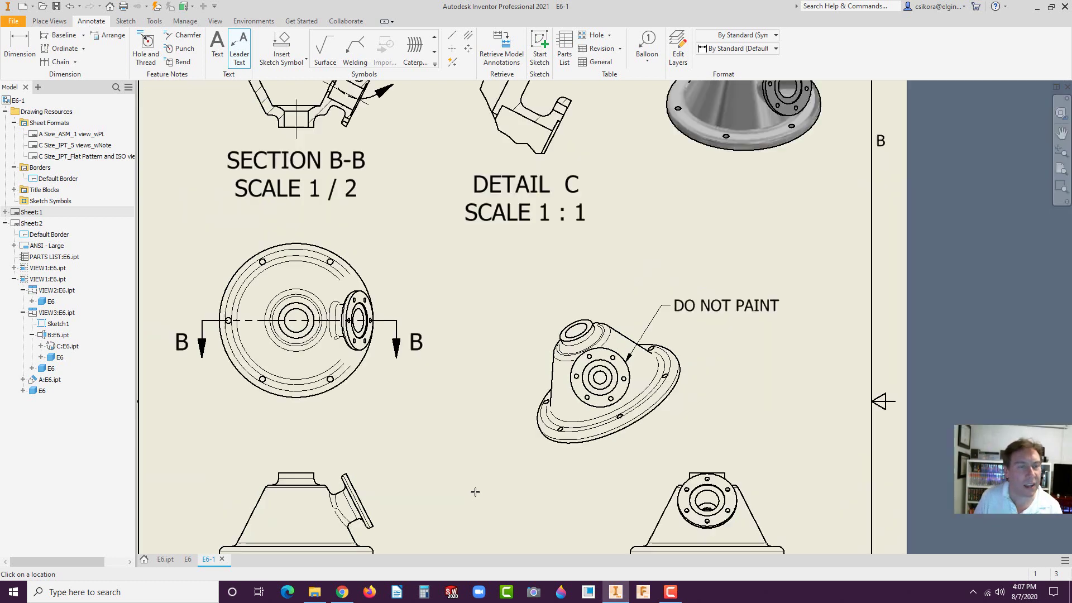
pyautogui.scroll(-2, 480, 491)
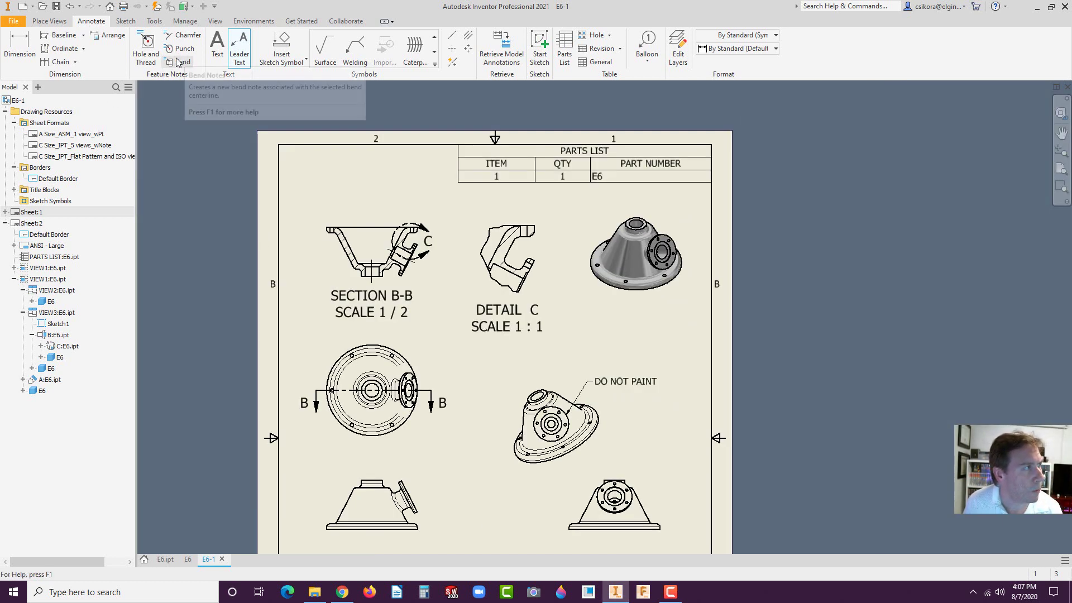
pyautogui.click(22, 49)
pyautogui.scroll(-2, 431, 402)
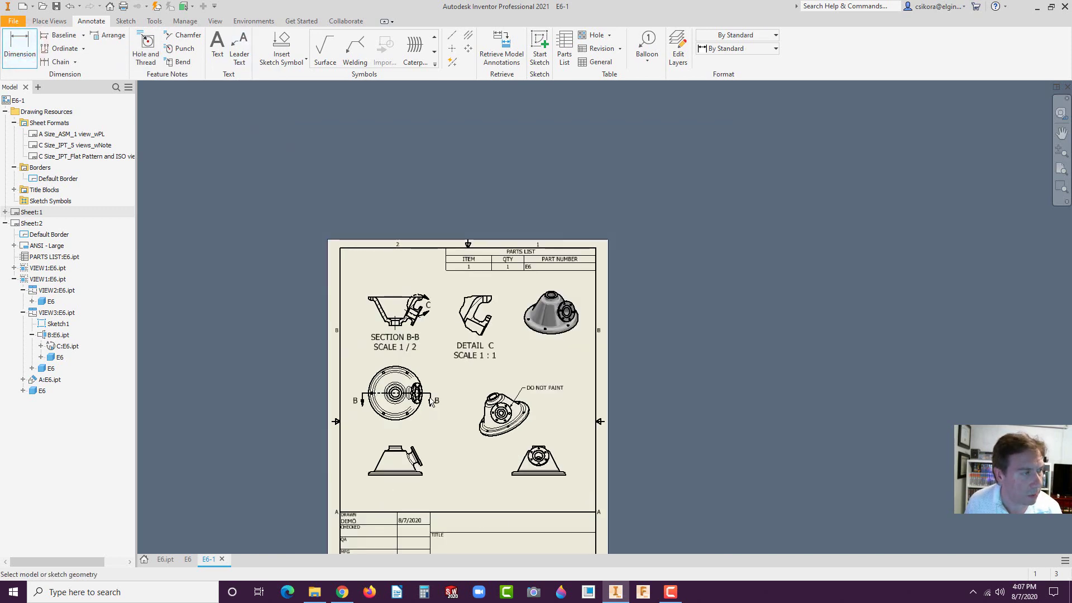
pyautogui.scroll(5, 432, 402)
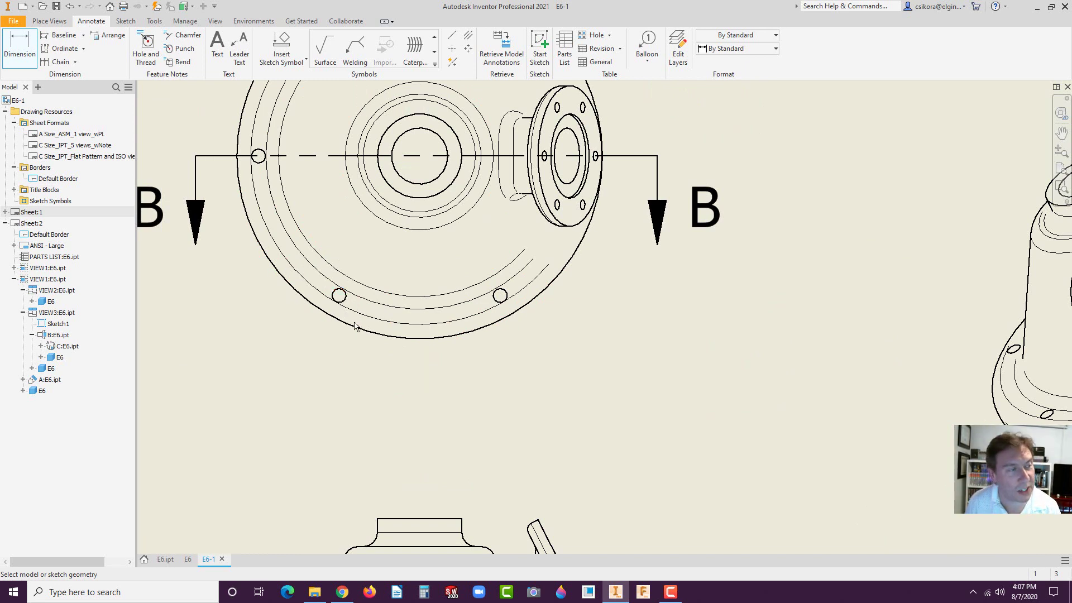
pyautogui.scroll(-4, 701, 430)
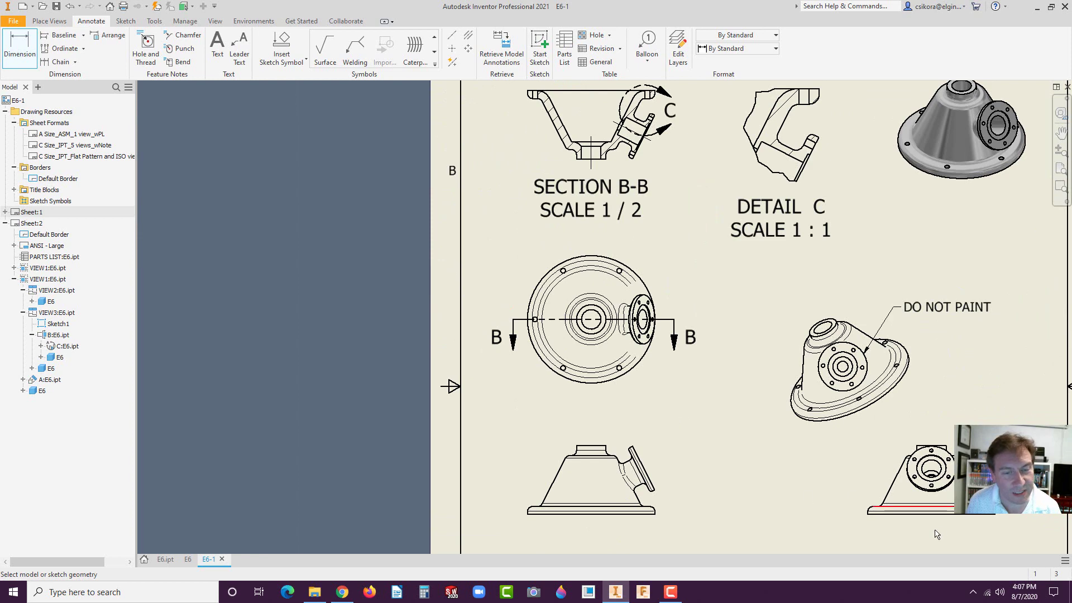
pyautogui.scroll(6, 938, 534)
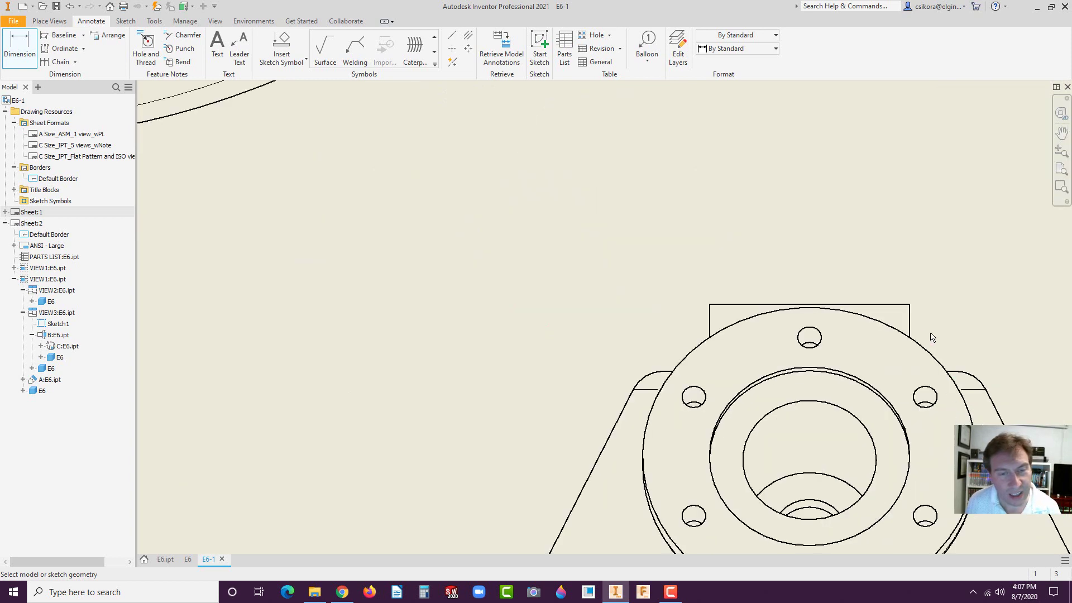
pyautogui.click(885, 305)
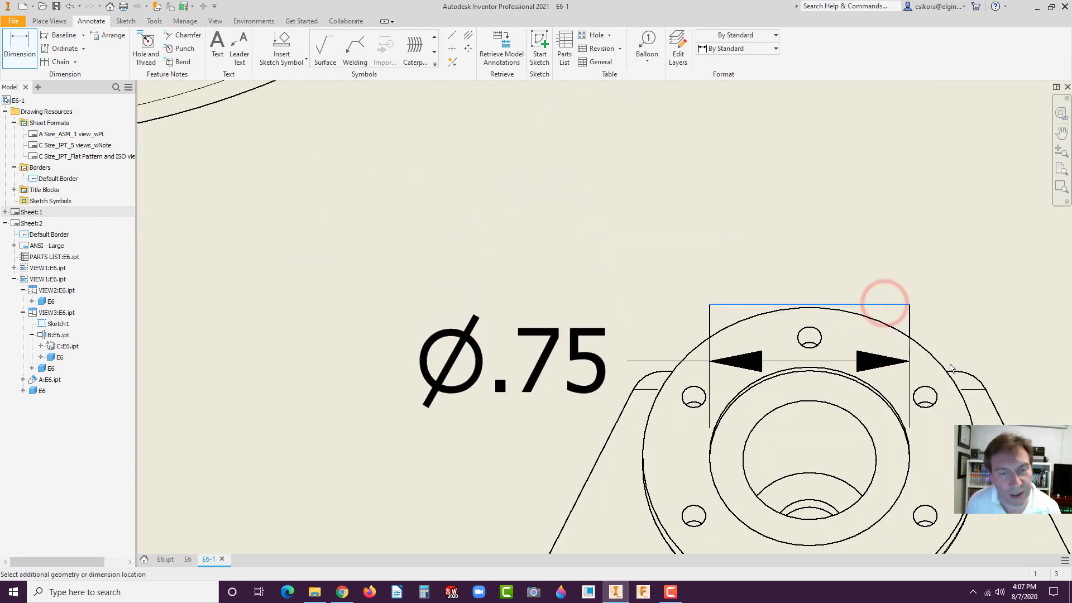
pyautogui.click(955, 371)
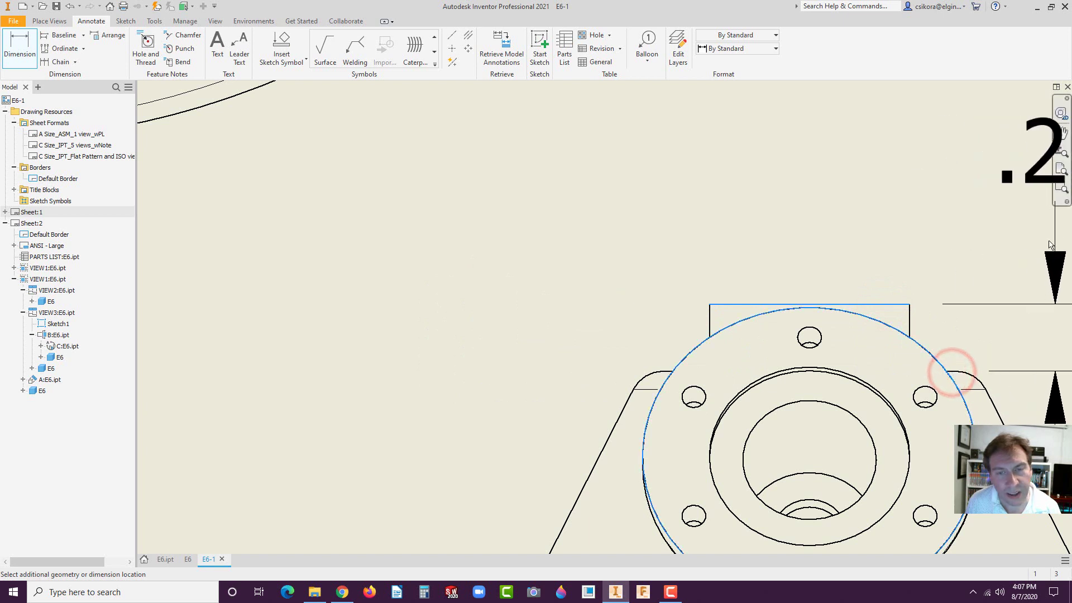
pyautogui.scroll(-4, 1038, 246)
pyautogui.click(1037, 247)
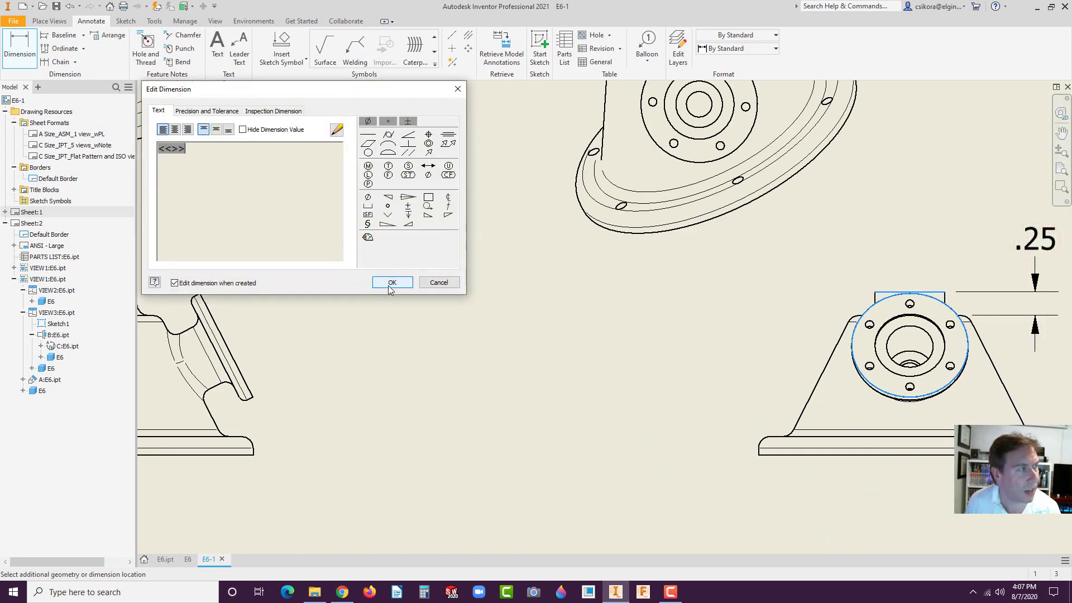
# Give the new hub height dimension a symmetric tolerance of 0.005 and accept the dimension.
pyautogui.click(219, 111)
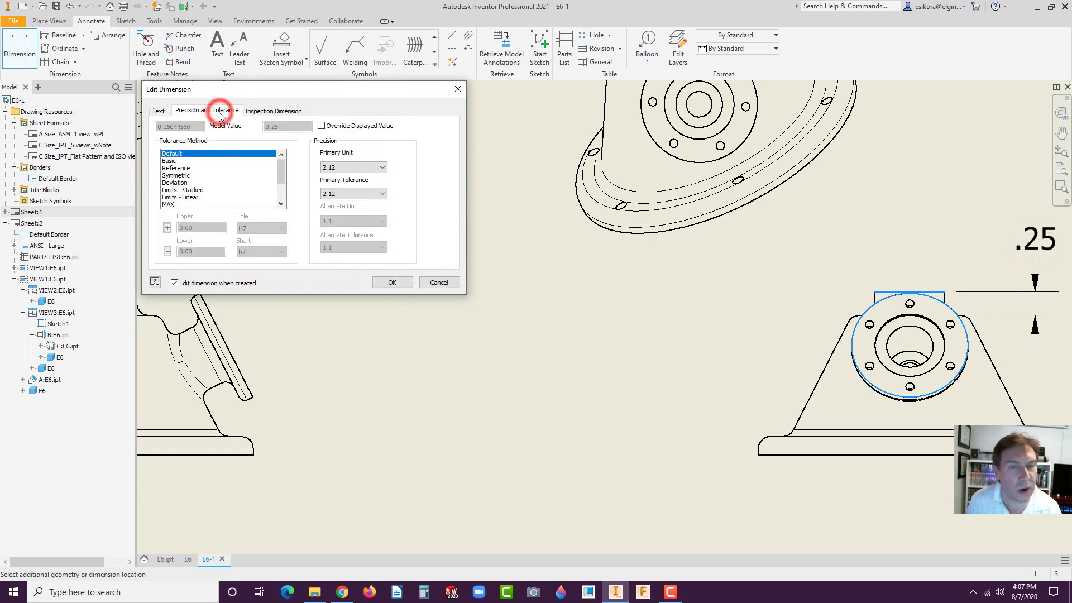
pyautogui.click(179, 175)
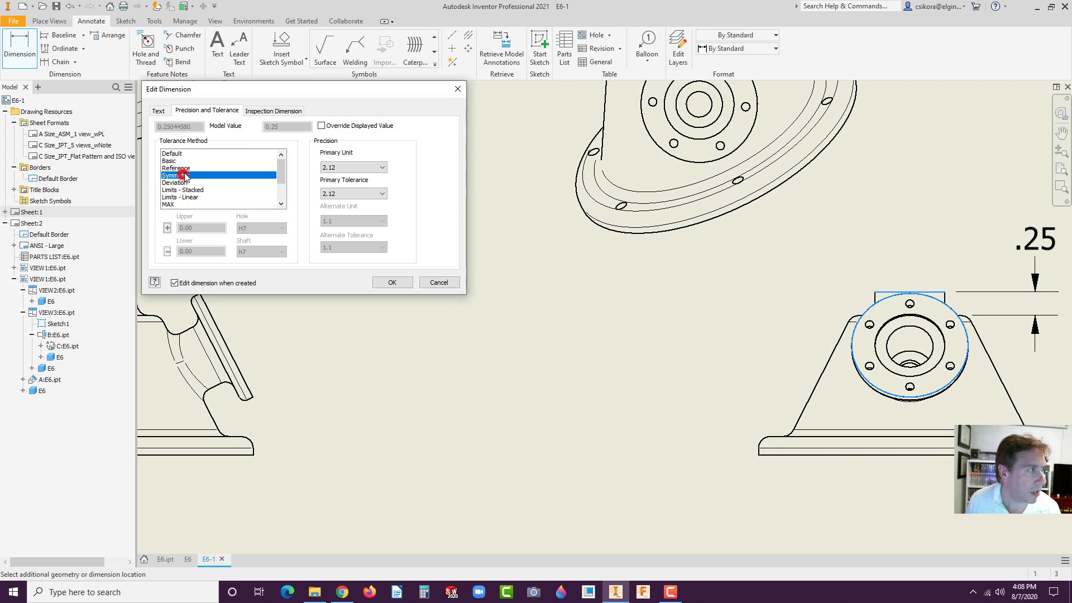
pyautogui.click(198, 228)
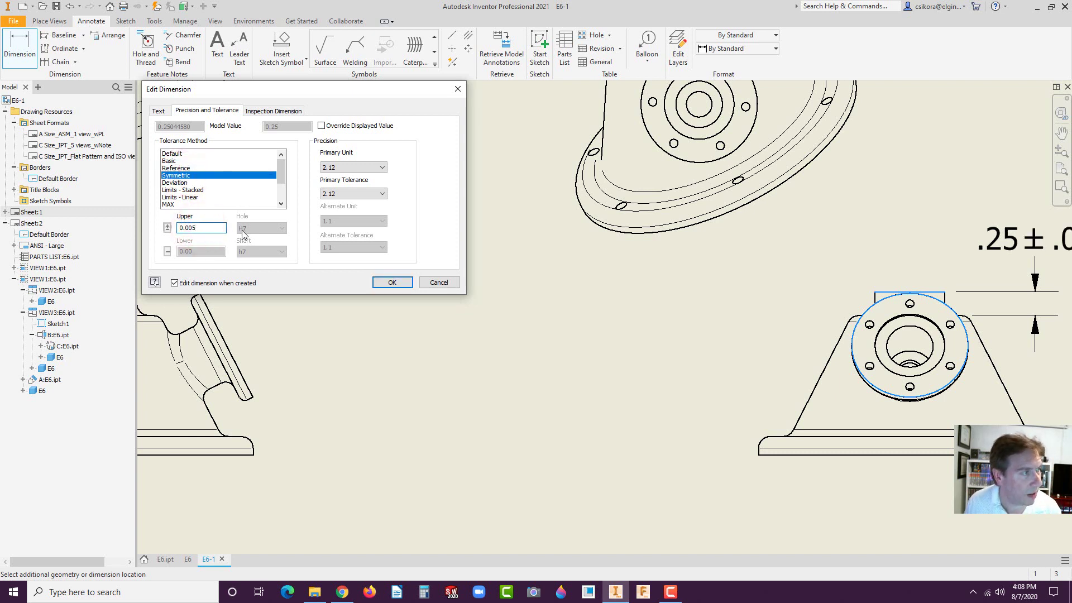
pyautogui.click(391, 282)
pyautogui.scroll(-3, 550, 331)
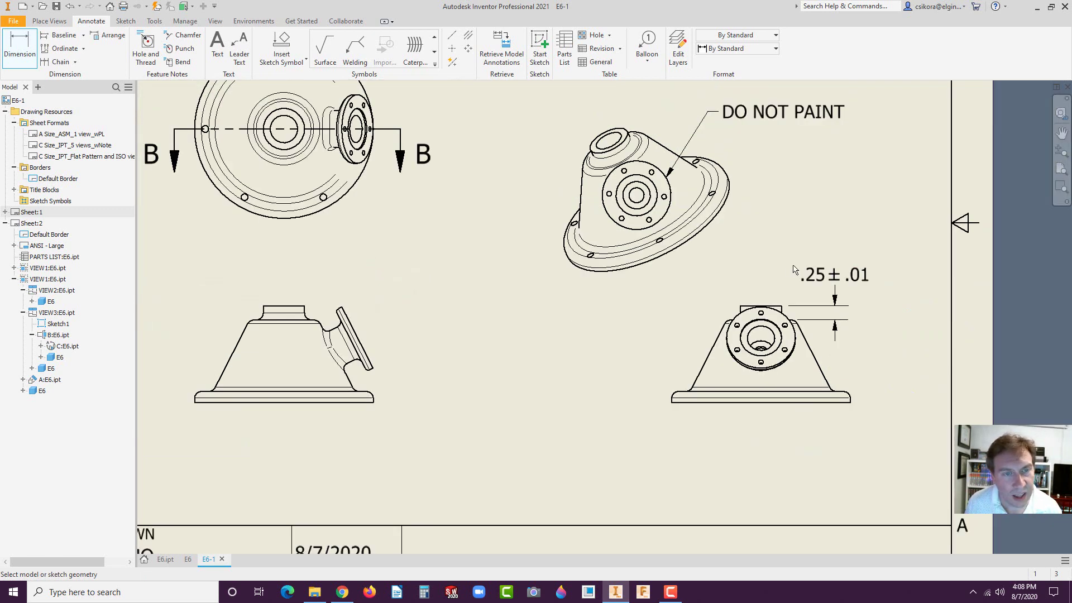
# Exit the Dimension command and set the toleranced hub dimension's precision to three decimal places (3.123).
pyautogui.click(823, 279)
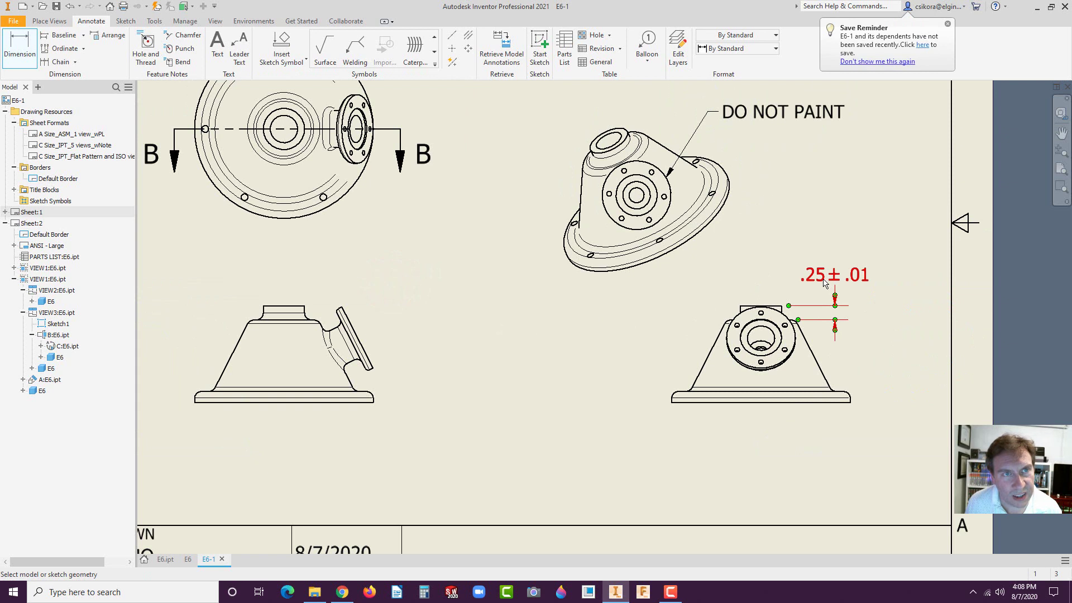
pyautogui.rightClick(824, 283)
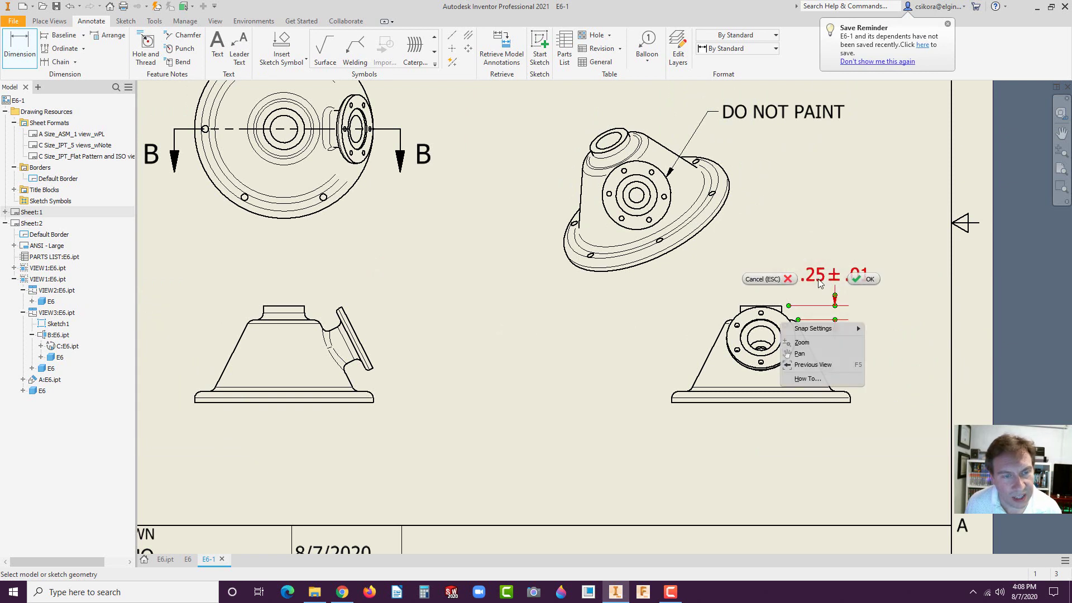
pyautogui.click(823, 219)
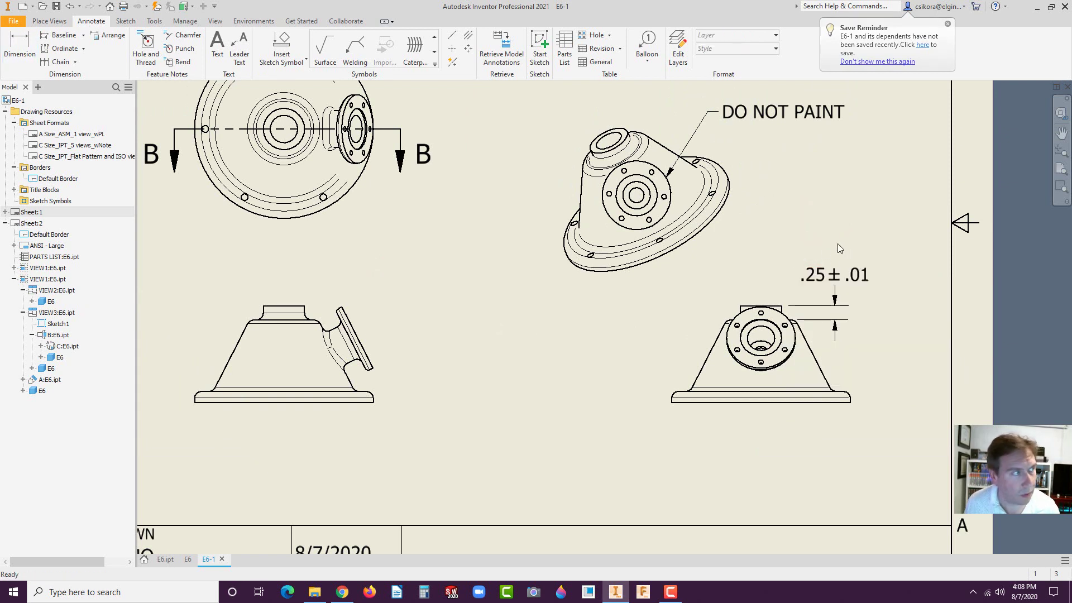
pyautogui.click(819, 279)
pyautogui.rightClick(823, 278)
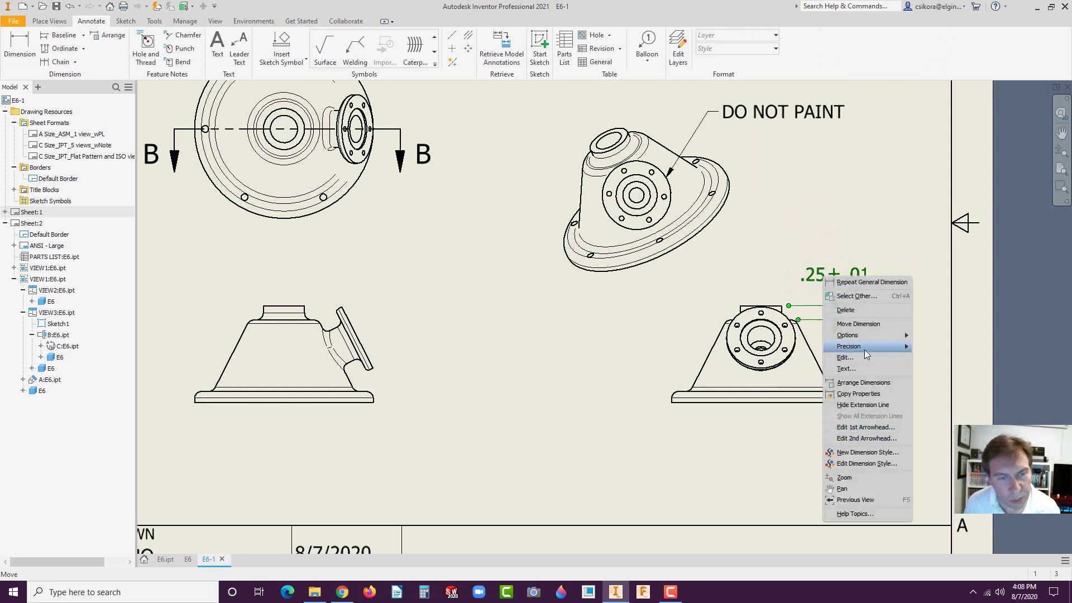
pyautogui.moveTo(865, 347)
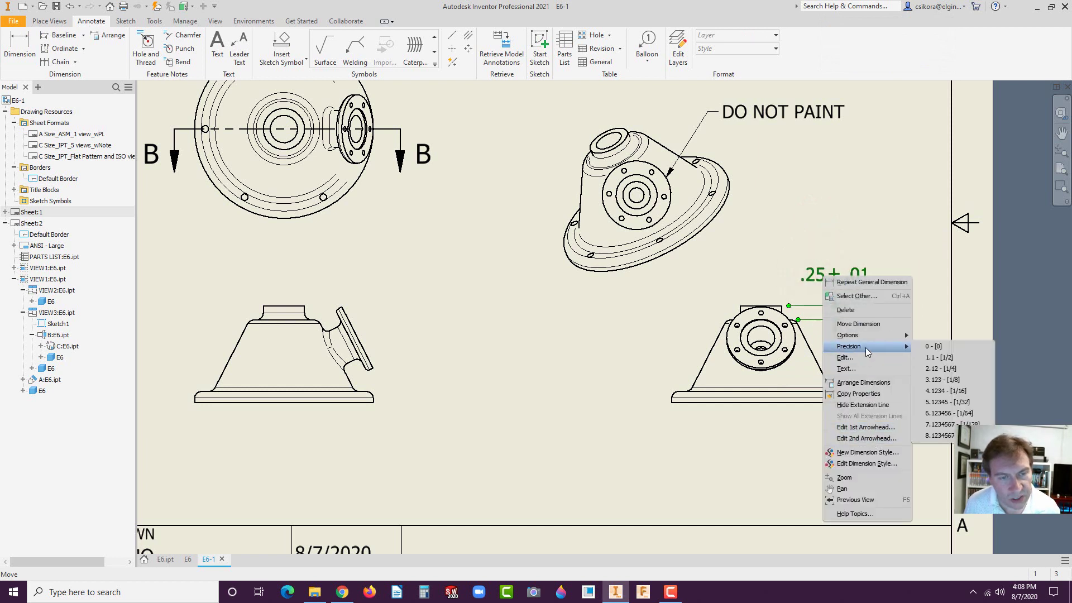
pyautogui.click(951, 380)
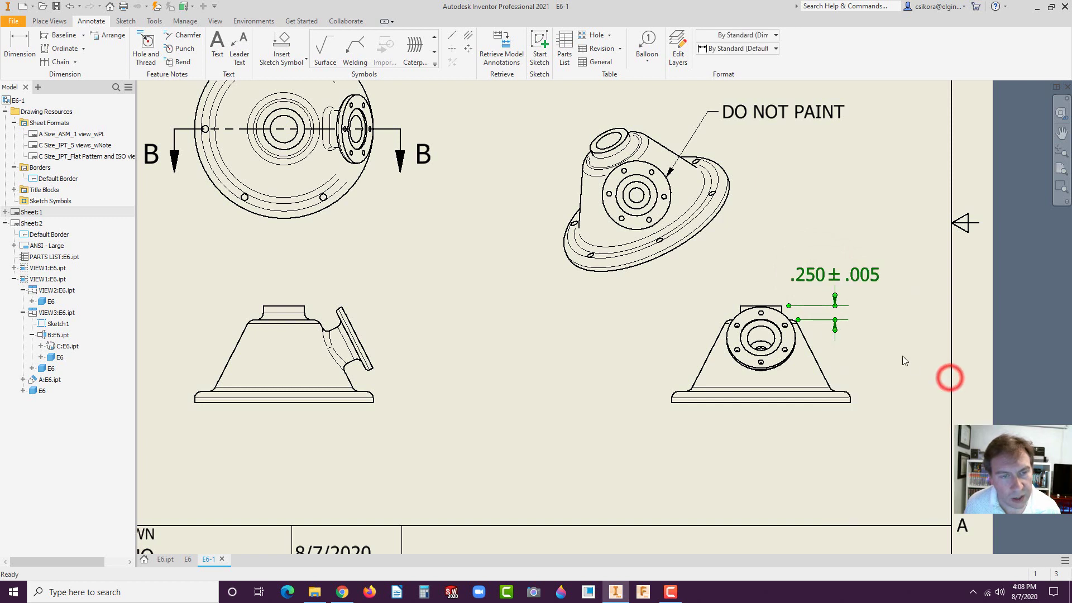
# Retrieve the 27° angle, 1.75 height and .20 flange thickness model dimensions into the front view below the top view.
pyautogui.scroll(-3, 750, 436)
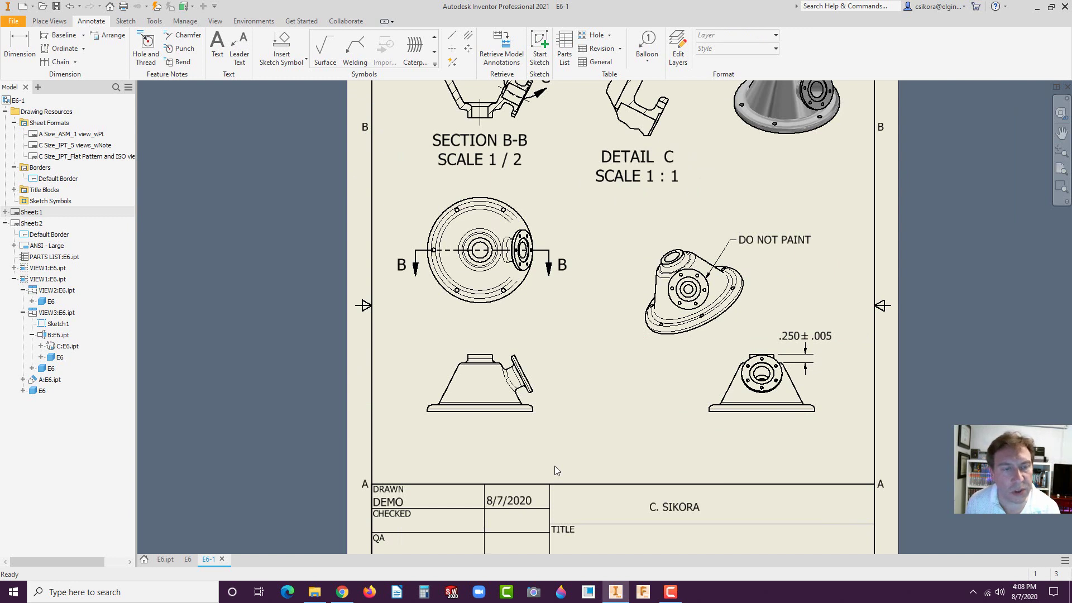
pyautogui.scroll(3, 428, 410)
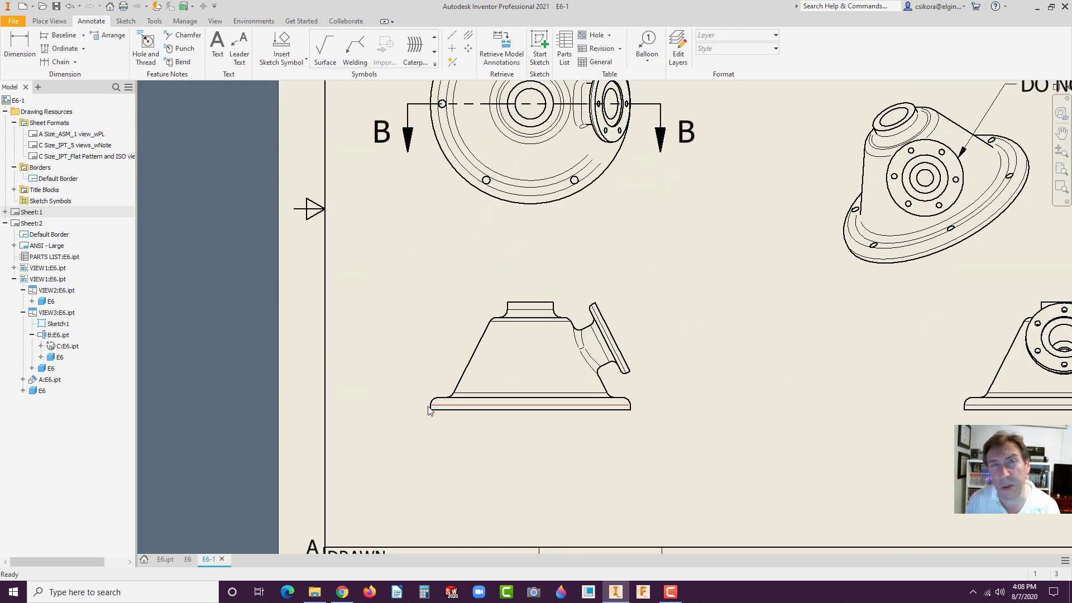
pyautogui.moveTo(428, 411)
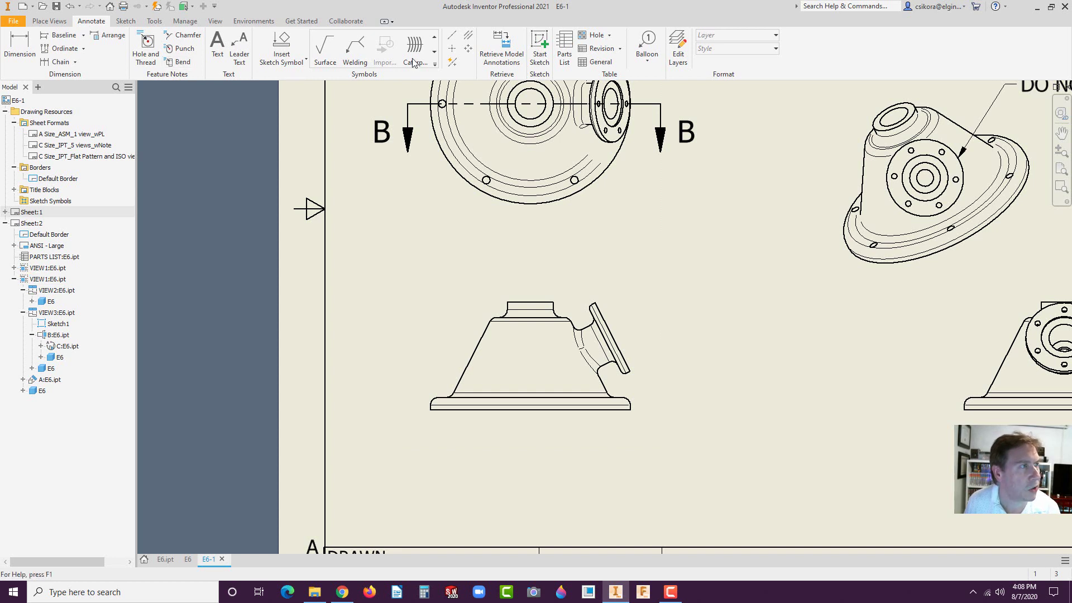
pyautogui.click(501, 54)
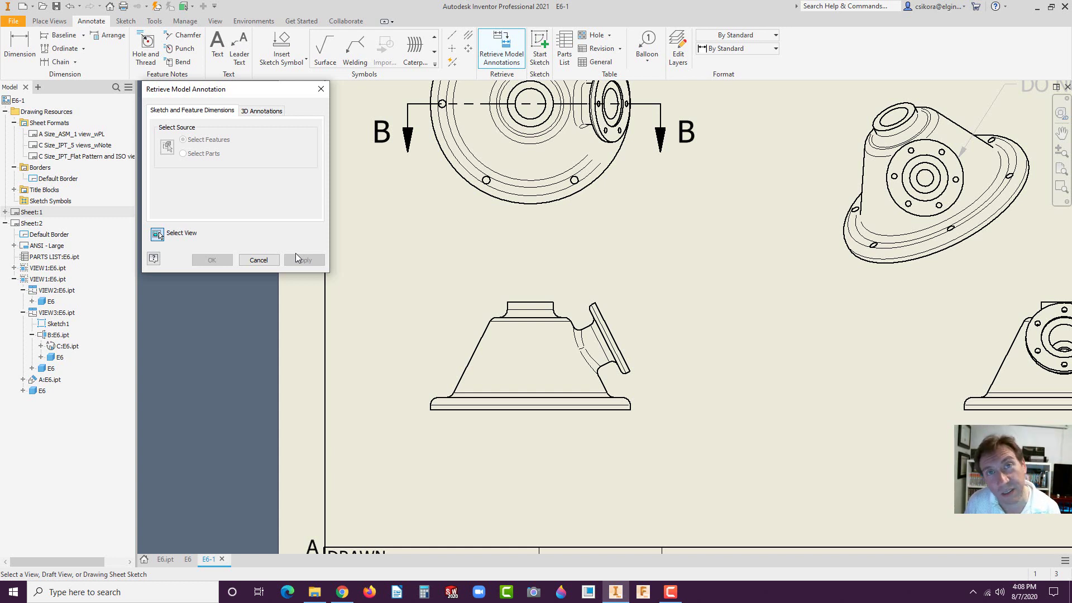
pyautogui.click(535, 358)
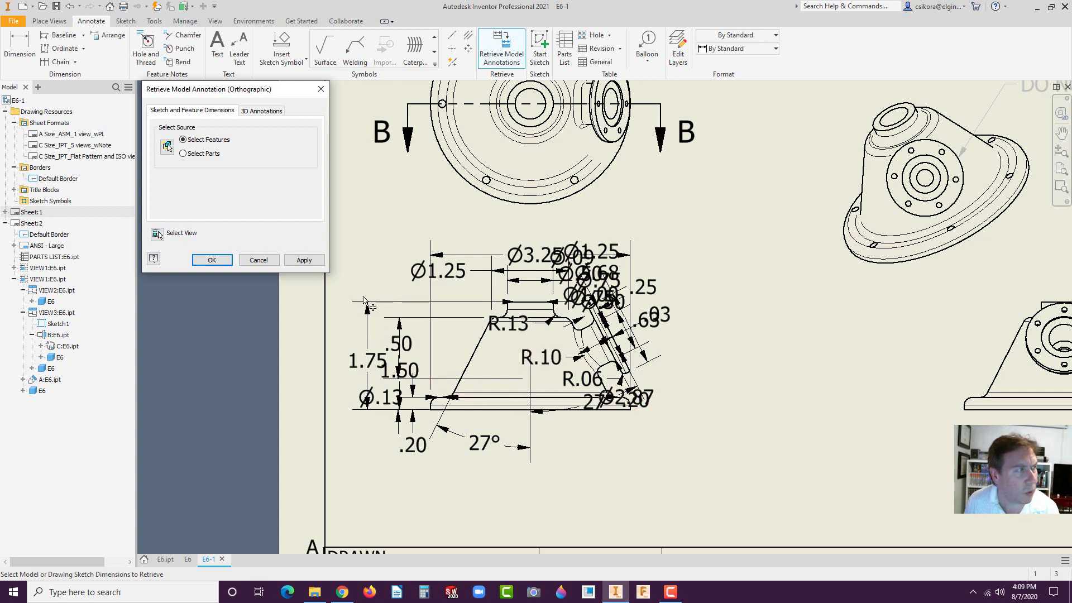
pyautogui.click(483, 446)
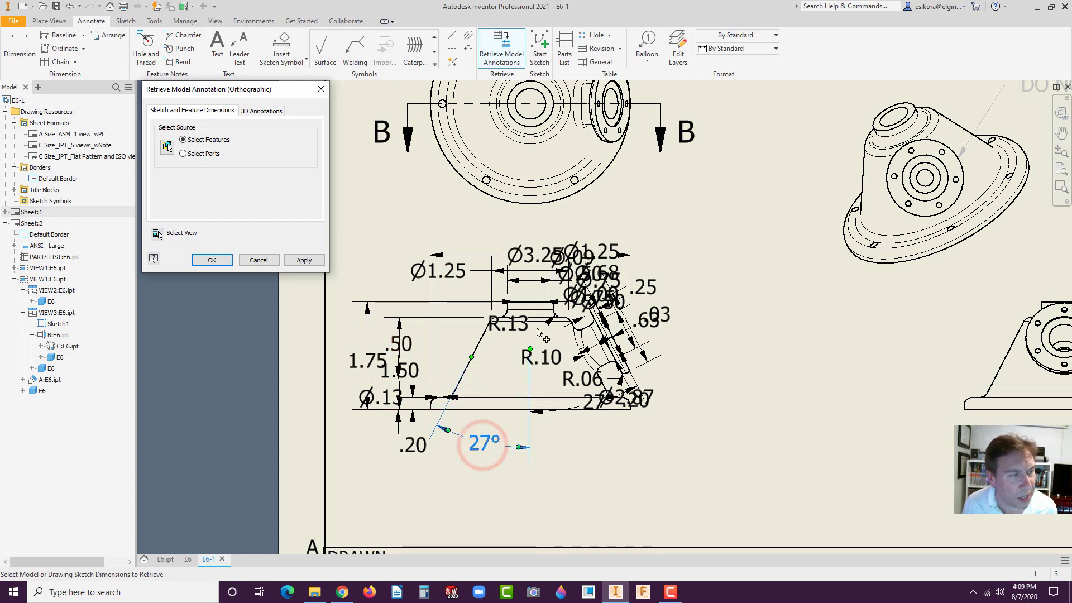
pyautogui.click(373, 364)
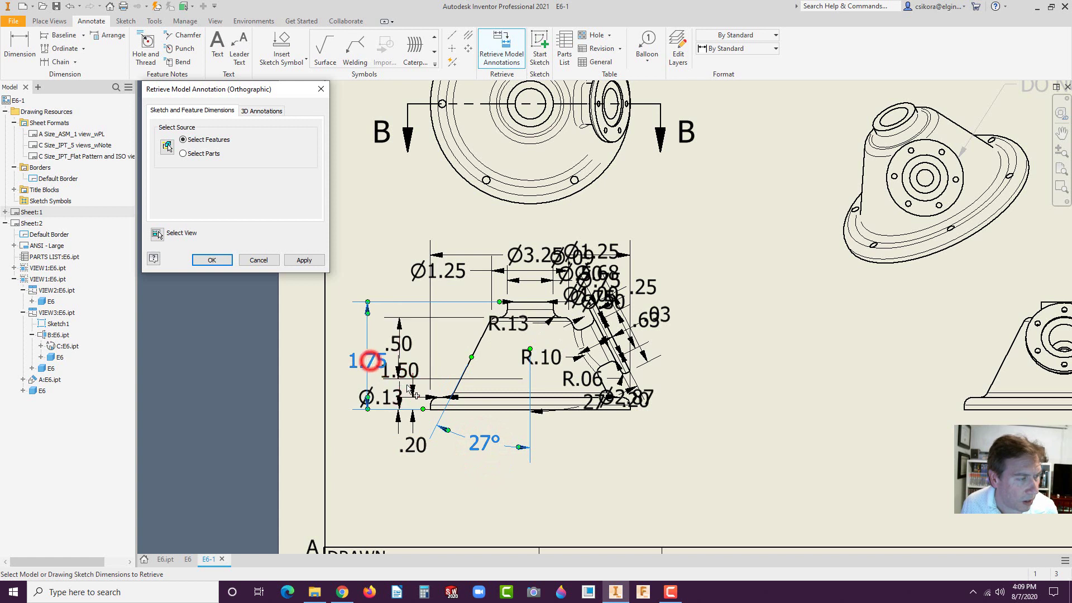
pyautogui.click(413, 439)
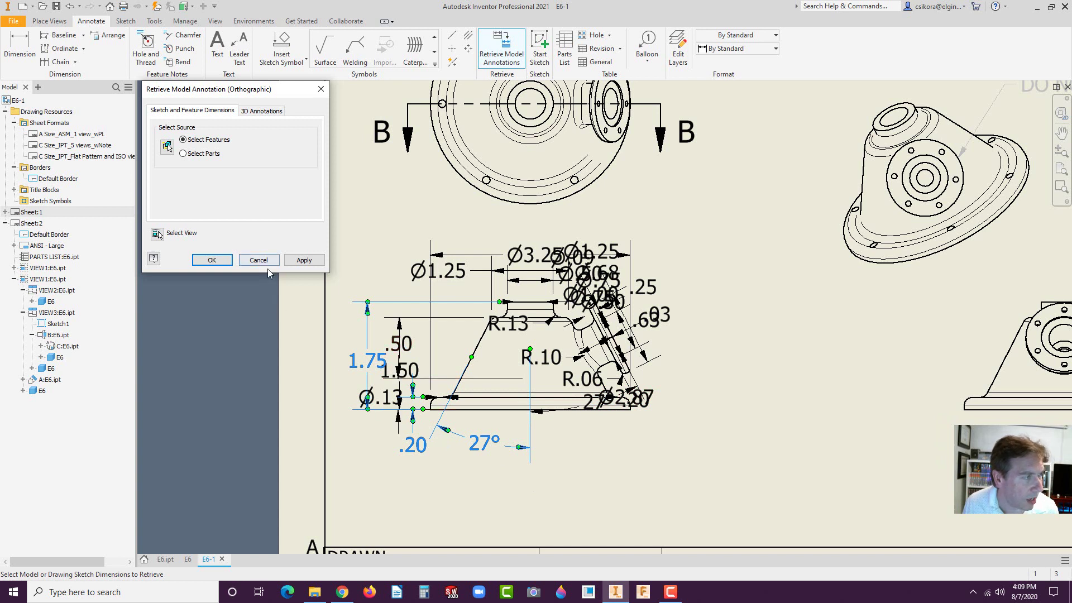
pyautogui.click(304, 260)
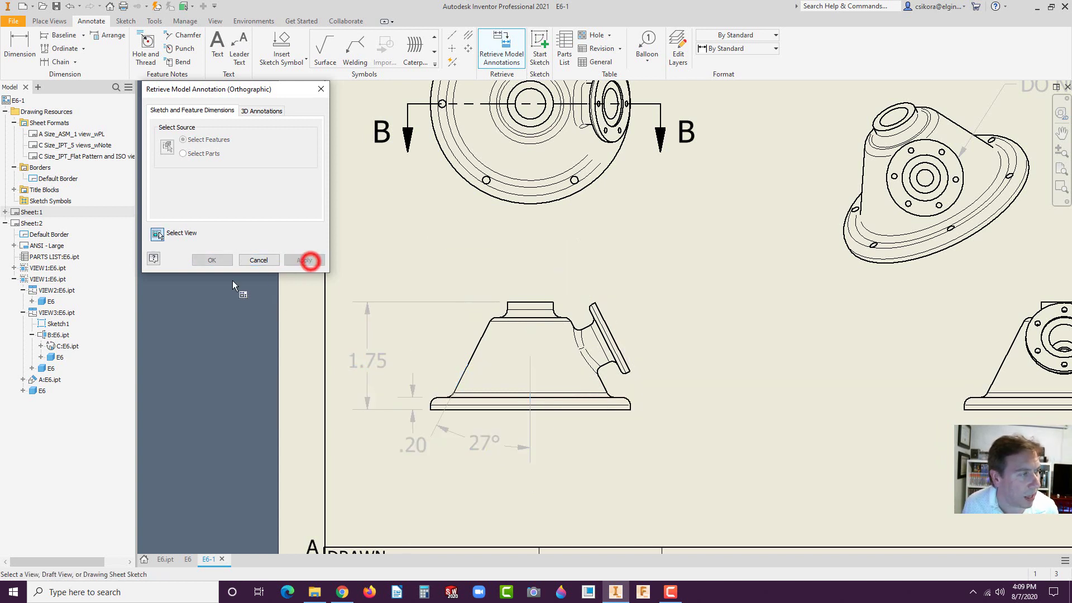
pyautogui.click(258, 260)
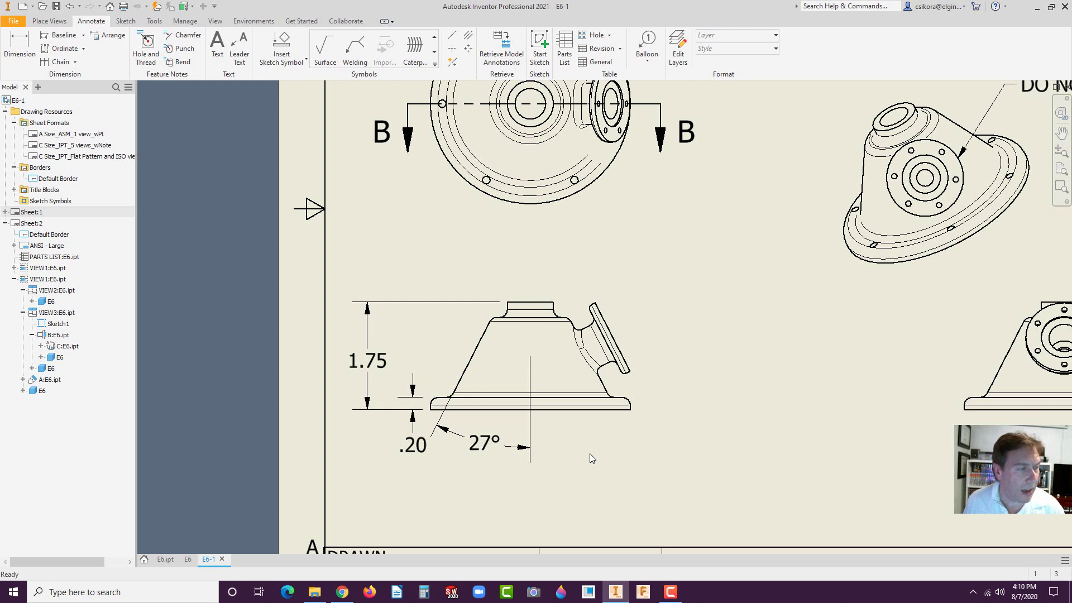
# Move the 27° angle dimension from the front view to Section B-B and adjust its placement above the section.
pyautogui.scroll(-3, 566, 391)
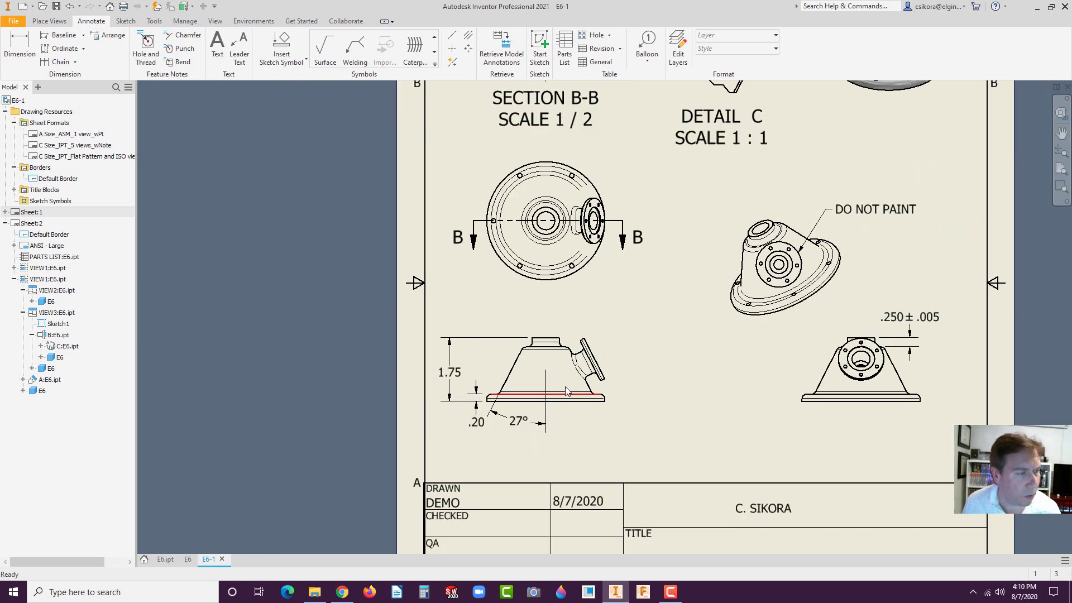
pyautogui.click(531, 414)
pyautogui.scroll(-3, 536, 416)
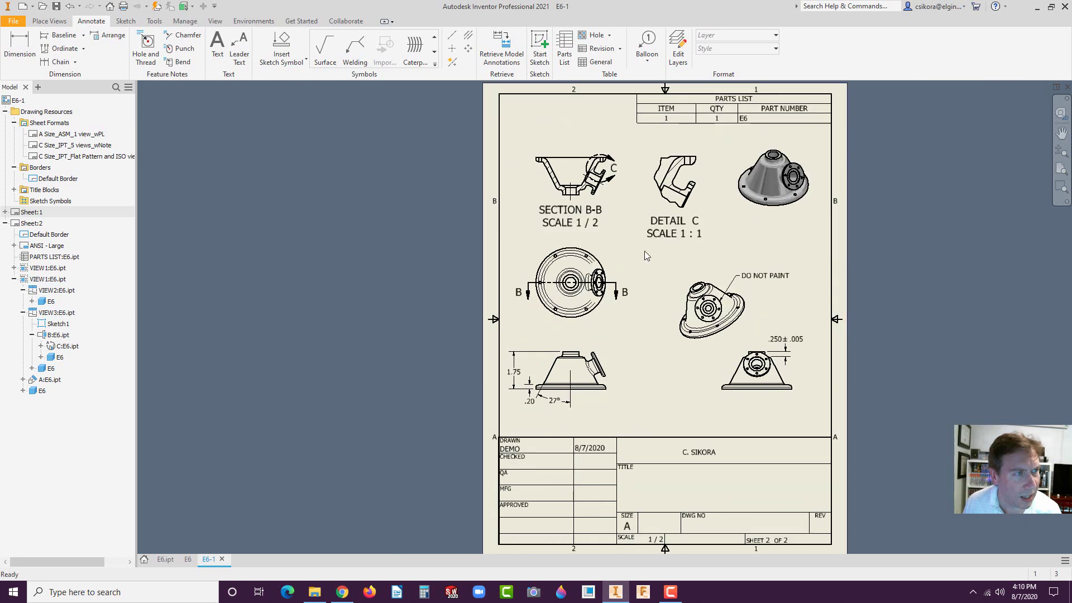
pyautogui.rightClick(556, 406)
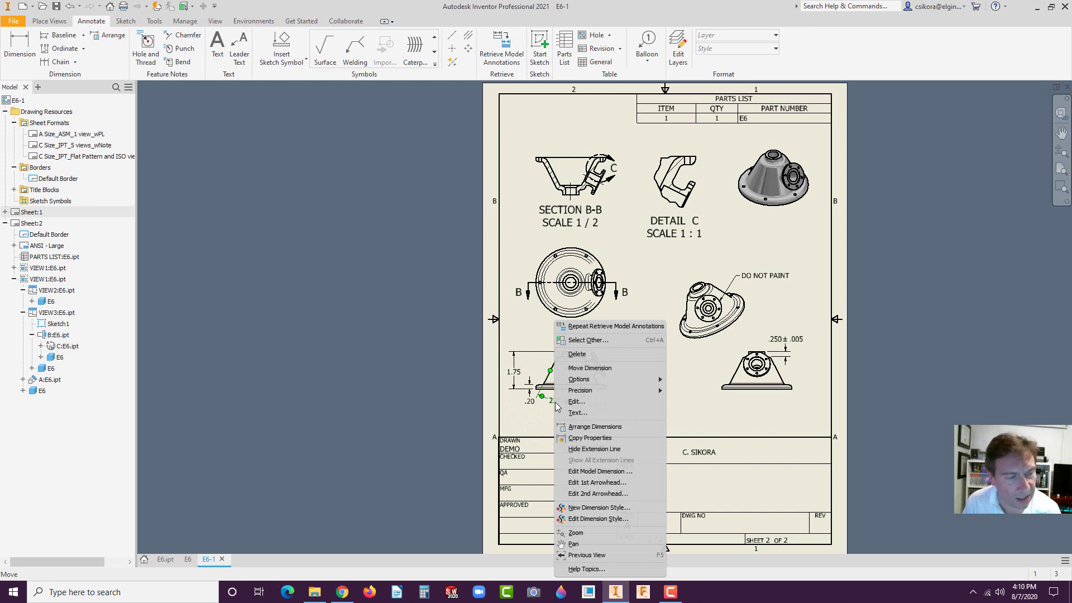
pyautogui.click(601, 368)
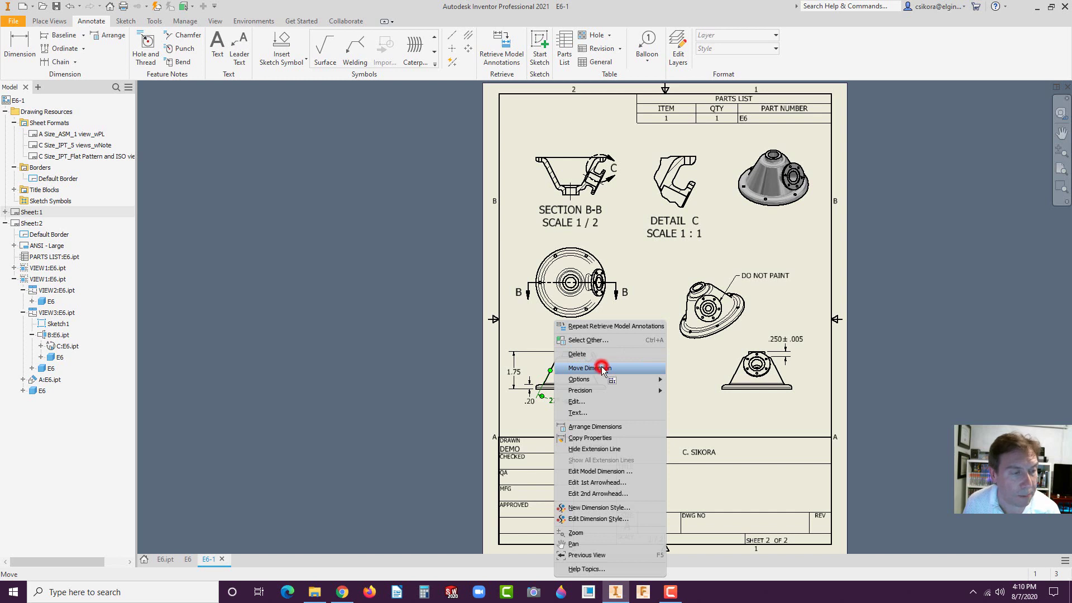
pyautogui.click(572, 173)
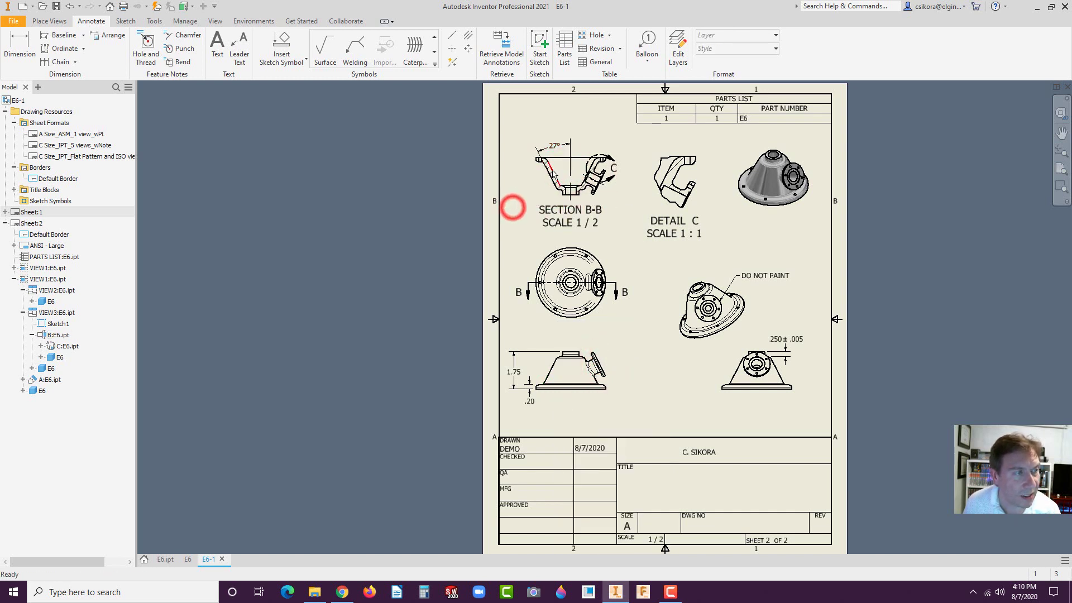
pyautogui.scroll(3, 510, 205)
pyautogui.moveTo(557, 119); pyautogui.dragTo(537, 156)
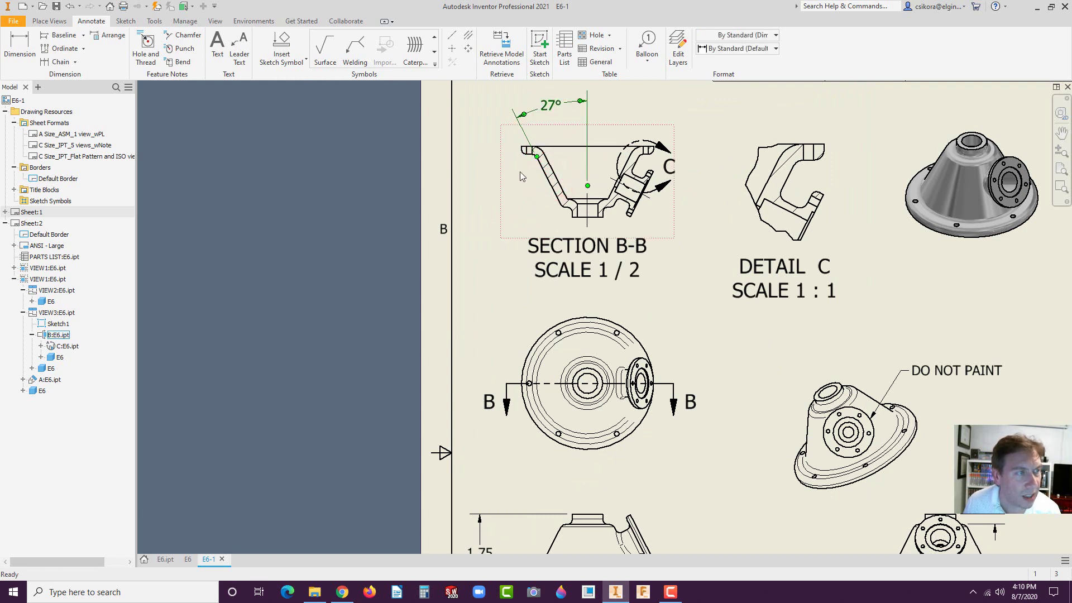
# Adjust the anchor point of the 27° angle dimension's slanted extension line at the flange edge in Section B-B.
pyautogui.scroll(2, 533, 152)
pyautogui.click(536, 158)
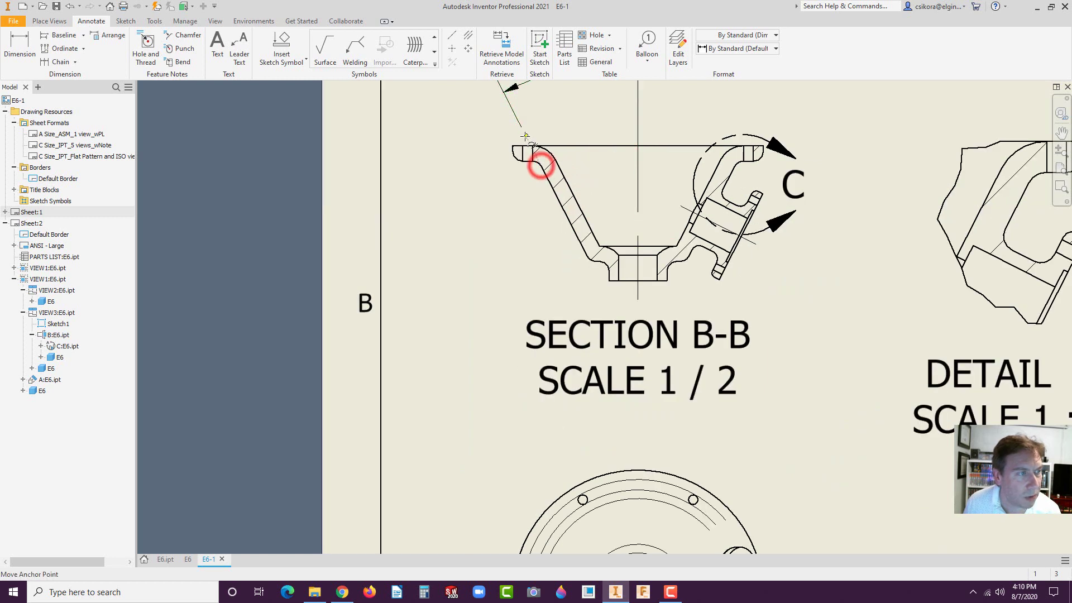
pyautogui.moveTo(541, 166); pyautogui.dragTo(532, 163)
pyautogui.click(524, 197)
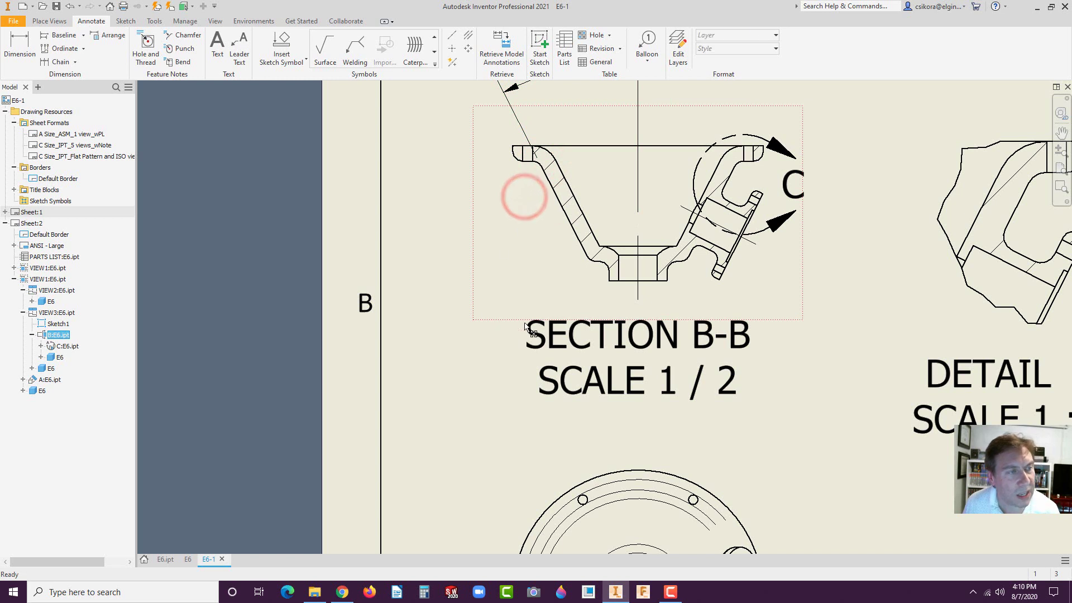
# Attach datum identifier A with a leader to the angled flange's outer face in the front view and accept its text.
pyautogui.scroll(-2, 580, 327)
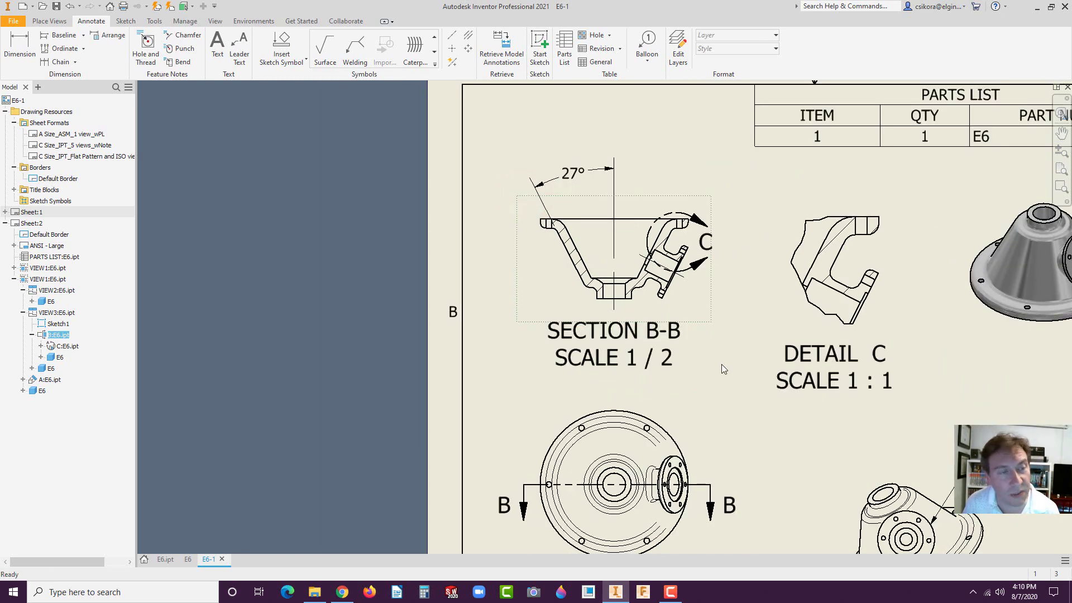
pyautogui.scroll(-2, 709, 392)
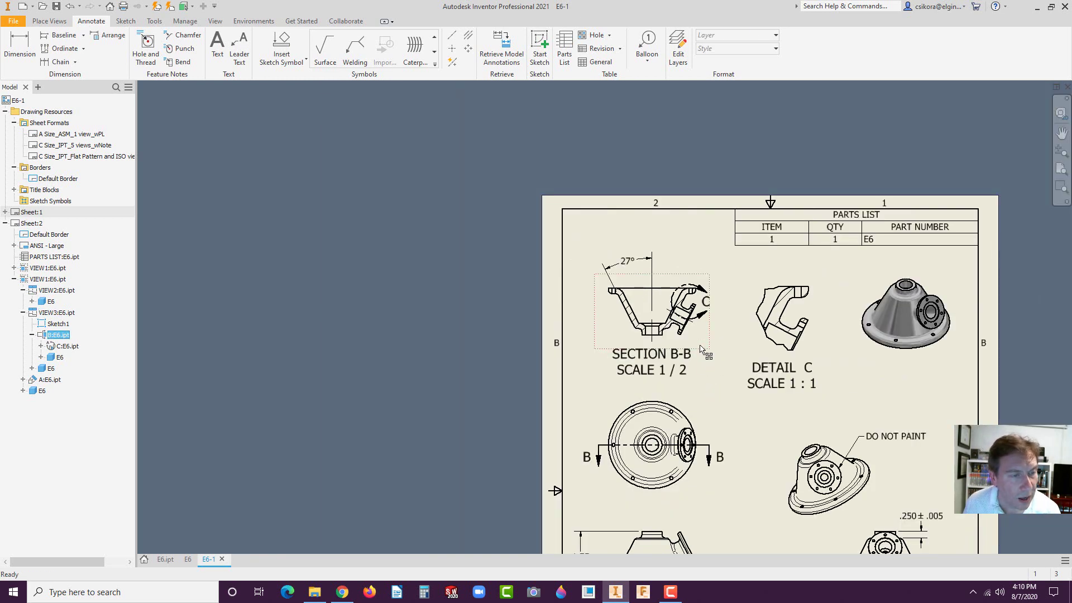
pyautogui.scroll(-2, 704, 396)
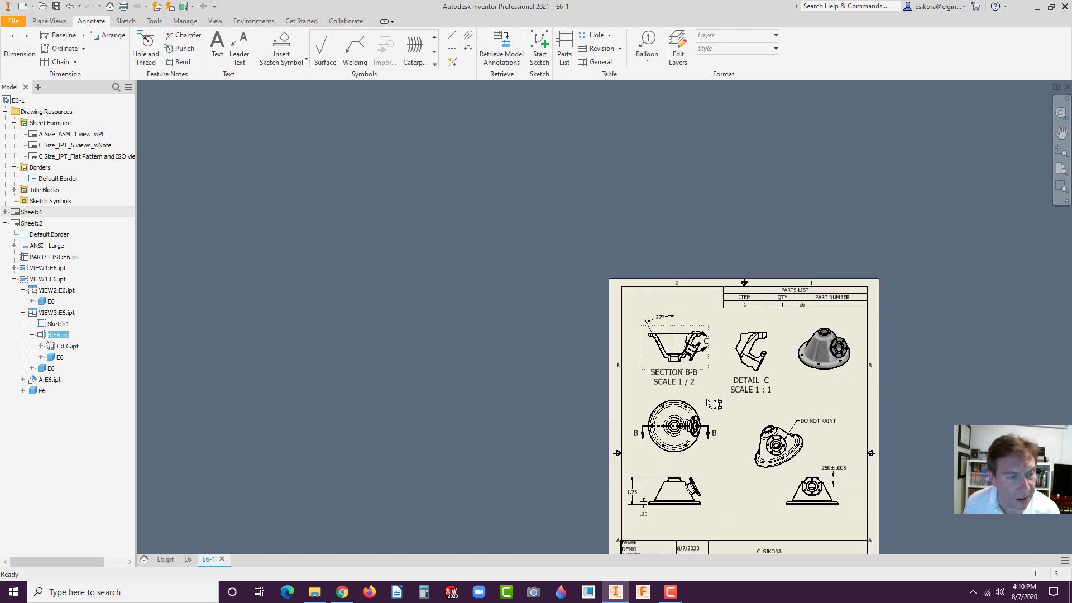
pyautogui.scroll(2, 736, 498)
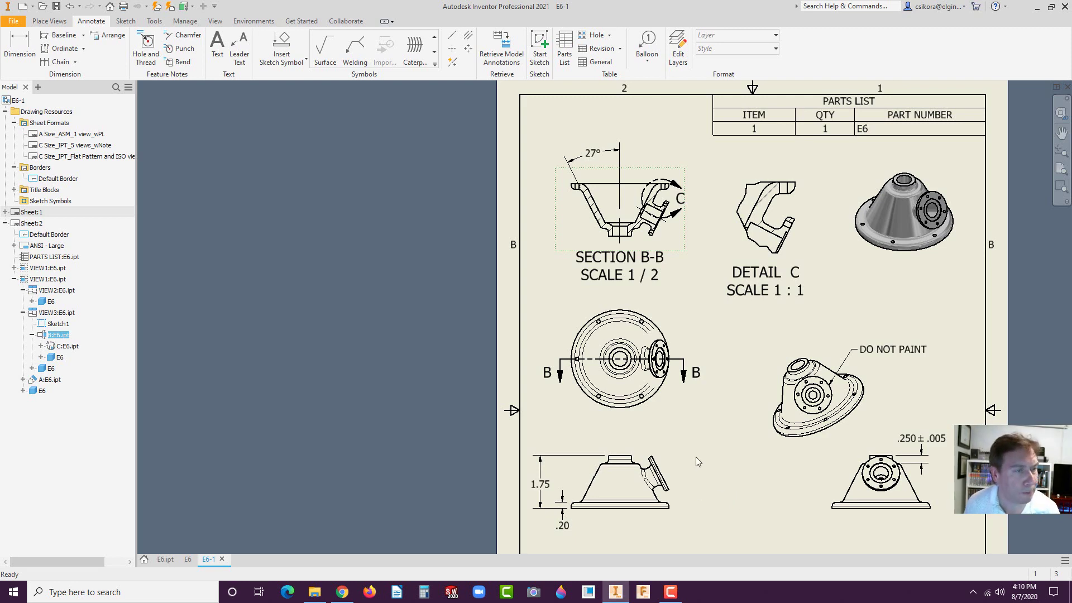
pyautogui.scroll(-3, 709, 417)
pyautogui.click(1060, 168)
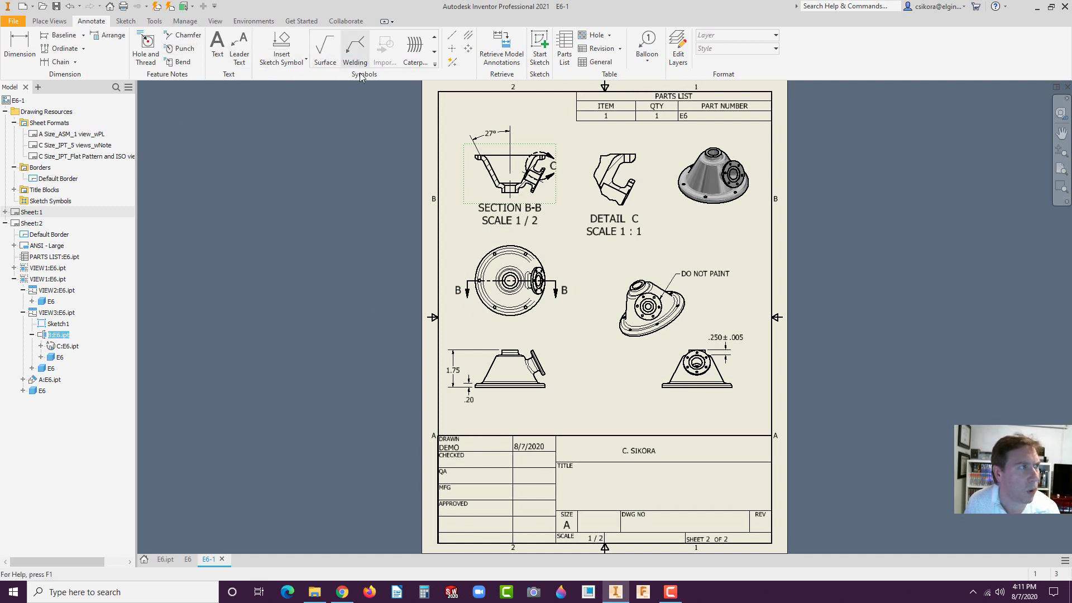
pyautogui.click(435, 65)
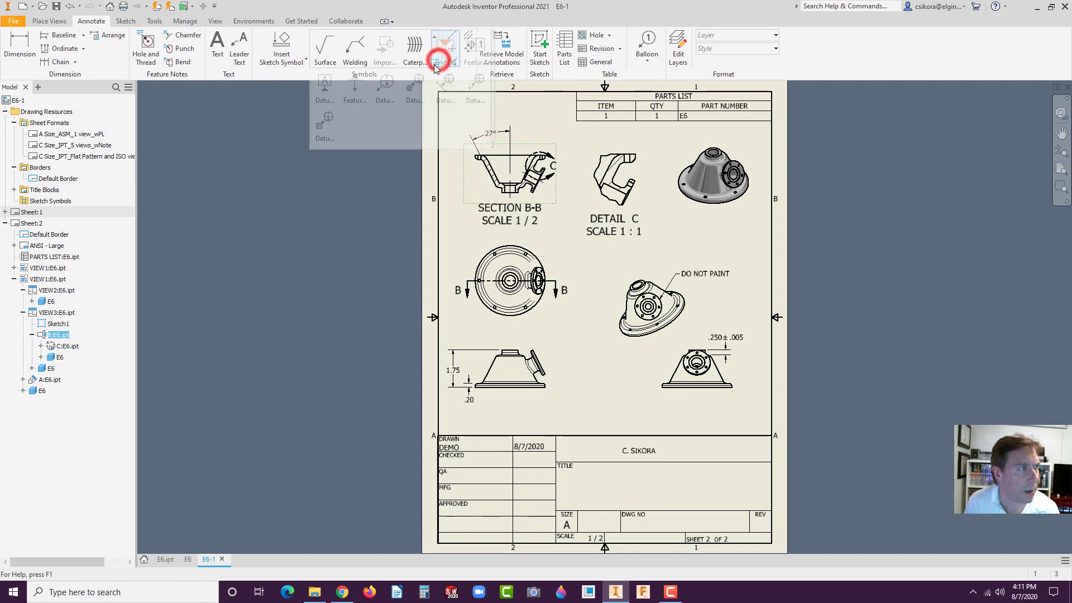
pyautogui.click(324, 89)
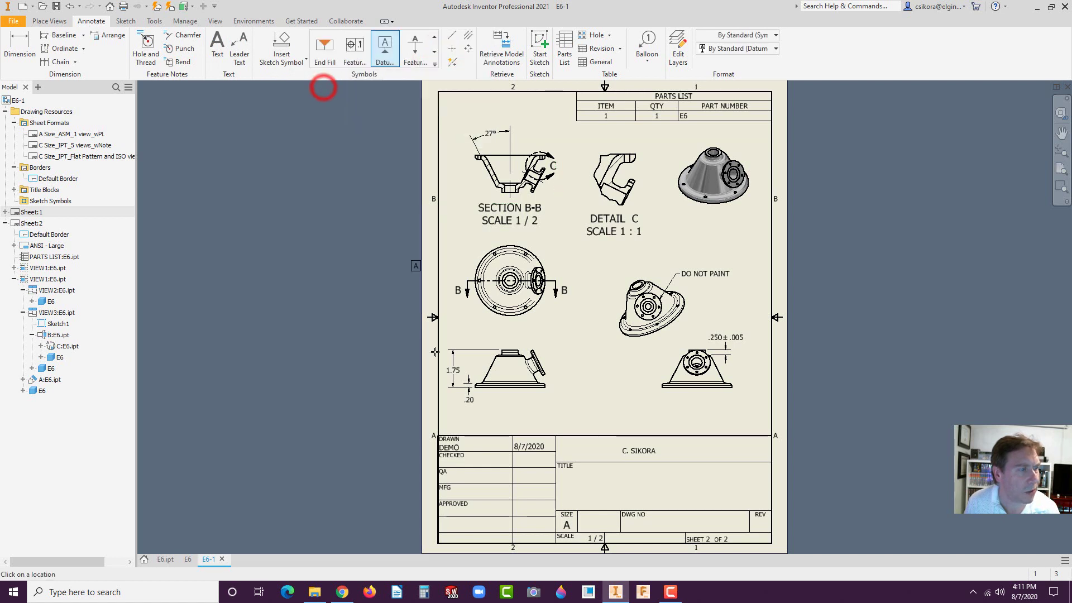
pyautogui.scroll(-5, 514, 405)
pyautogui.click(589, 262)
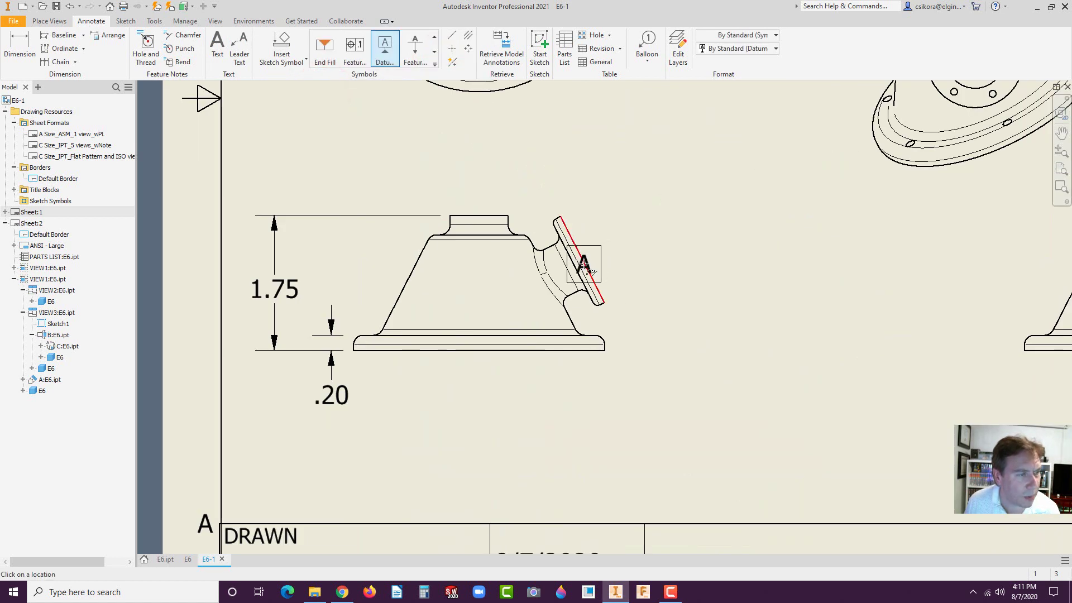
pyautogui.click(630, 234)
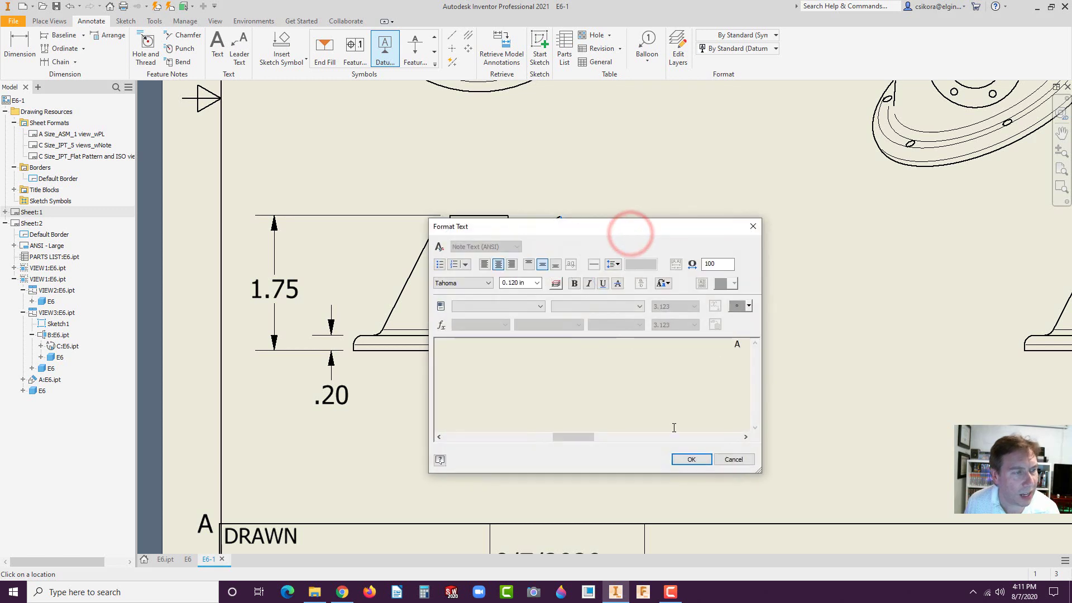
pyautogui.click(676, 460)
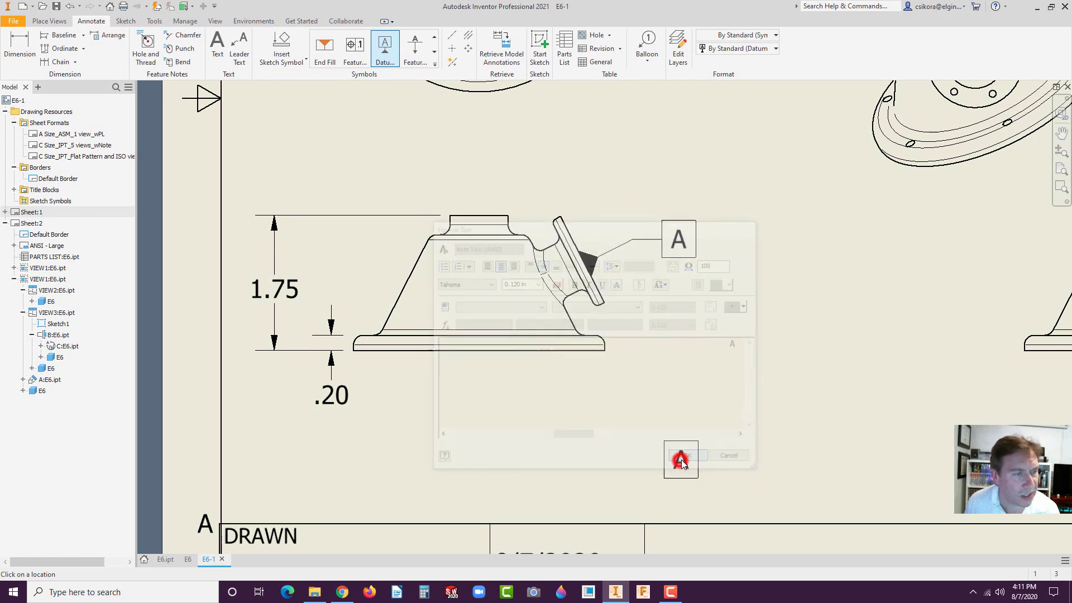
pyautogui.click(354, 50)
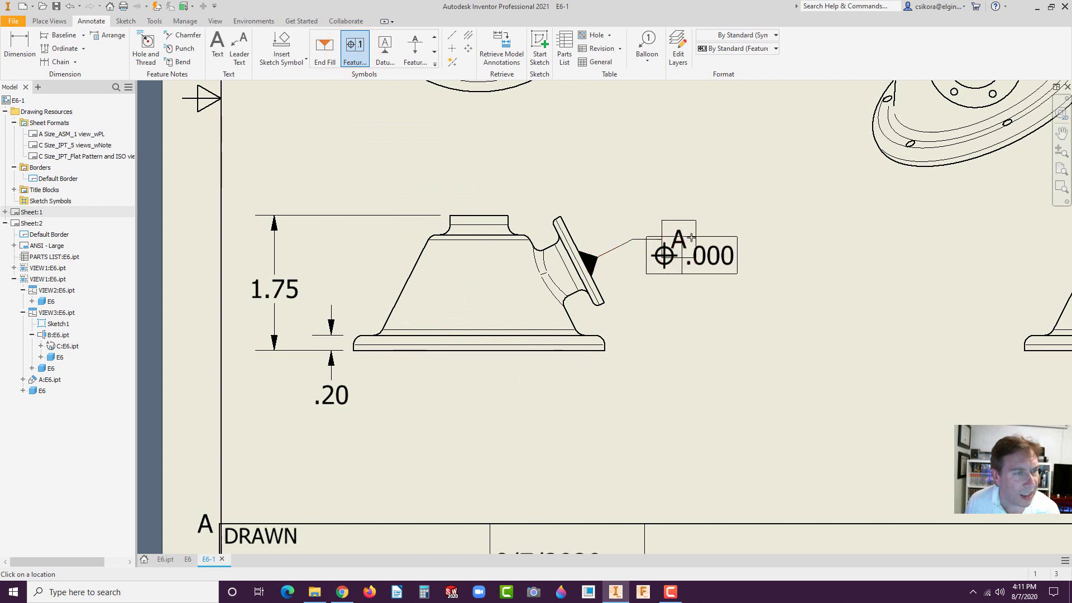
pyautogui.click(346, 396)
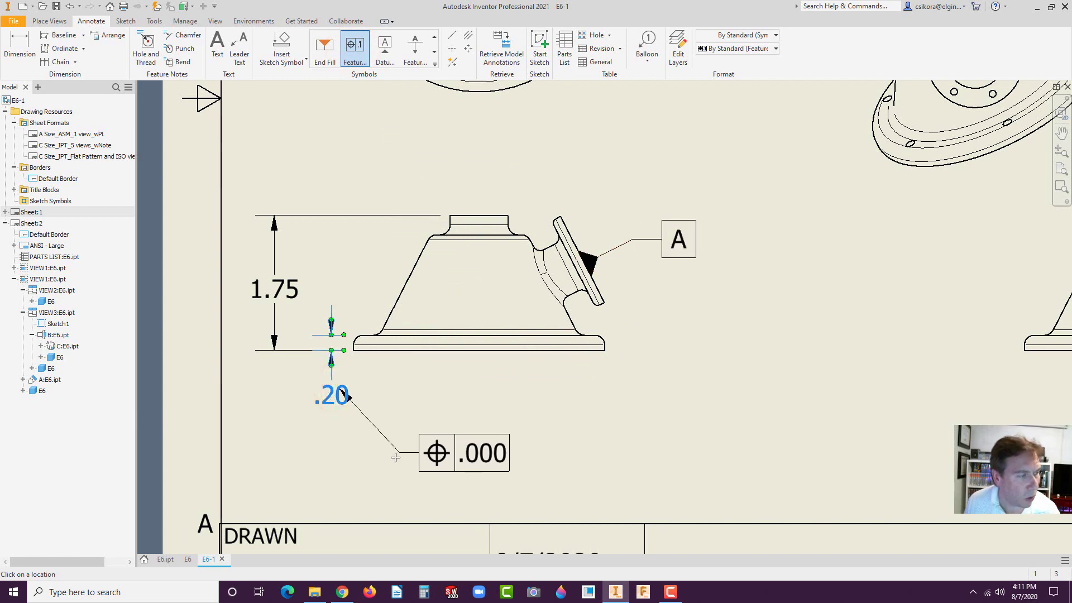
pyautogui.press('Escape')
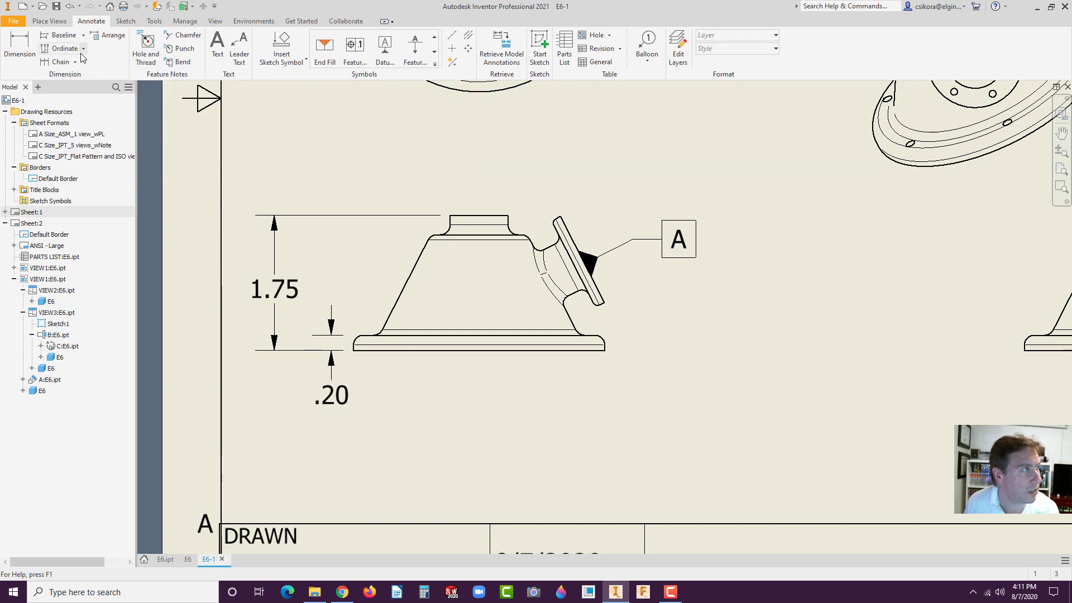
# Add a centered pattern of center marks to the base flange's bolt holes in the top view, centered on the hub.
pyautogui.scroll(3, 429, 256)
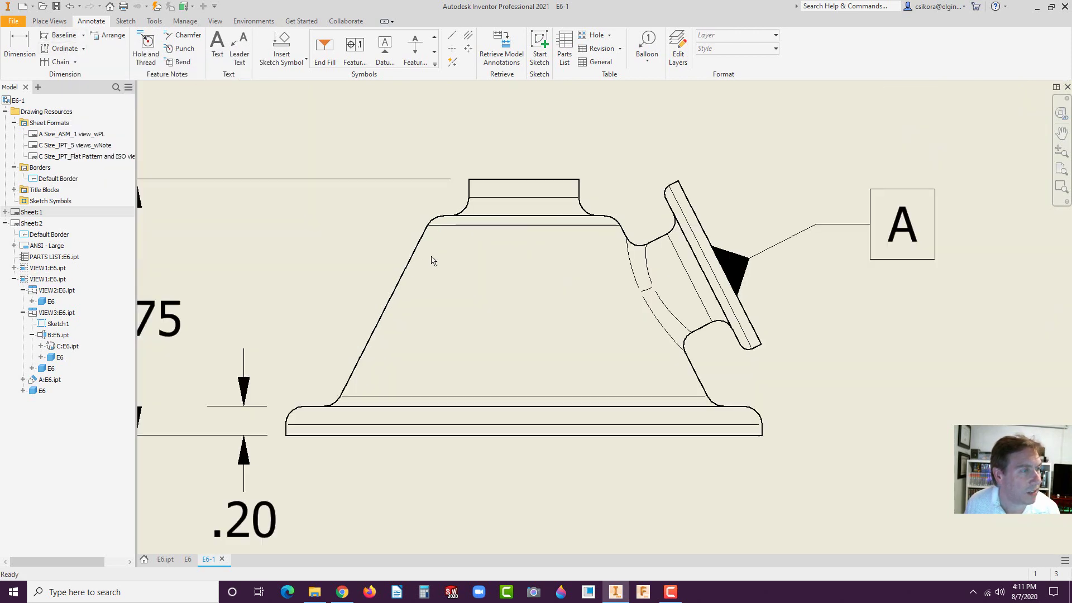
pyautogui.scroll(-5, 441, 267)
pyautogui.scroll(-2, 435, 234)
pyautogui.scroll(5, 451, 113)
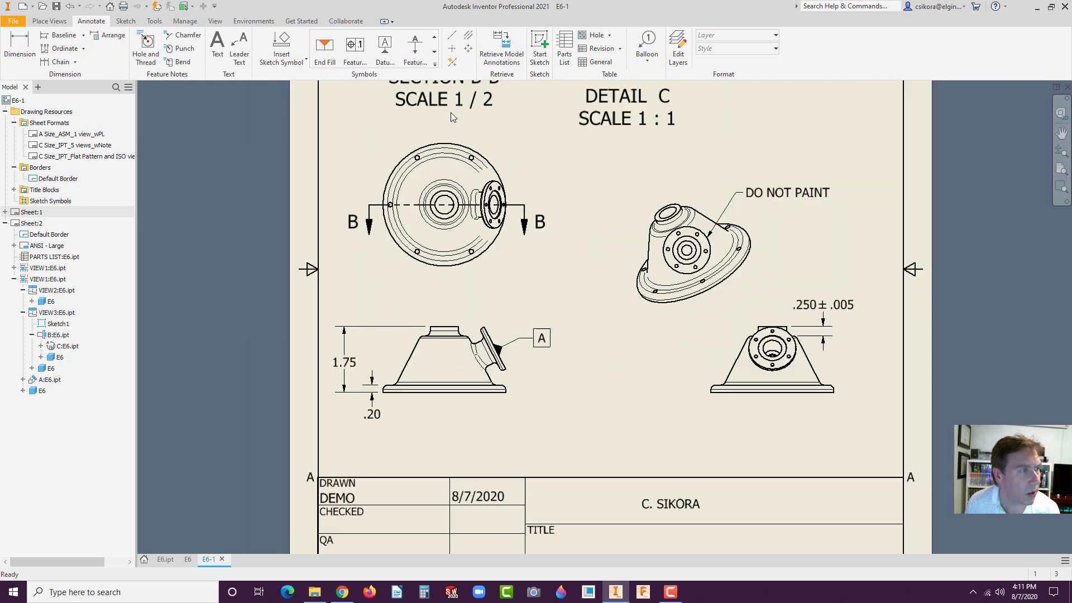
pyautogui.click(467, 50)
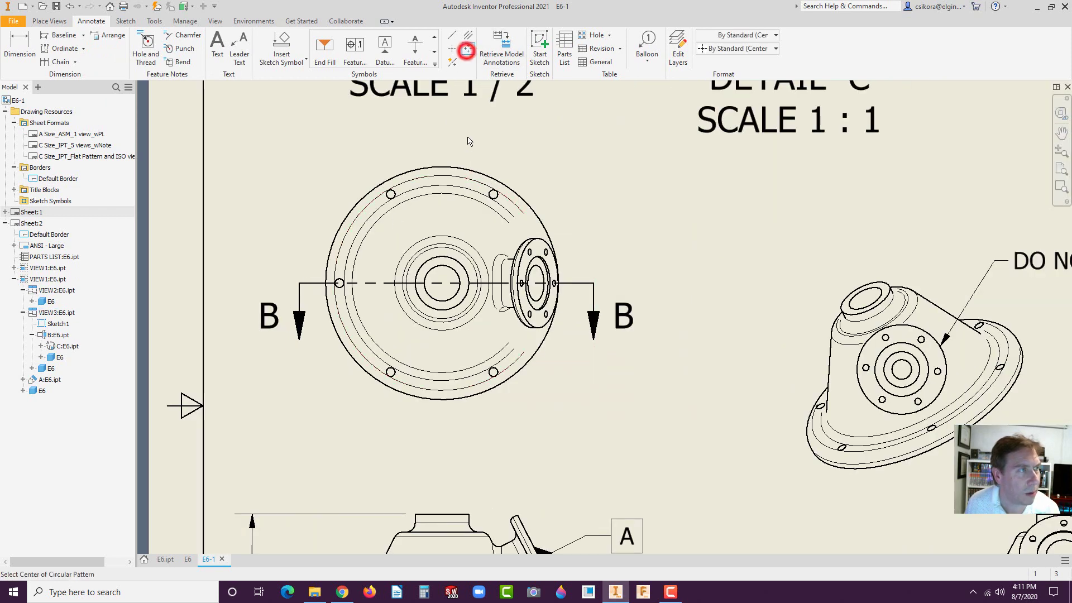
pyautogui.click(403, 313)
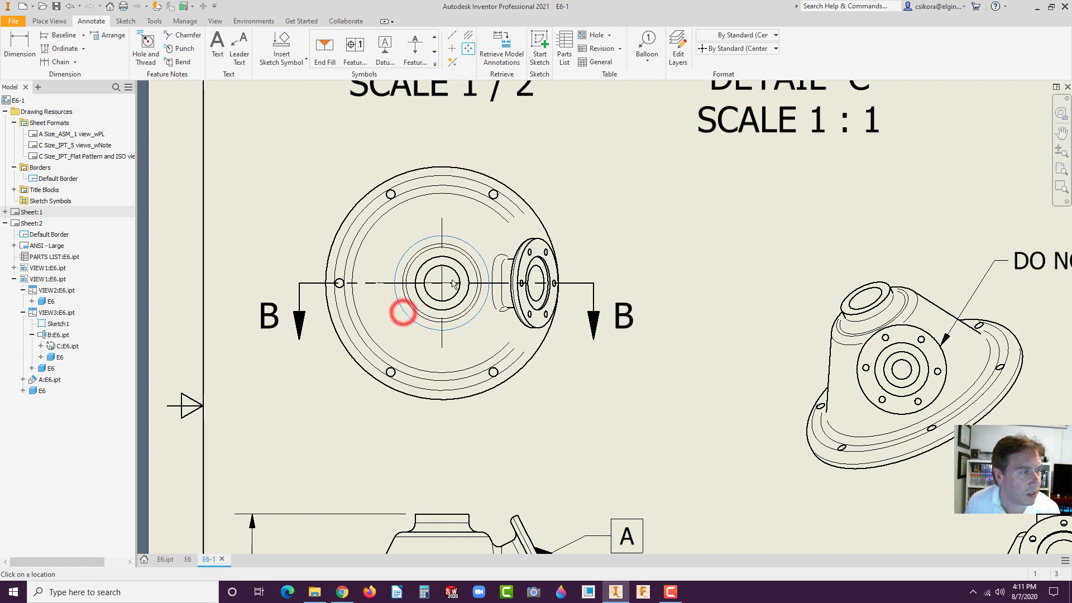
pyautogui.click(339, 283)
pyautogui.click(391, 195)
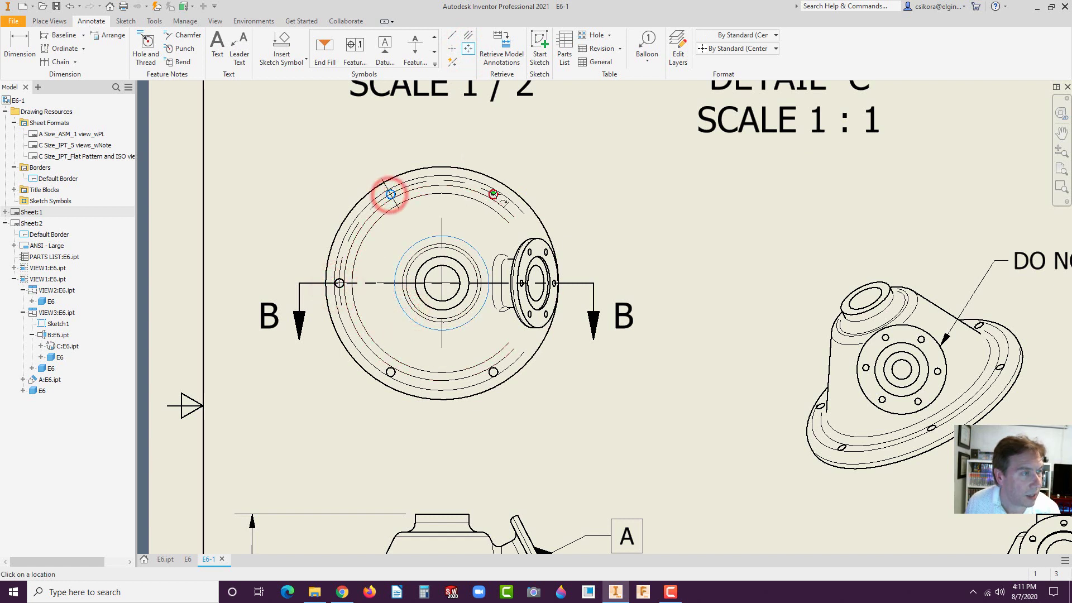
pyautogui.click(495, 194)
pyautogui.click(494, 372)
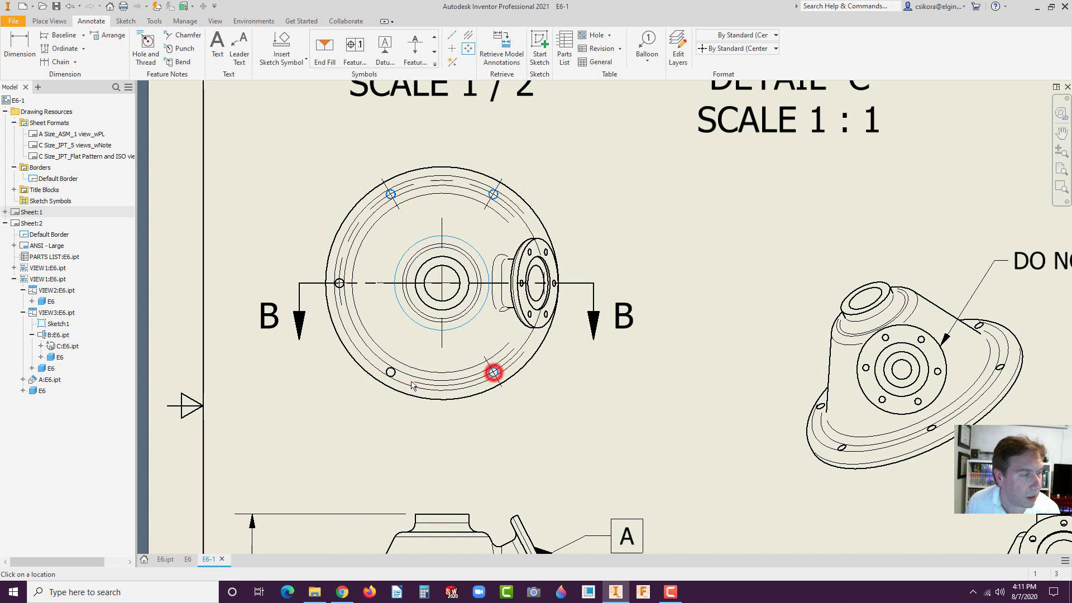
pyautogui.click(391, 372)
pyautogui.rightClick(339, 283)
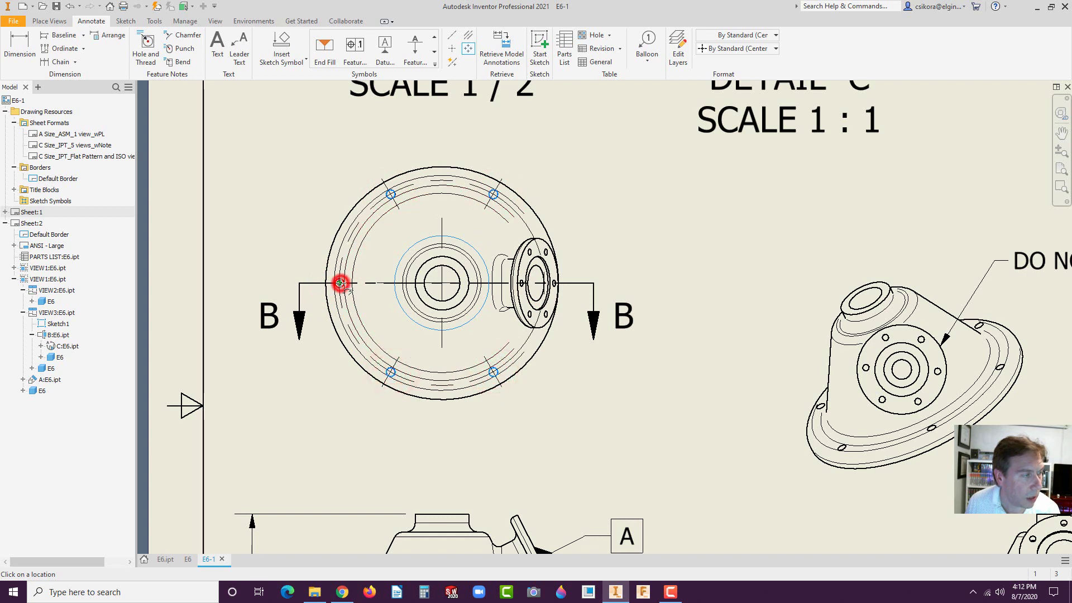
pyautogui.click(382, 283)
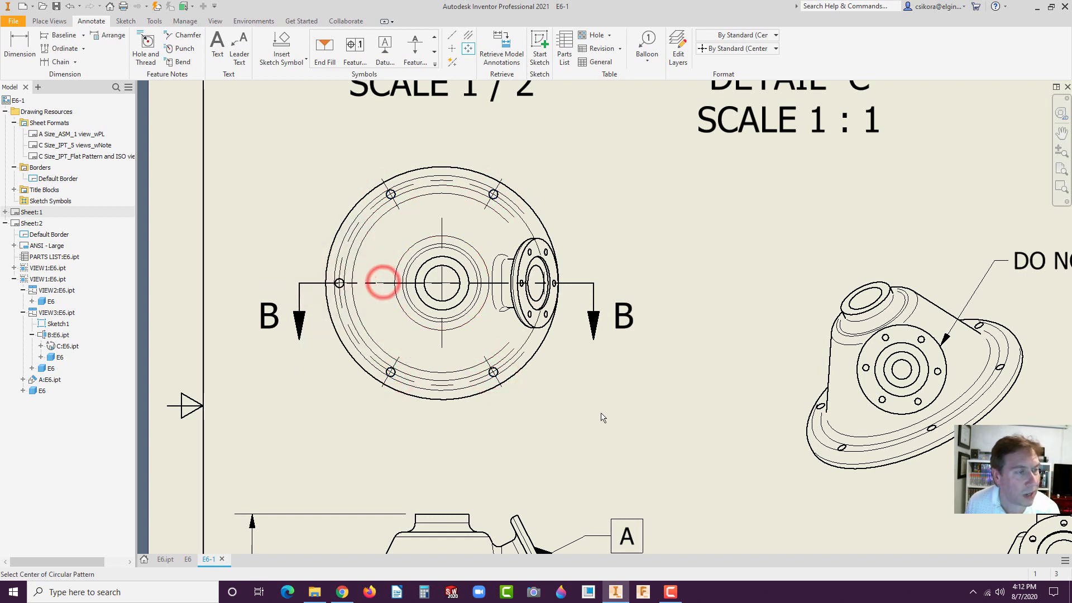
pyautogui.scroll(-5, 603, 418)
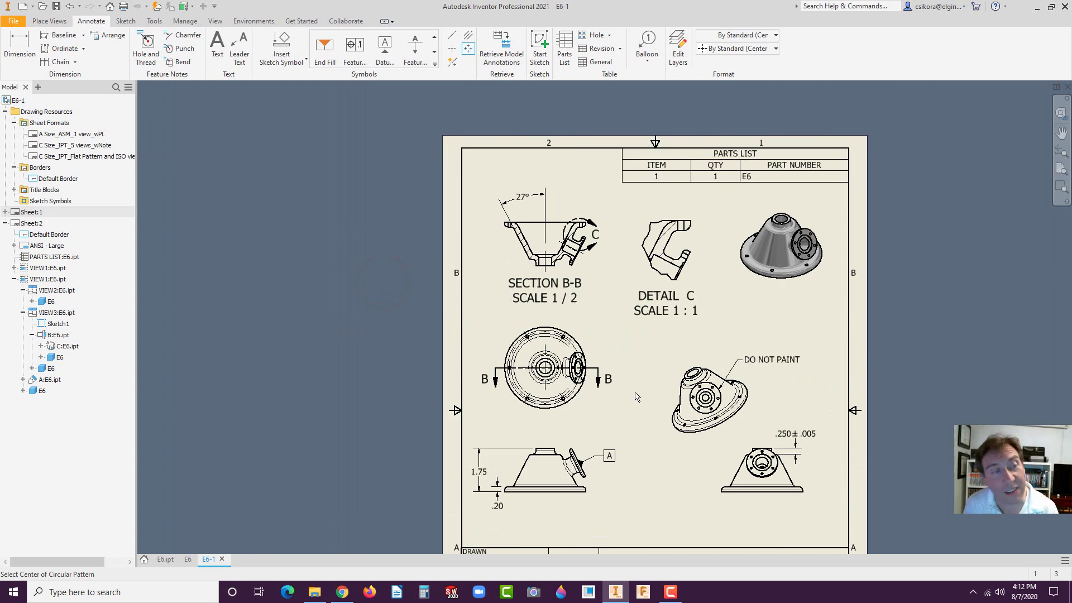
pyautogui.scroll(-1, 635, 396)
pyautogui.scroll(3, 641, 413)
pyautogui.scroll(-3, 653, 436)
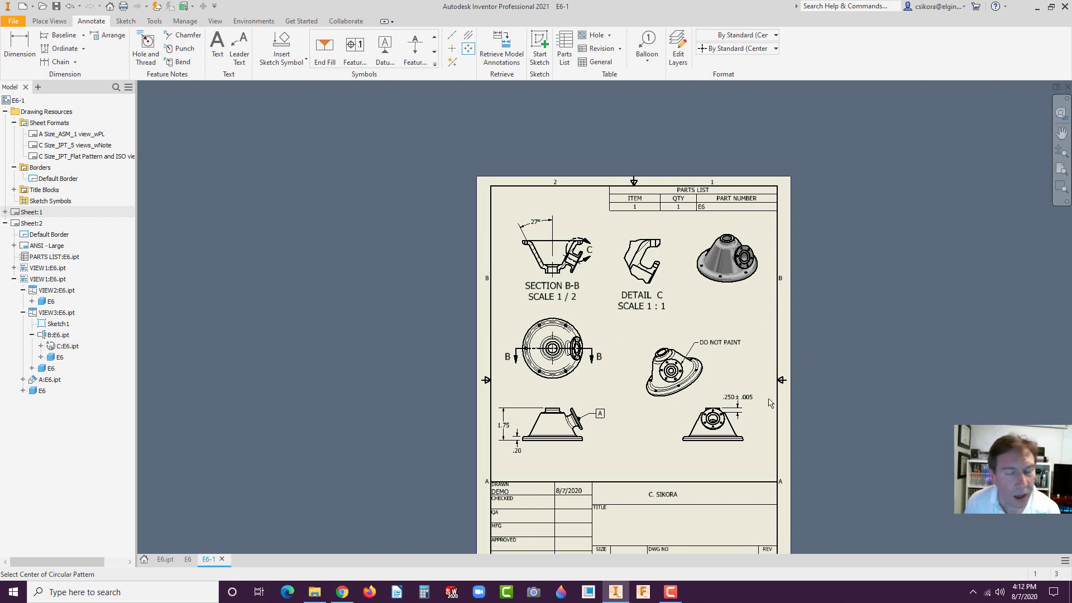
# Switch to Chrome, open the Autodesk Inventor manual from the Instructional Manuals page and go to the L6 shroud drawing on page 63.
pyautogui.click(343, 592)
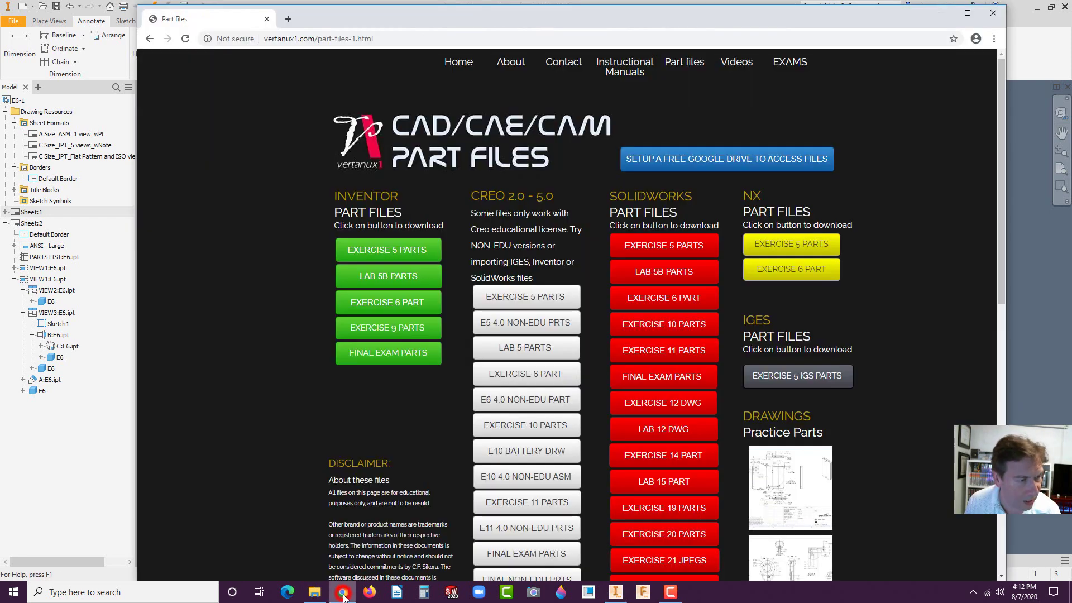
pyautogui.click(627, 69)
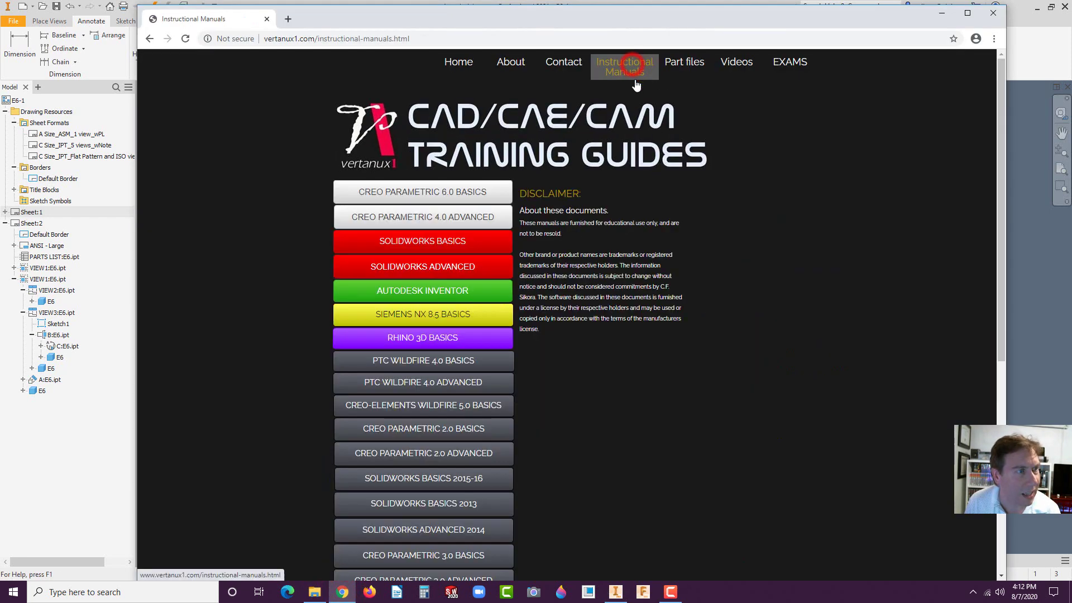
pyautogui.click(447, 290)
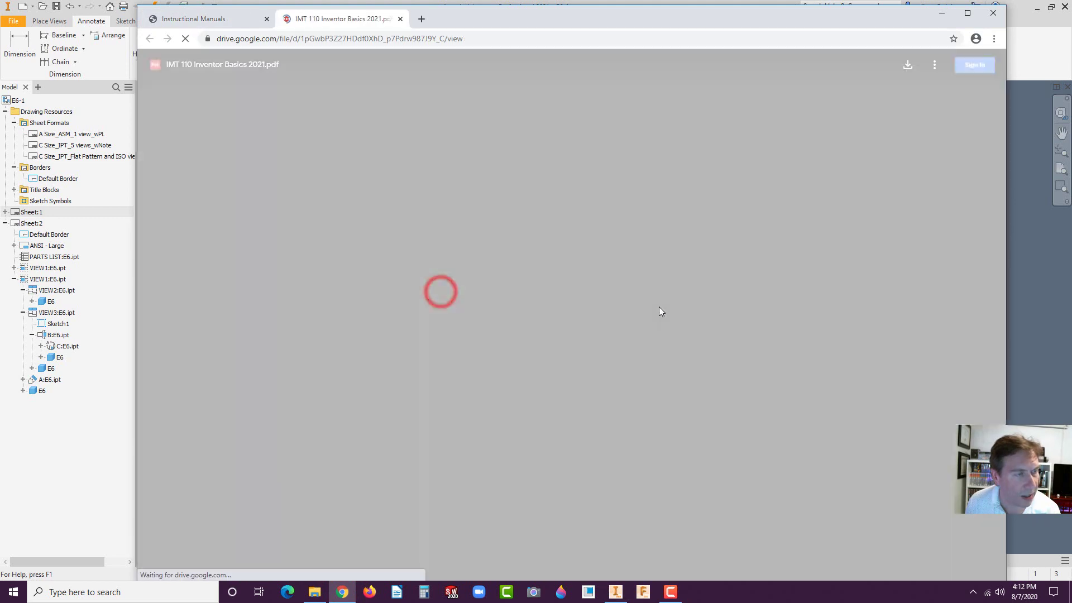
pyautogui.scroll(-5, 616, 303)
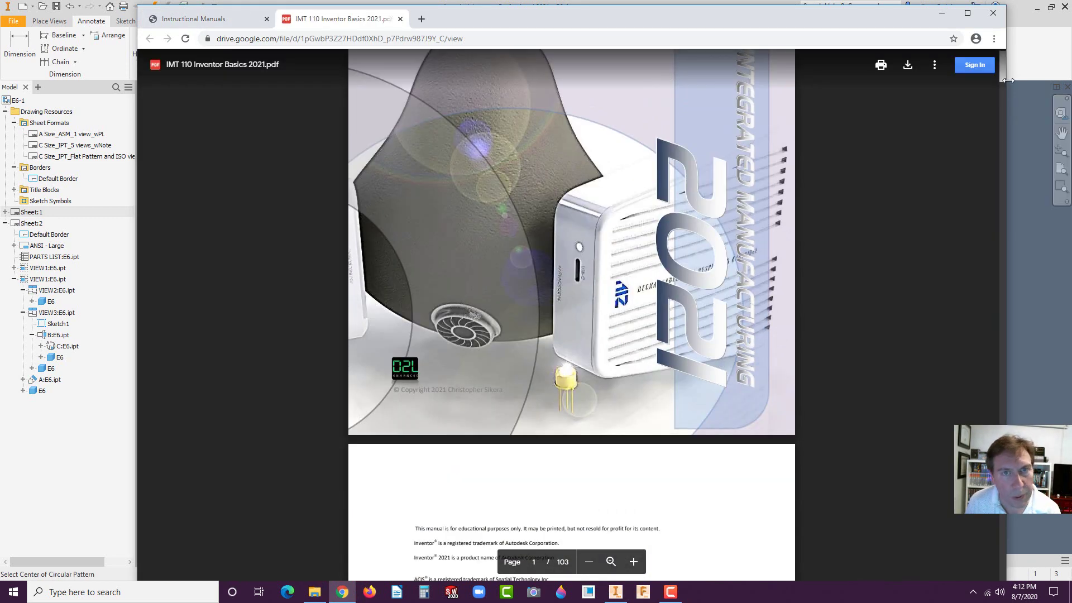
pyautogui.moveTo(1005, 76)
pyautogui.mouseDown()
pyautogui.moveTo(986, 379)
pyautogui.moveTo(1000, 370)
pyautogui.mouseUp()
pyautogui.scroll(-3, 868, 367)
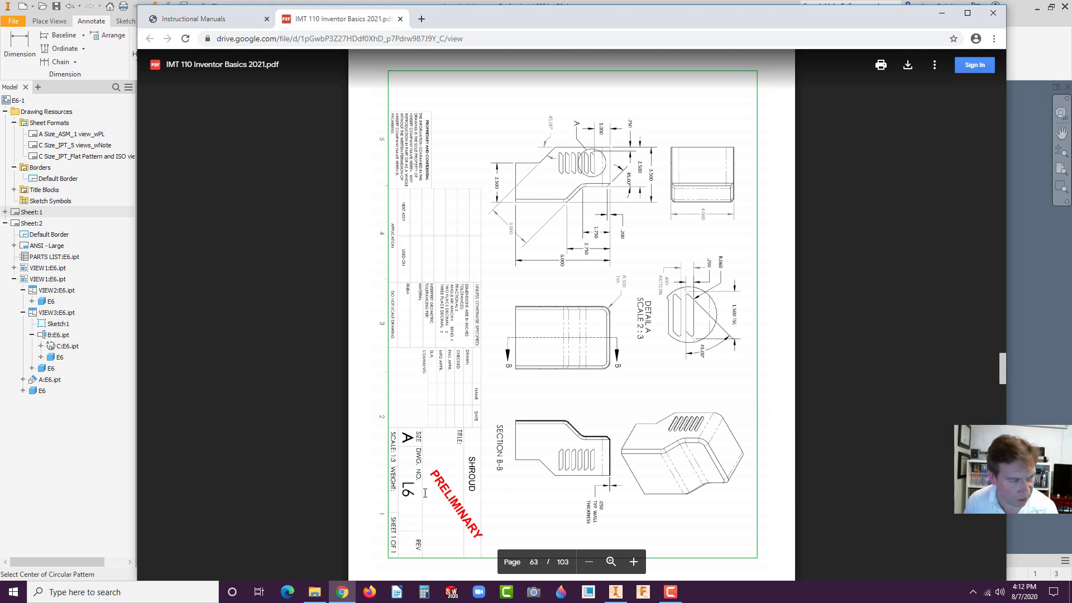
# Download the IMT 110 Inventor Basics 2021 PDF and open the downloaded copy.
pyautogui.click(908, 67)
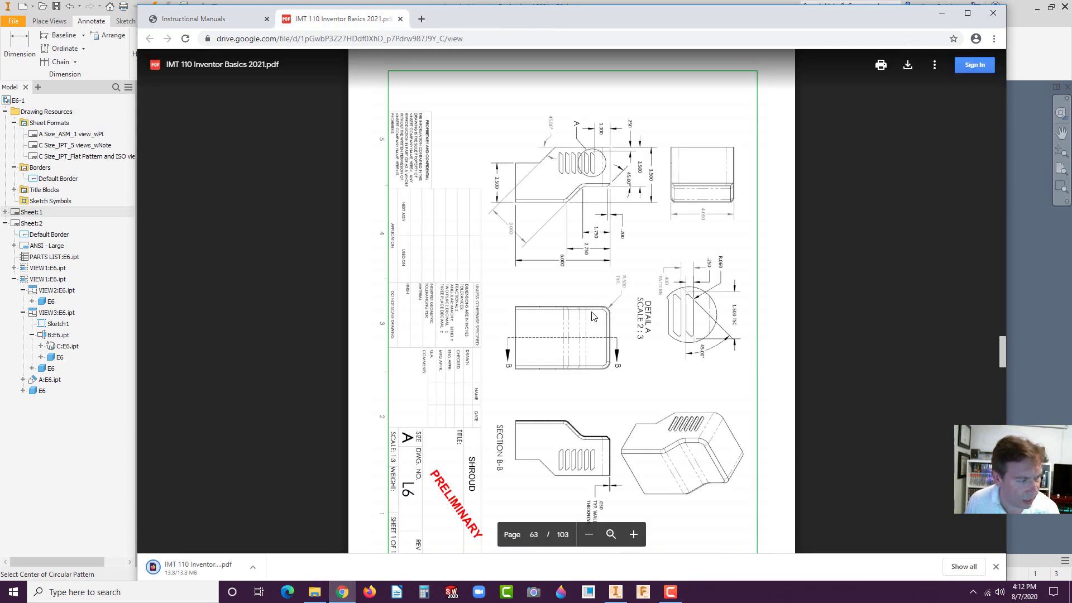
pyautogui.scroll(-1, 594, 317)
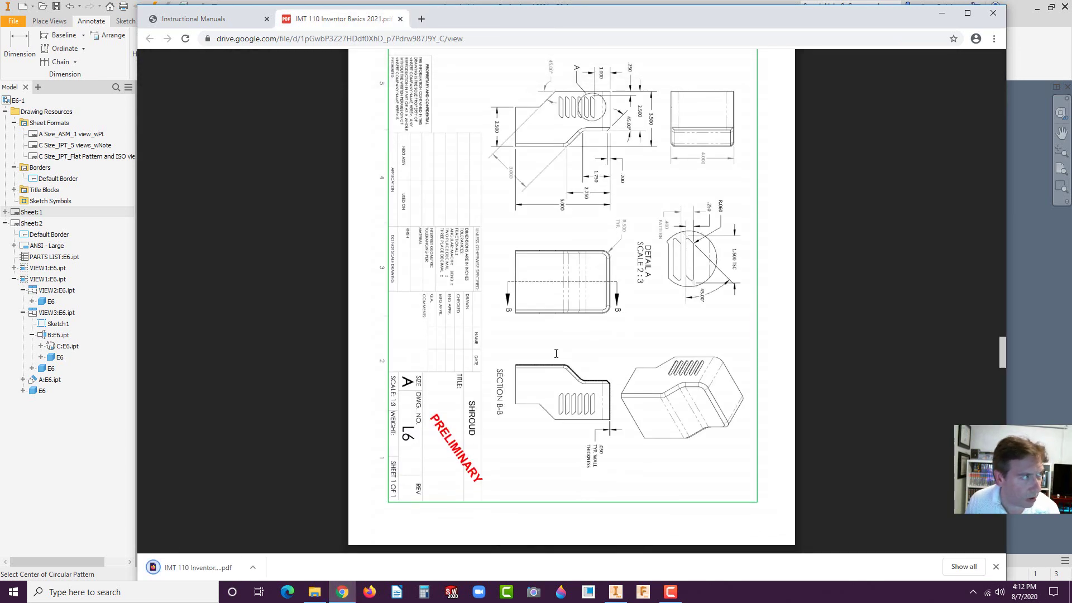
pyautogui.scroll(4, 556, 352)
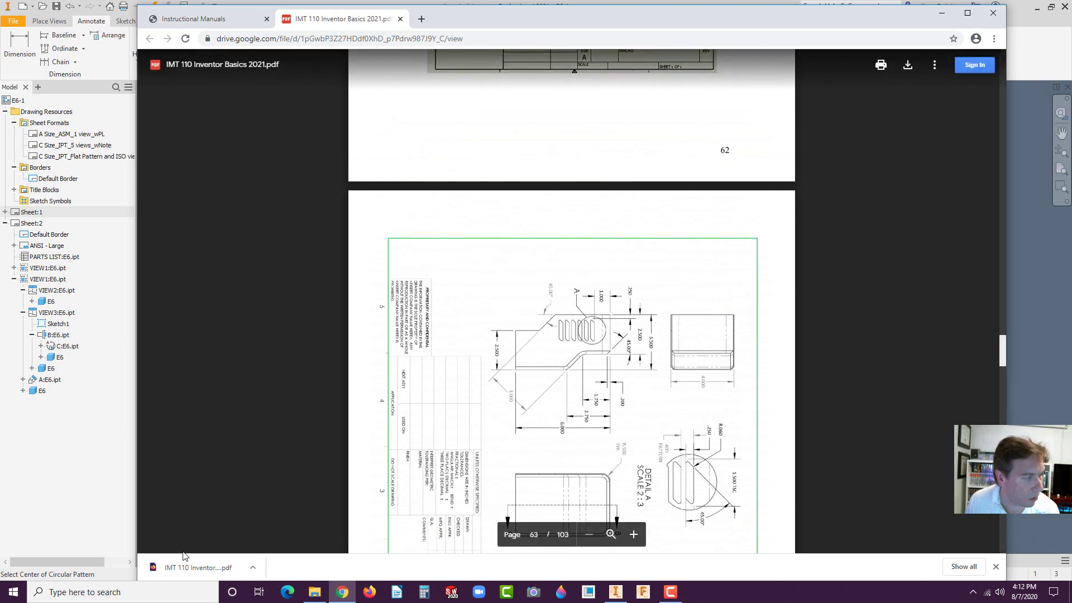
pyautogui.click(207, 566)
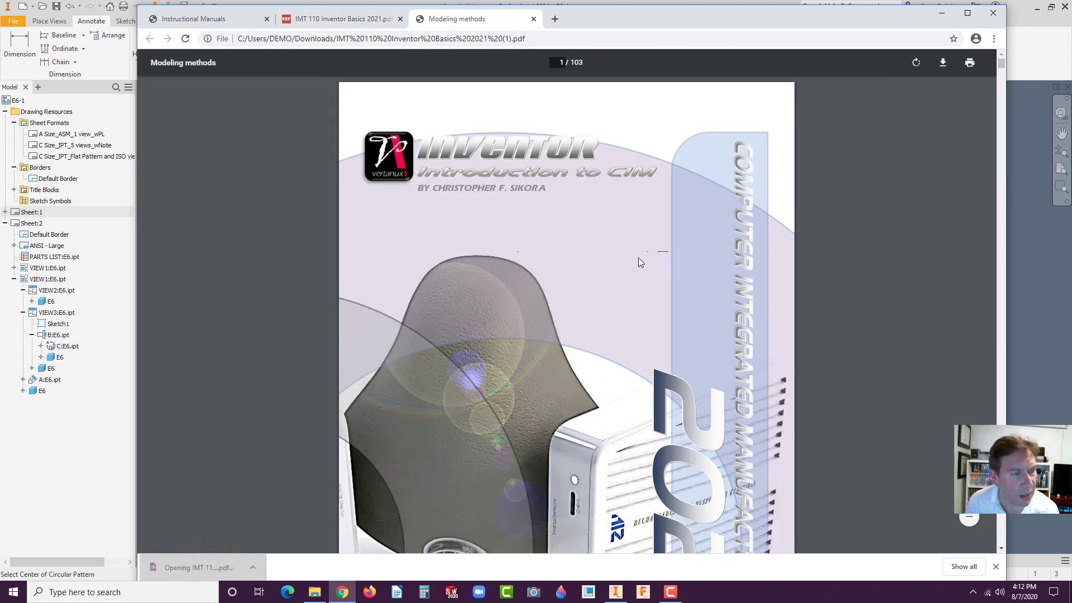
pyautogui.scroll(-5, 638, 257)
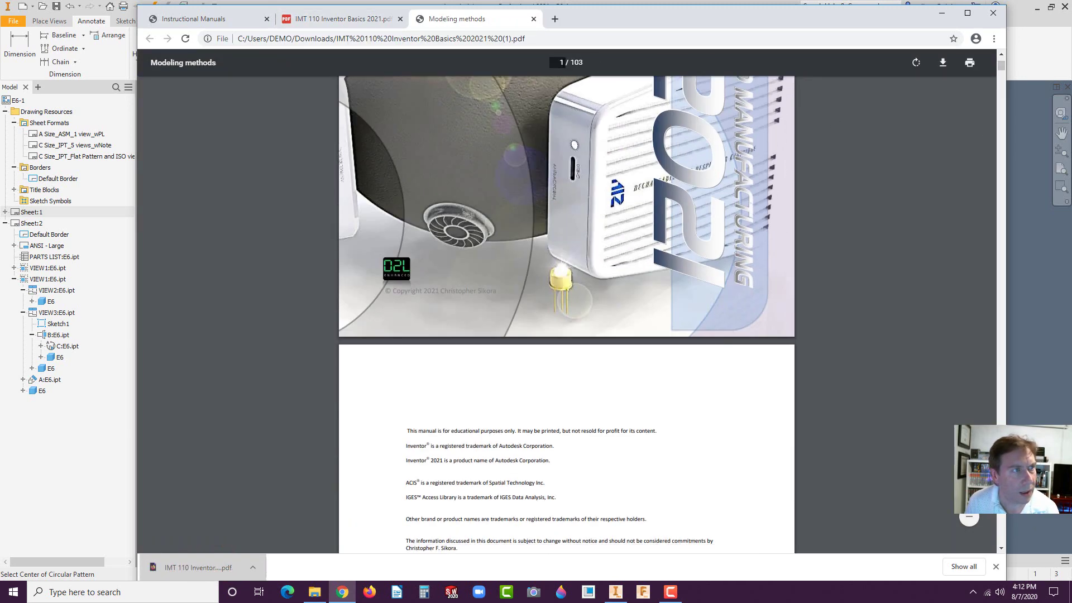
# Go to page 63 of the manual and rotate the pages until the L6 shroud drawing is upright.
pyautogui.click(561, 62)
pyautogui.write('63')
pyautogui.press('Return')
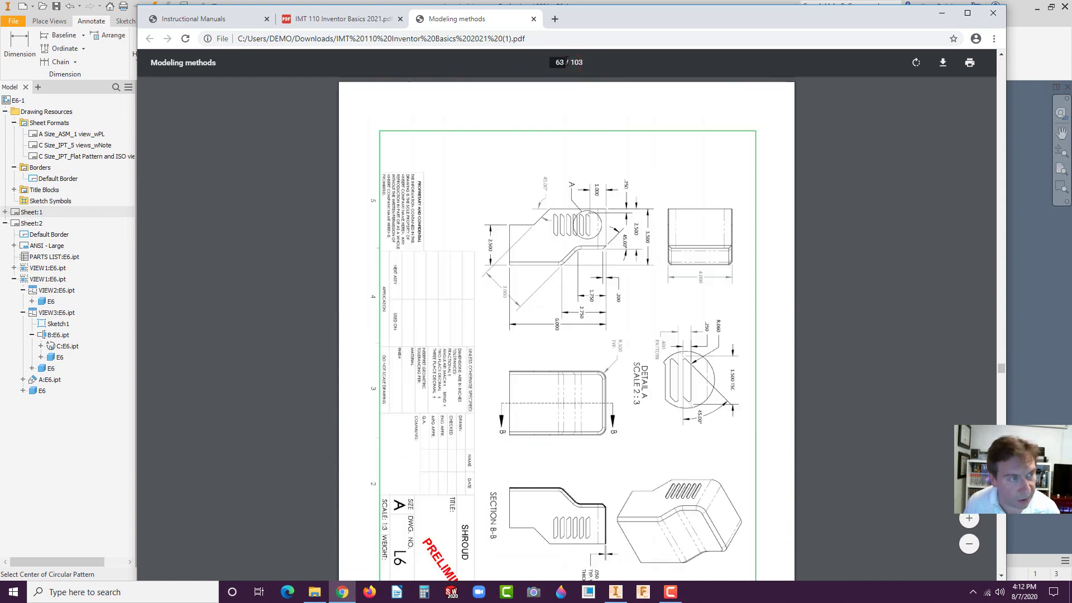
pyautogui.click(916, 62)
pyautogui.click(916, 62)
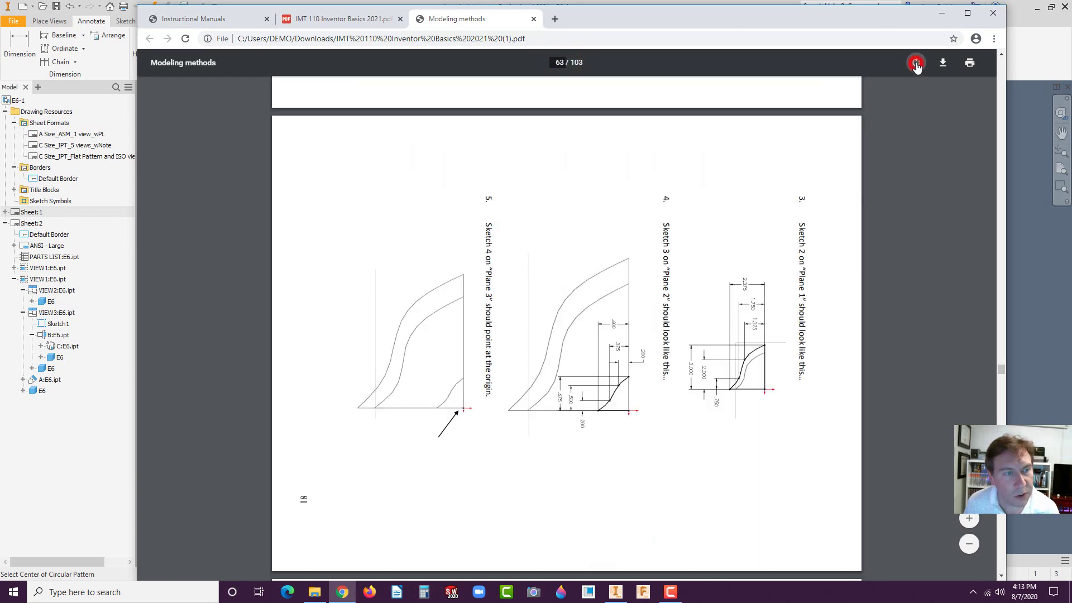
pyautogui.click(915, 62)
pyautogui.click(915, 61)
pyautogui.click(915, 62)
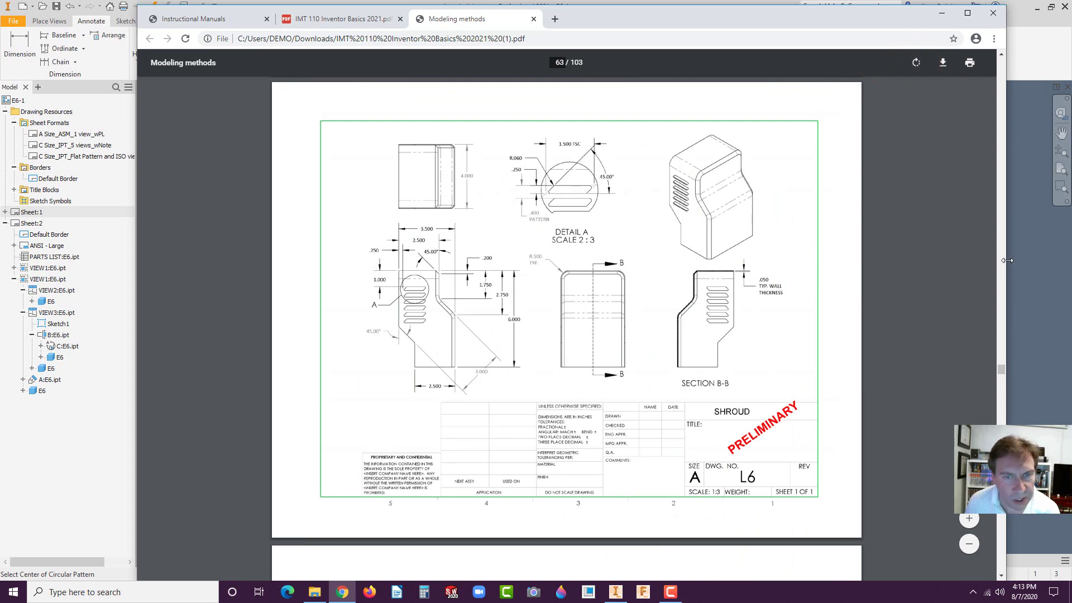
# Narrow the browser window and examine the views and dimensions of the L6 shroud drawing.
pyautogui.moveTo(1007, 260); pyautogui.dragTo(840, 260)
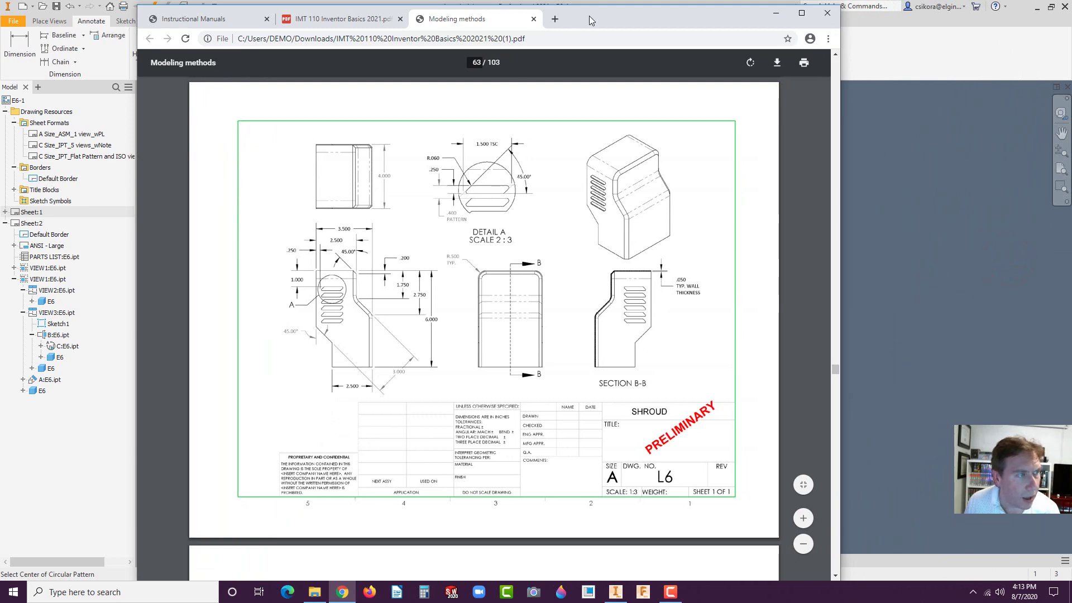
pyautogui.doubleClick(590, 17)
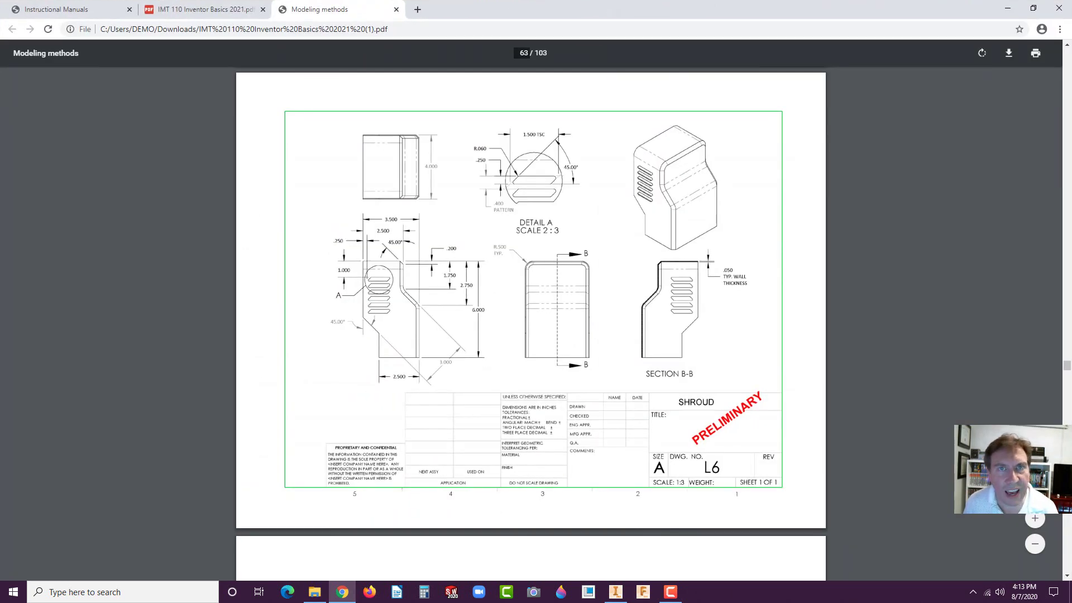
pyautogui.click(1033, 8)
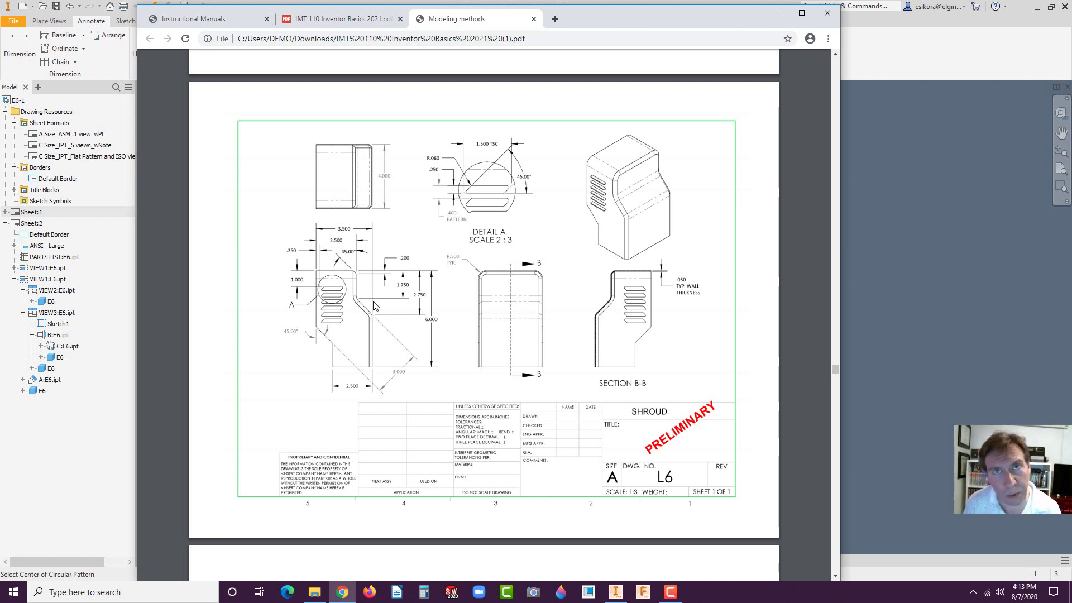
pyautogui.scroll(1, 322, 385)
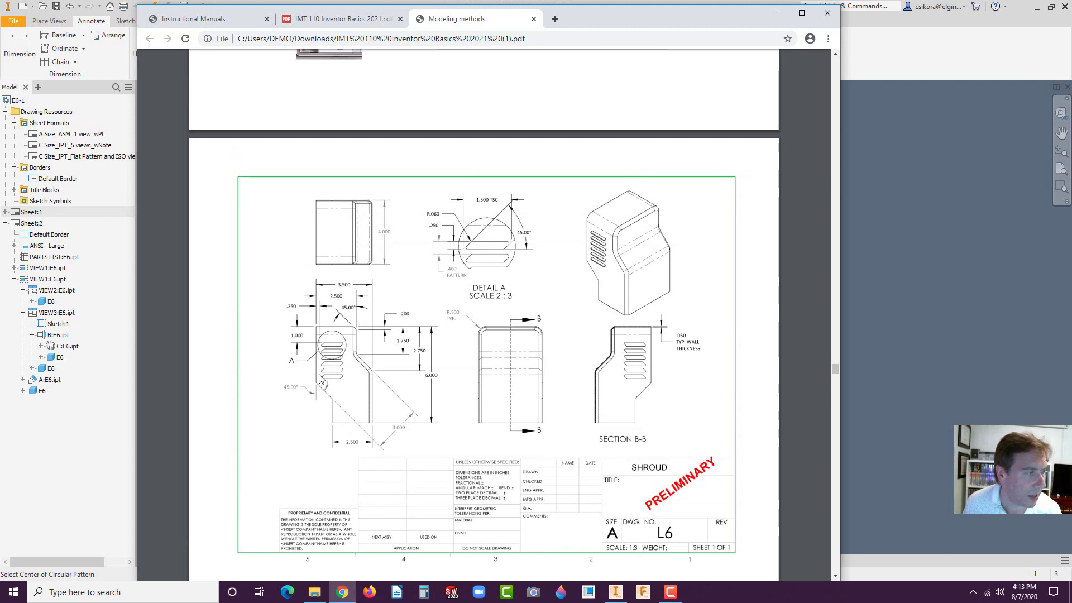
pyautogui.scroll(-1, 321, 391)
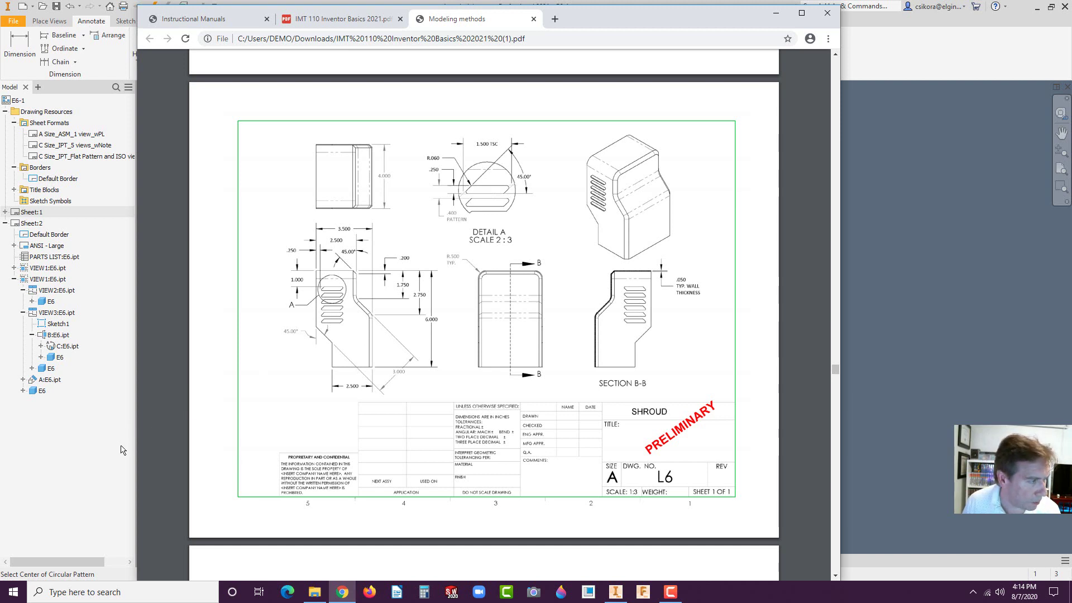
# Switch to Inventor and create a new part from the English Standard (in).ipt template.
pyautogui.click(119, 445)
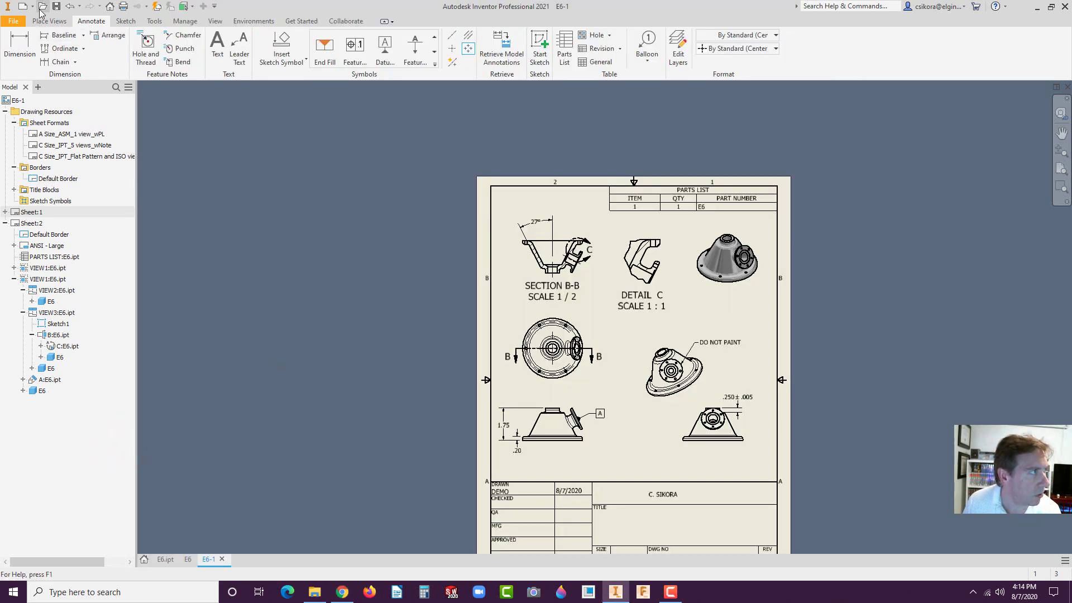
pyautogui.click(23, 6)
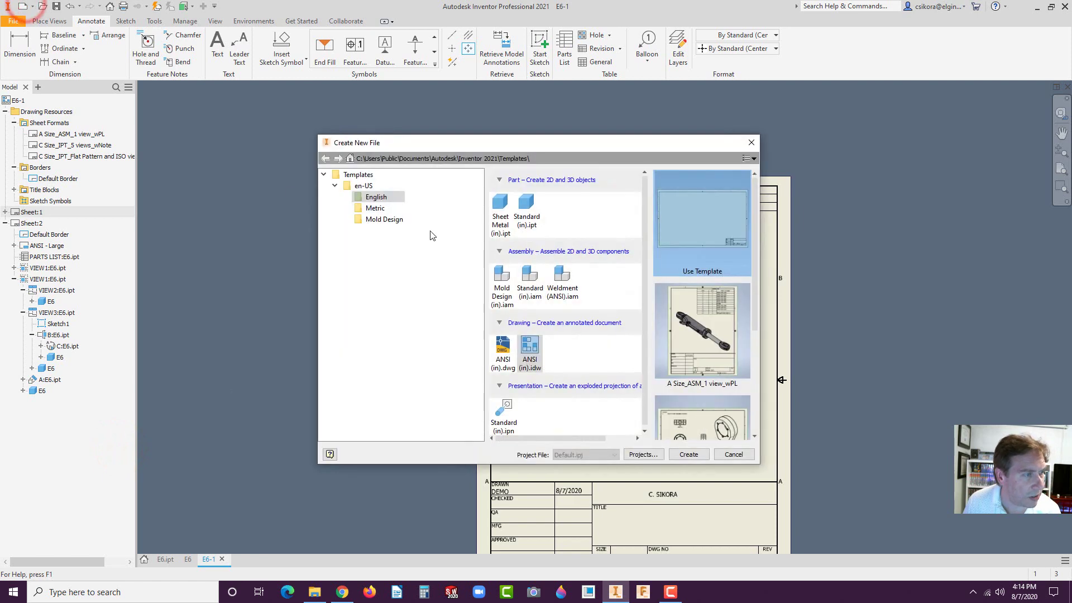
pyautogui.click(527, 204)
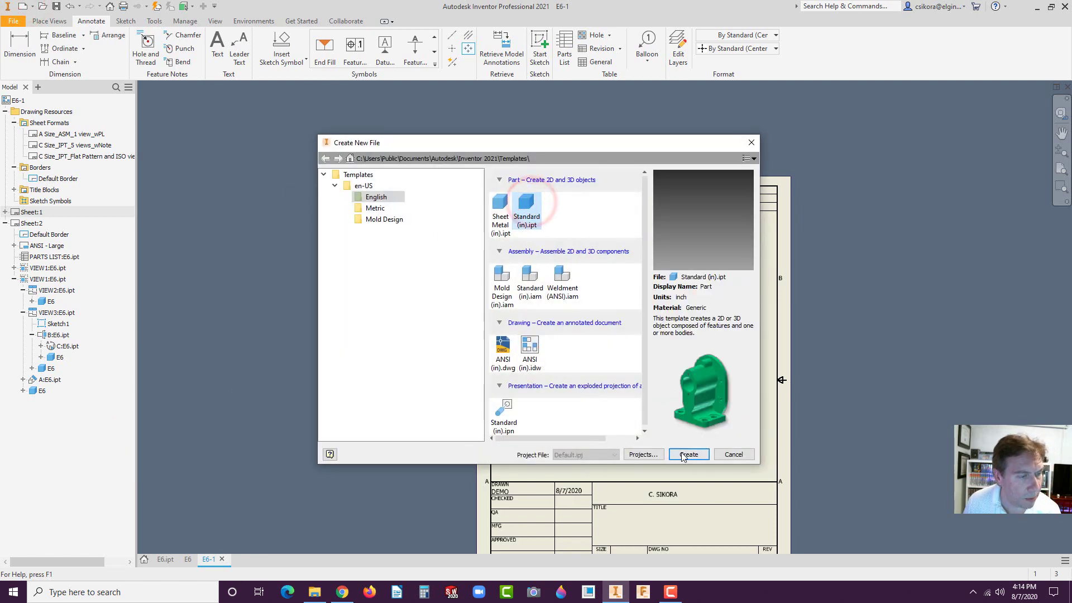
pyautogui.click(687, 454)
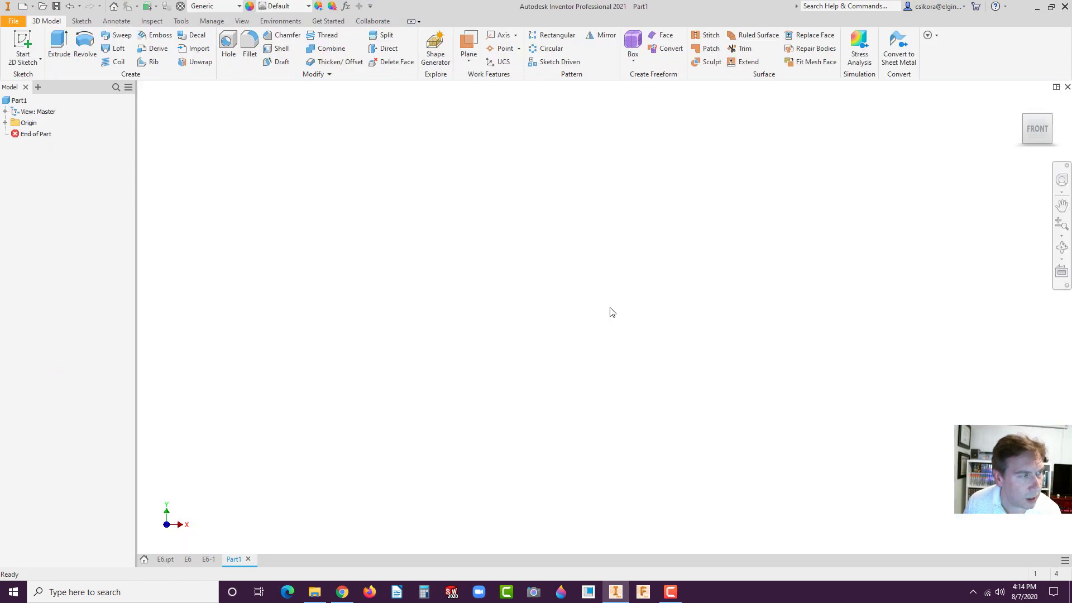
# Start a 2D sketch on the XY plane and draw a 2.5 in horizontal line leftward from the origin.
pyautogui.click(21, 43)
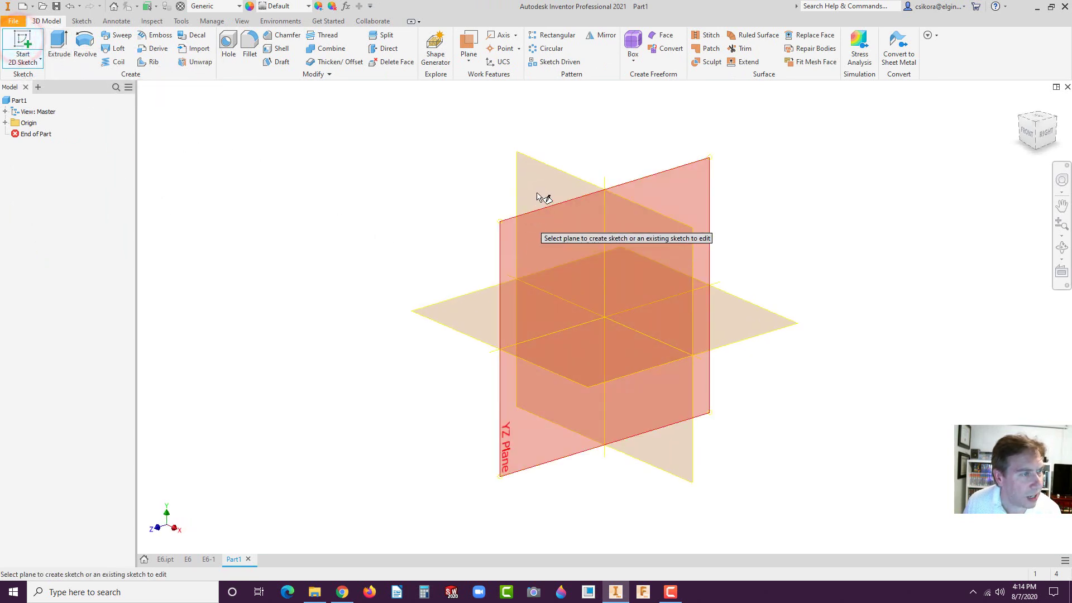
pyautogui.click(552, 172)
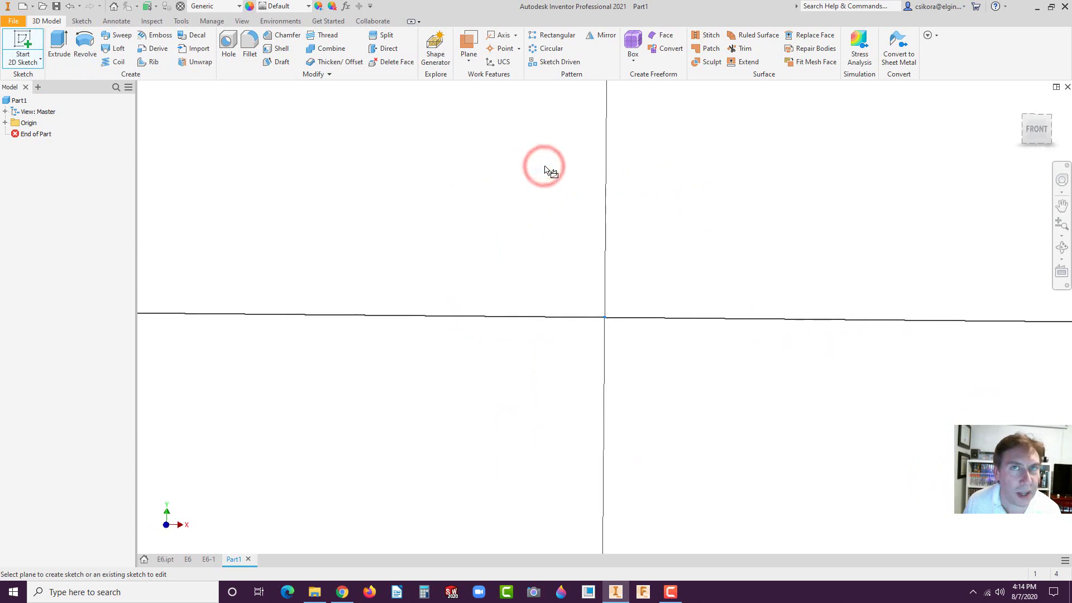
pyautogui.click(58, 42)
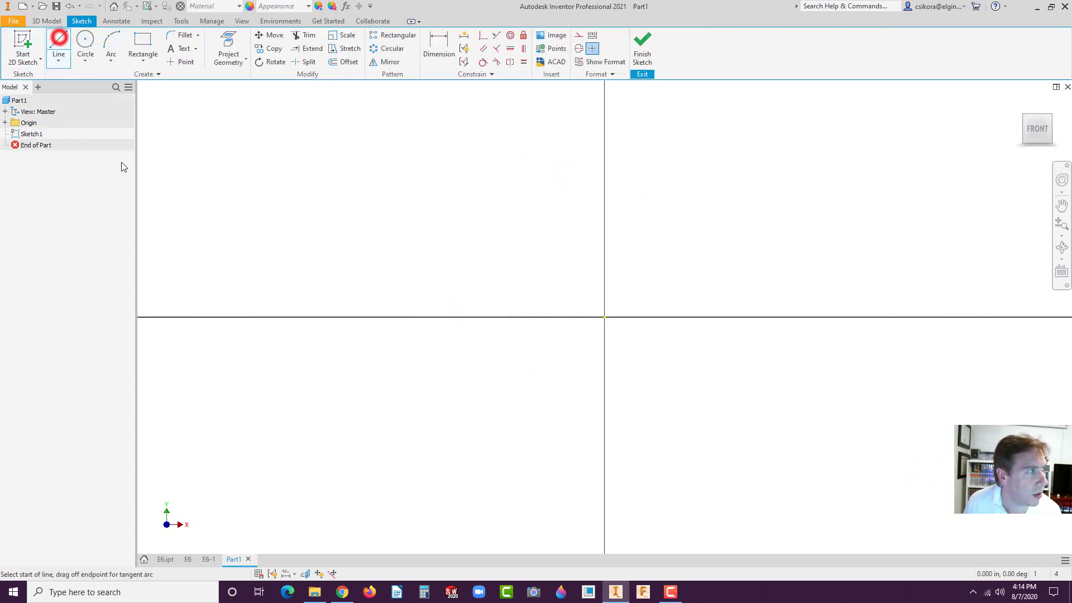
pyautogui.click(604, 317)
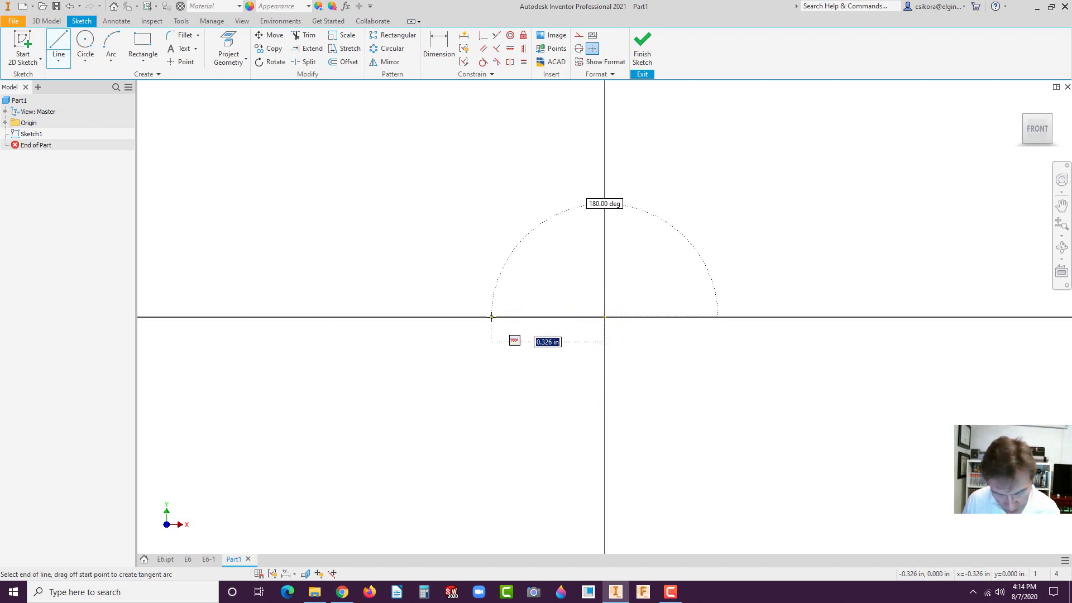
pyautogui.write('2.5')
pyautogui.press('Return')
# Continue the profile with a vertical line, a diagonal up to the left, another vertical line and a 2.5 in top line.
pyautogui.scroll(-2, 537, 416)
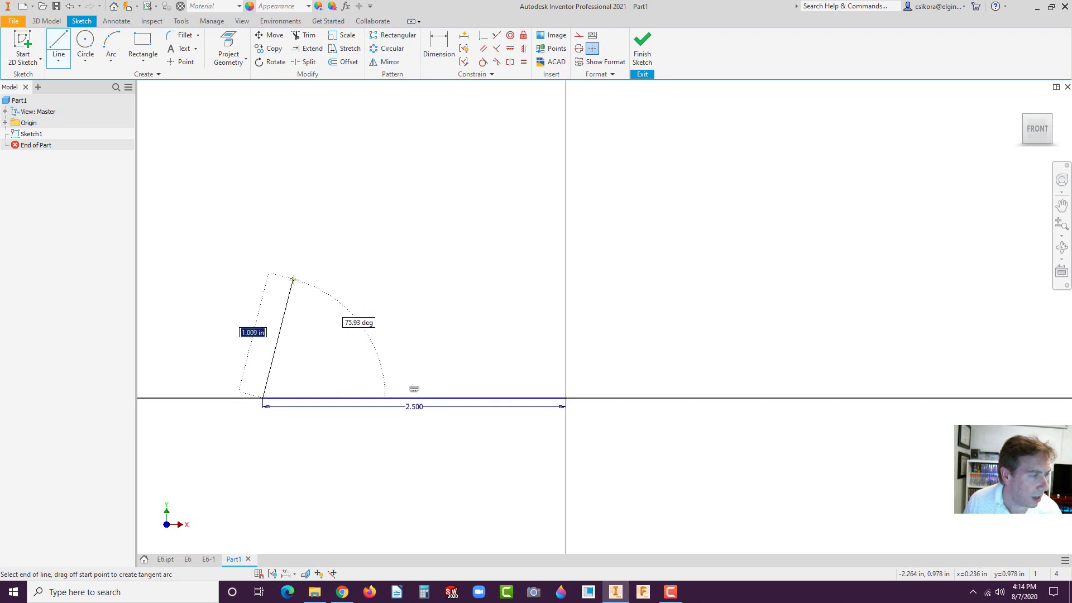
pyautogui.scroll(-2, 320, 285)
pyautogui.scroll(-3, 483, 396)
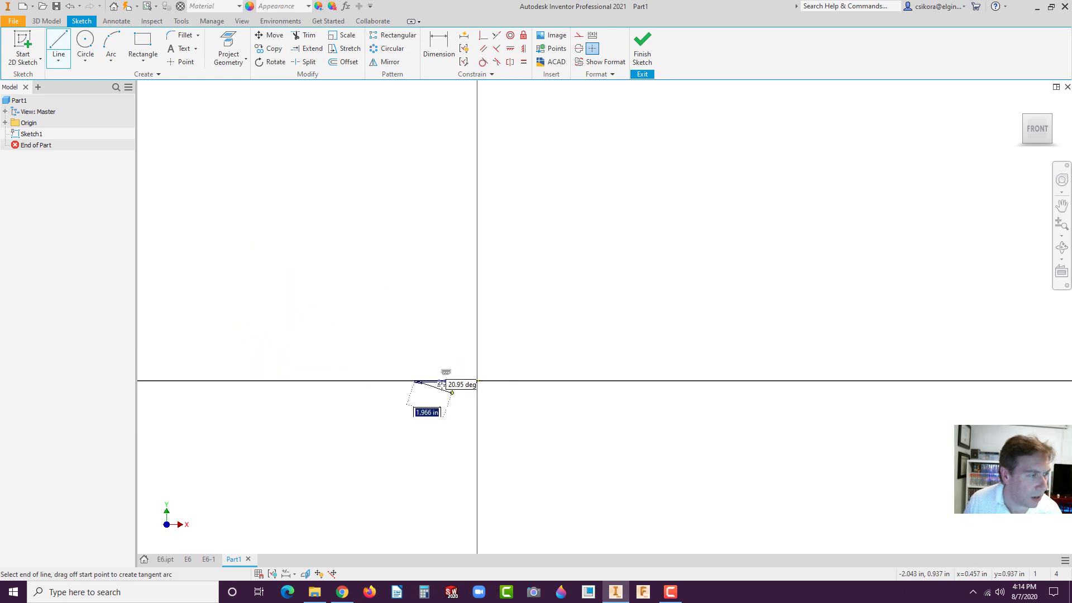
pyautogui.click(415, 314)
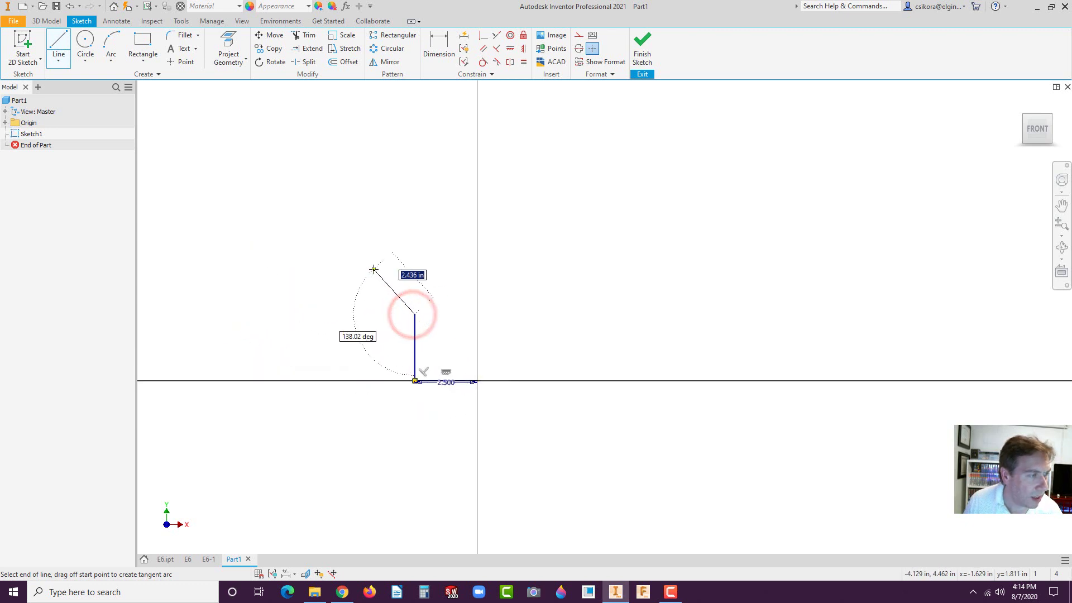
pyautogui.click(377, 274)
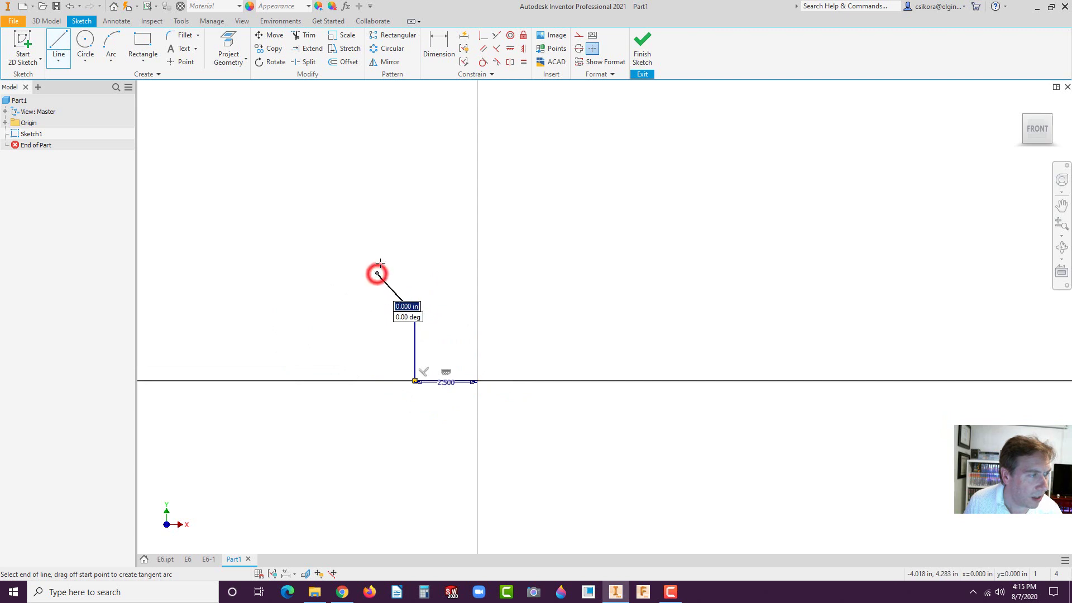
pyautogui.click(377, 202)
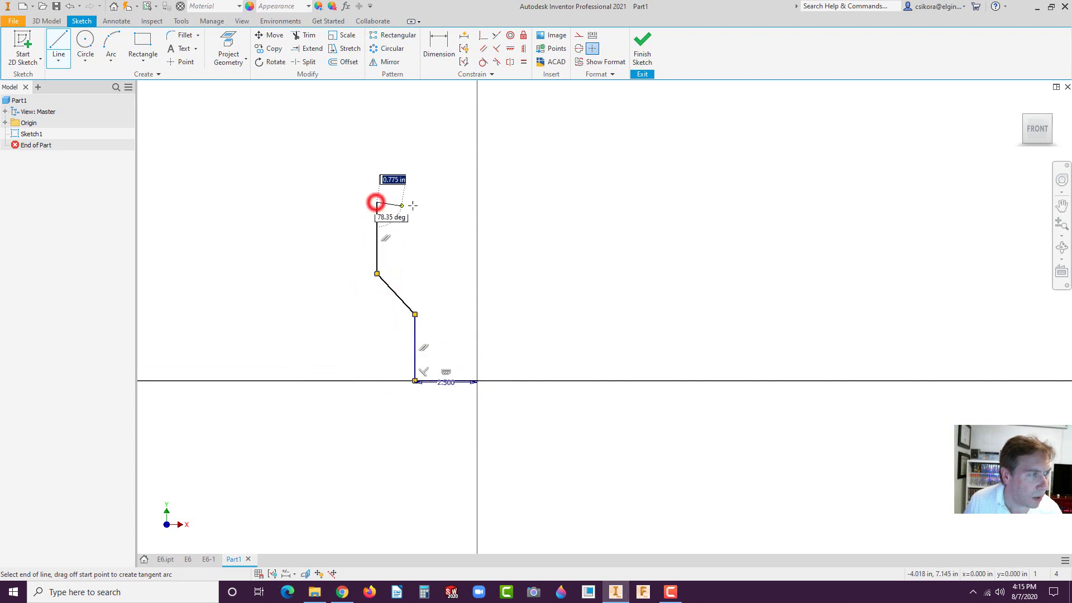
pyautogui.write('2.5')
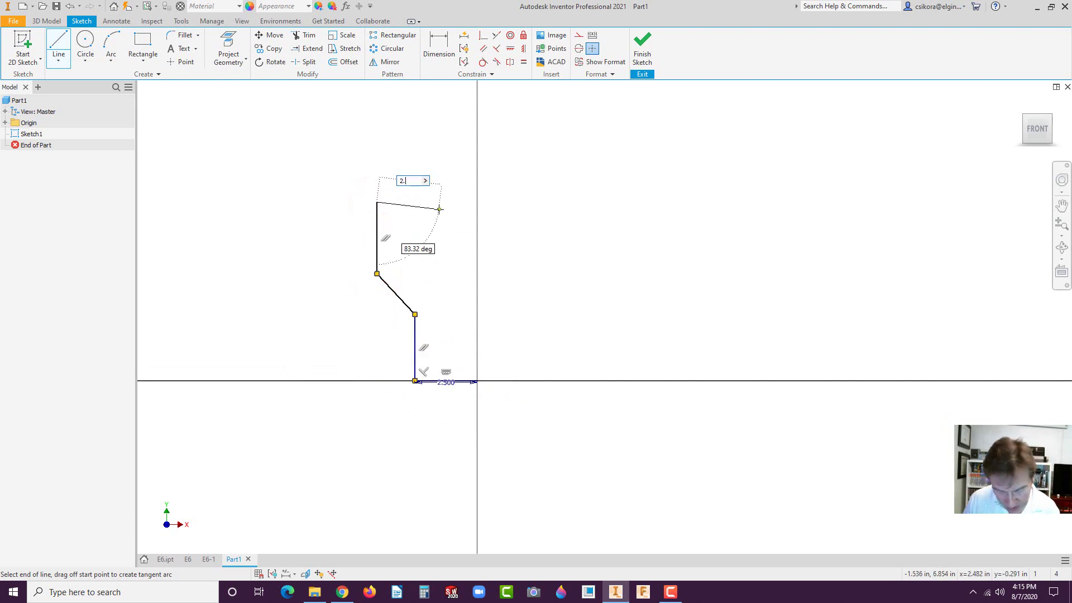
pyautogui.press('Return')
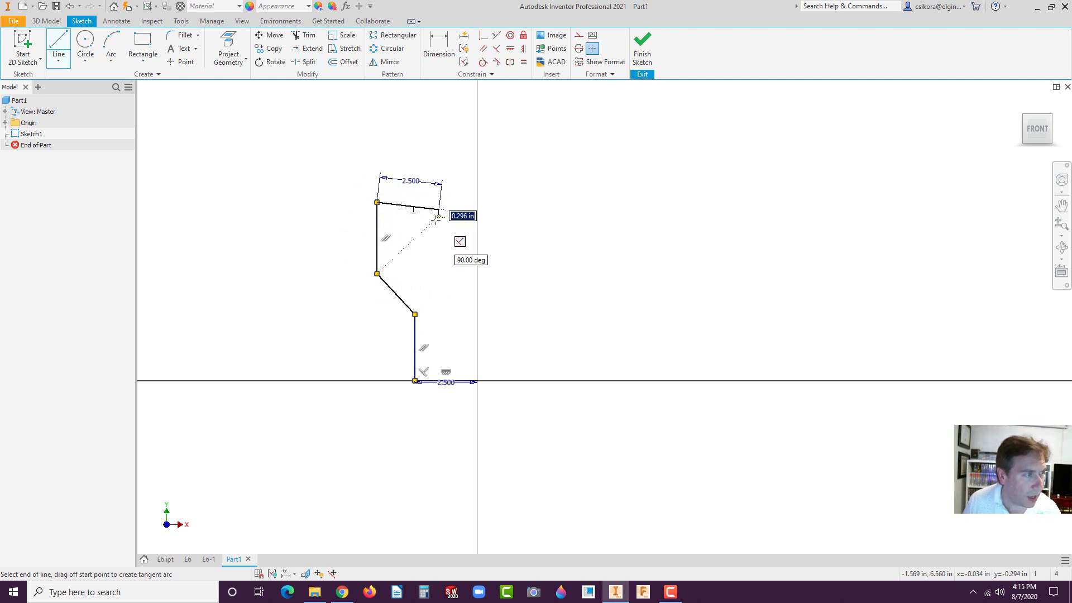
# Close the profile down to the origin with a vertical line, a diagonal parallel to the first one and a final vertical line.
pyautogui.click(438, 263)
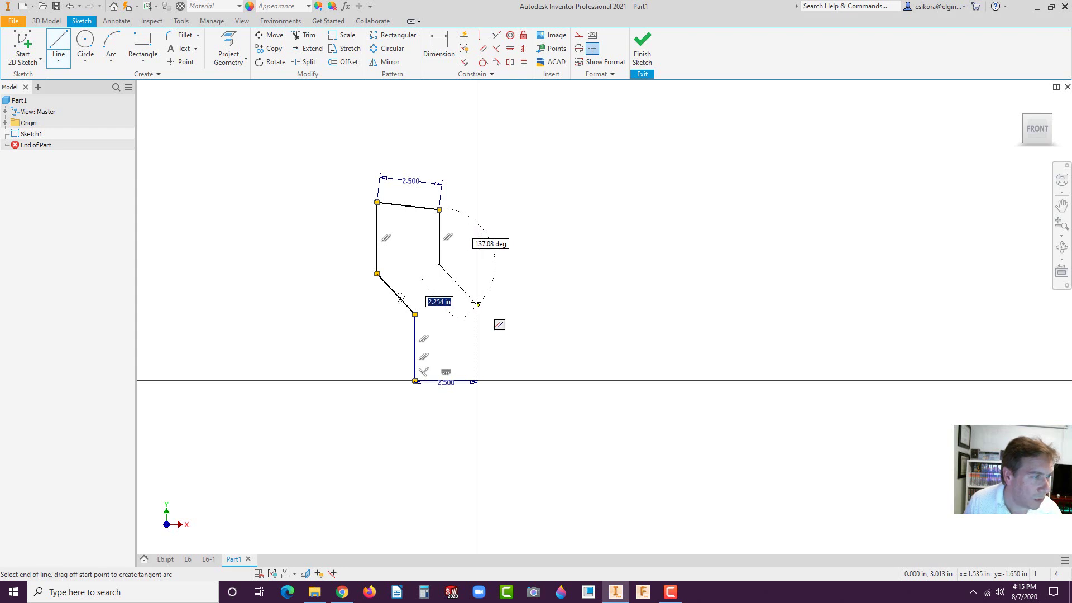
pyautogui.click(477, 304)
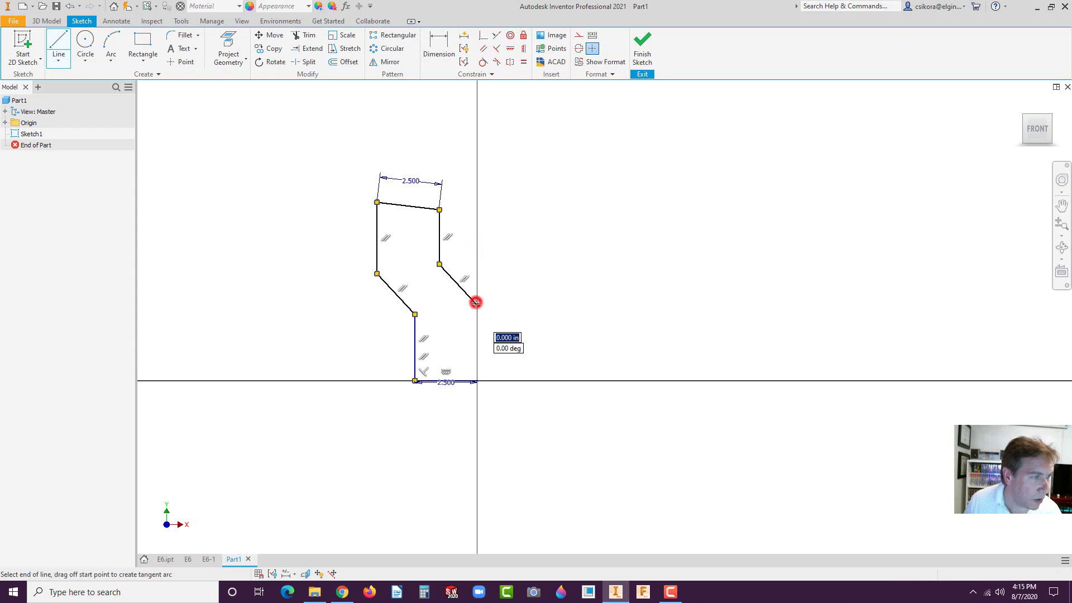
pyautogui.click(478, 382)
pyautogui.press('Escape')
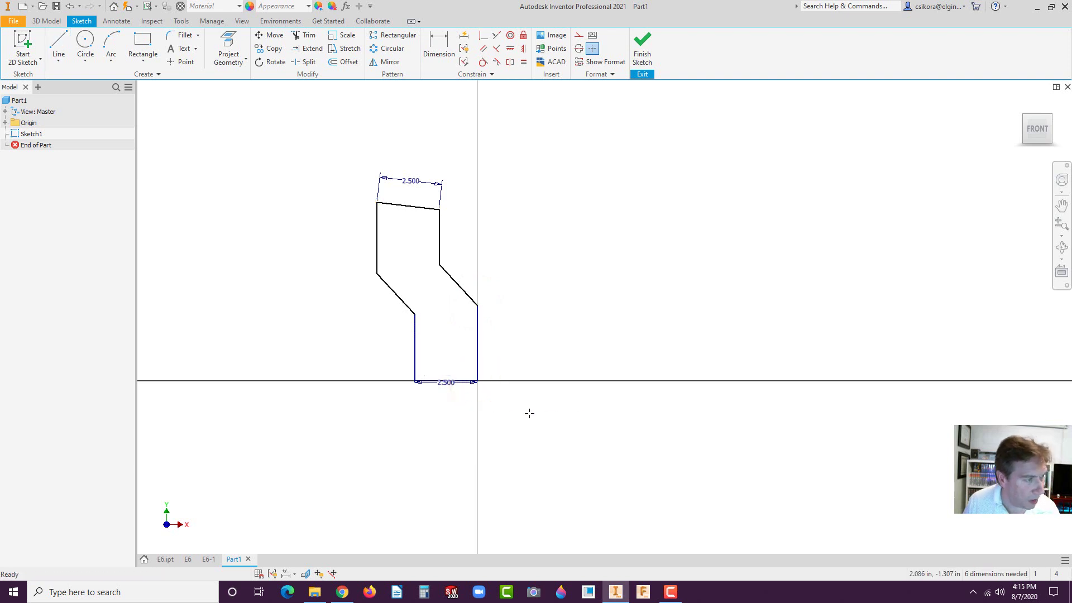
# Apply a horizontal constraint to the slanted top line of the profile.
pyautogui.click(422, 210)
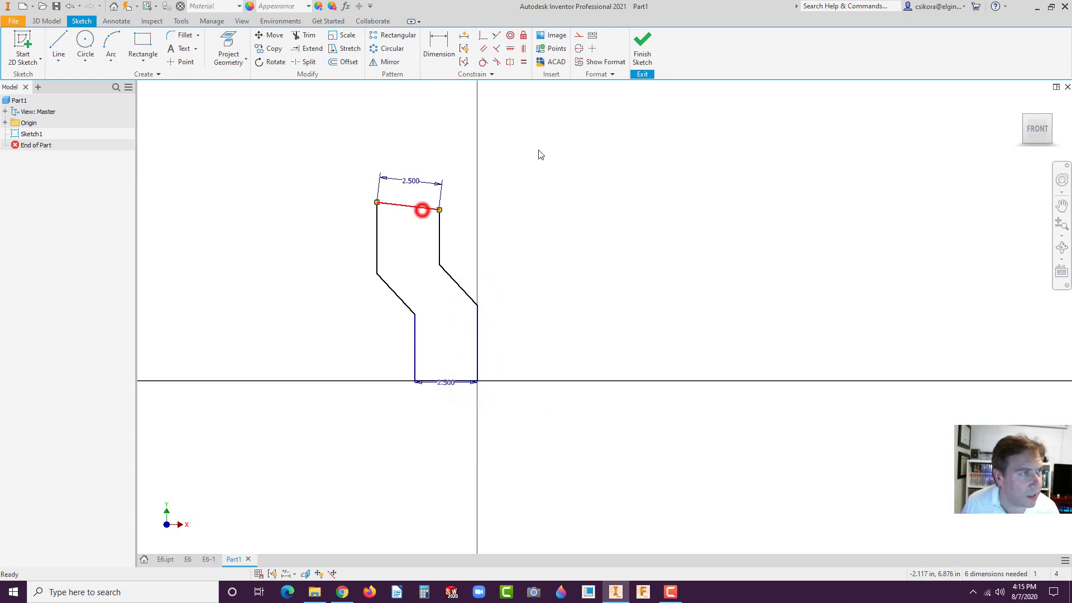
pyautogui.click(511, 48)
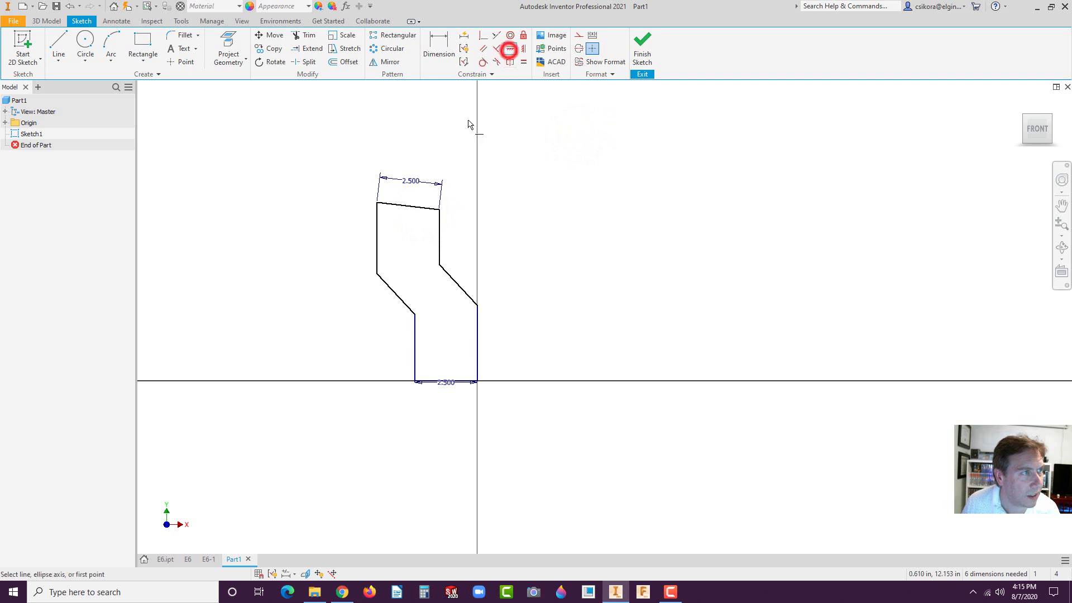
pyautogui.click(417, 211)
pyautogui.click(523, 256)
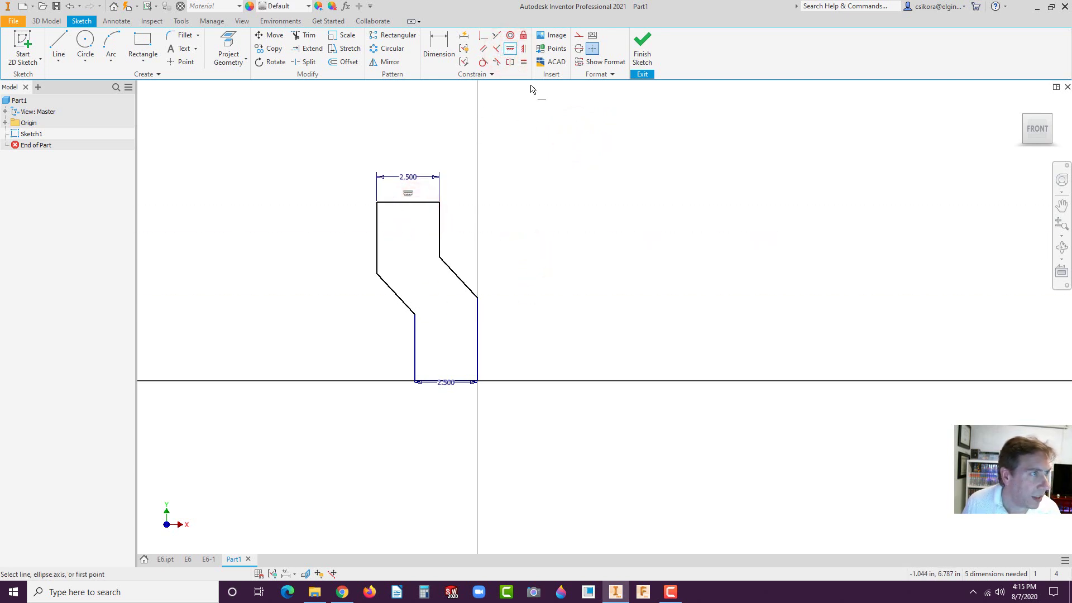
# Dimension the distance between the two parallel diagonal lines as 3 in.
pyautogui.click(439, 45)
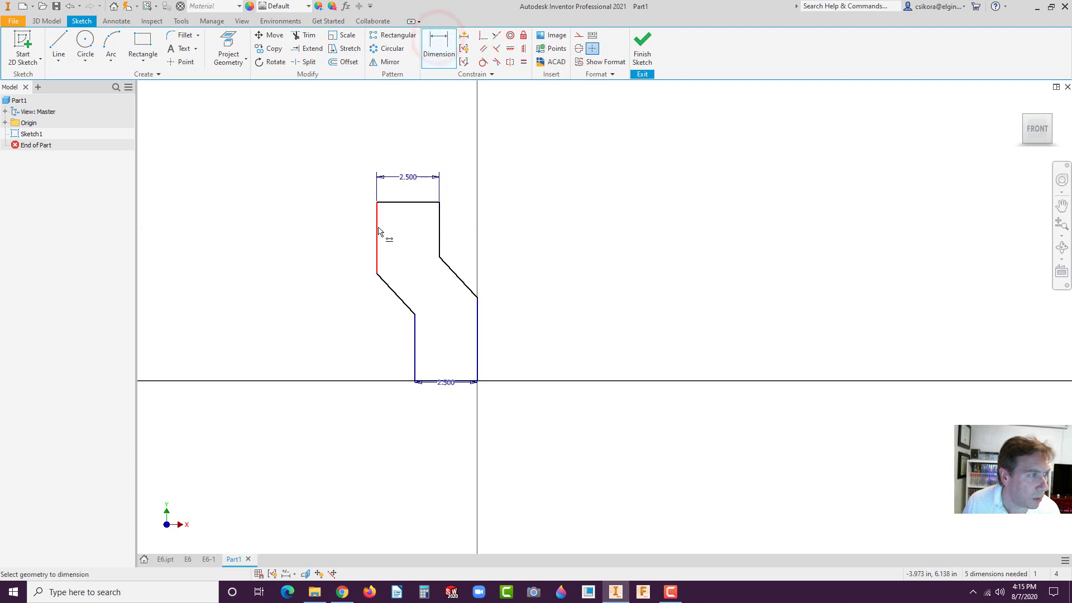
pyautogui.click(387, 285)
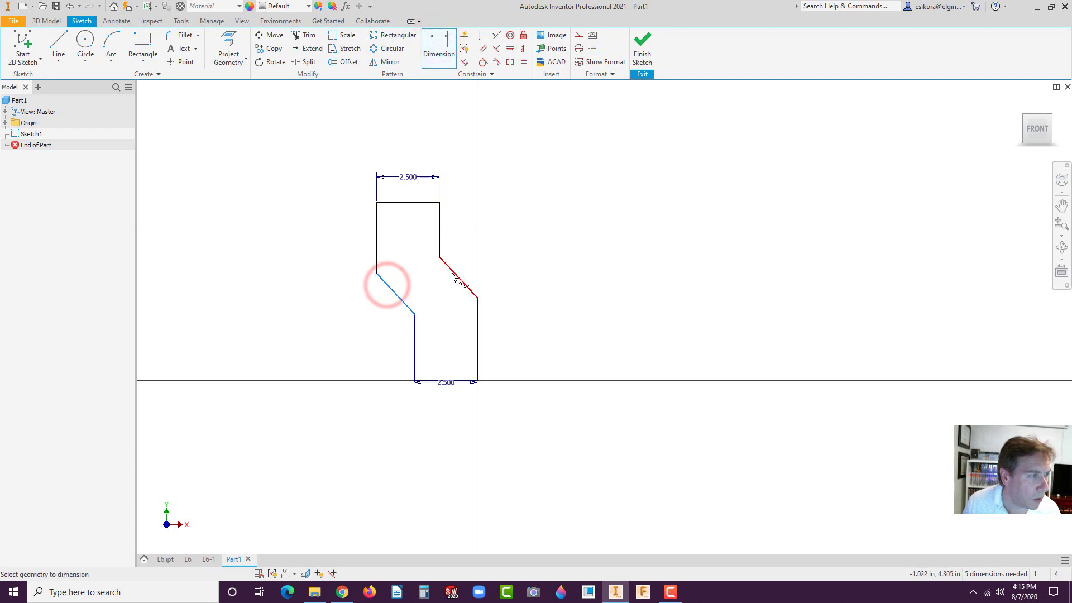
pyautogui.click(453, 276)
pyautogui.click(496, 353)
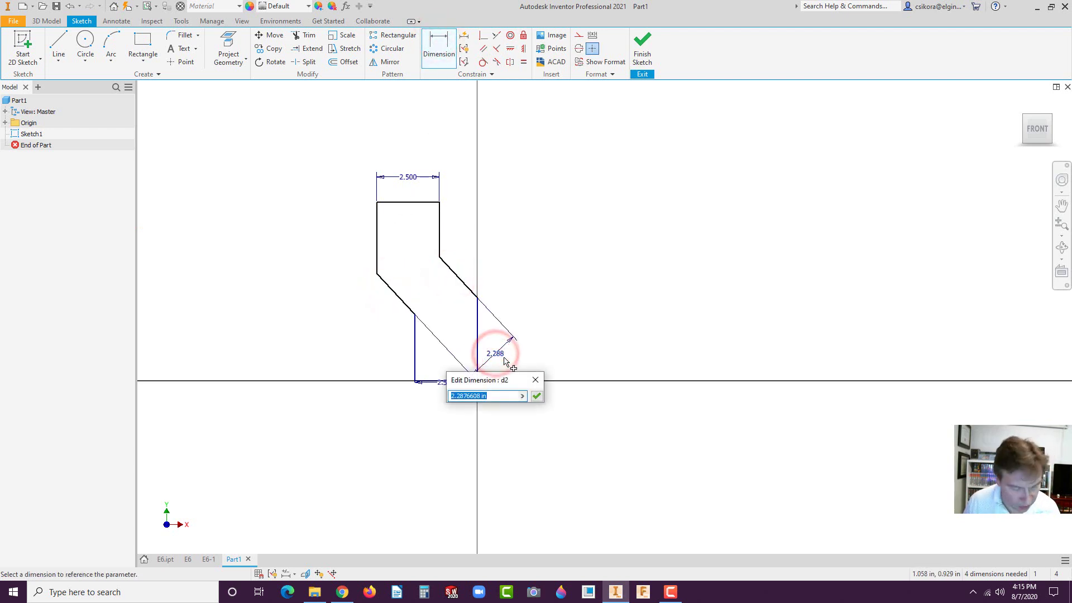
pyautogui.write('3')
pyautogui.press('Return')
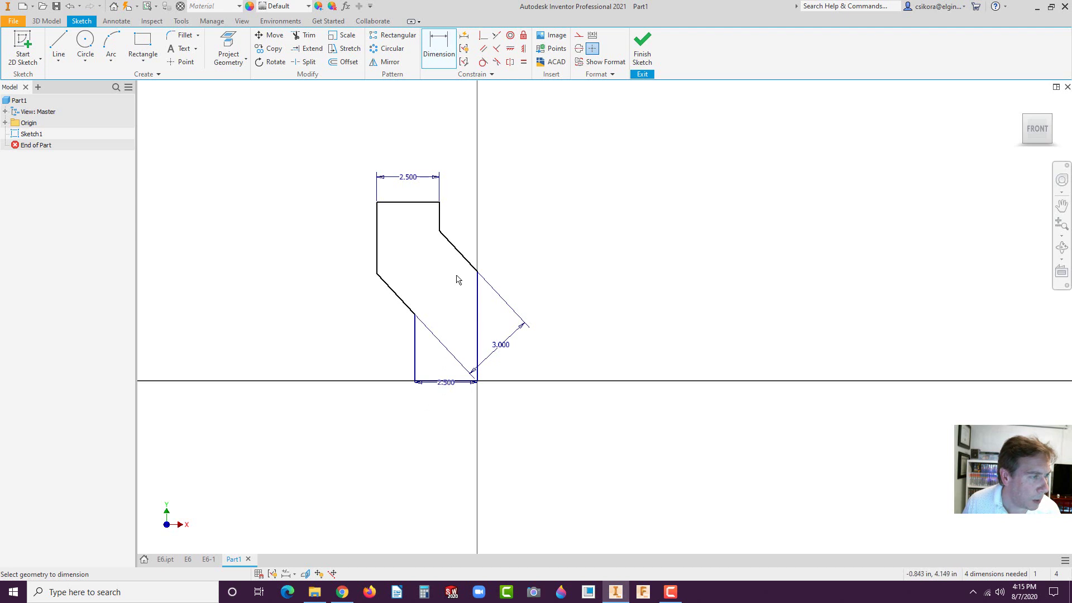
# Check the L6 shroud drawing's dimensions in Chrome and return to the Inventor sketch.
pyautogui.click(343, 598)
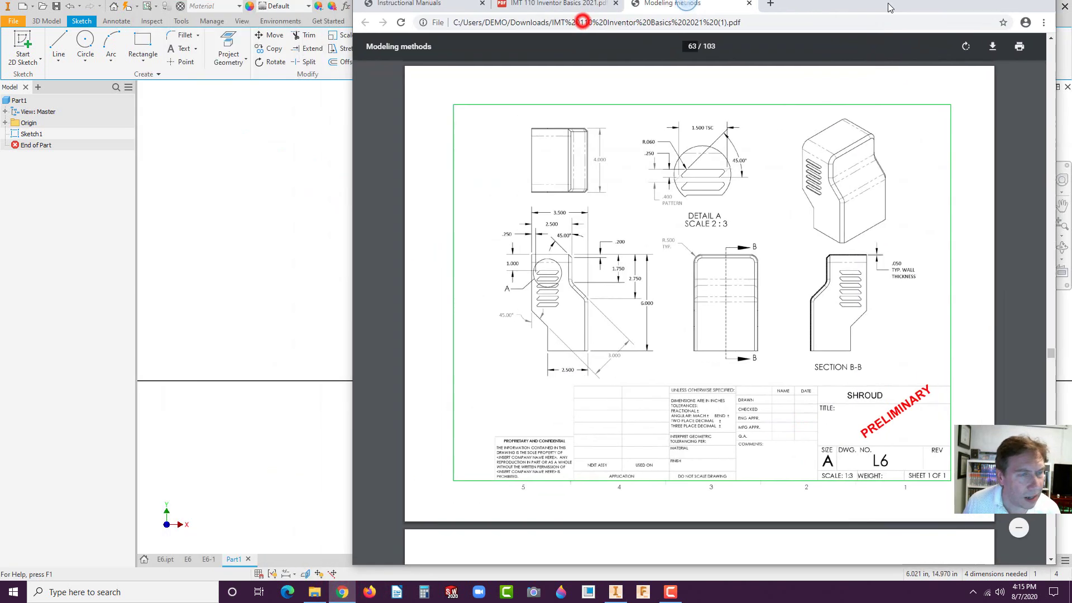
pyautogui.click(992, 6)
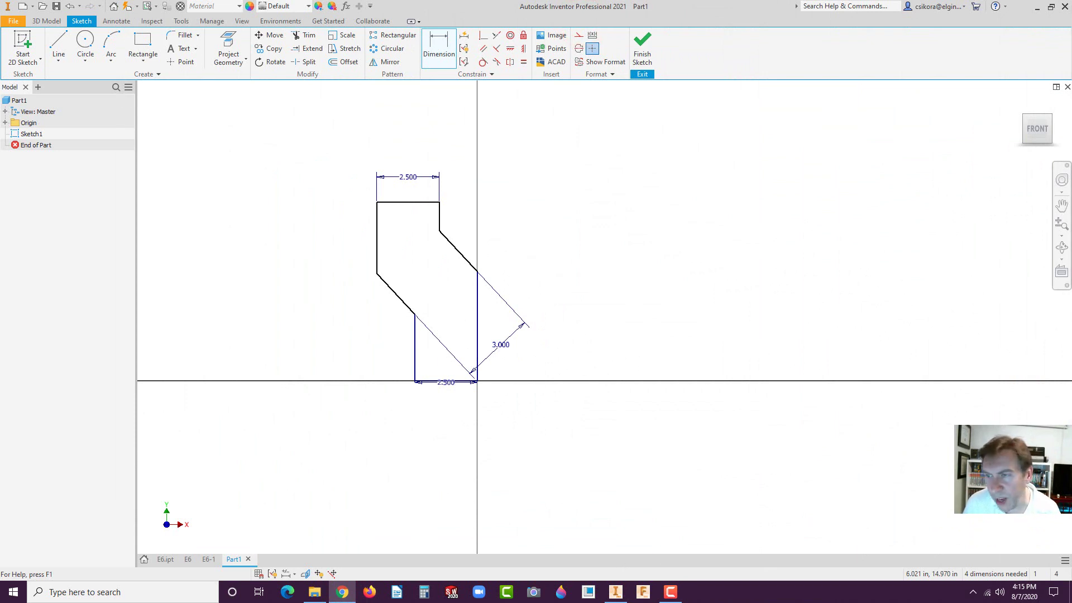
# Dimension the horizontal distance between the profile's upper-left vertical edge and its lower-right vertical edge as 3.5 in.
pyautogui.click(377, 247)
pyautogui.click(478, 294)
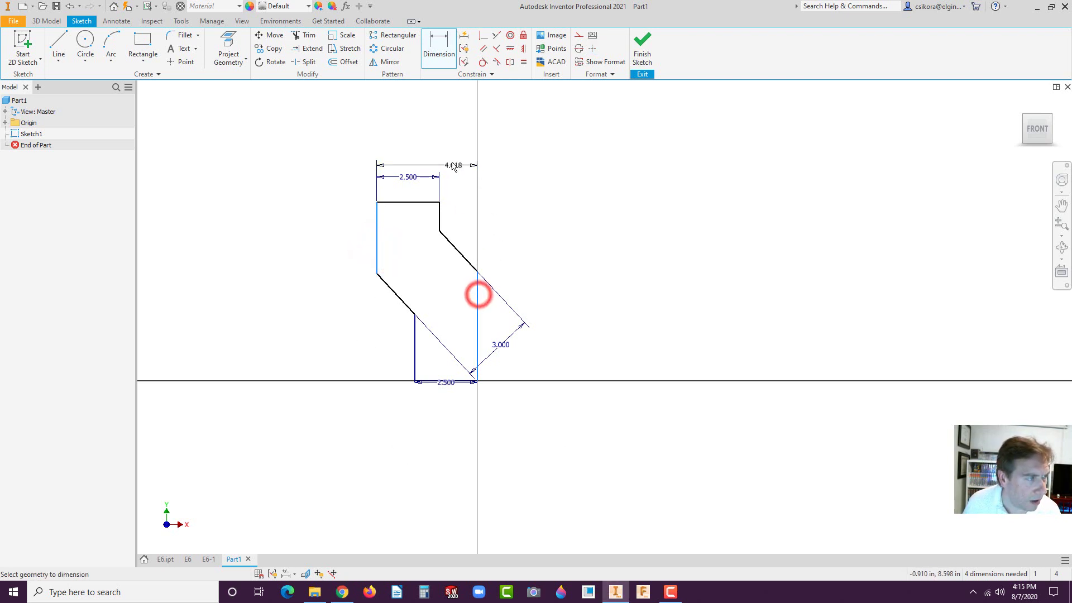
pyautogui.click(439, 146)
pyautogui.write('3.5')
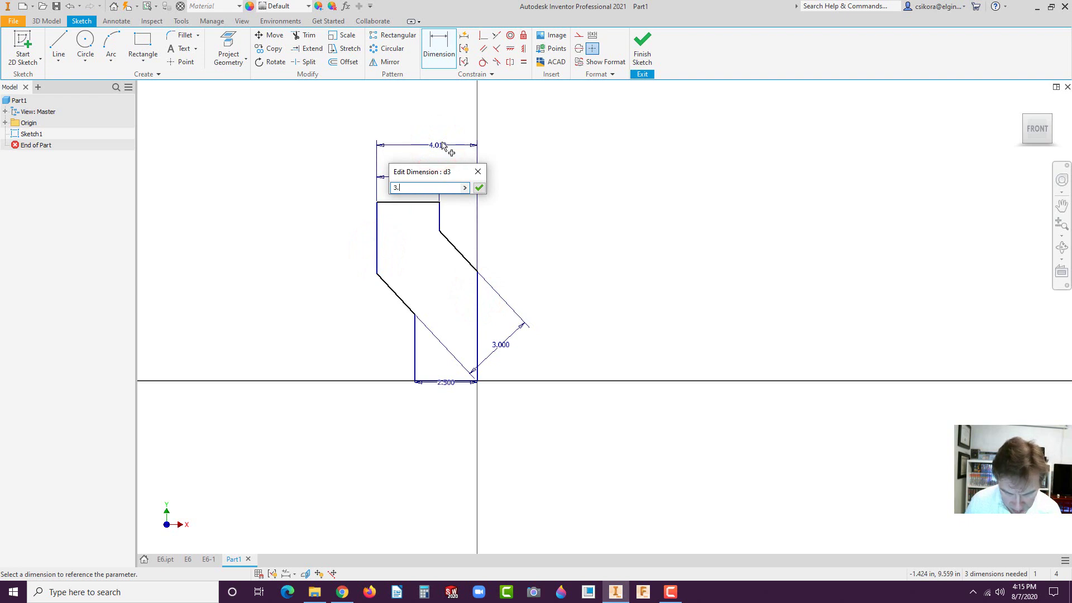
pyautogui.press('Return')
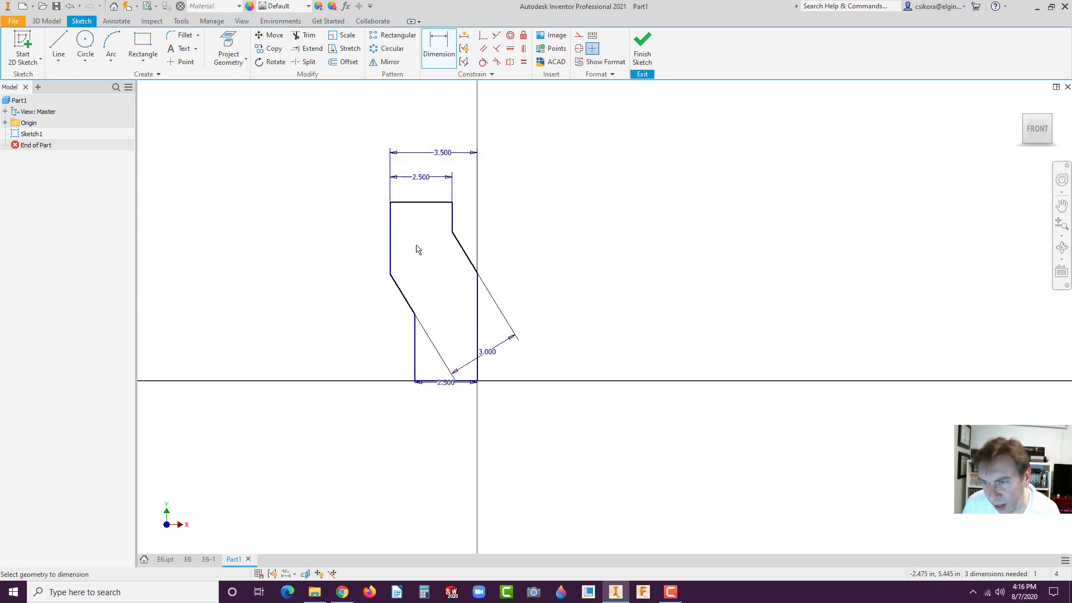
# Add a 45-degree angle dimension between the upper-left vertical edge and the lower slanted edge.
pyautogui.click(391, 257)
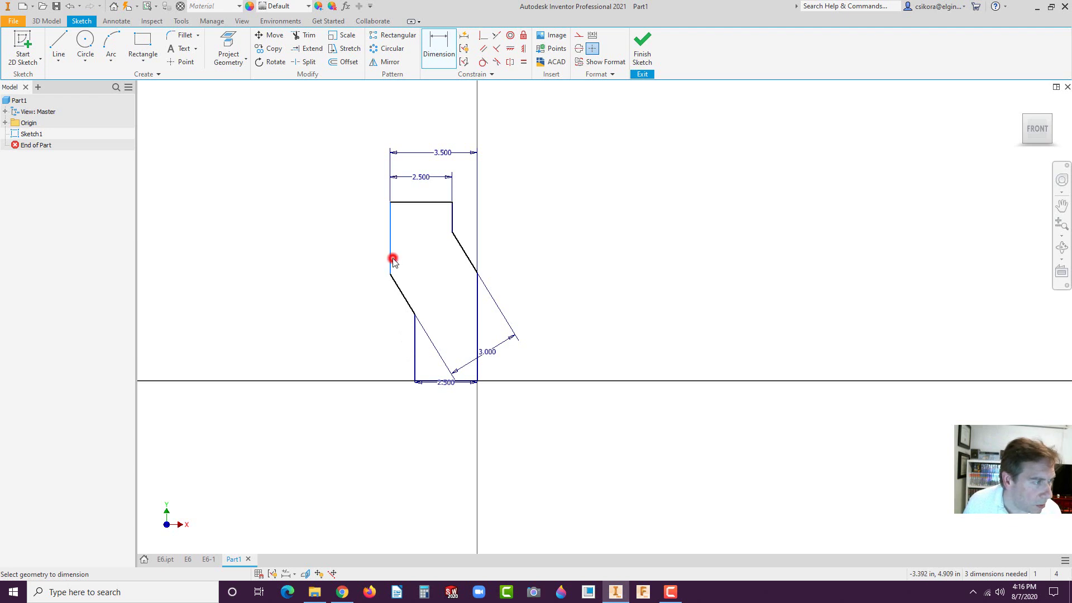
pyautogui.click(401, 301)
pyautogui.click(410, 320)
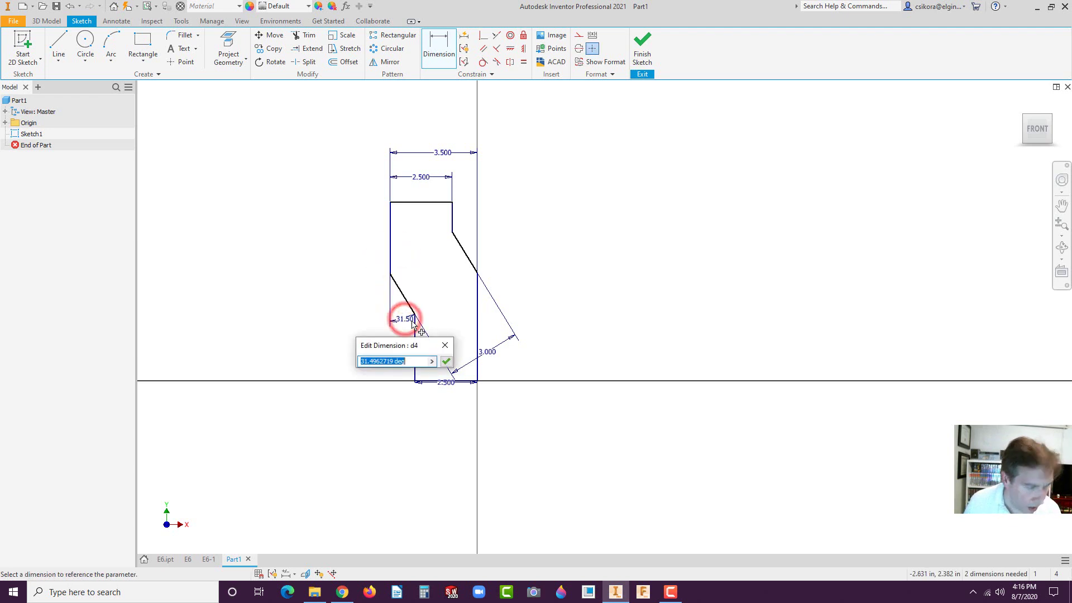
pyautogui.write('45')
pyautogui.press('Return')
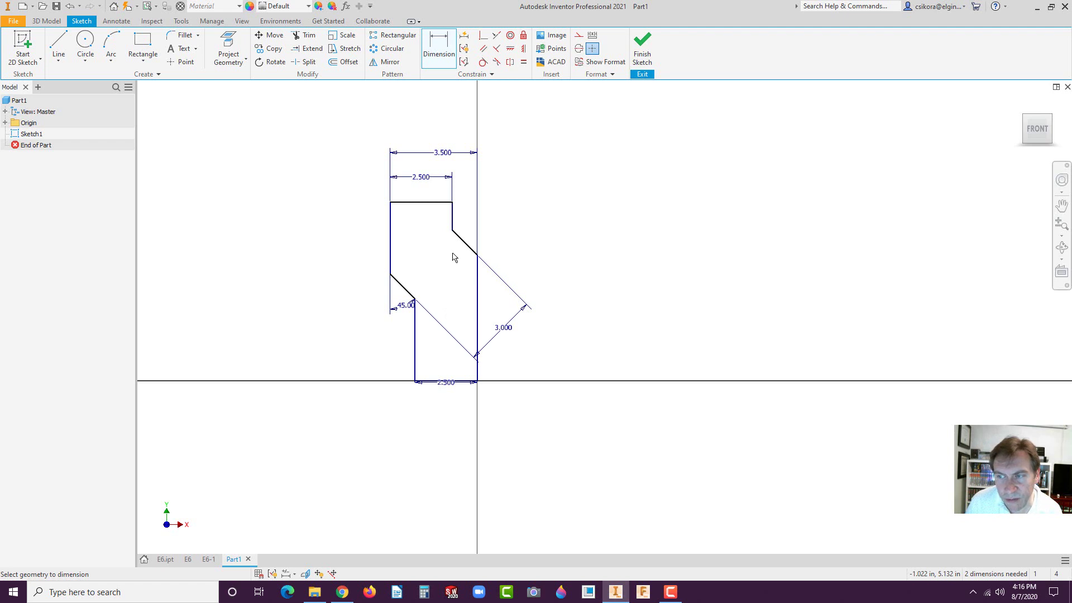
# Dimension the profile's overall height from the top edge to the bottom edge as 6 in.
pyautogui.click(428, 202)
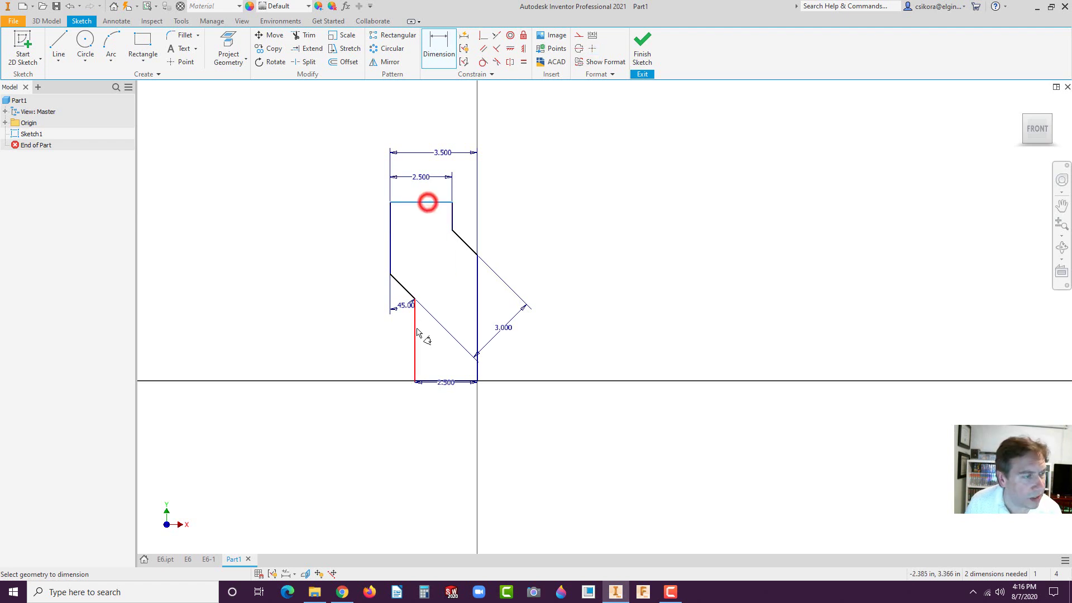
pyautogui.click(471, 383)
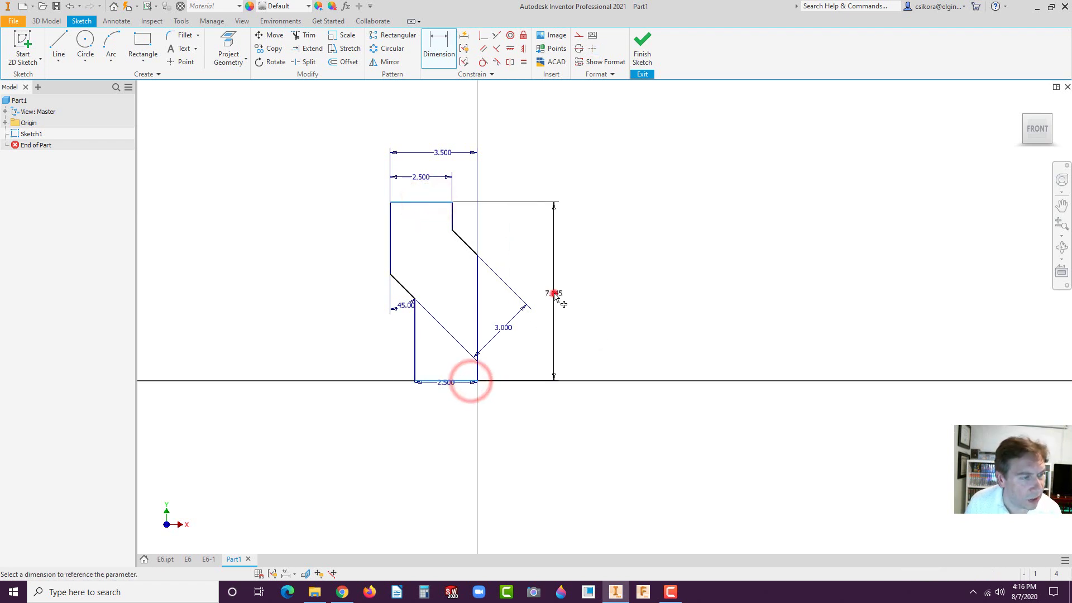
pyautogui.click(558, 293)
pyautogui.write('6')
pyautogui.press('Return')
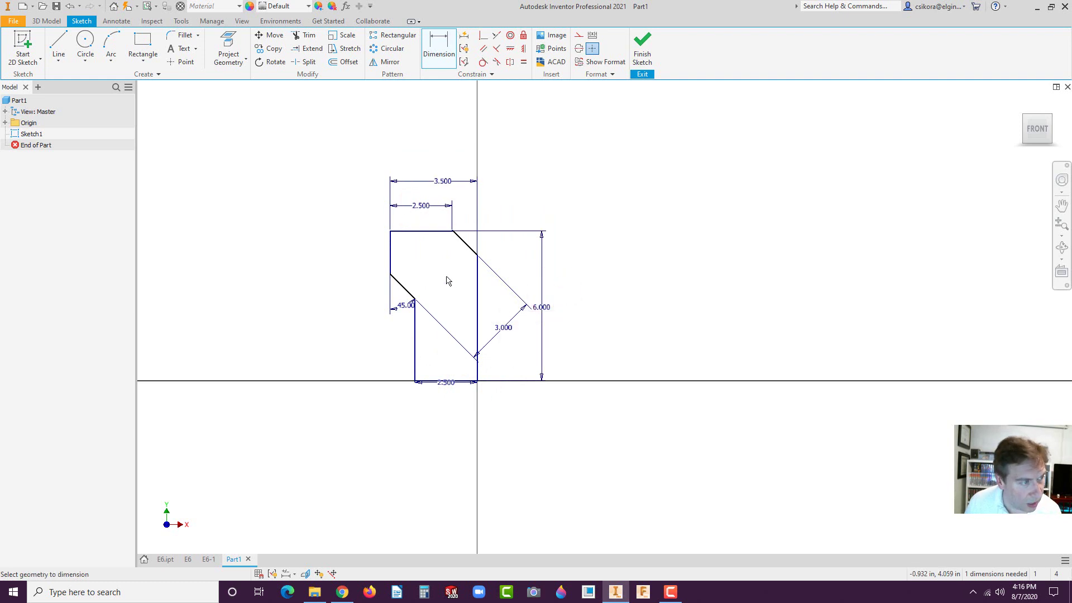
# Dimension the vertical distance from the top edge to the lower end of the right slanted edge as 2.75 in.
pyautogui.click(478, 256)
pyautogui.click(431, 232)
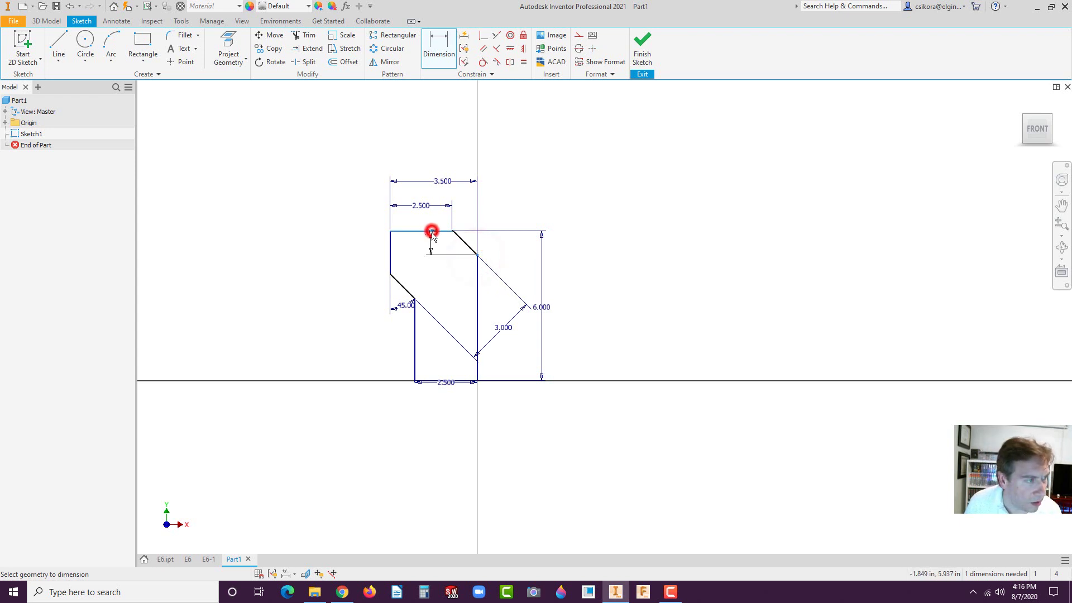
pyautogui.click(510, 243)
pyautogui.write('2')
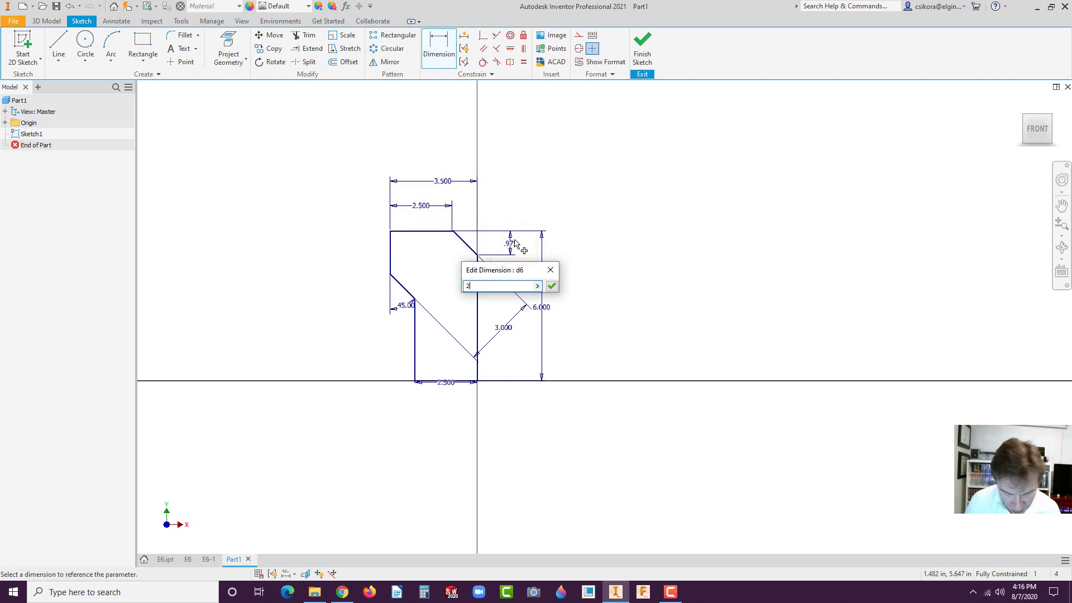
pyautogui.write('.75')
pyautogui.press('Return')
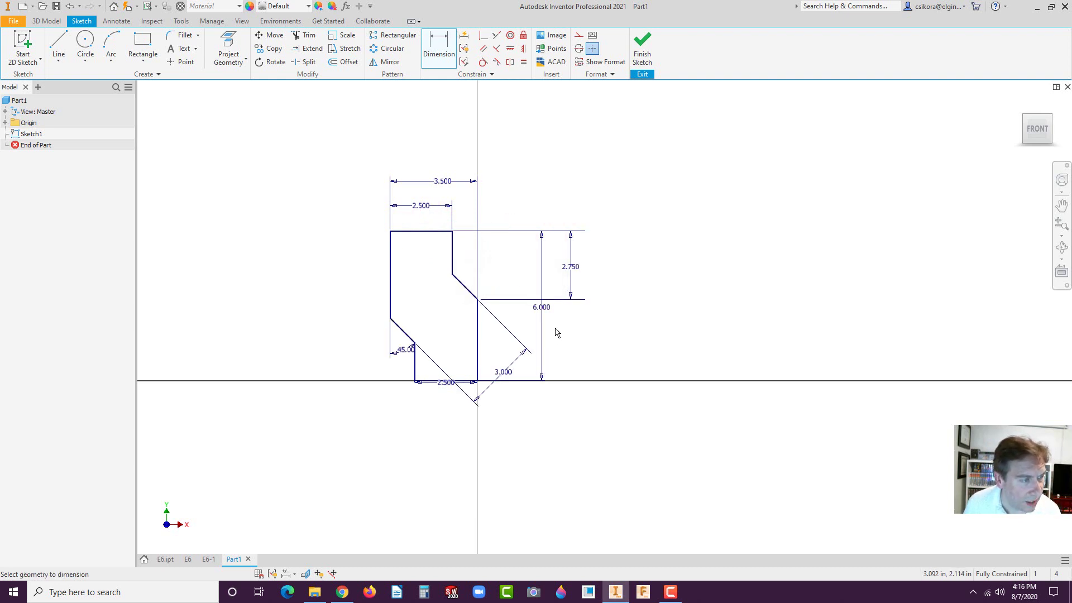
# Move the overall height, slanted-width, bottom-width and angle dimensions farther outside the profile to separate them.
pyautogui.click(541, 308)
pyautogui.click(581, 347)
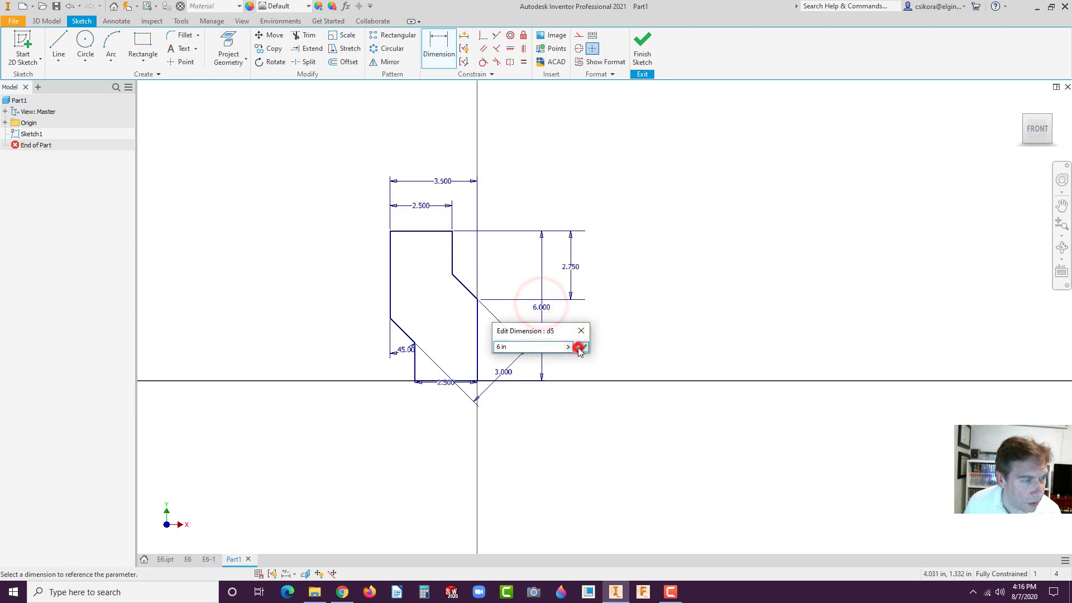
pyautogui.moveTo(544, 306); pyautogui.dragTo(608, 308)
pyautogui.moveTo(504, 370); pyautogui.dragTo(522, 393)
pyautogui.moveTo(440, 384); pyautogui.dragTo(439, 407)
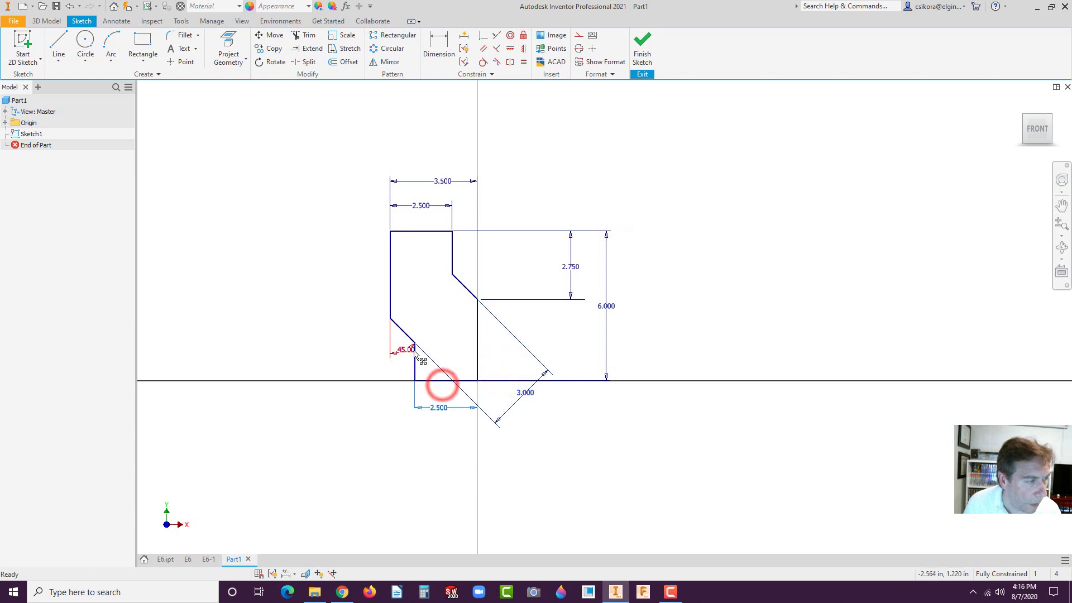
pyautogui.moveTo(405, 350); pyautogui.dragTo(369, 334)
pyautogui.click(313, 351)
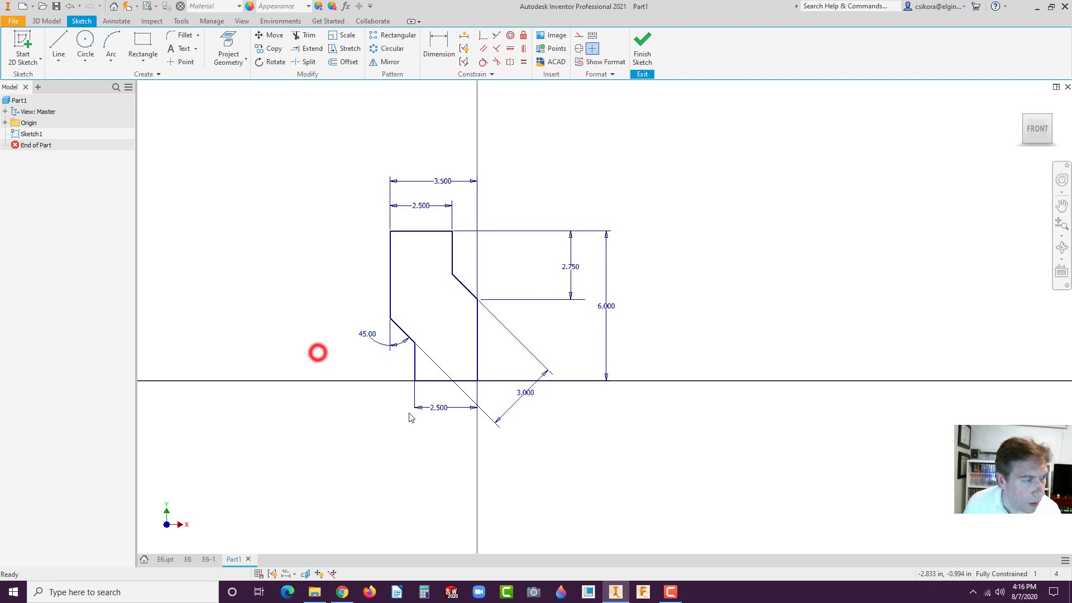
# Reposition the slanted-width dimension inside the profile, between the two slanted edges.
pyautogui.click(524, 392)
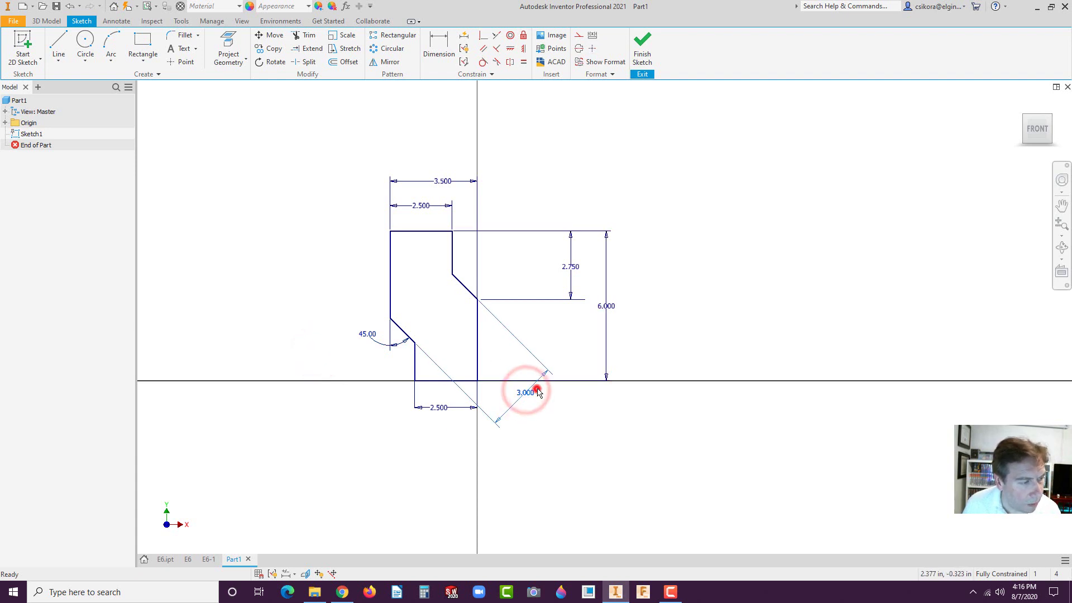
pyautogui.moveTo(527, 391); pyautogui.dragTo(437, 311)
pyautogui.click(530, 350)
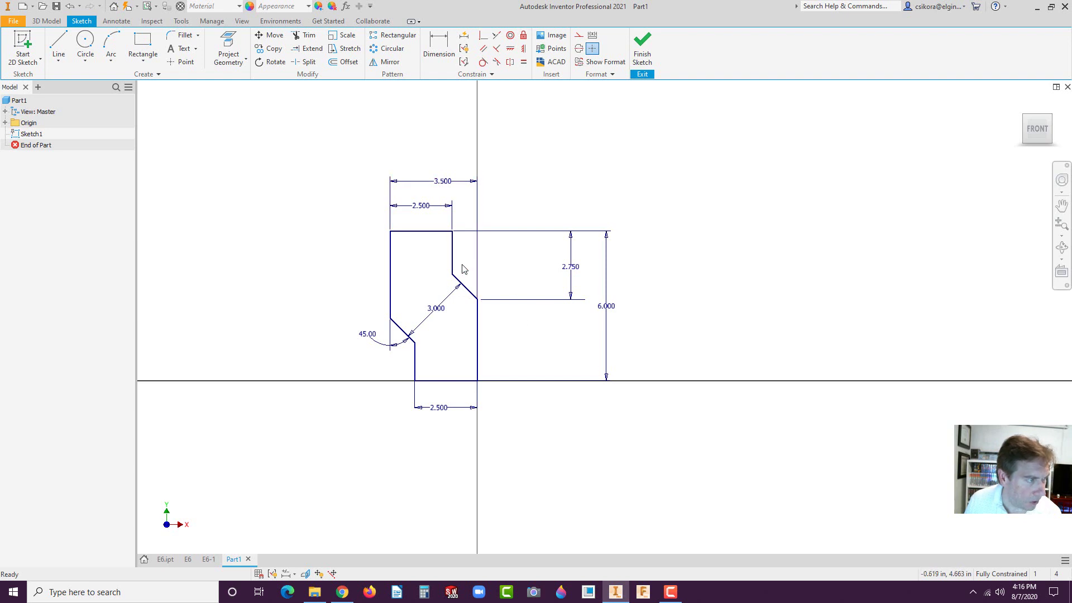
pyautogui.click(453, 278)
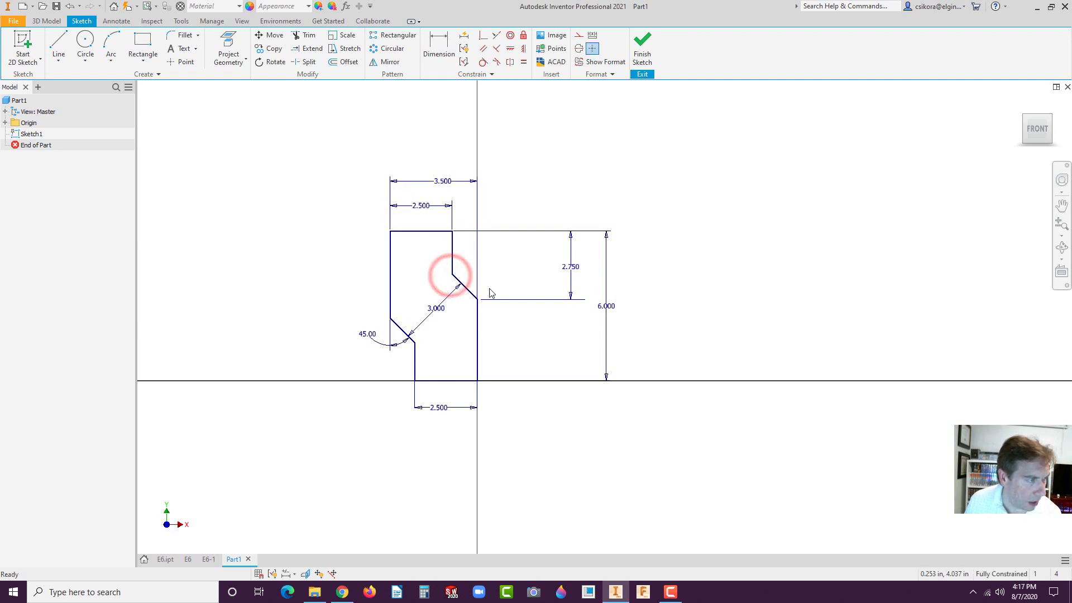
pyautogui.click(501, 319)
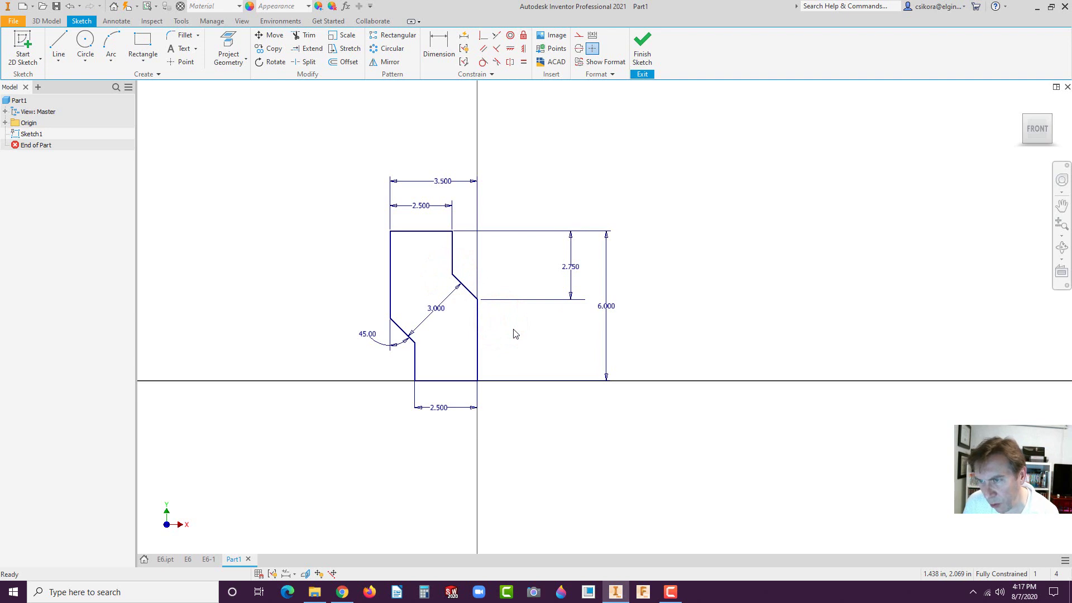
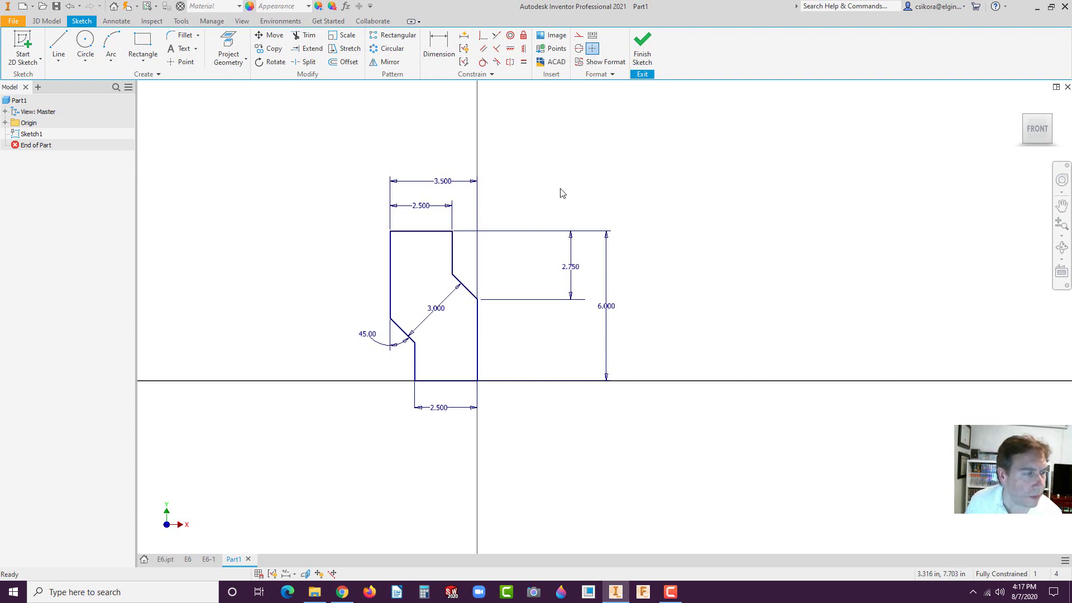
# Move the 2.750 and overall height dimensions closer to the profile's right side.
pyautogui.click(569, 267)
pyautogui.moveTo(569, 266); pyautogui.dragTo(495, 267)
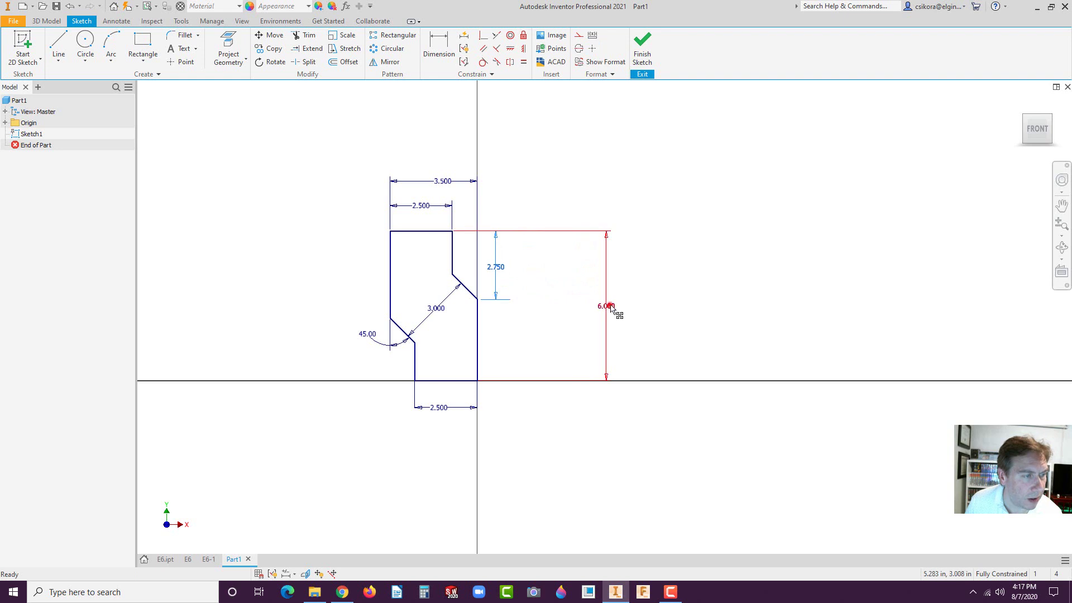
pyautogui.moveTo(608, 305); pyautogui.dragTo(531, 308)
pyautogui.click(636, 286)
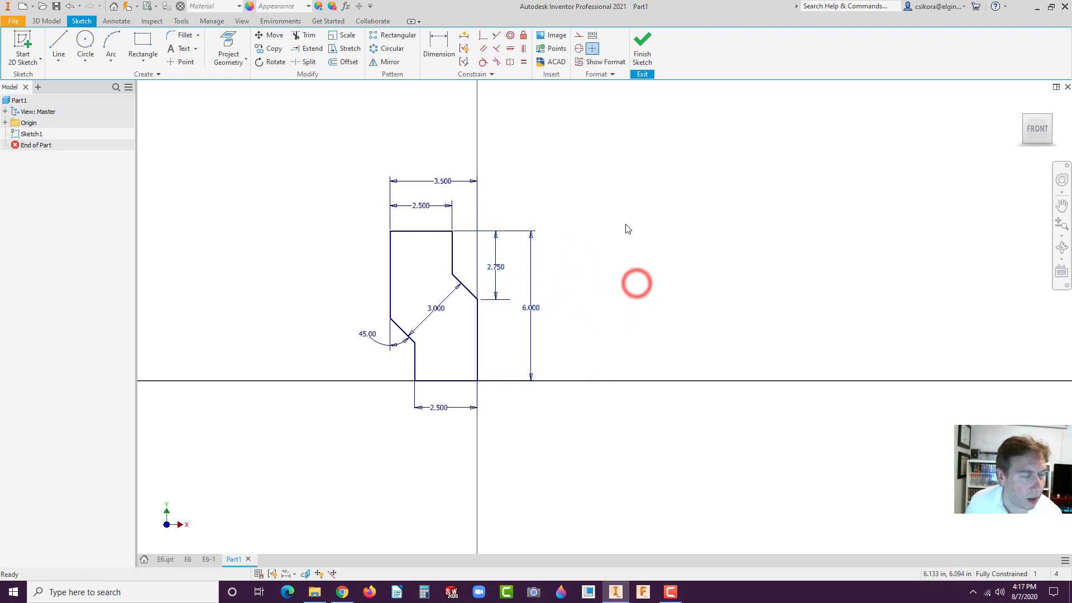
# Finish the sketch and extrude the profile symmetrically with a distance of 4 in.
pyautogui.click(642, 50)
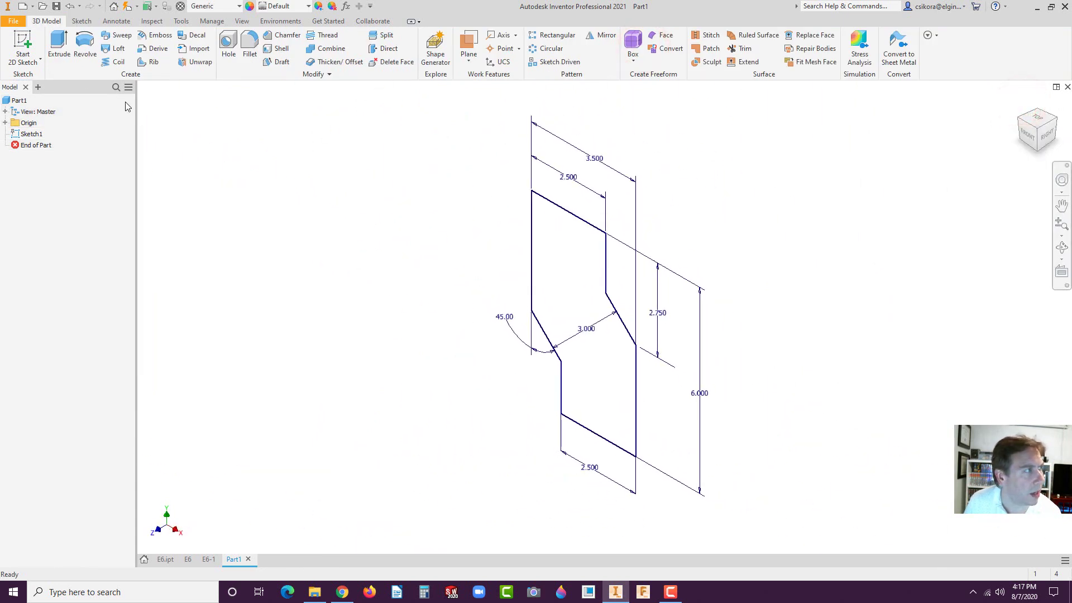
pyautogui.click(59, 45)
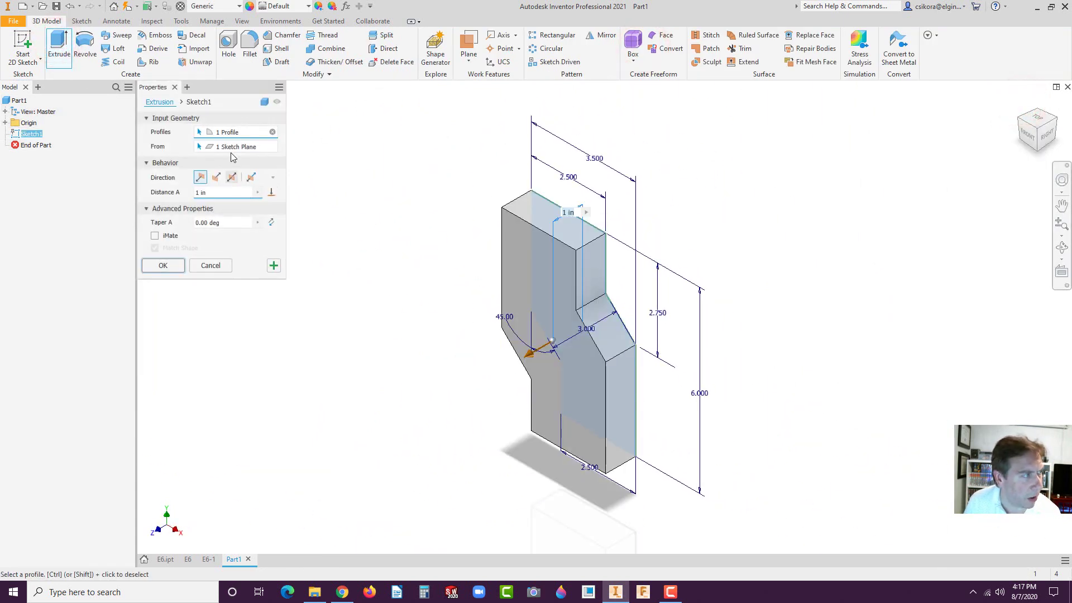
pyautogui.click(231, 178)
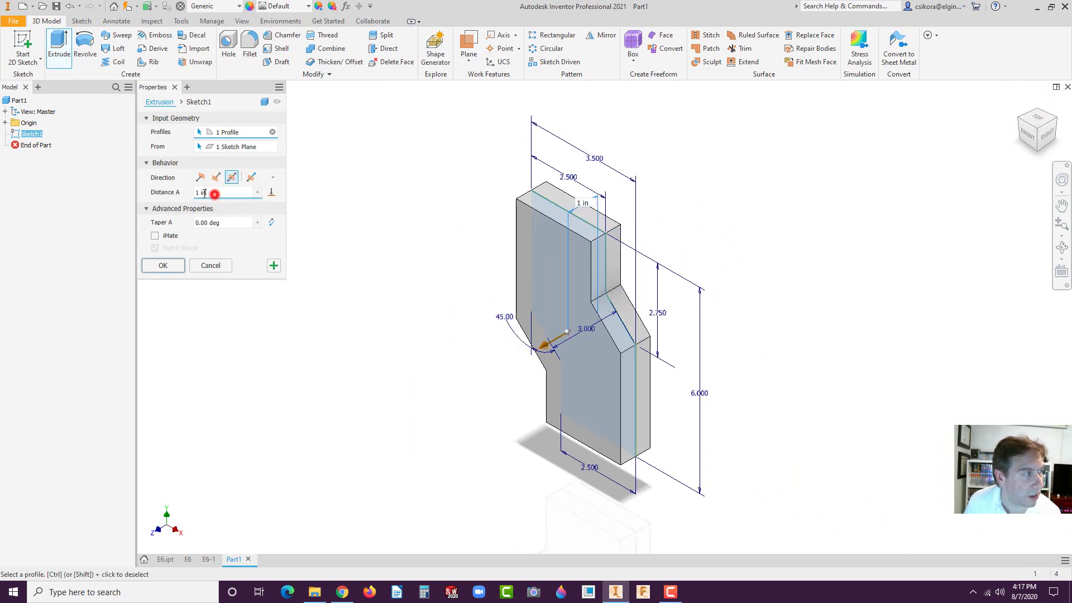
pyautogui.moveTo(215, 195); pyautogui.dragTo(182, 195)
pyautogui.write('4')
pyautogui.press('Return')
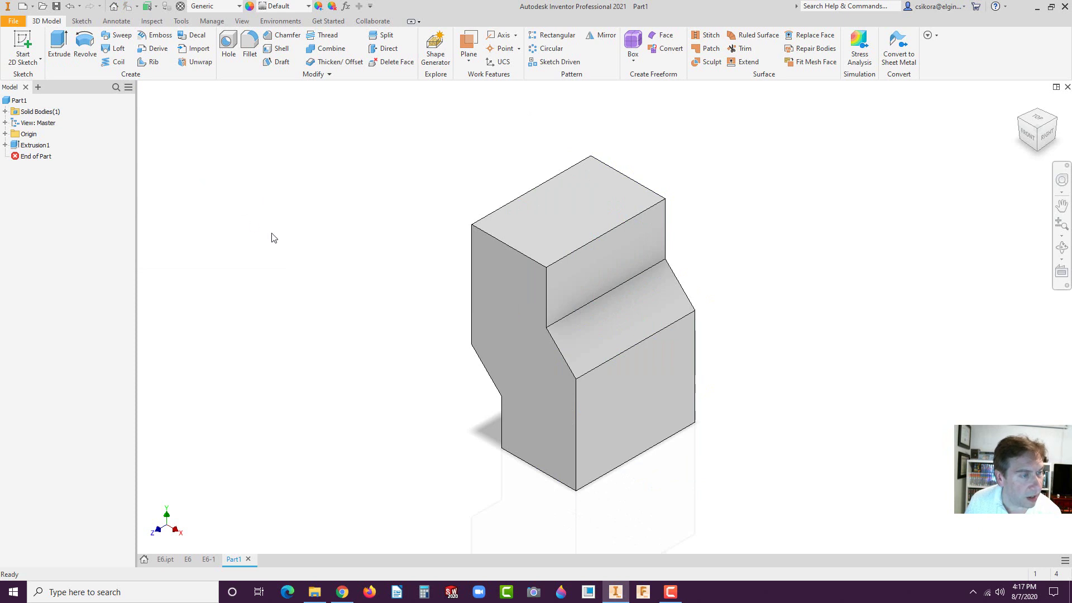
# Fillet the two short end edges of the top face and the two bend edges on the right side with a 0.5 in radius.
pyautogui.click(251, 42)
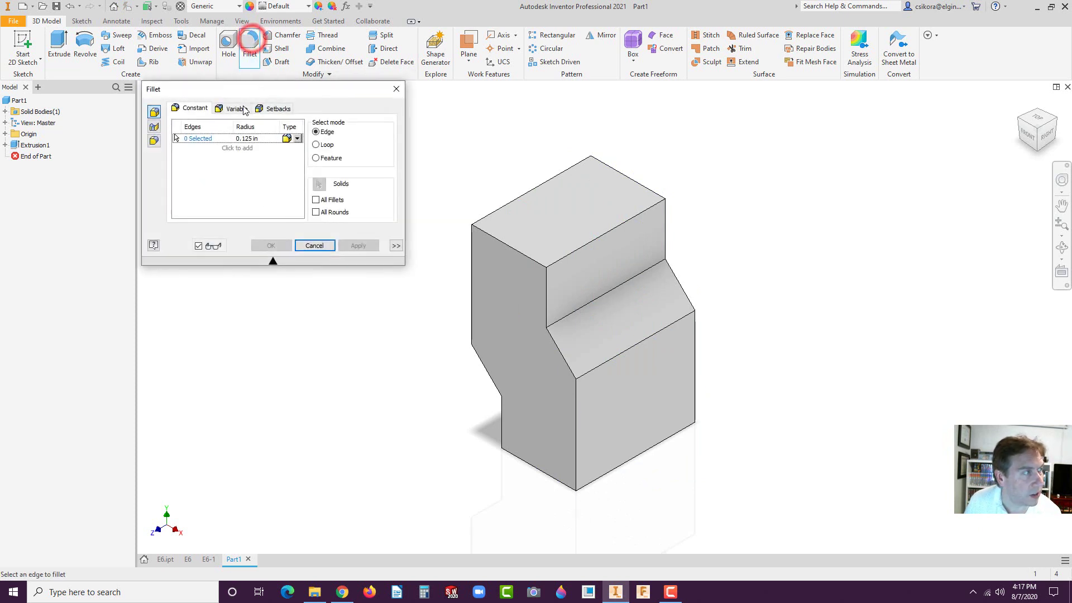
pyautogui.click(249, 138)
pyautogui.write('.5')
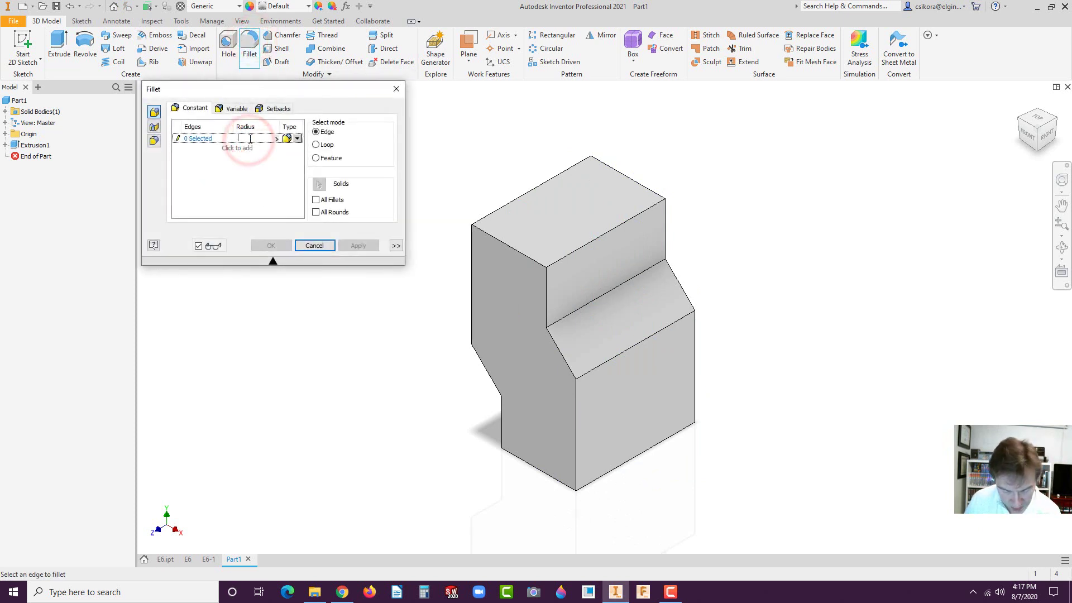
pyautogui.click(509, 251)
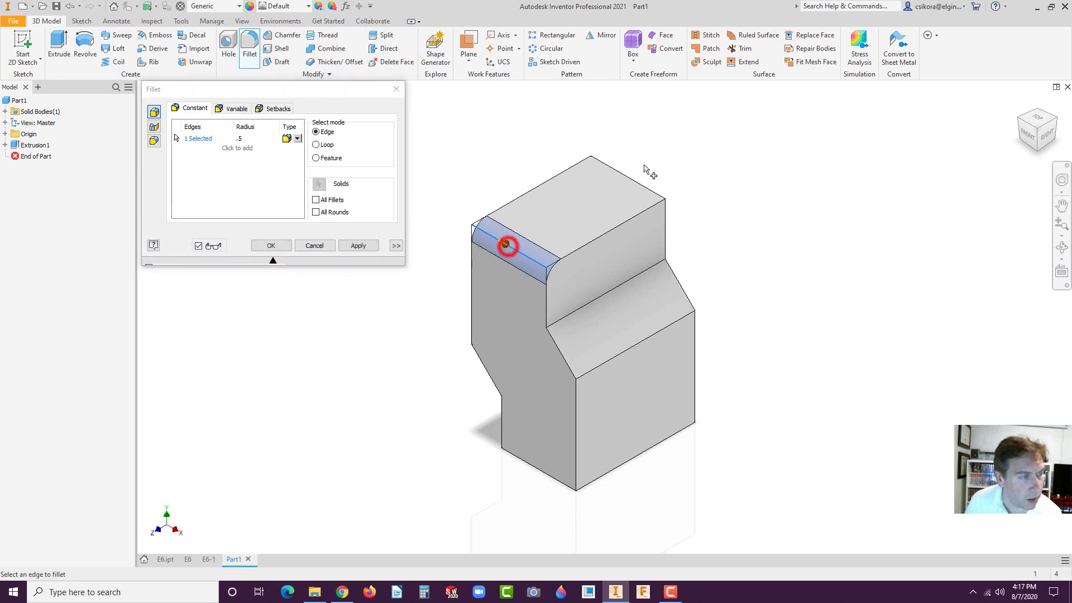
pyautogui.click(628, 179)
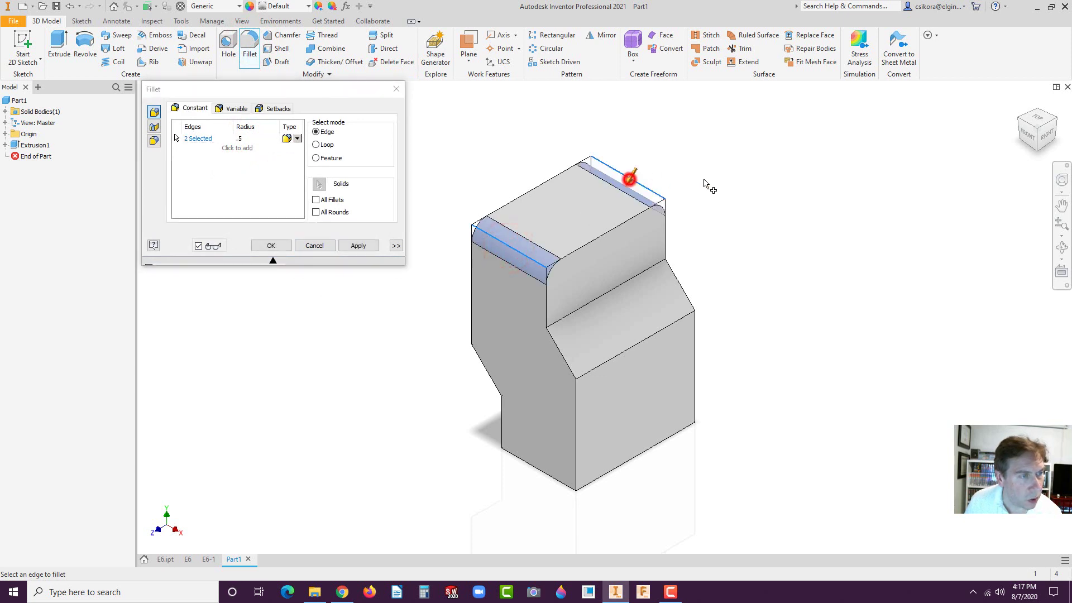
pyautogui.click(633, 277)
pyautogui.click(647, 338)
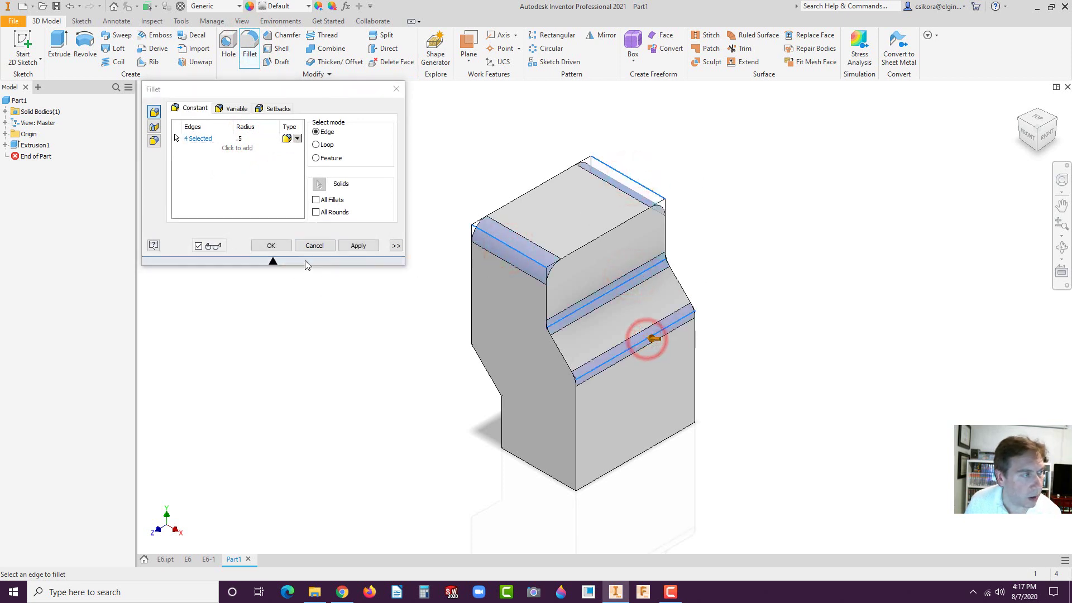
pyautogui.click(279, 245)
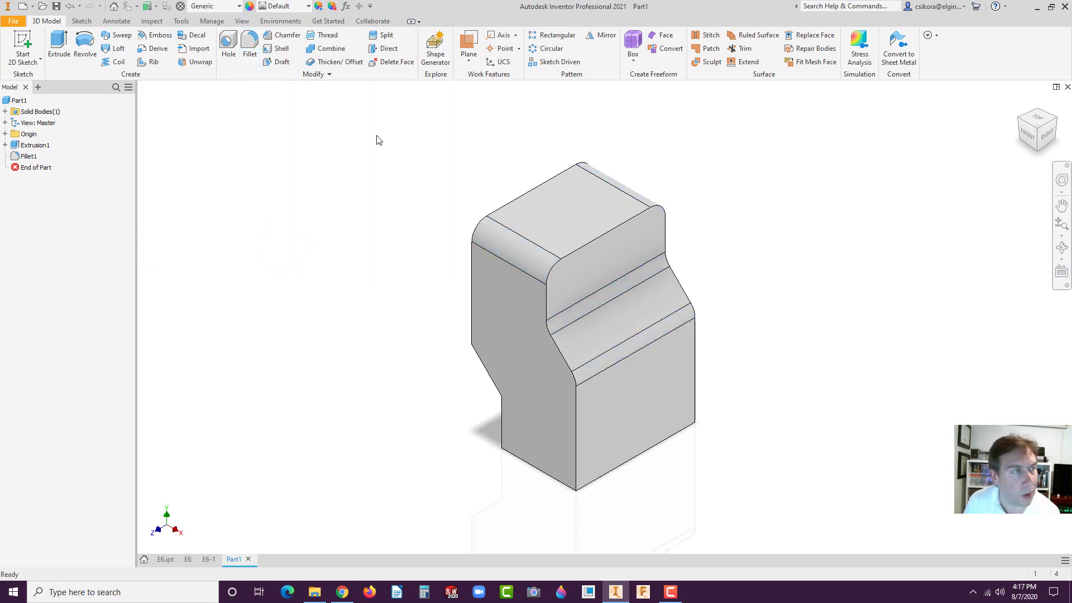
# Chamfer the edges along the stepped right side of the part with a 0.2 in distance and a 45 deg angle.
pyautogui.click(280, 37)
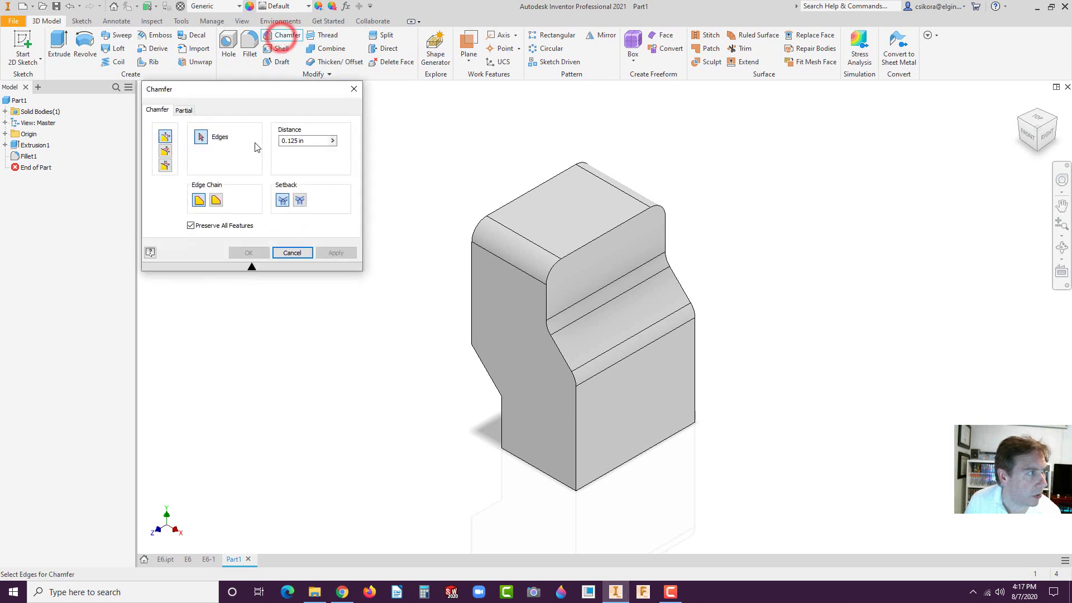
pyautogui.doubleClick(303, 141)
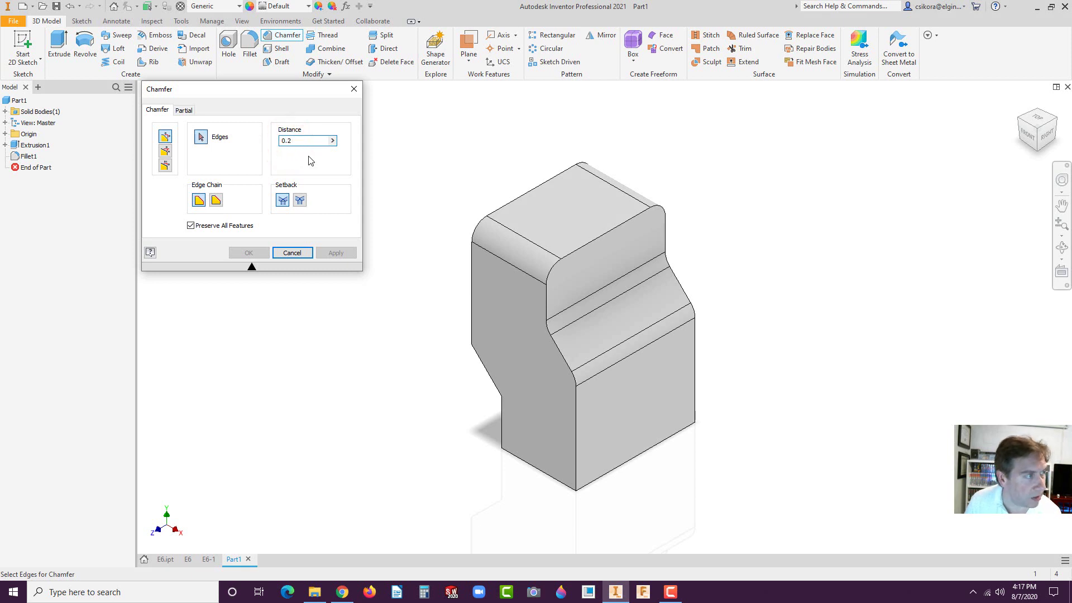
pyautogui.click(166, 151)
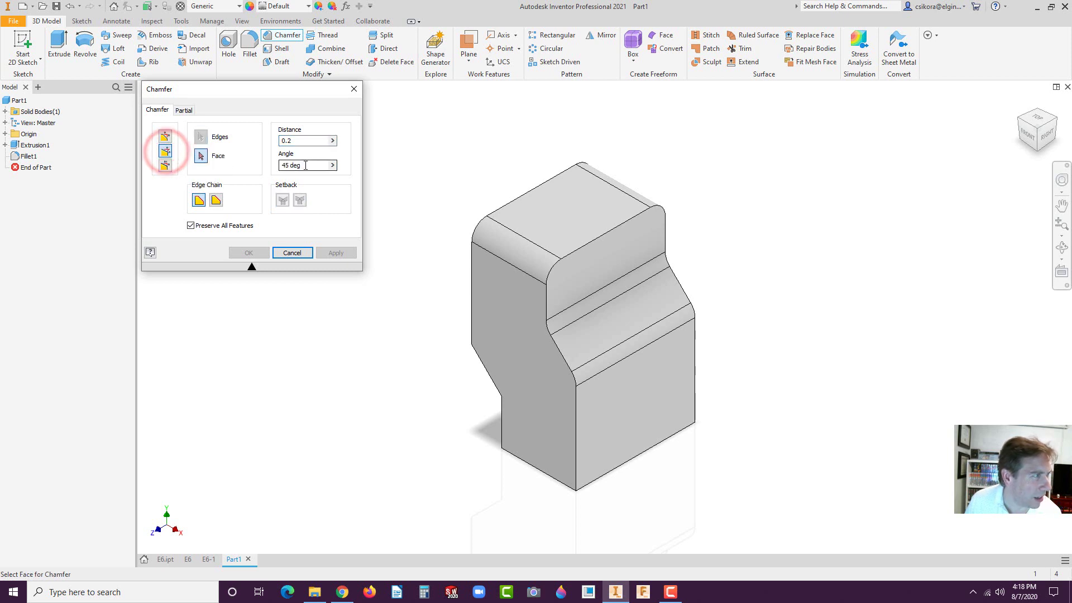
pyautogui.click(599, 238)
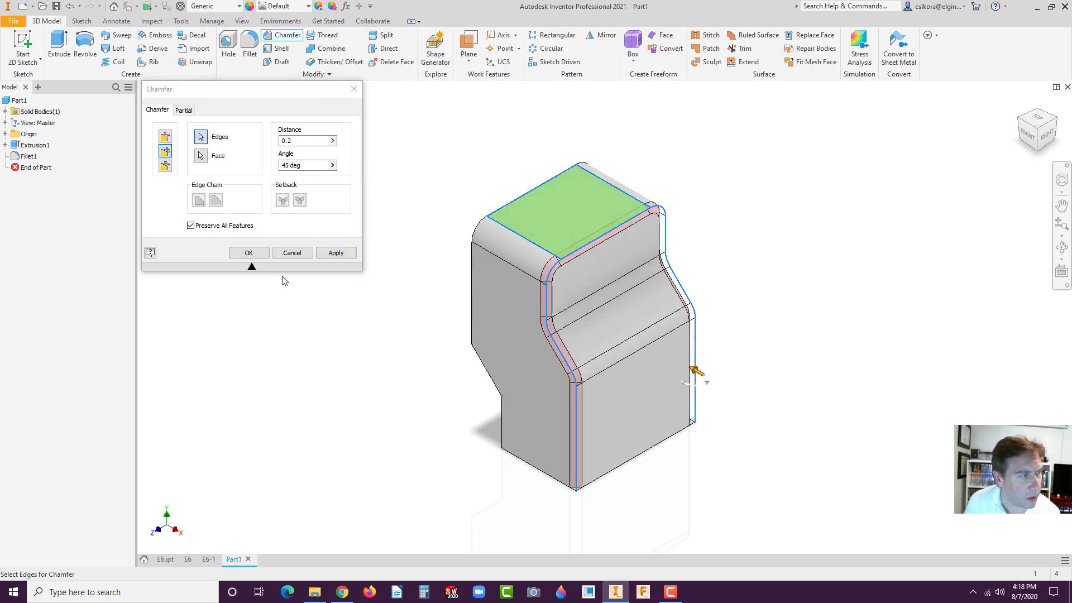
pyautogui.click(250, 249)
pyautogui.click(368, 340)
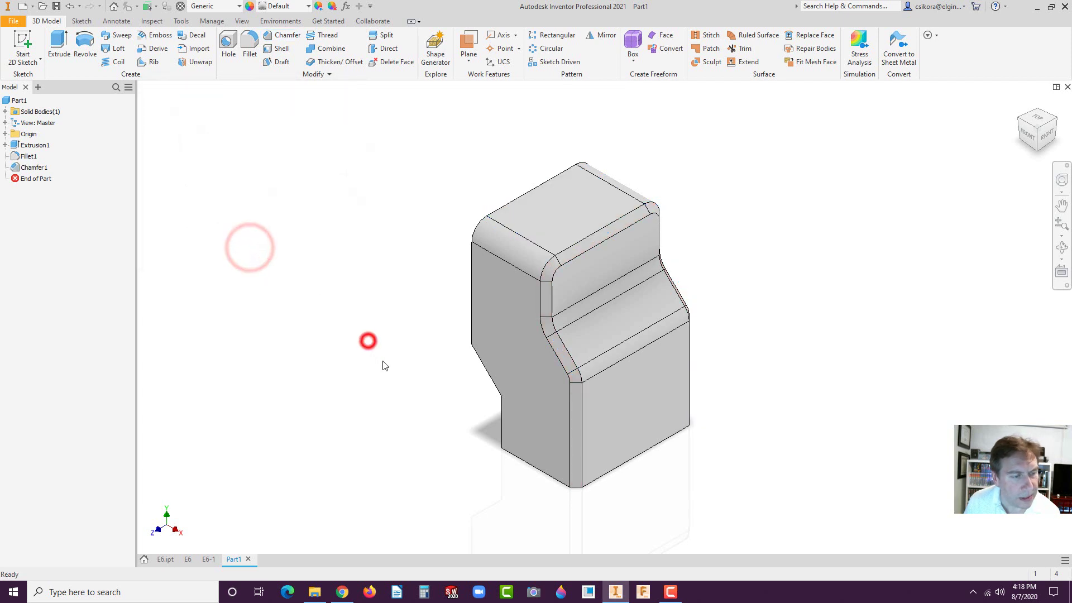
# Shell the solid body with a wall thickness of 0.05 in, without removing any faces.
pyautogui.keyDown('shift'); pyautogui.moveTo(495, 350); pyautogui.dragTo(638, 296, button='middle'); pyautogui.keyUp('shift')
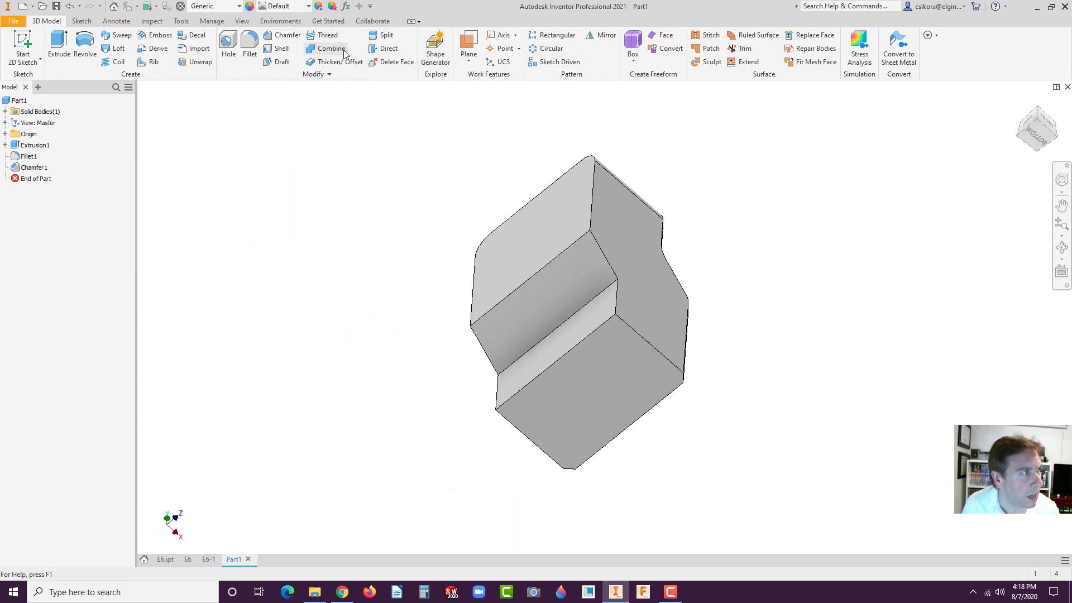
pyautogui.click(279, 49)
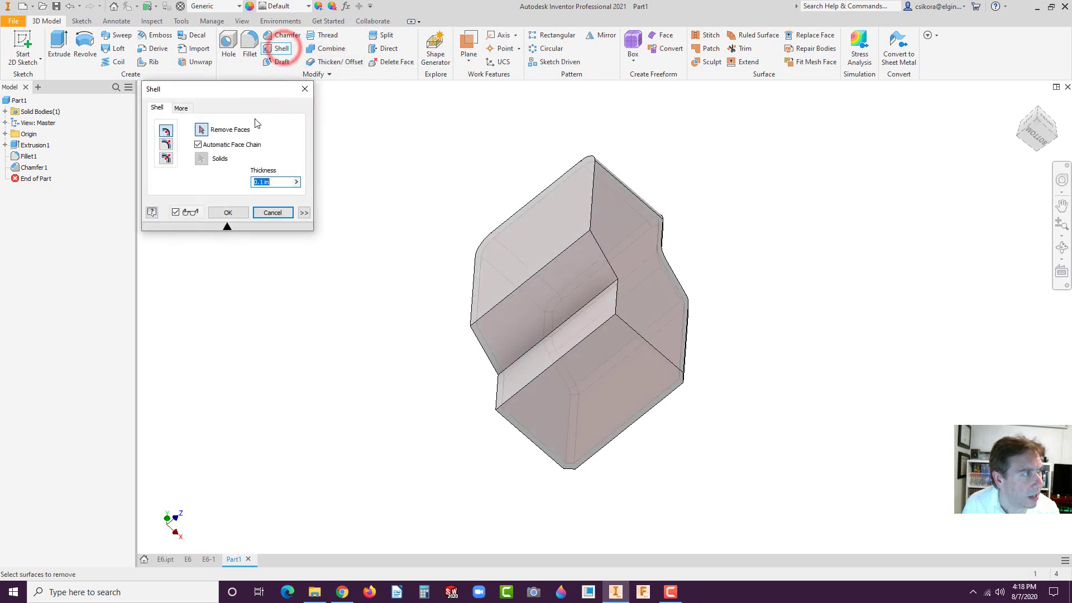
pyautogui.write('.05')
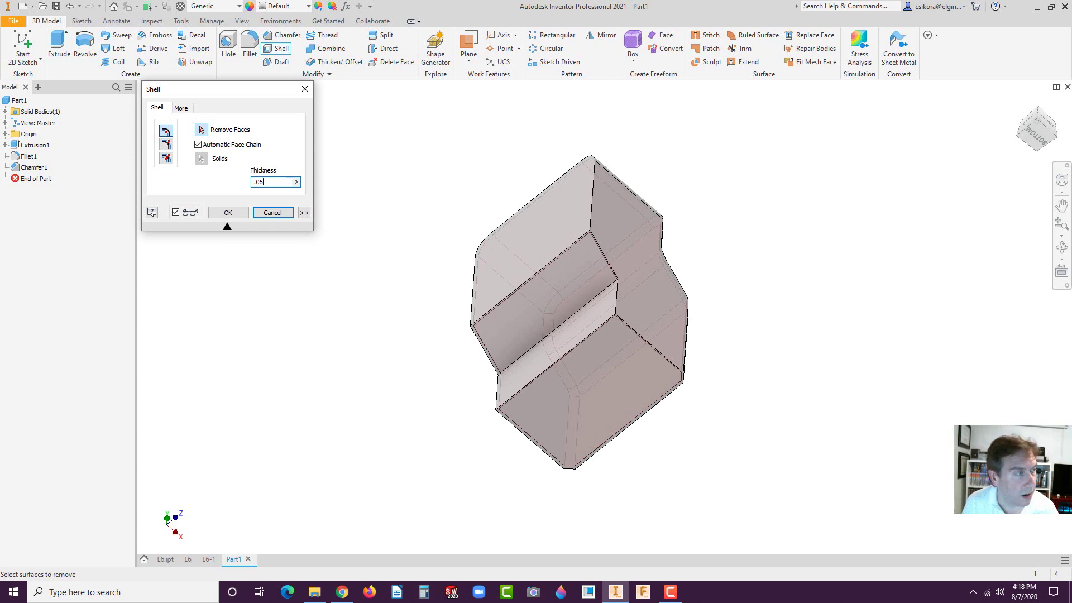
pyautogui.press('Return')
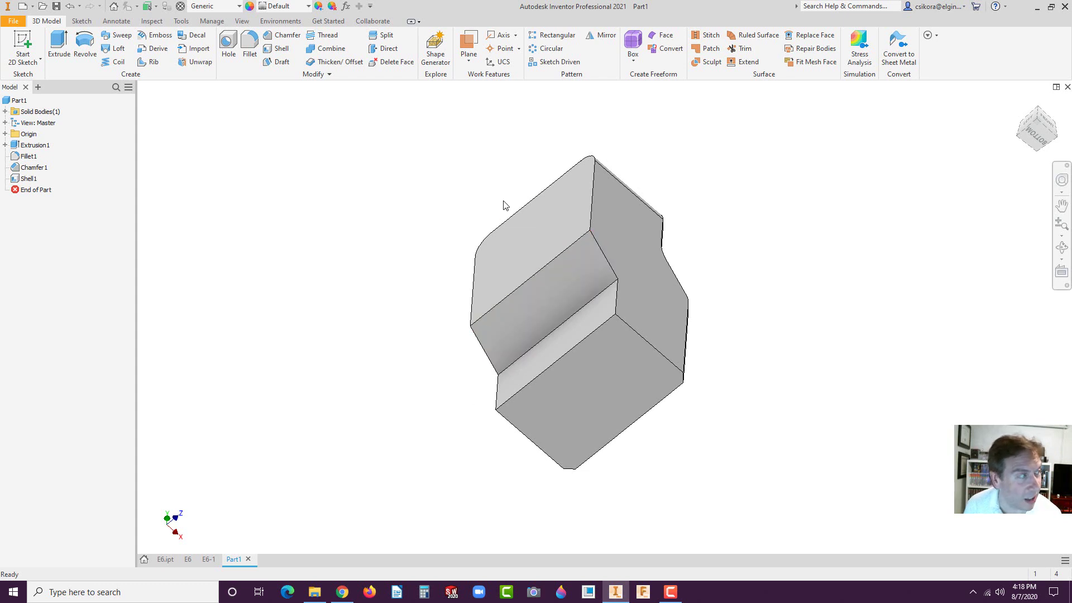
# Edit the shell to remove the upper, slanted and lower faces on the part's back side and the bottom face.
pyautogui.click(25, 178)
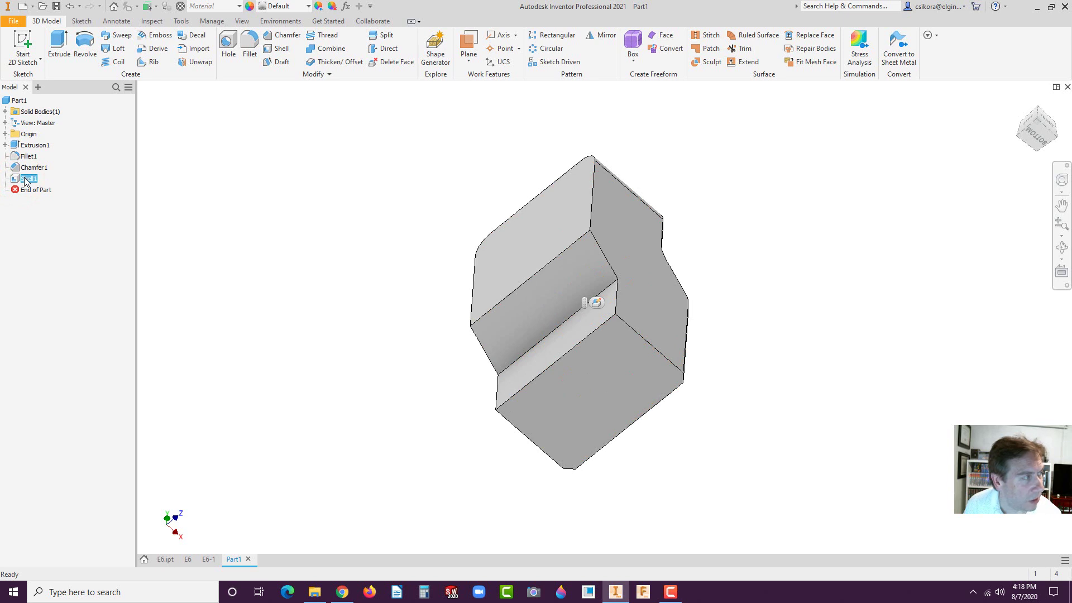
pyautogui.click(593, 302)
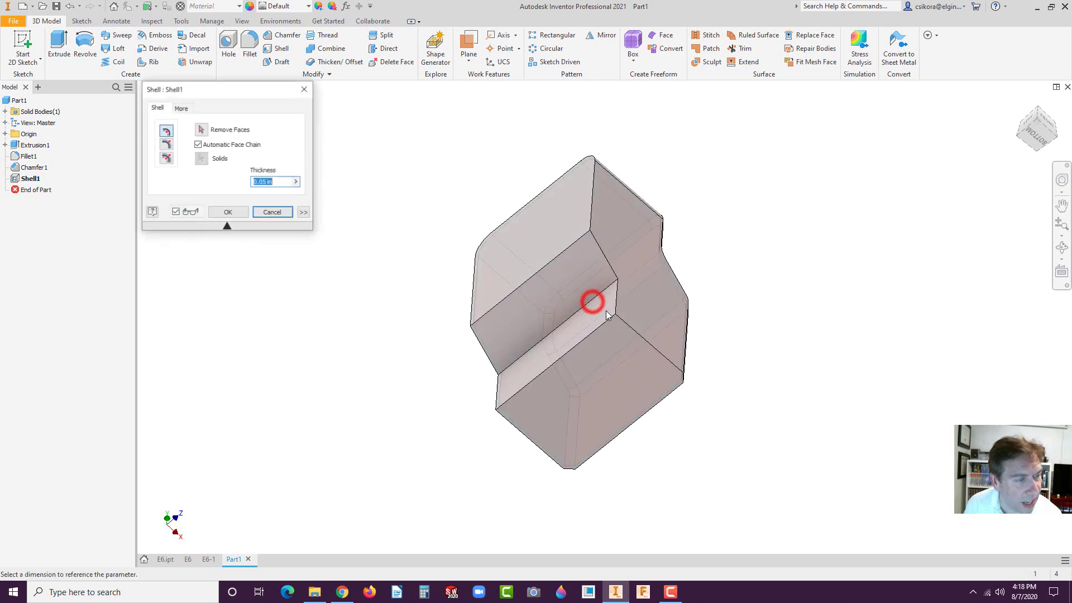
pyautogui.click(202, 131)
pyautogui.click(522, 244)
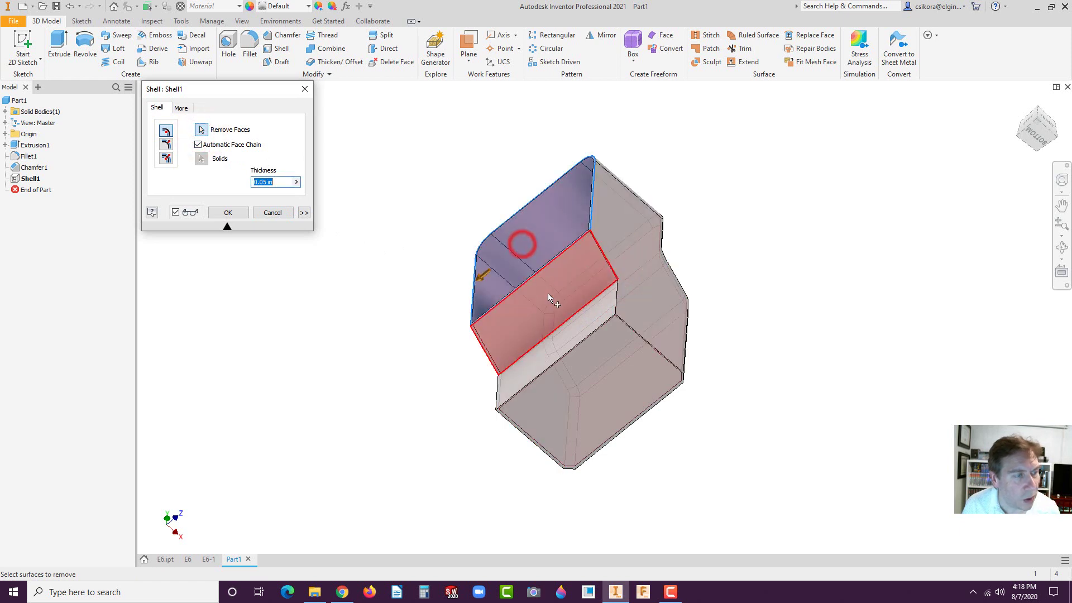
pyautogui.click(547, 295)
pyautogui.click(547, 342)
pyautogui.click(589, 380)
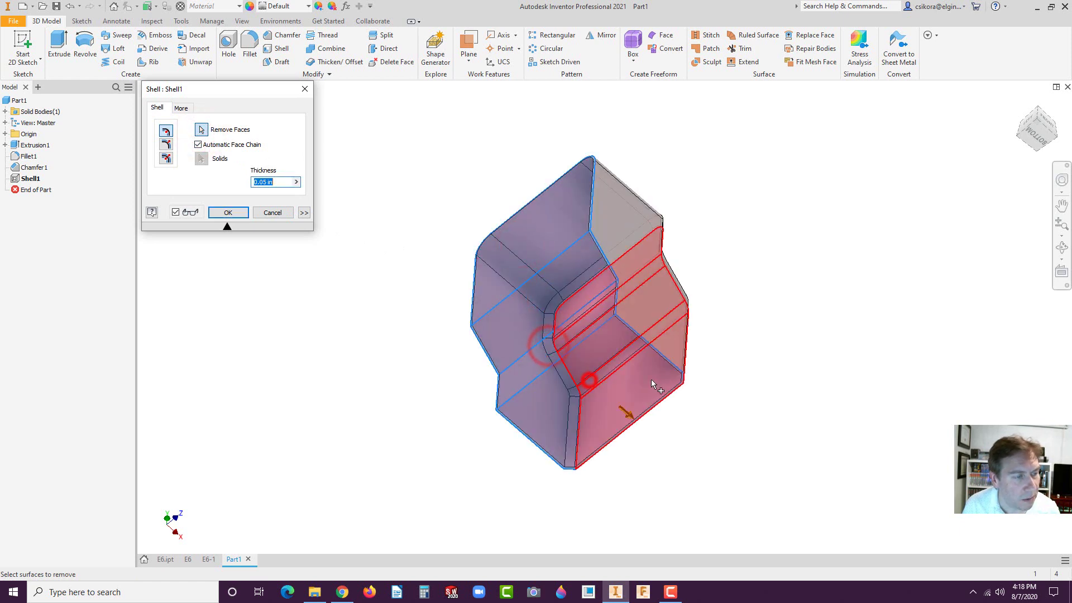
pyautogui.click(224, 213)
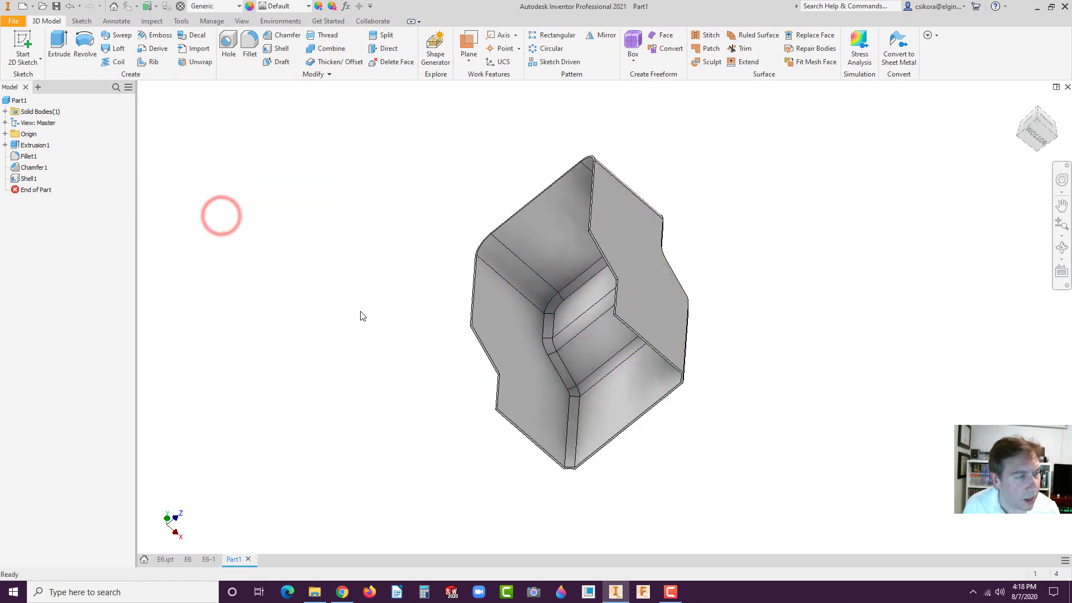
pyautogui.keyDown('shift'); pyautogui.moveTo(362, 316); pyautogui.dragTo(536, 316, button='middle'); pyautogui.keyUp('shift')
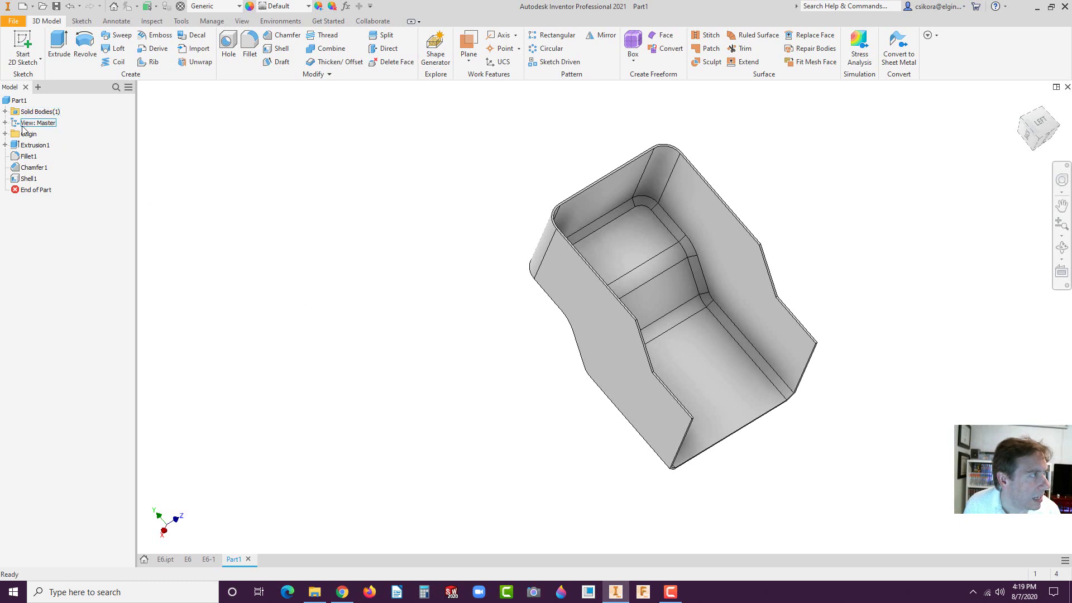
pyautogui.click(5, 135)
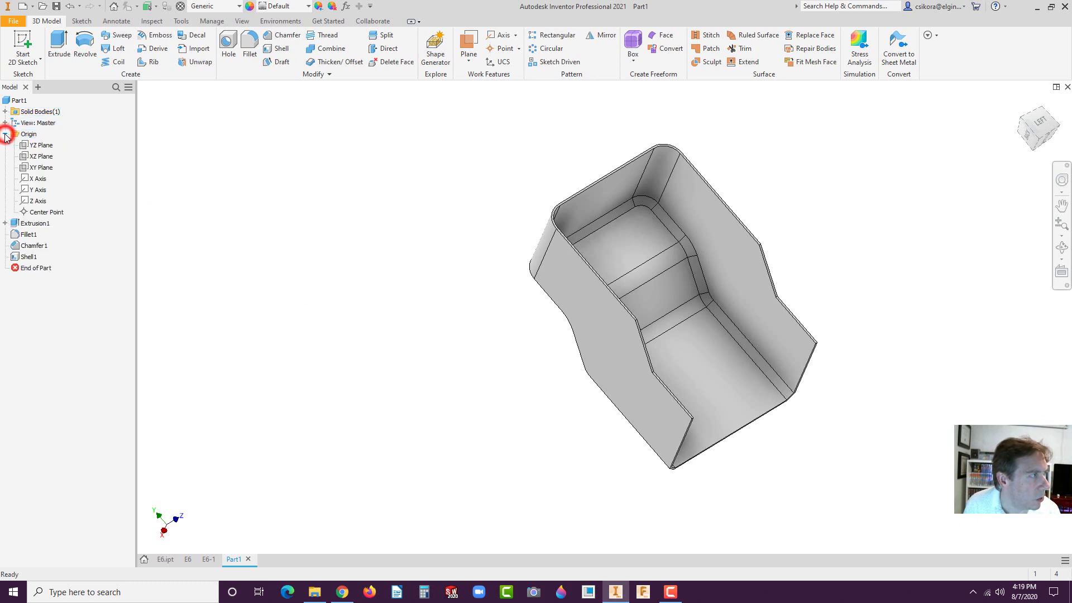
pyautogui.click(34, 167)
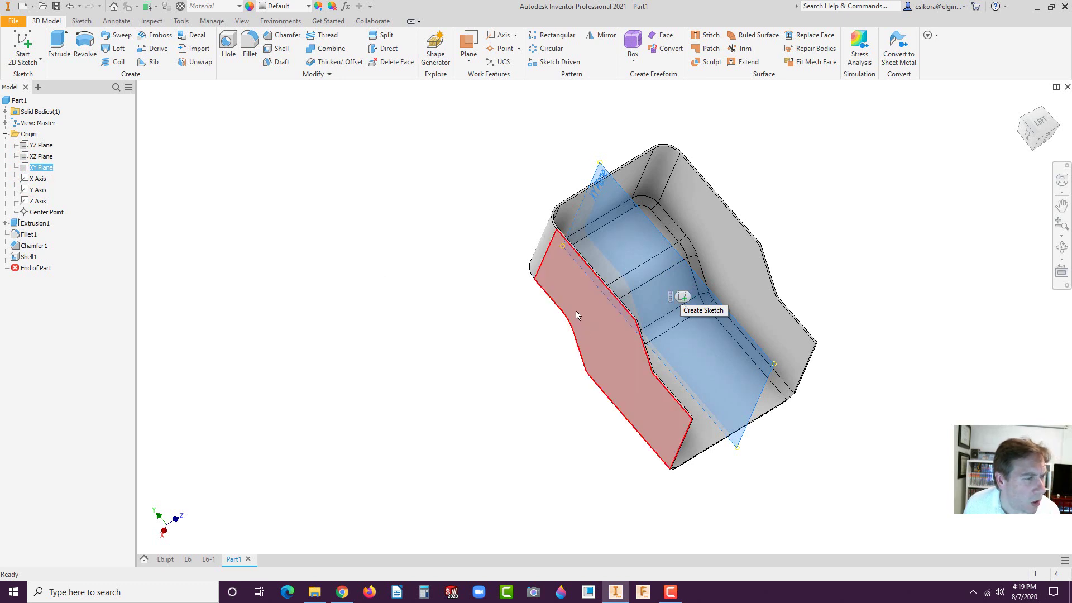
pyautogui.click(575, 289)
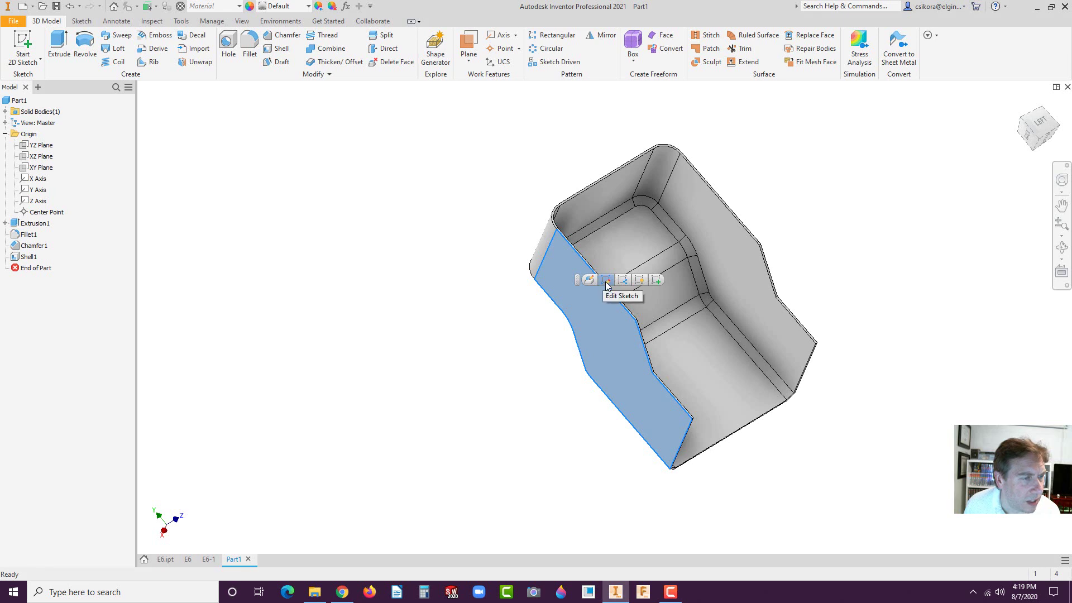
pyautogui.click(656, 280)
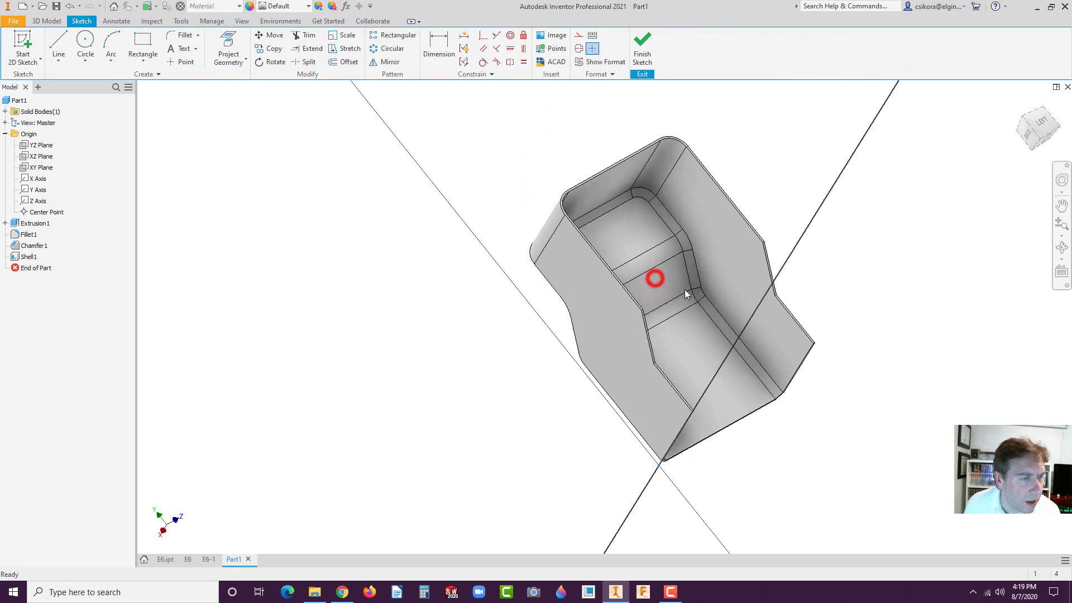
pyautogui.scroll(3, 734, 166)
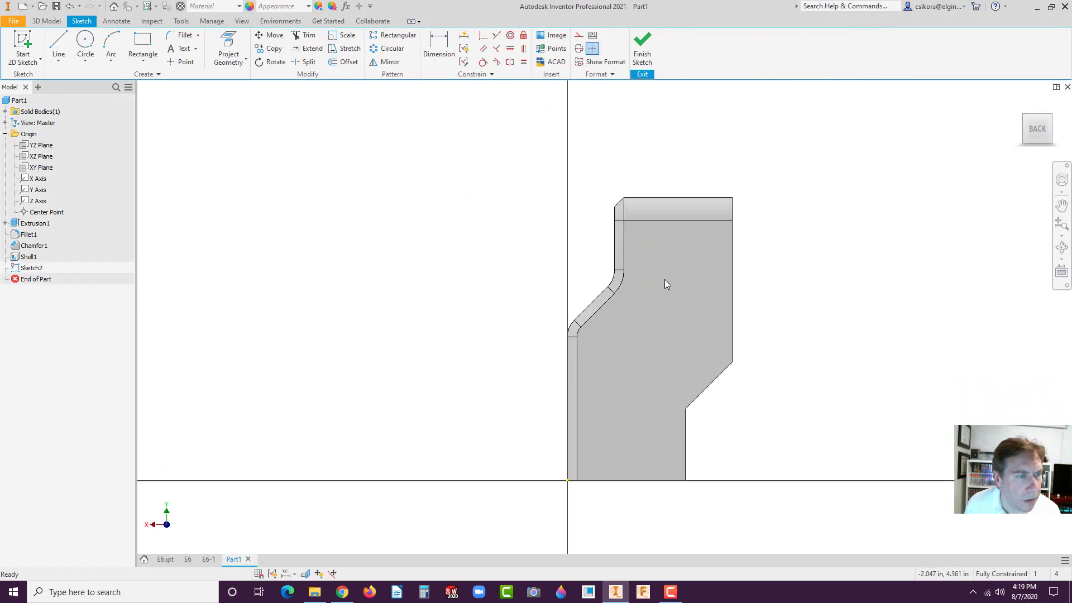
pyautogui.scroll(3, 672, 254)
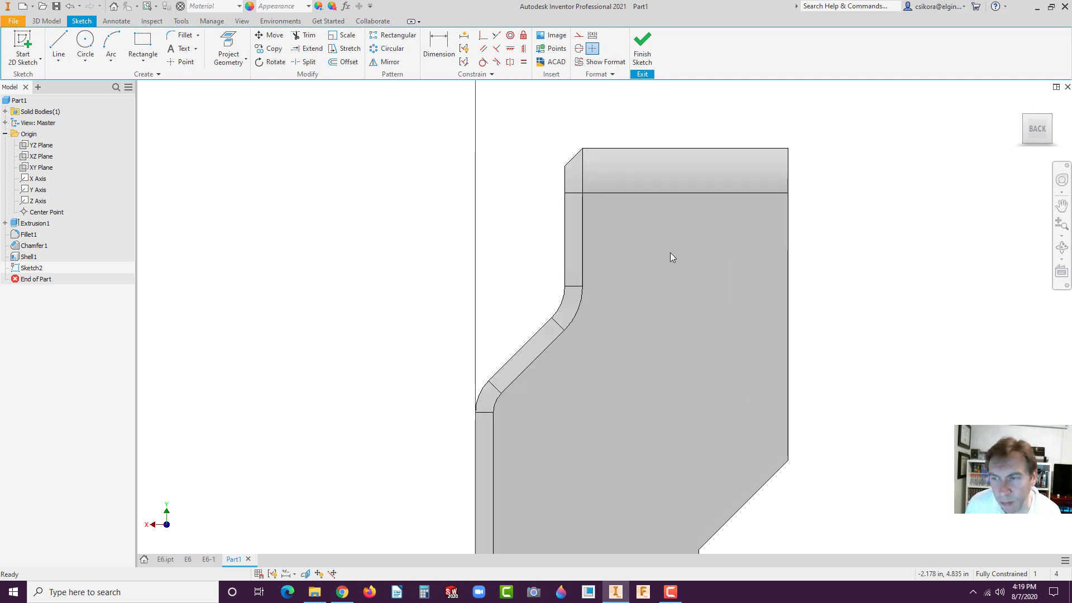
pyautogui.scroll(-5, 670, 252)
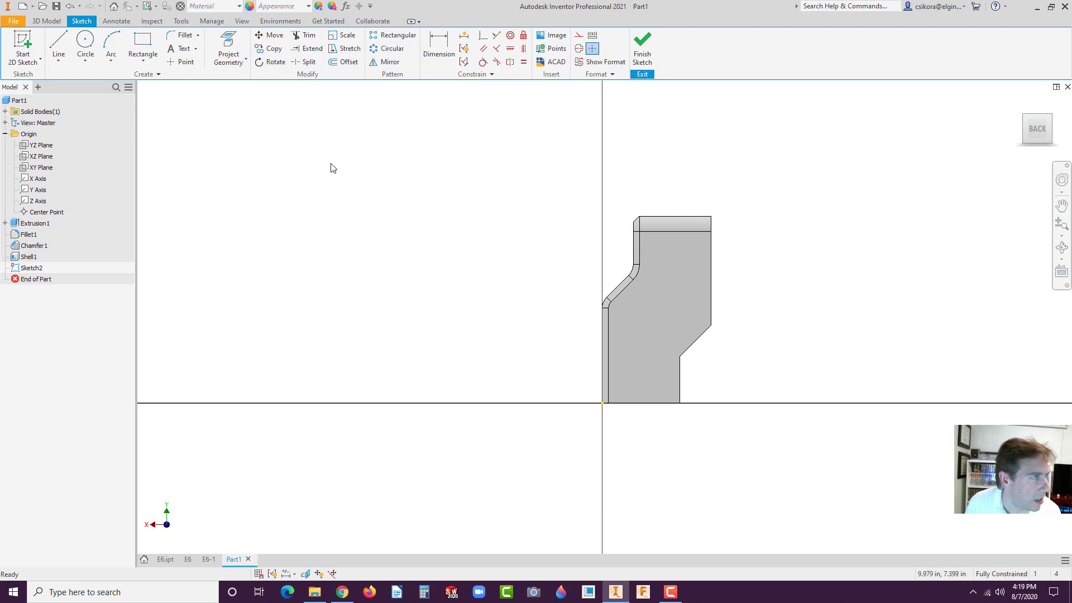
pyautogui.click(1020, 102)
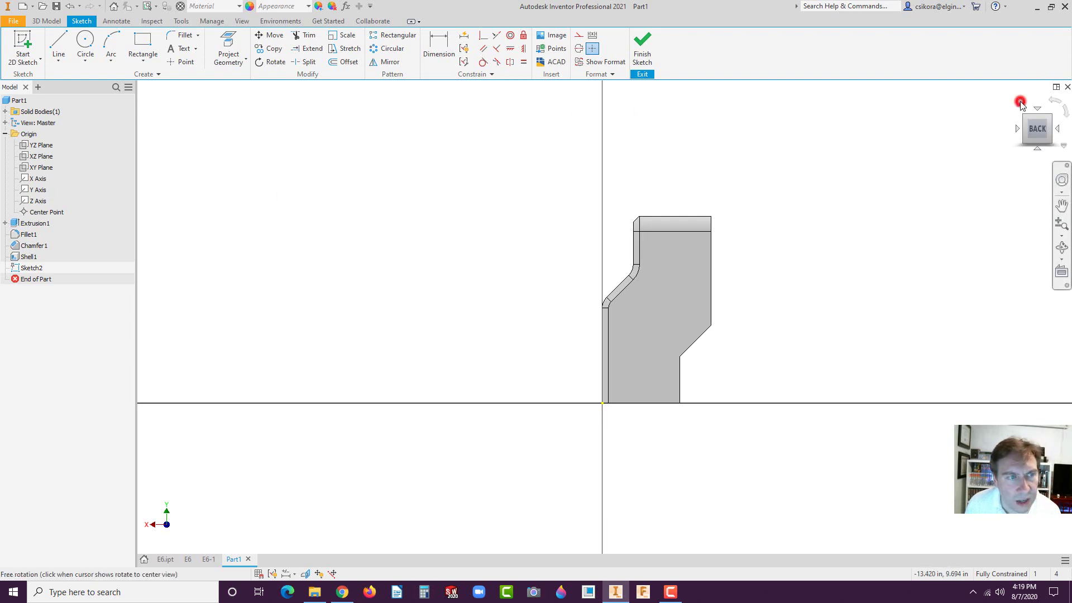
pyautogui.click(642, 45)
# Start a new sketch on the flat front side face of the shelled part.
pyautogui.click(500, 330)
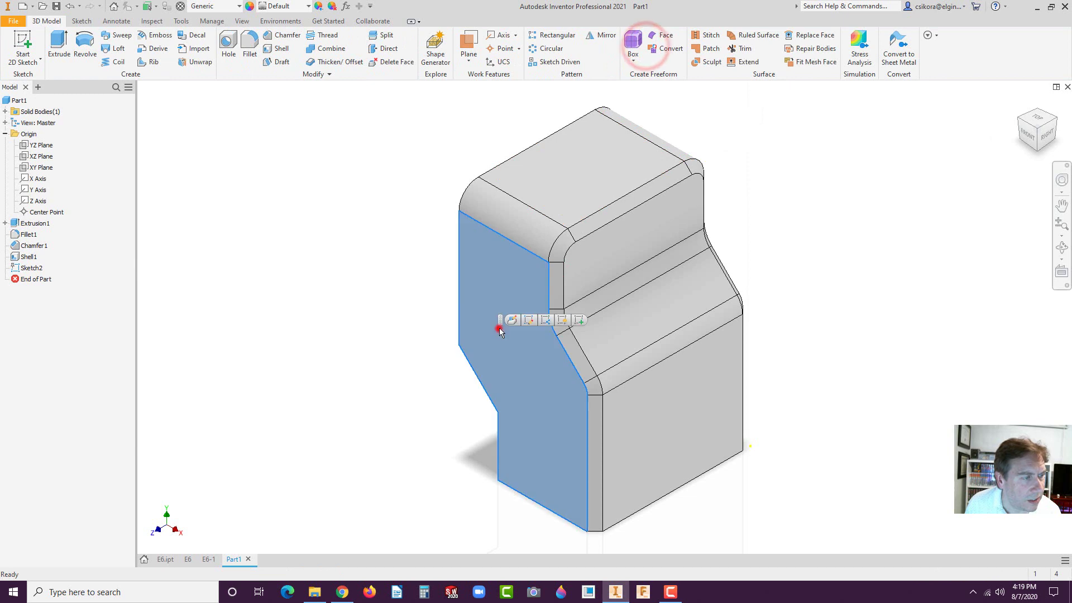
pyautogui.click(579, 320)
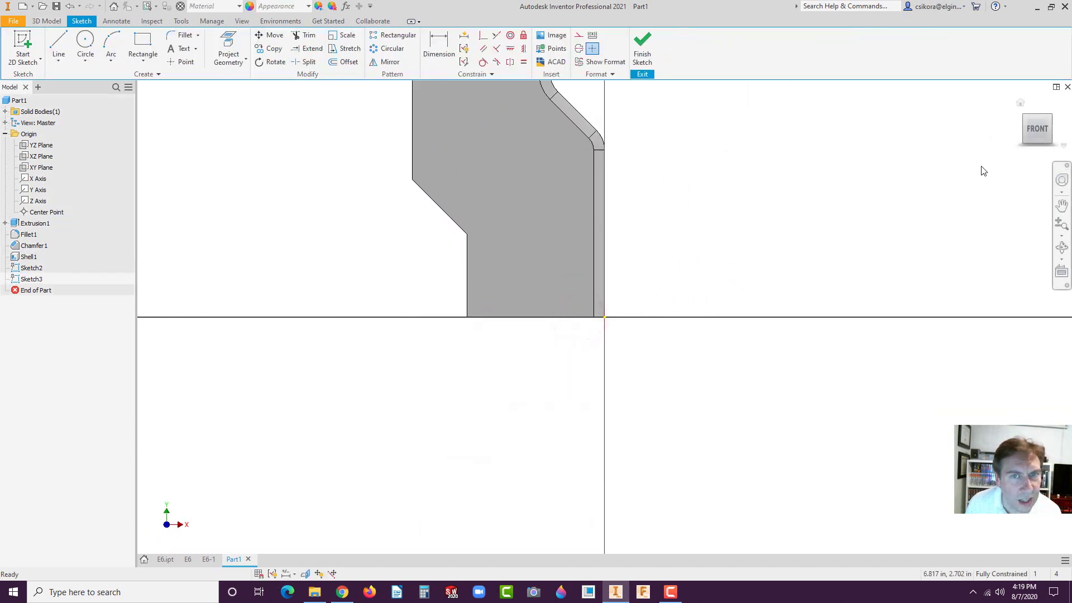
pyautogui.click(1025, 131)
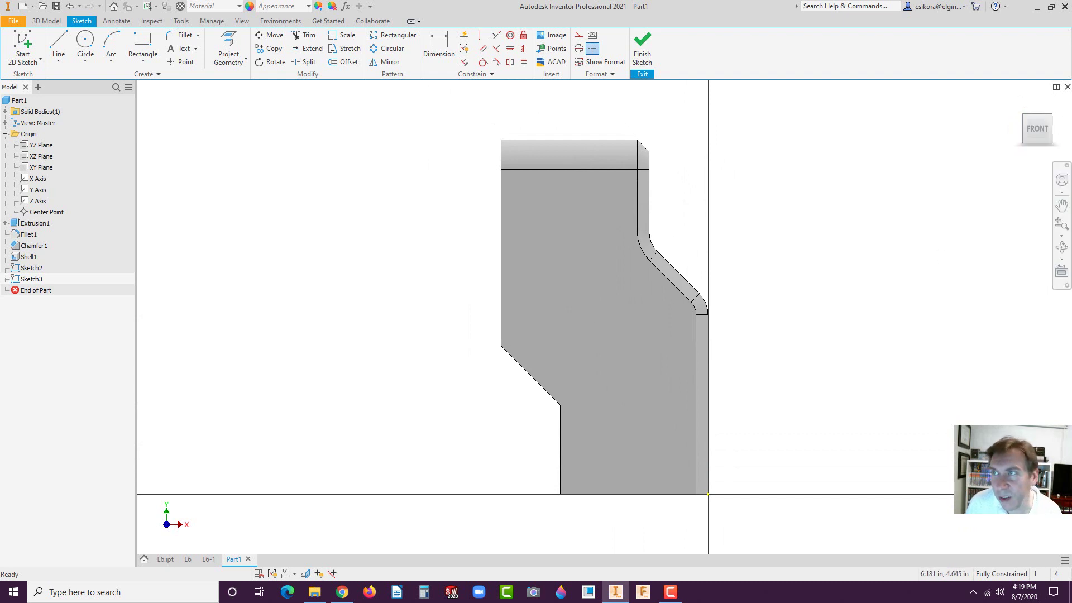
pyautogui.moveTo(1071, 79)
pyautogui.mouseDown()
pyautogui.moveTo(975, 53)
pyautogui.moveTo(1071, 44)
pyautogui.mouseUp()
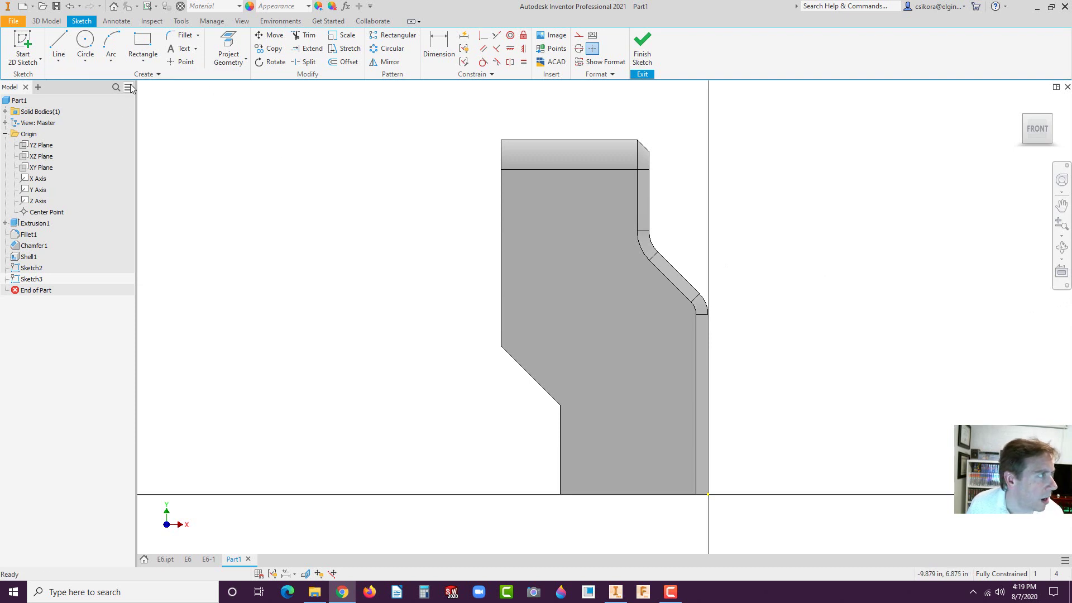
# Sketch a two-point rectangle about 1.33 in wide and 0.31 in high in the upper part of the front face.
pyautogui.click(142, 60)
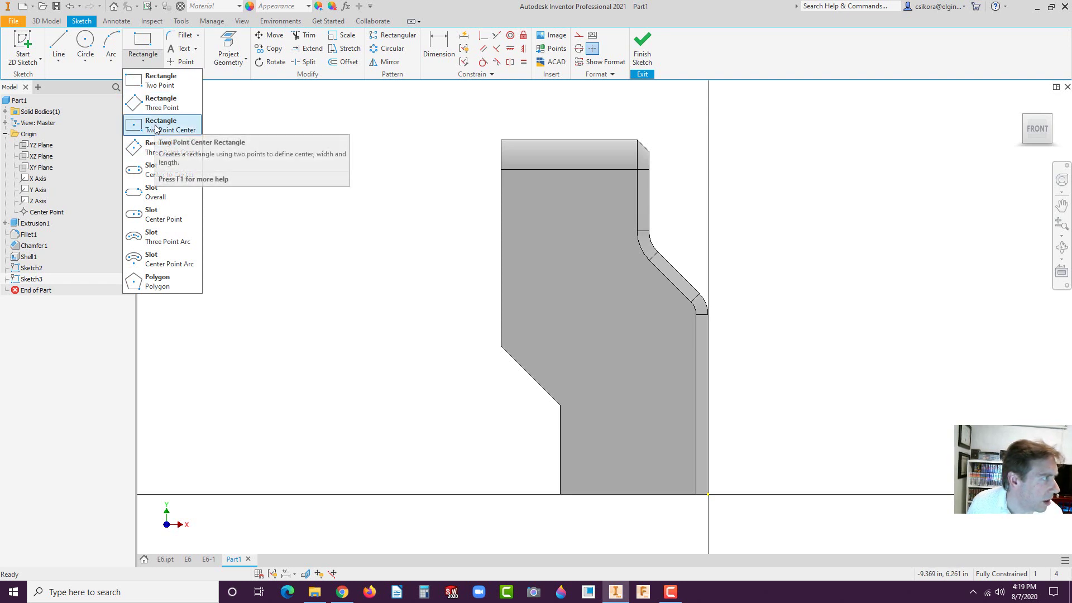
pyautogui.click(140, 85)
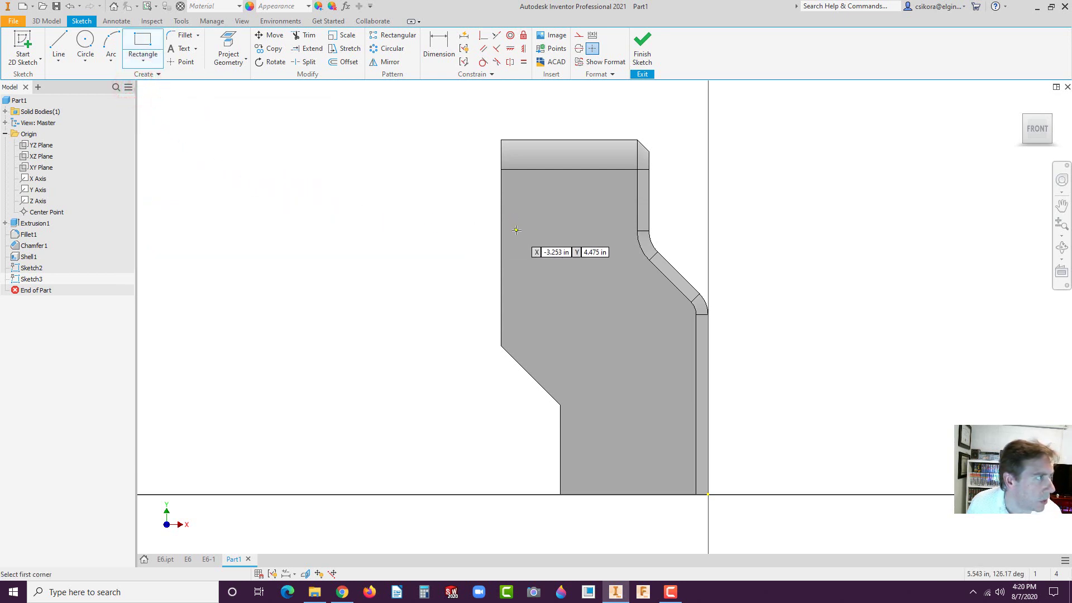
pyautogui.click(525, 210)
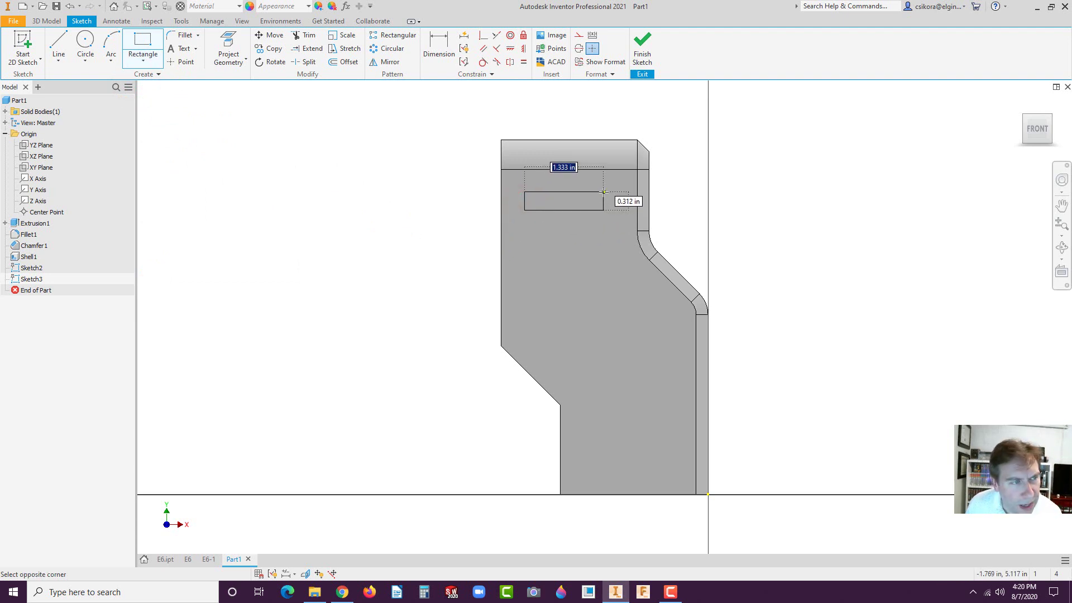
pyautogui.click(604, 191)
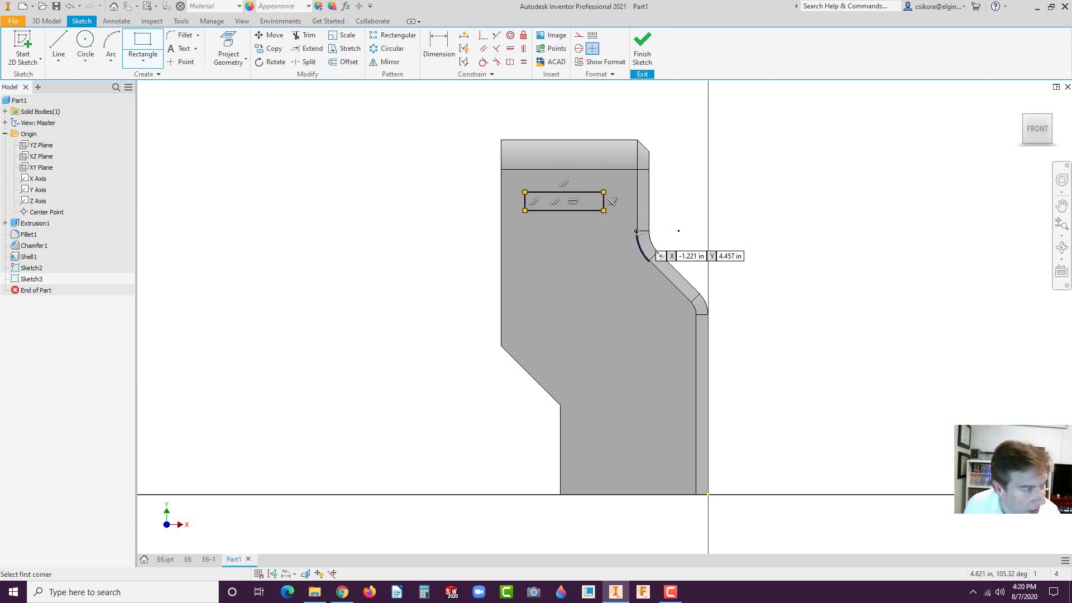
pyautogui.press('Escape')
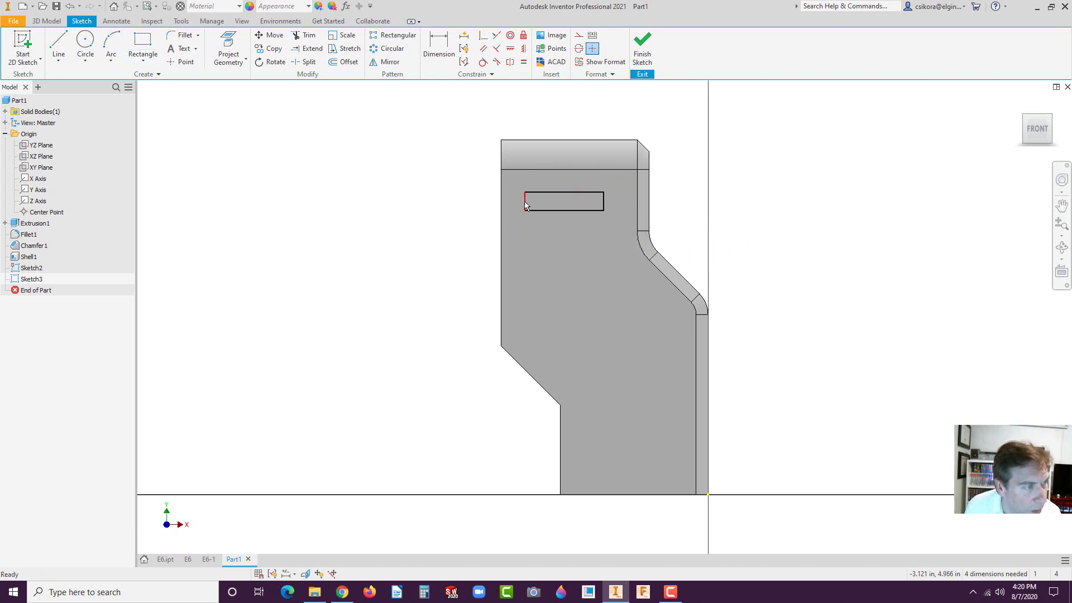
# Examine the parallel and perpendicular constraints on the rectangle's left and top edges.
pyautogui.click(525, 201)
pyautogui.click(534, 205)
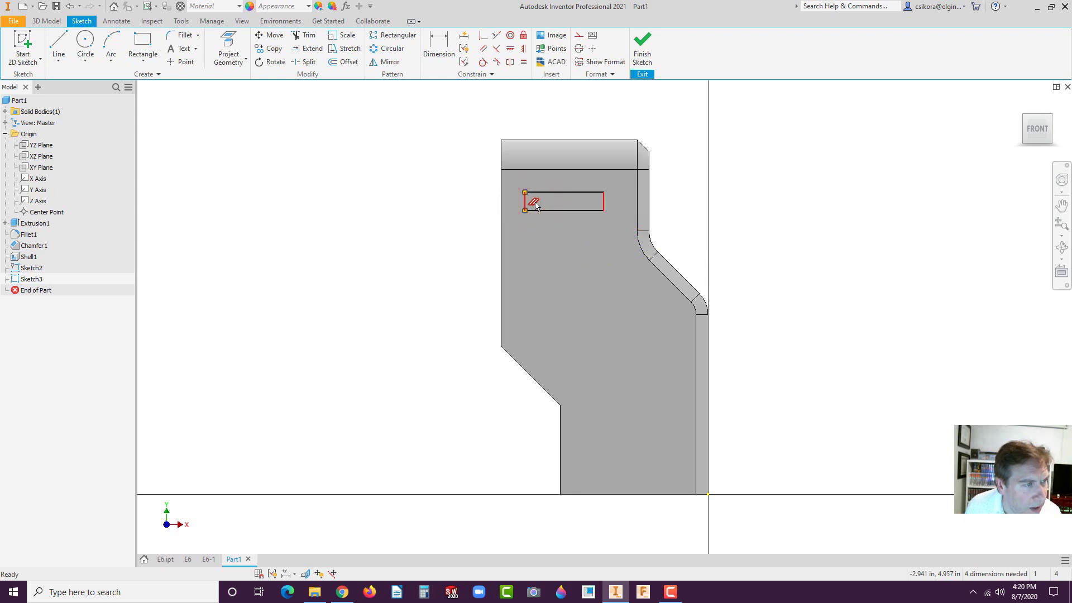
pyautogui.click(547, 192)
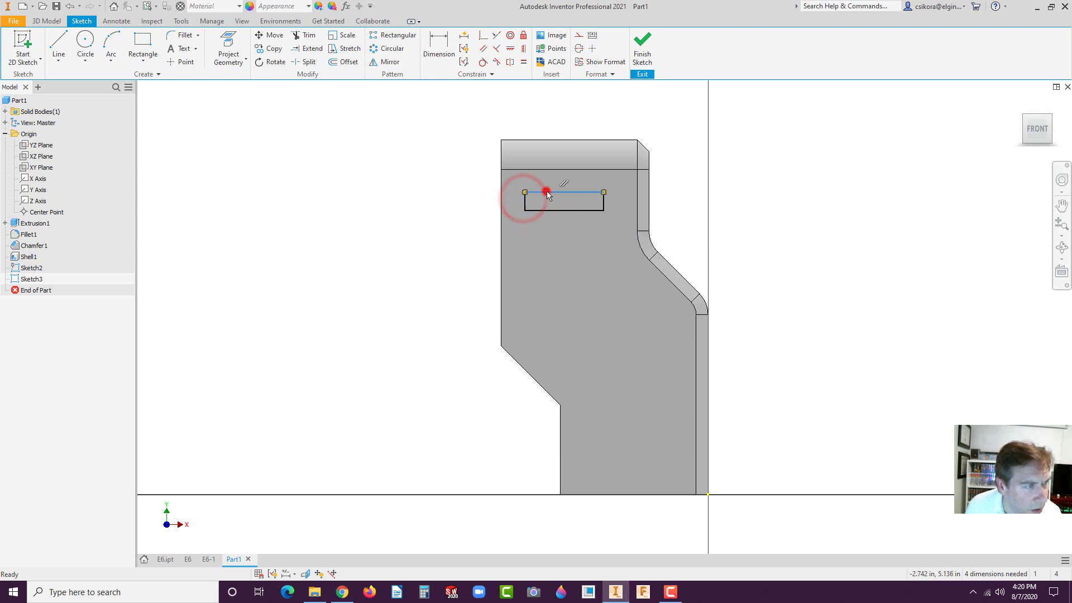
pyautogui.click(526, 193)
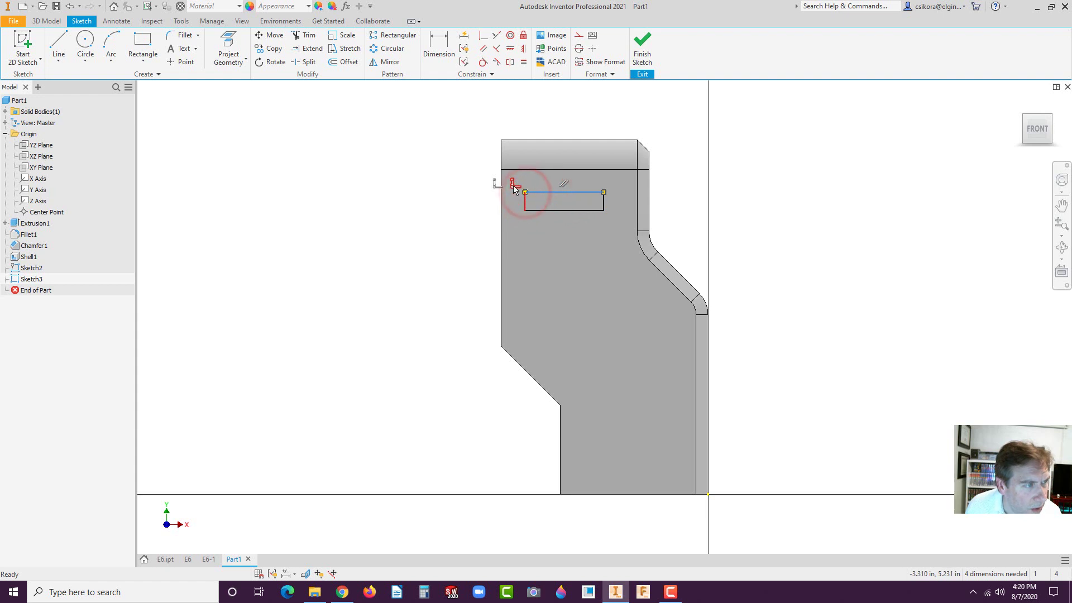
# Delete the perpendicular constraint between the rectangle's lower and right edges and skew the rectangle into a right-leaning parallelogram.
pyautogui.click(525, 210)
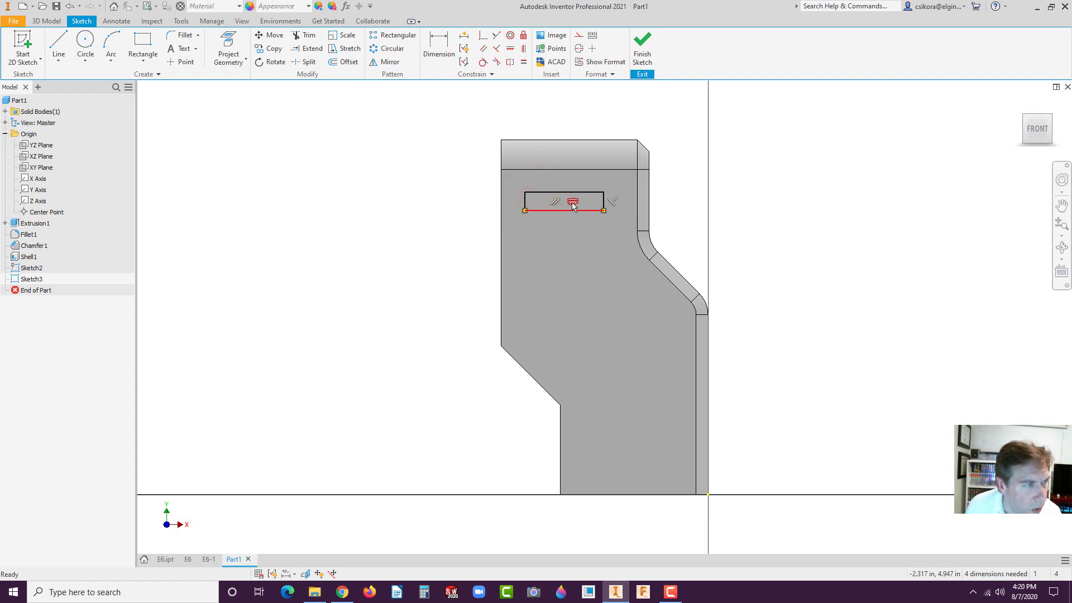
pyautogui.click(603, 202)
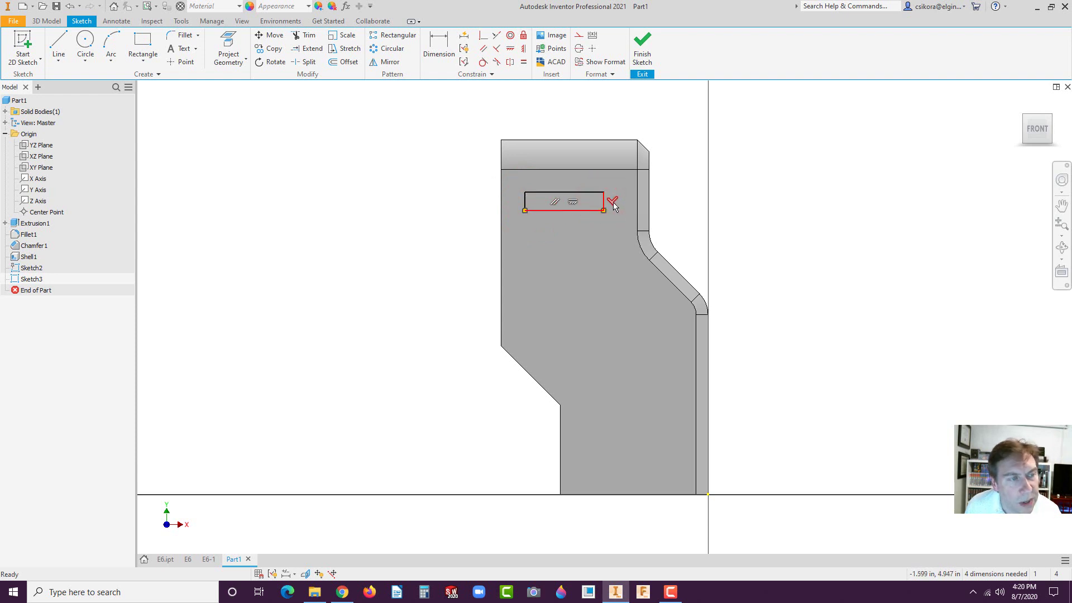
pyautogui.click(612, 202)
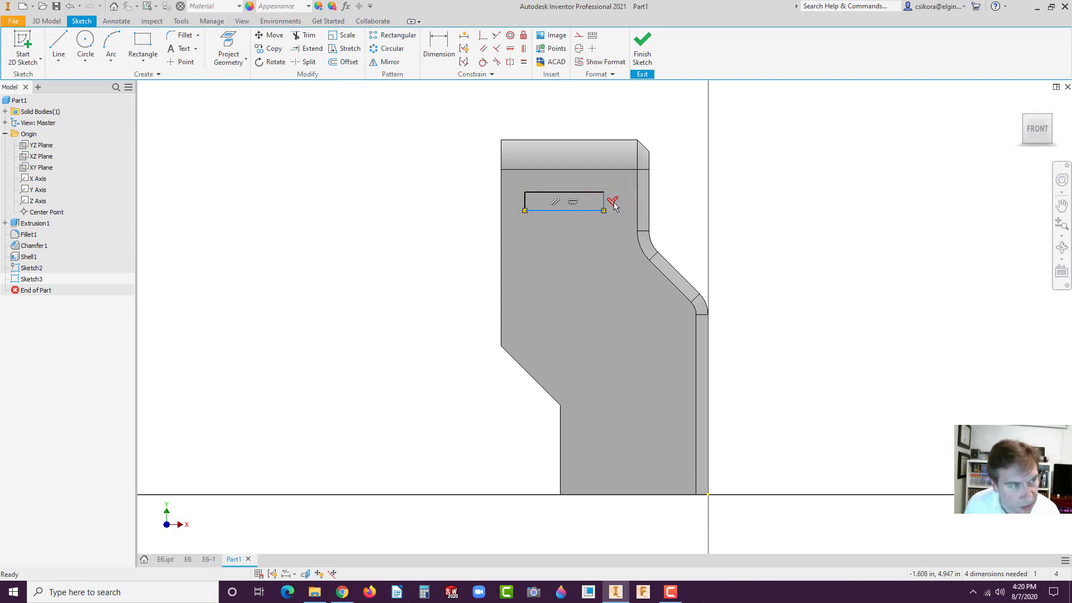
pyautogui.press('Delete')
pyautogui.click(604, 192)
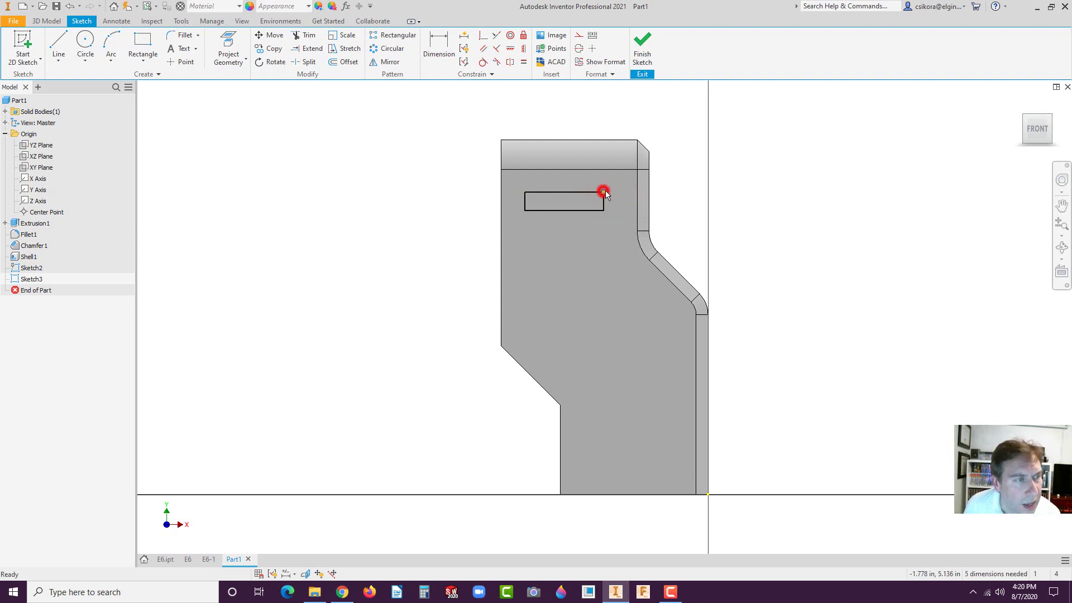
pyautogui.moveTo(605, 189); pyautogui.dragTo(614, 192)
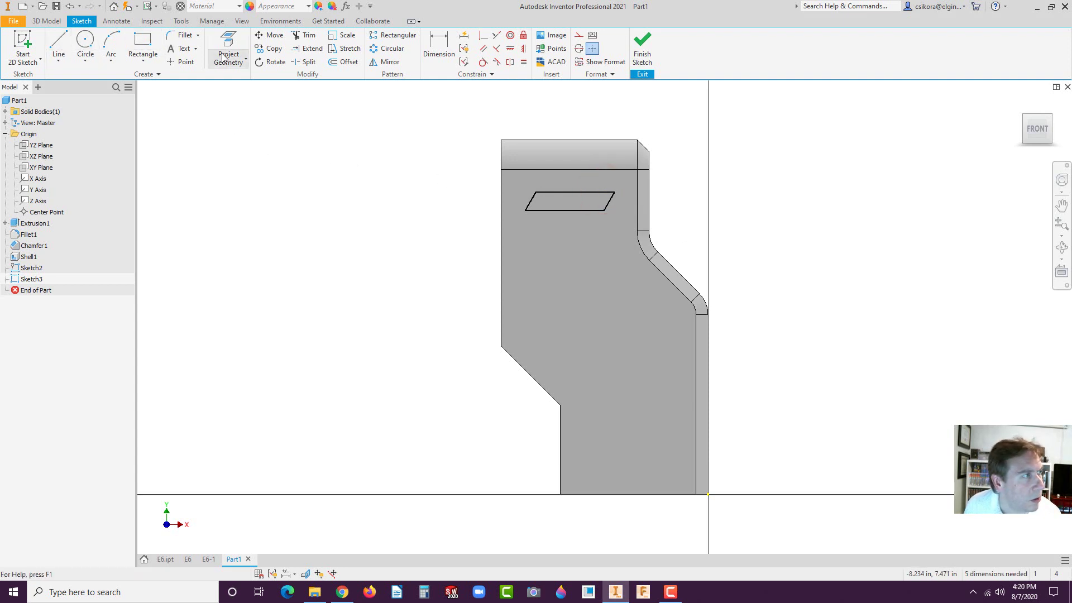
# Dimension the parallelogram's overall horizontal width between its opposite outer corners as 1.5 in.
pyautogui.click(439, 42)
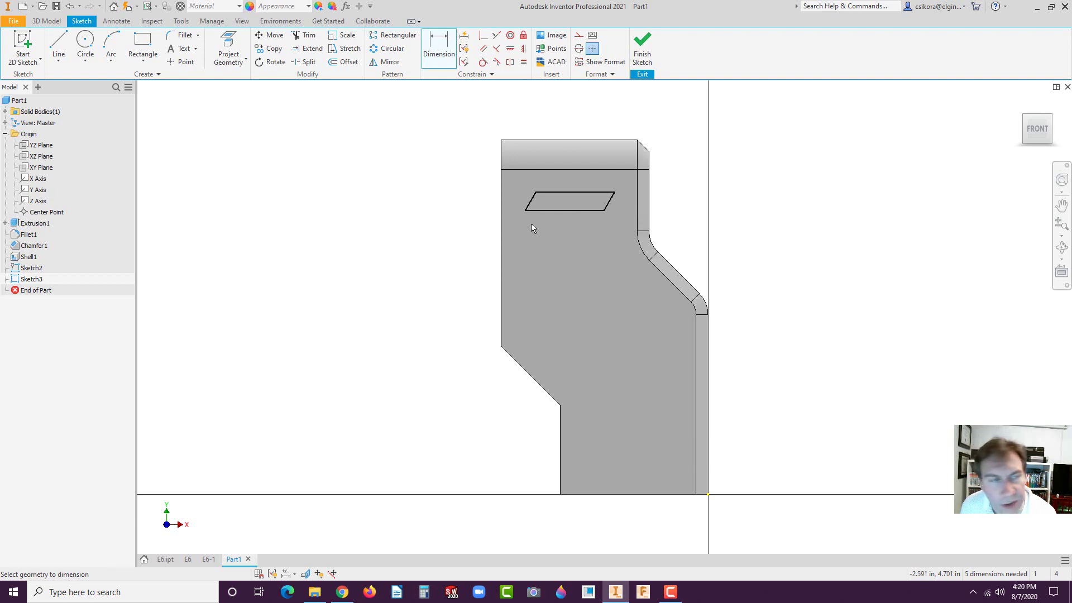
pyautogui.click(614, 193)
pyautogui.click(581, 106)
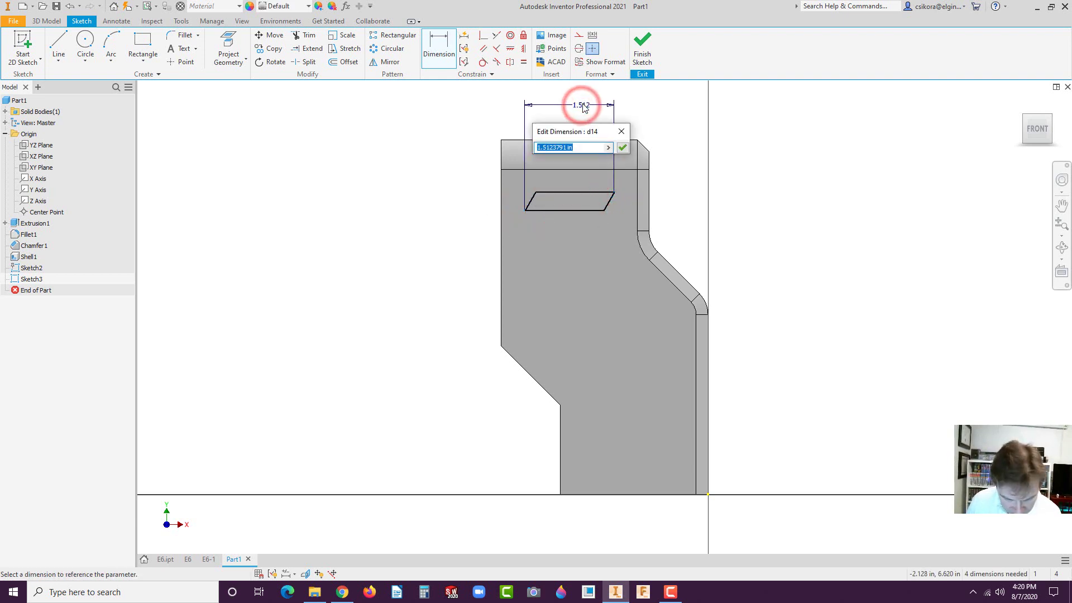
pyautogui.write('1.5')
pyautogui.press('Return')
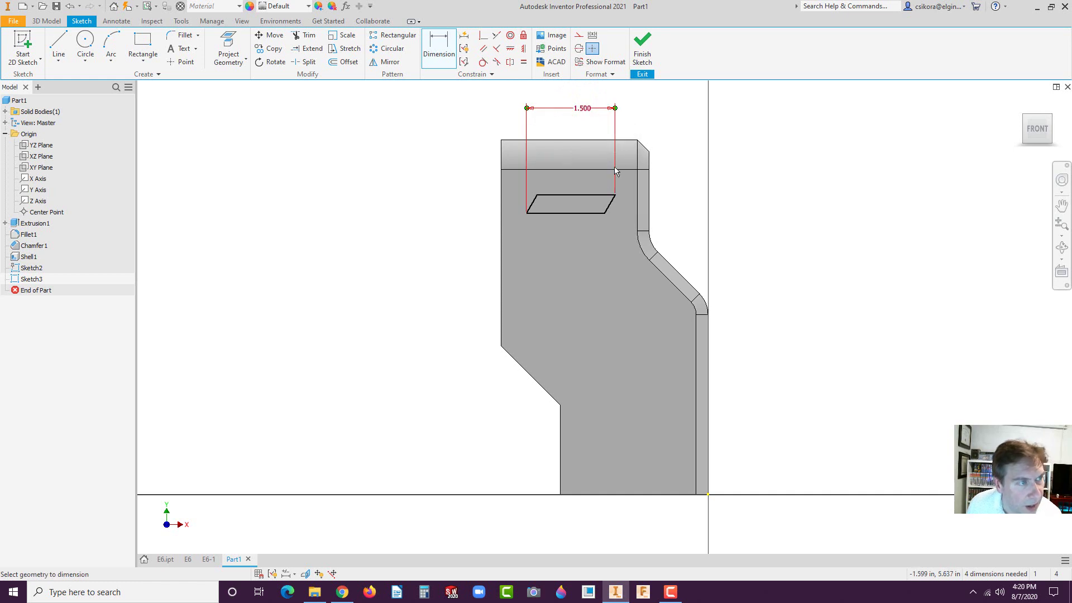
# Dimension the vertical distance between the parallelogram's upper and lower edges as 0.25 in.
pyautogui.click(565, 196)
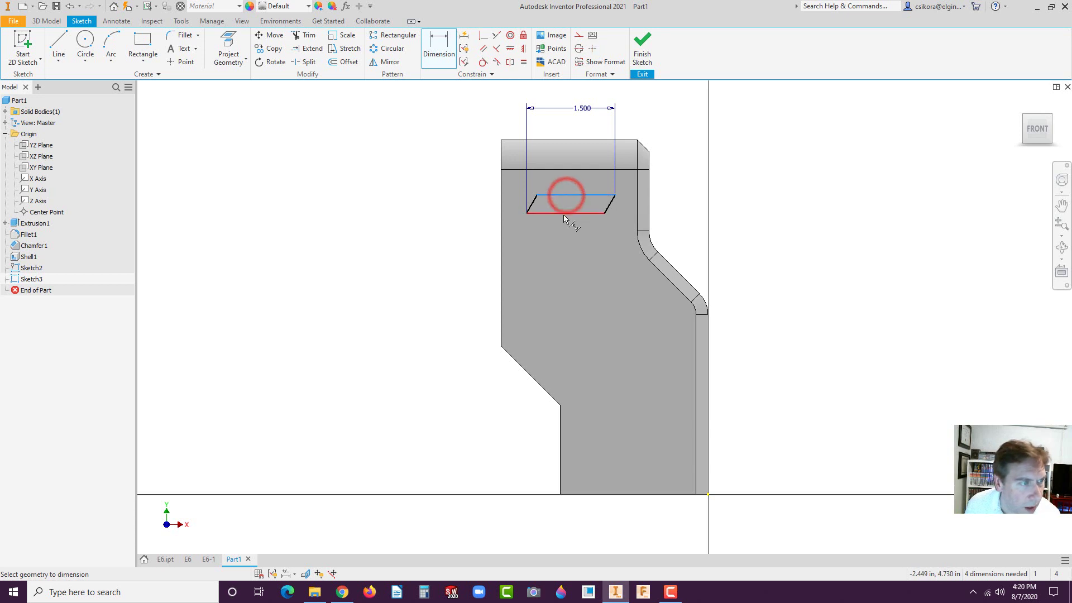
pyautogui.click(564, 213)
pyautogui.click(444, 245)
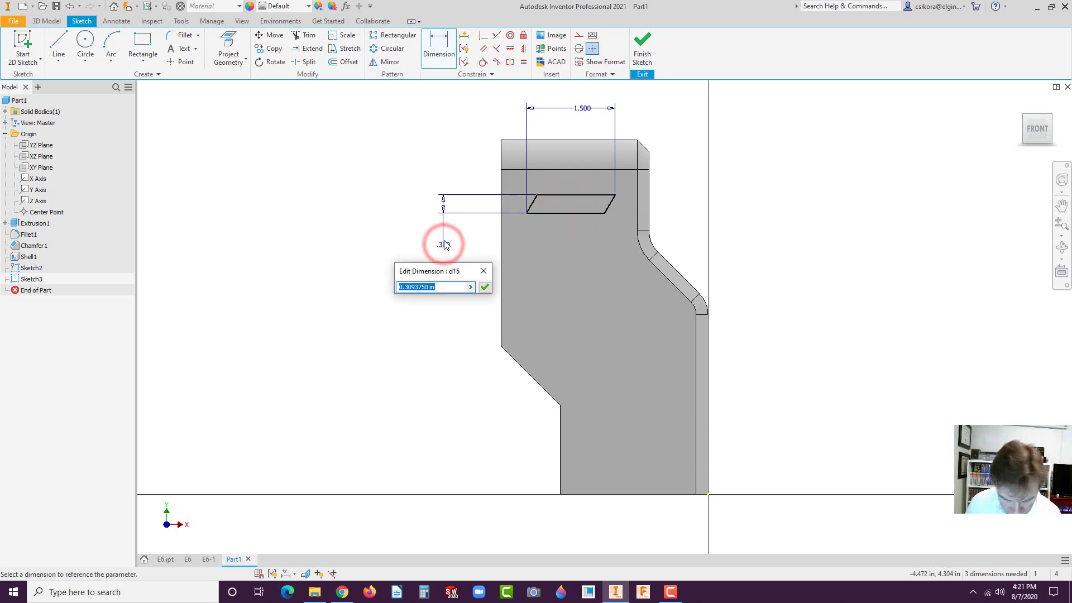
pyautogui.write('.25')
pyautogui.press('Return')
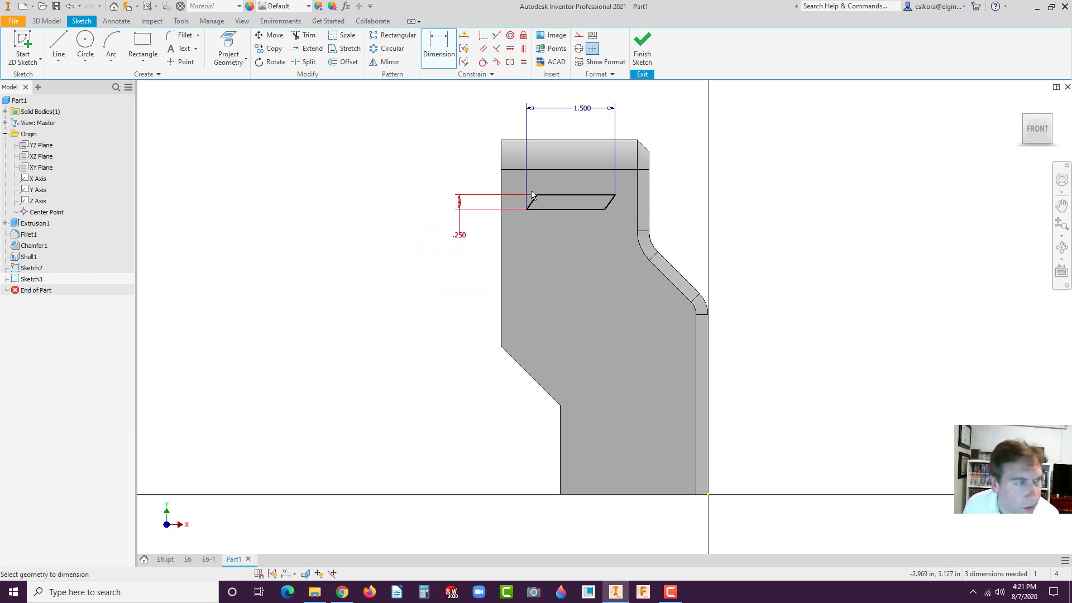
# Set the angle between the parallelogram's left slanted edge and its lower edge to 45 degrees.
pyautogui.click(535, 200)
pyautogui.click(551, 209)
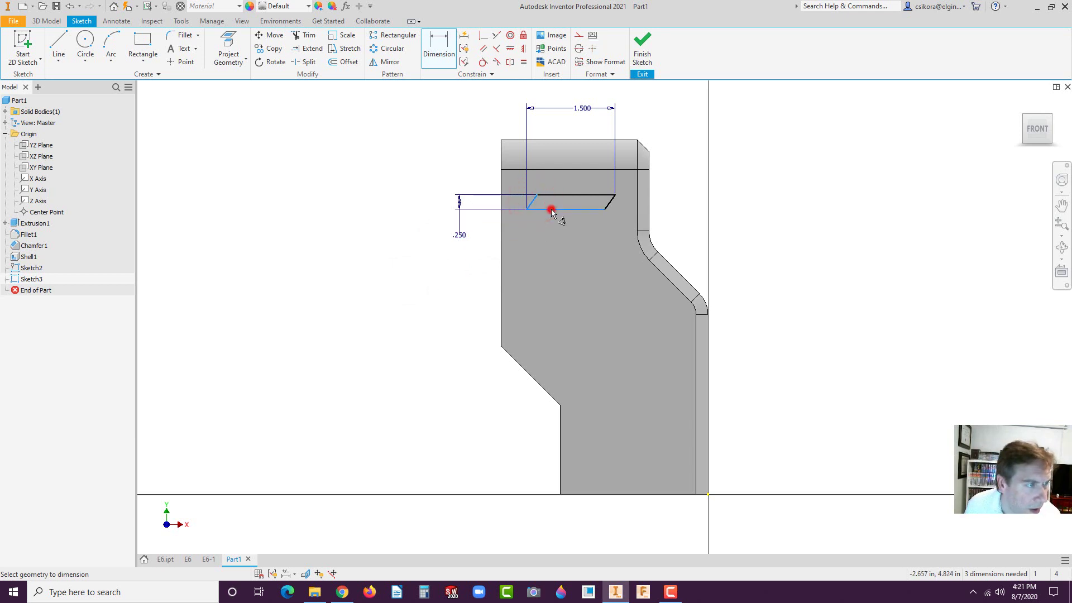
pyautogui.click(665, 124)
pyautogui.write('45')
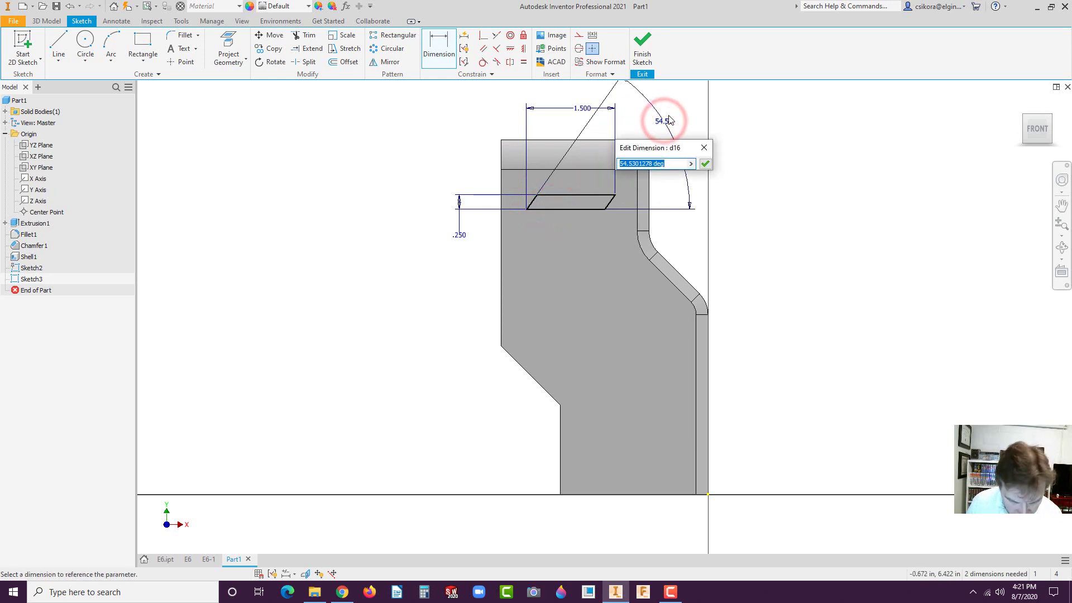
pyautogui.press('Return')
pyautogui.click(732, 158)
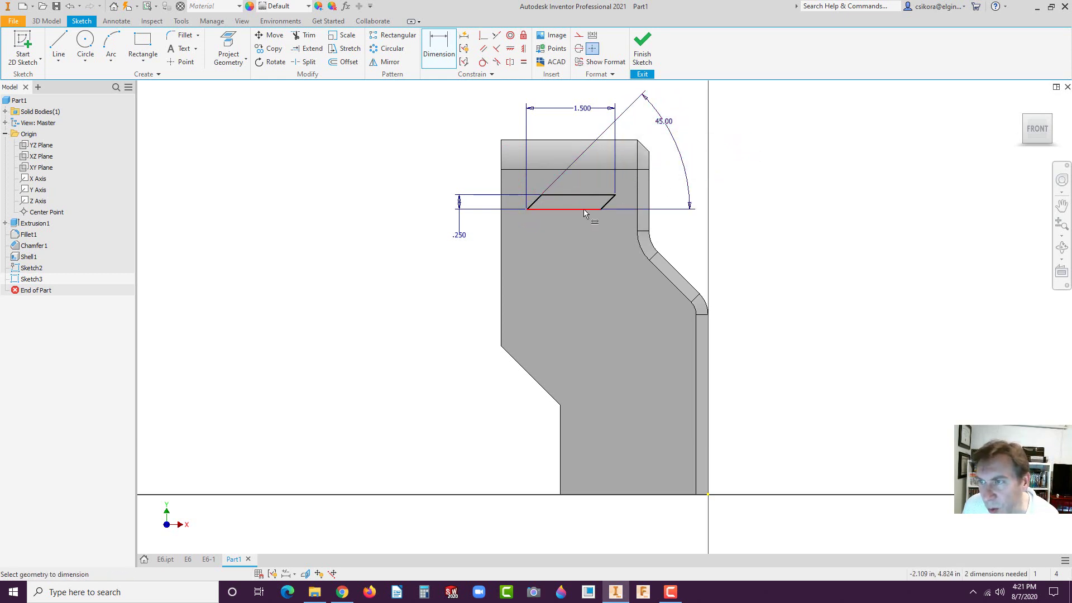
# Consult the shroud drawing in Chrome for the slot location and dimension the parallelogram's upper edge 1 in below the part's top edge.
pyautogui.moveTo(1071, 100)
pyautogui.mouseDown()
pyautogui.moveTo(1034, 114)
pyautogui.moveTo(915, 14)
pyautogui.moveTo(1071, 2)
pyautogui.mouseUp()
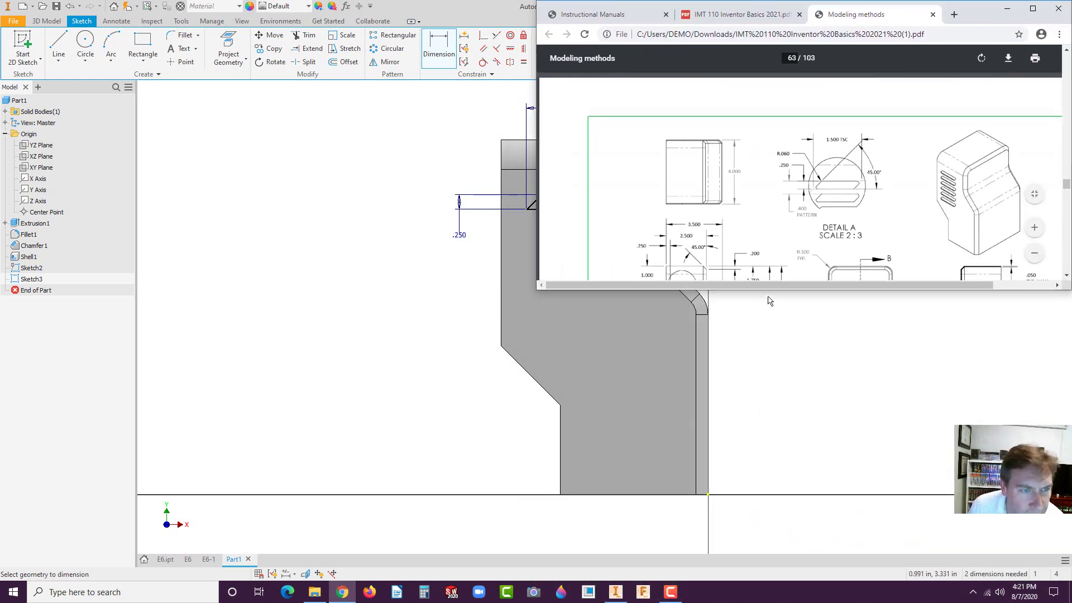
pyautogui.moveTo(770, 290); pyautogui.dragTo(791, 450)
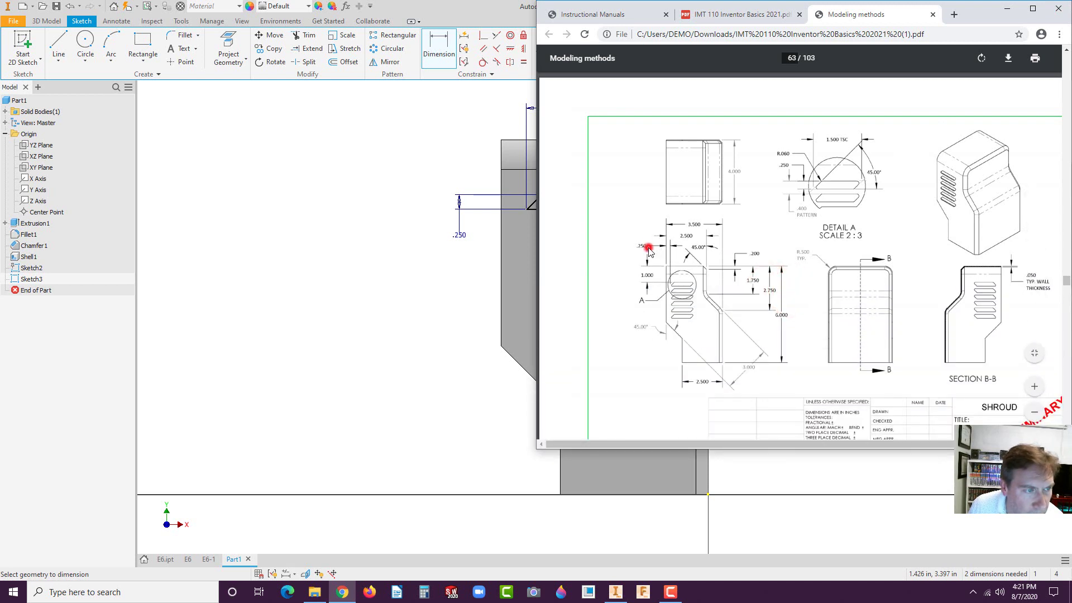
pyautogui.click(673, 272)
pyautogui.click(420, 330)
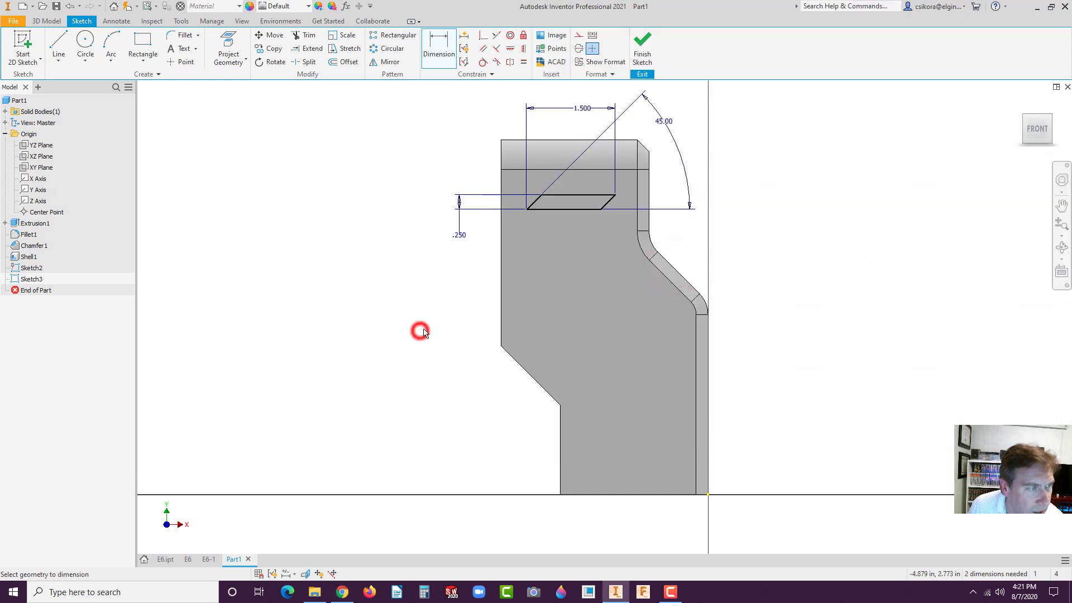
pyautogui.click(423, 43)
pyautogui.click(577, 194)
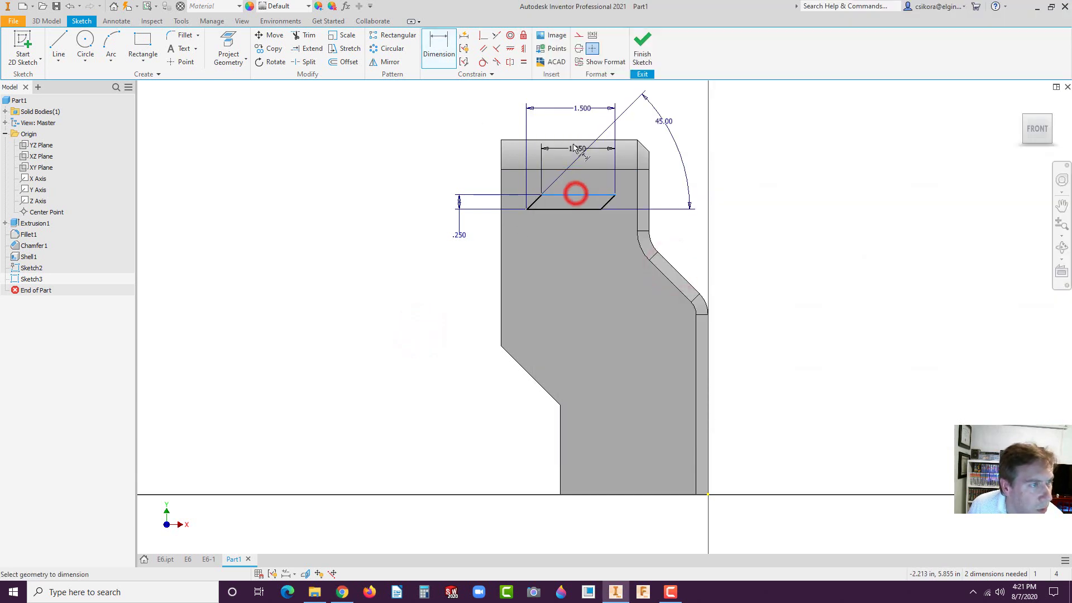
pyautogui.click(570, 140)
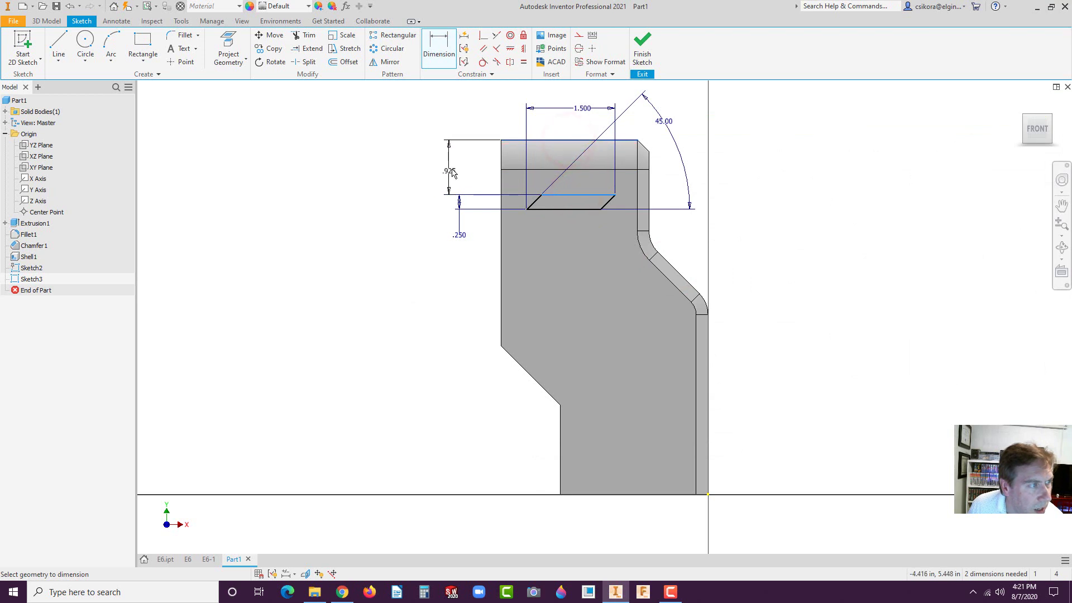
pyautogui.click(458, 167)
pyautogui.write('1')
pyautogui.press('Return')
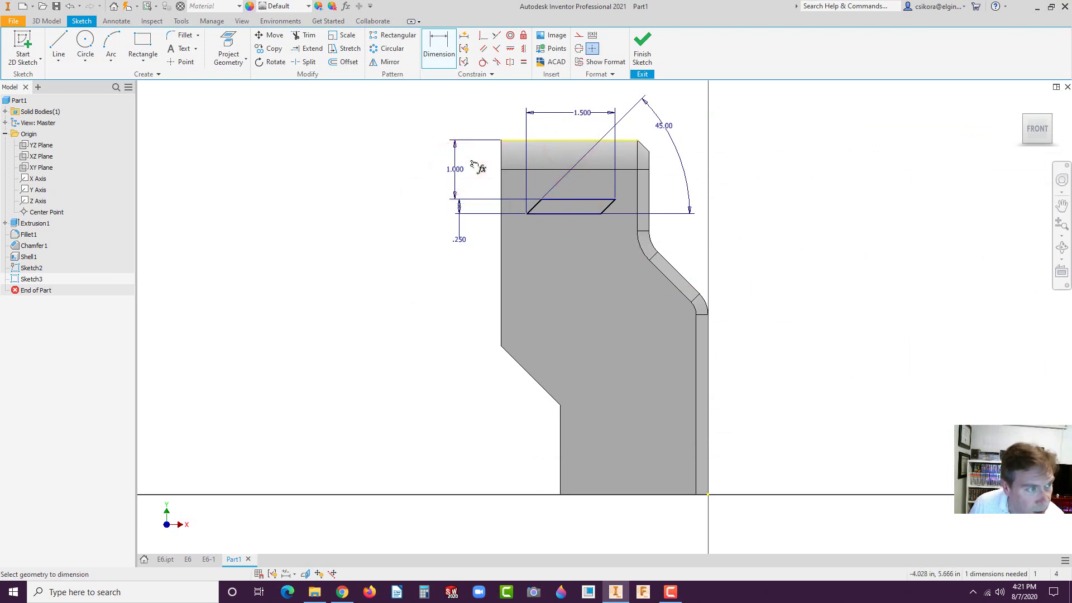
# Dimension the parallelogram's lower-left corner 0.25 in horizontally from the part's left vertical edge.
pyautogui.click(528, 216)
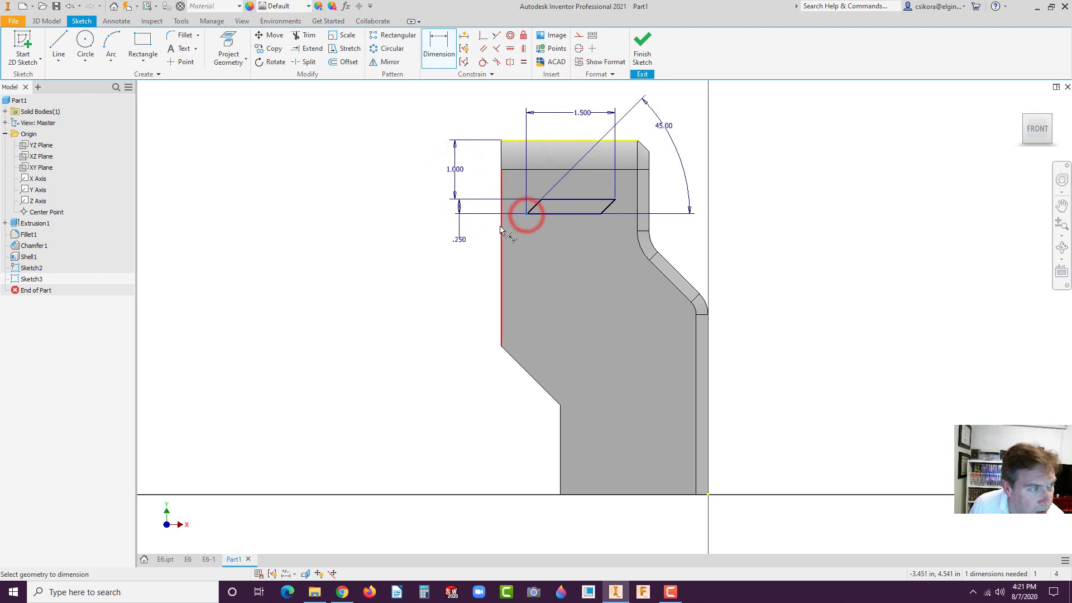
pyautogui.click(501, 226)
pyautogui.click(479, 119)
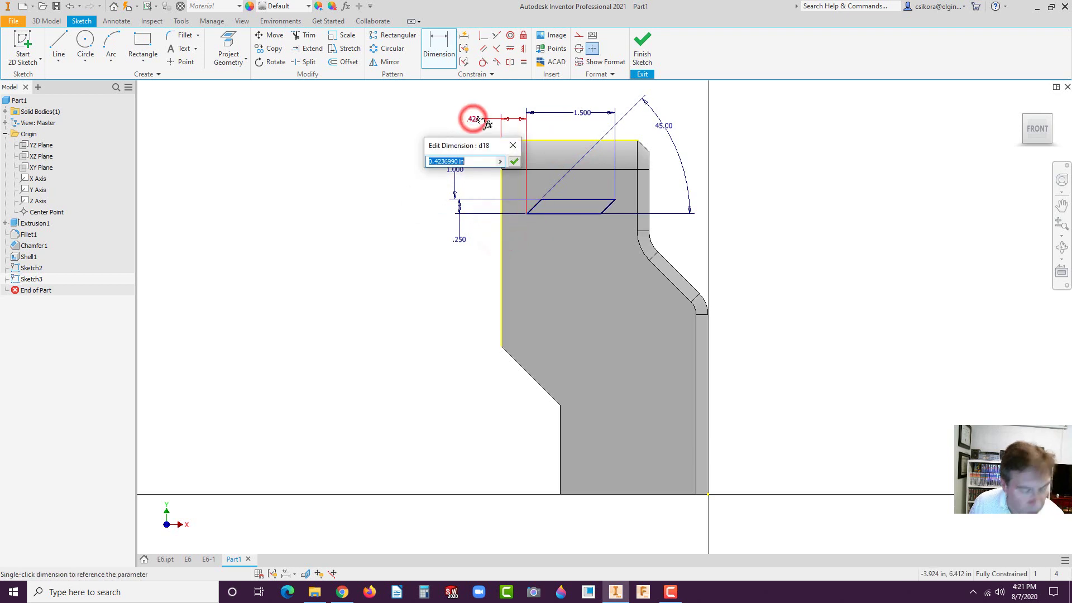
pyautogui.write('.25')
pyautogui.press('Return')
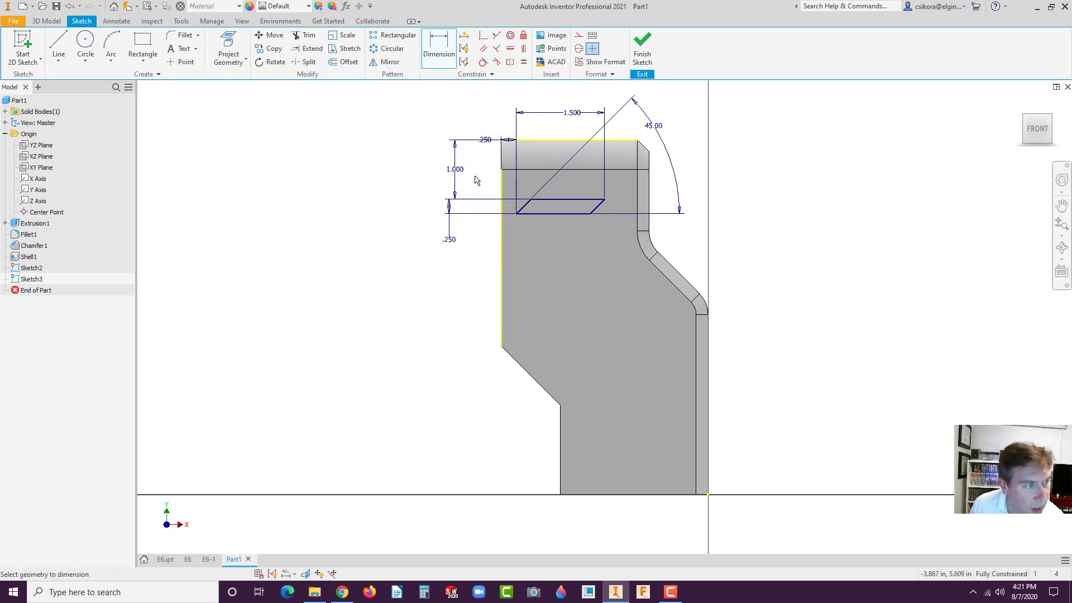
pyautogui.click(408, 247)
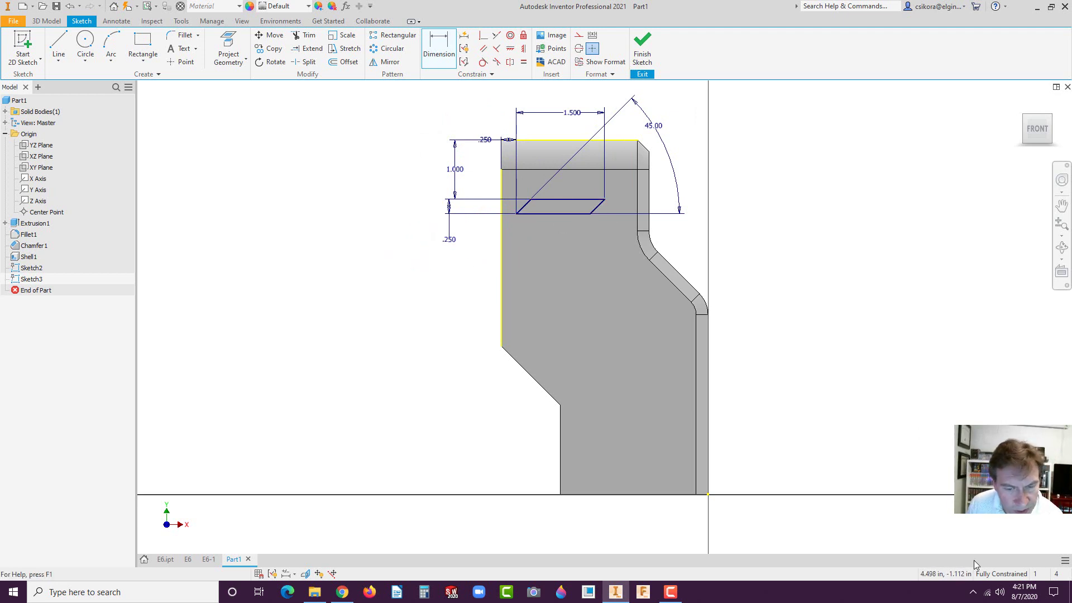
# Look up the slot's corner radius on the shroud drawing in Chrome and set the 2D Fillet radius to 0.06 in.
pyautogui.scroll(3, 586, 169)
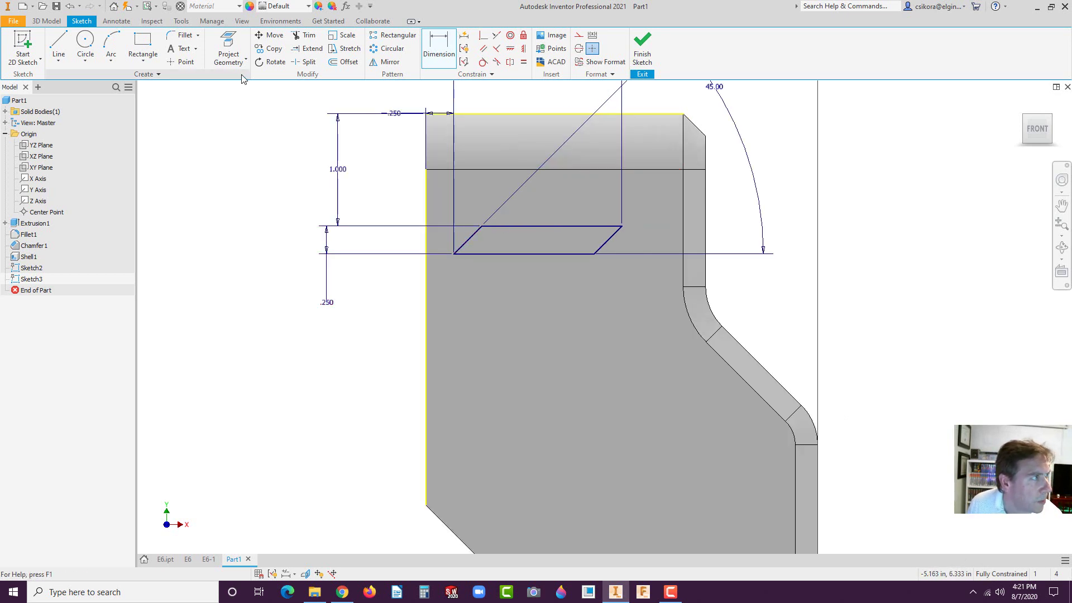
pyautogui.click(198, 36)
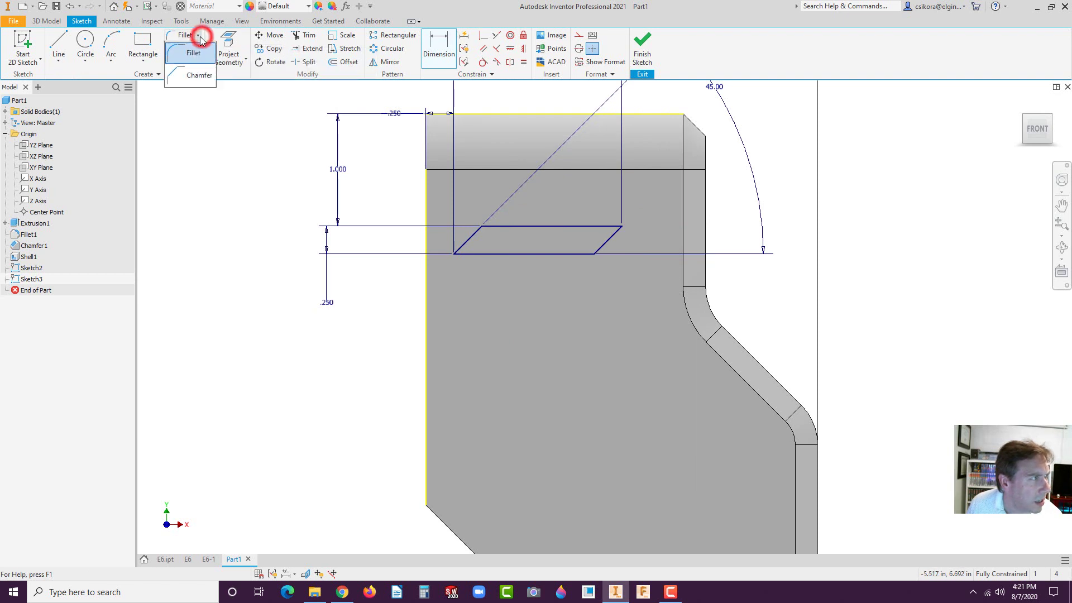
pyautogui.click(185, 52)
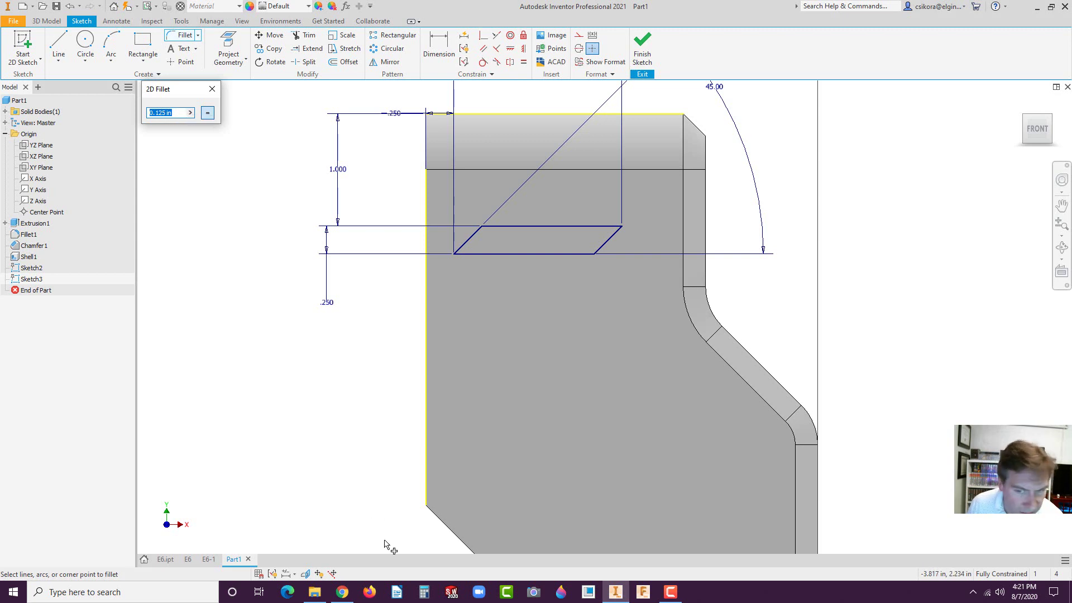
pyautogui.click(335, 596)
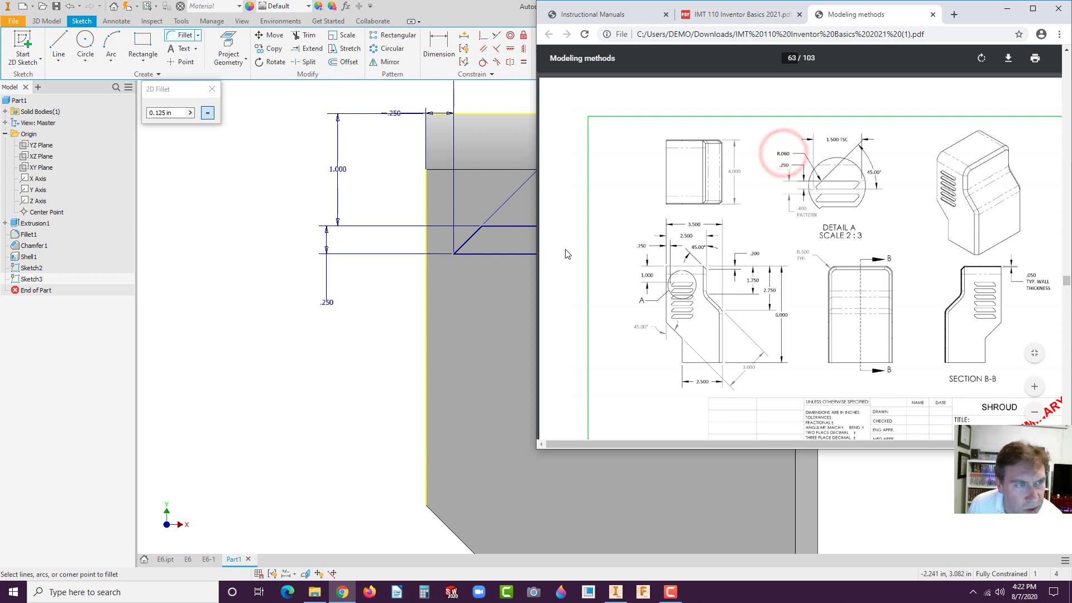
pyautogui.click(174, 111)
pyautogui.moveTo(177, 115); pyautogui.dragTo(131, 122)
pyautogui.write('.')
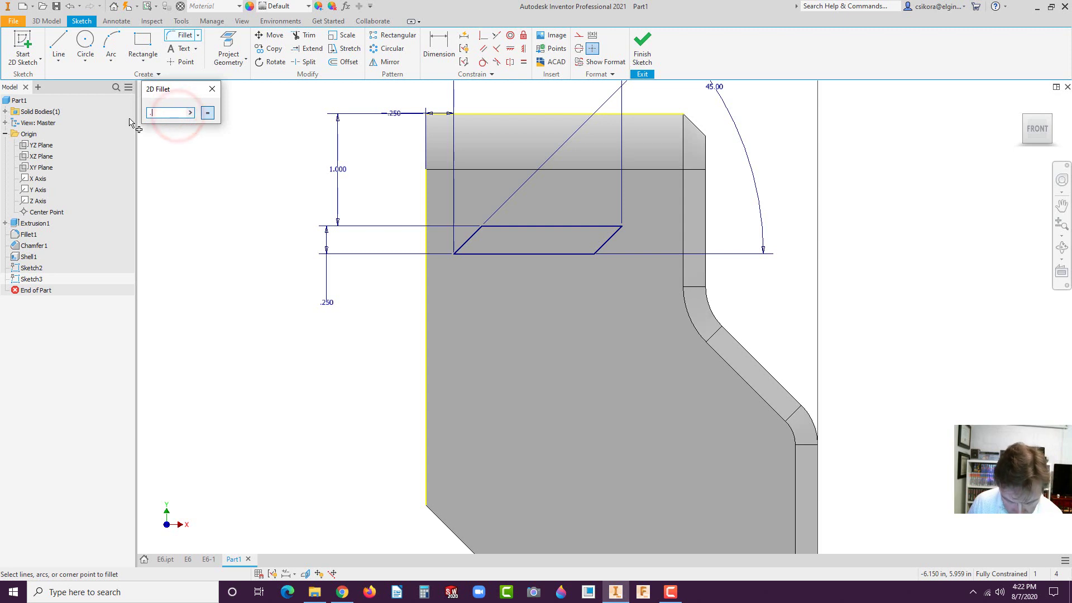
pyautogui.write('06')
pyautogui.press('Return')
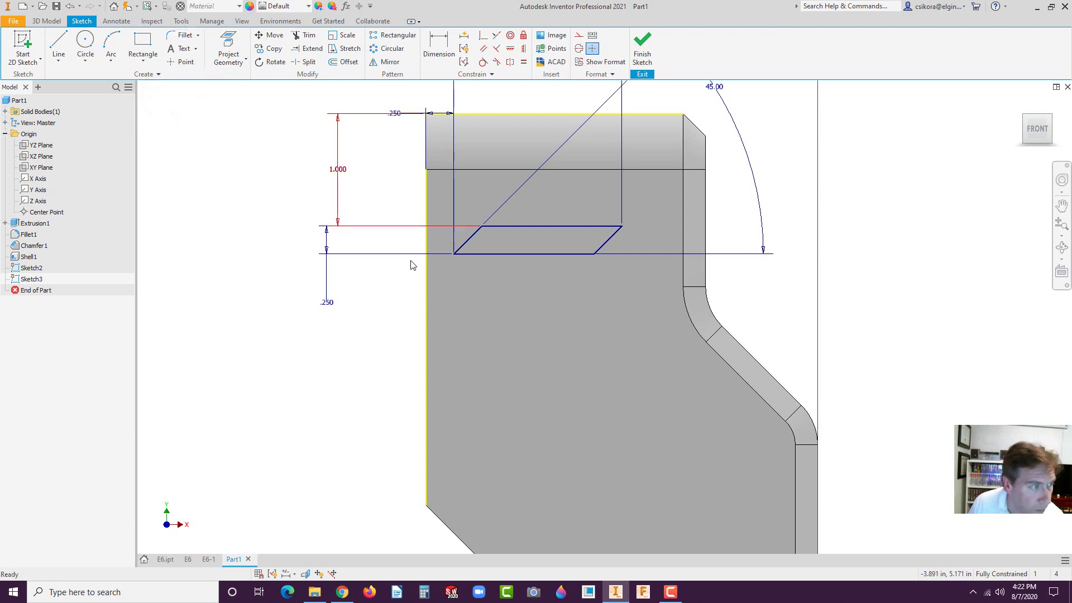
# Round all four corners of the parallelogram with 0.06 in sketch fillets.
pyautogui.click(453, 254)
pyautogui.click(484, 225)
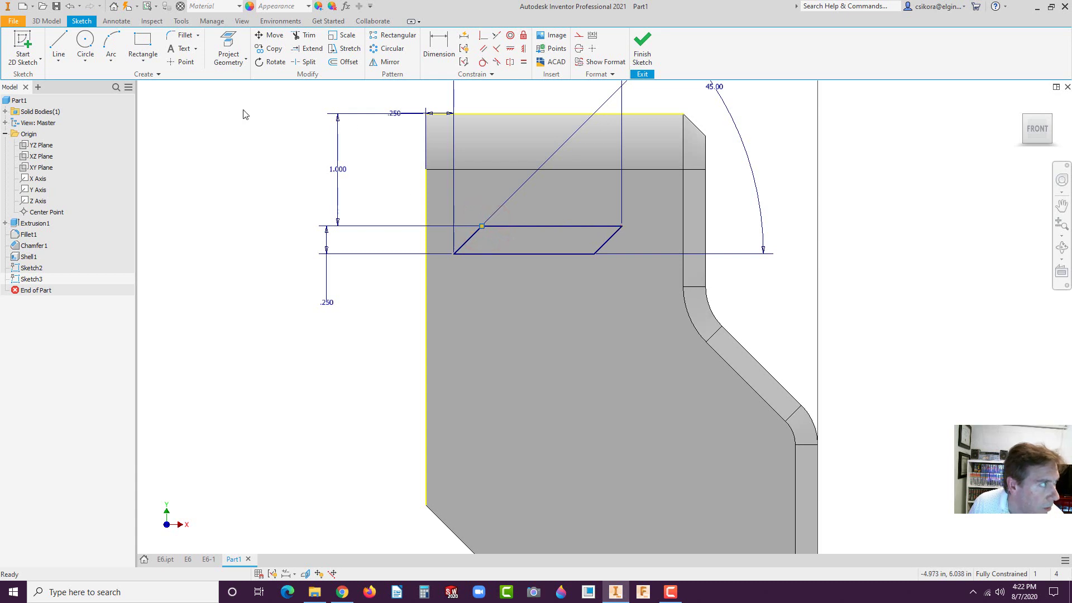
pyautogui.click(184, 35)
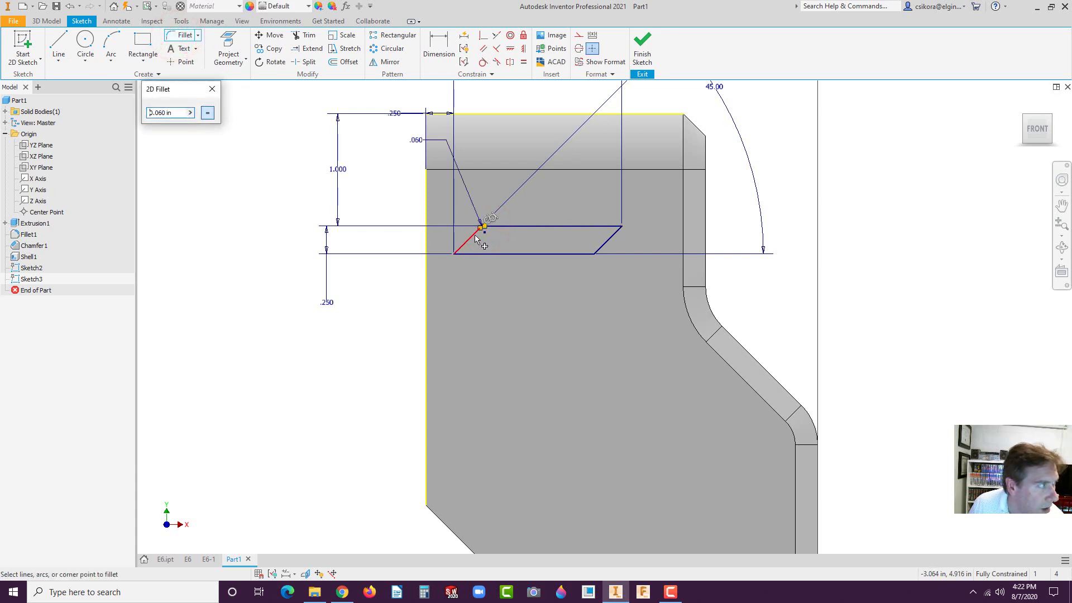
pyautogui.click(624, 227)
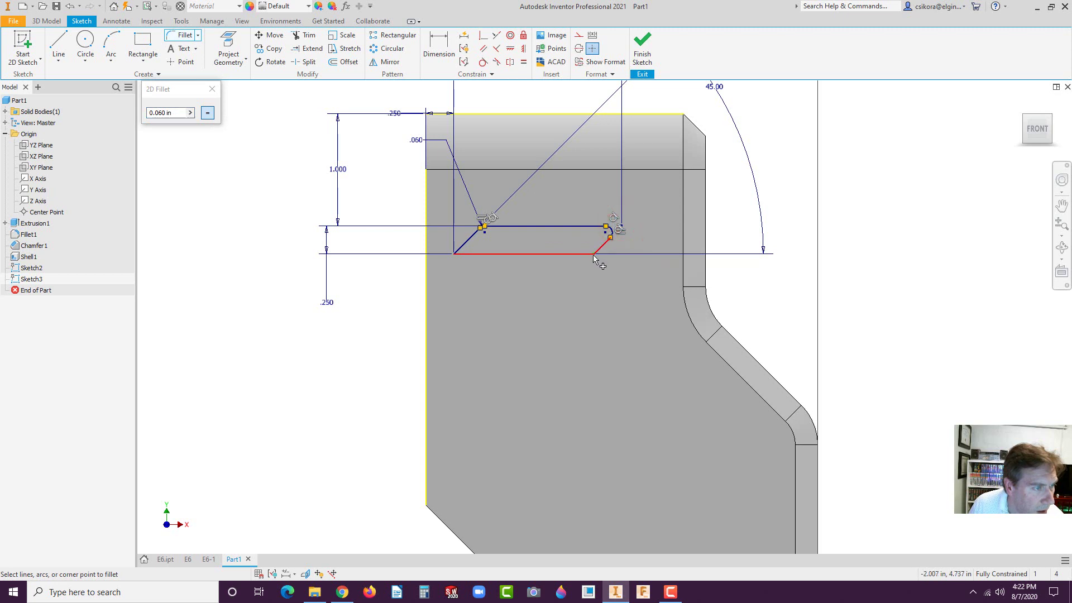
pyautogui.click(593, 254)
pyautogui.click(454, 254)
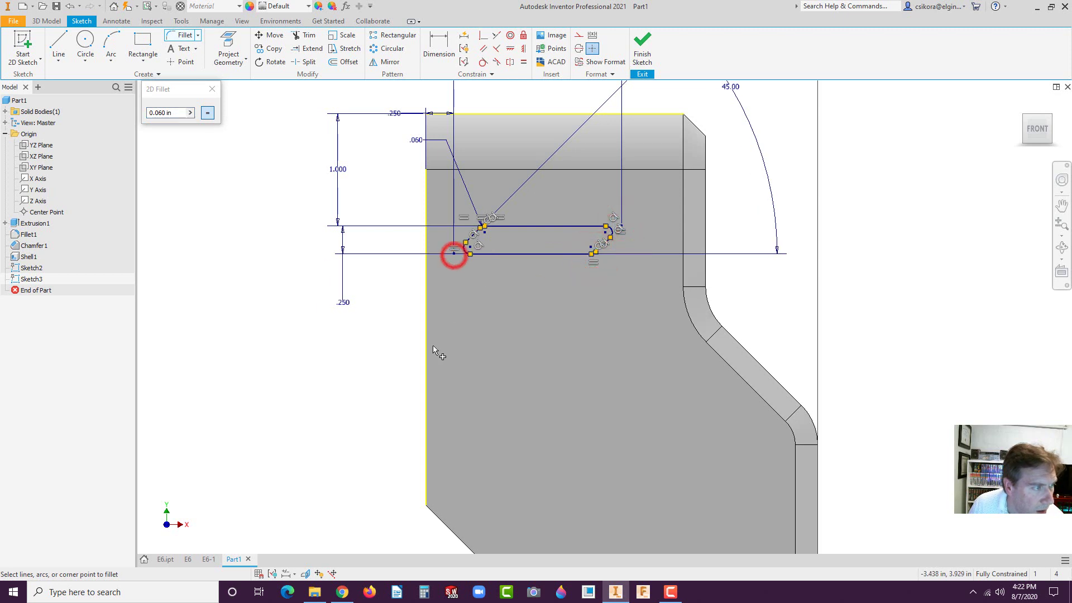
pyautogui.click(212, 90)
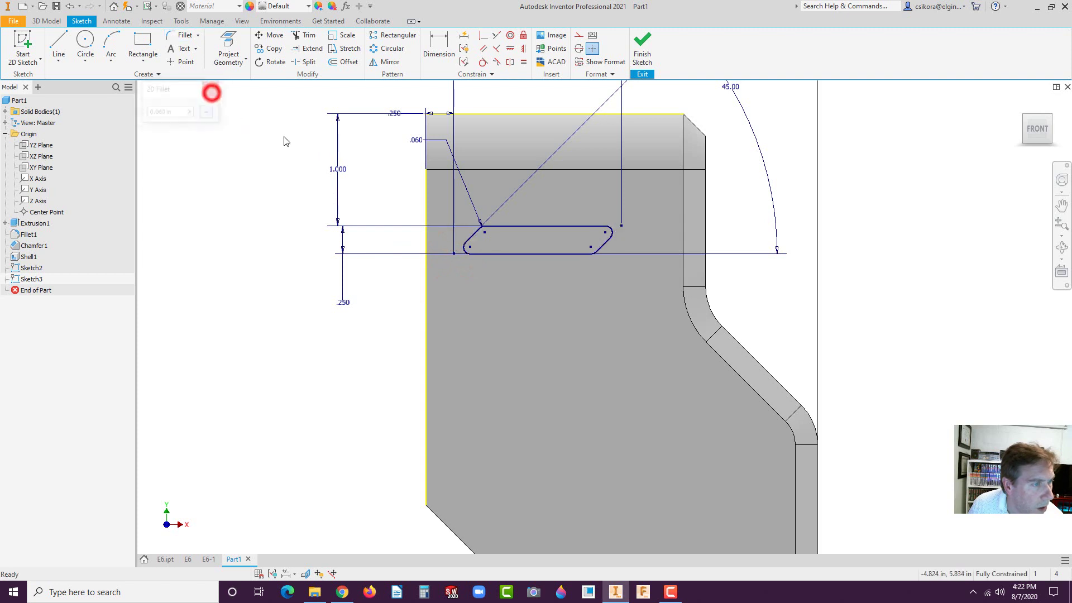
# Finish the vent slot sketch and extrude its profile as a cut into the part with the Through All extent.
pyautogui.scroll(-2, 501, 313)
pyautogui.scroll(2, 565, 196)
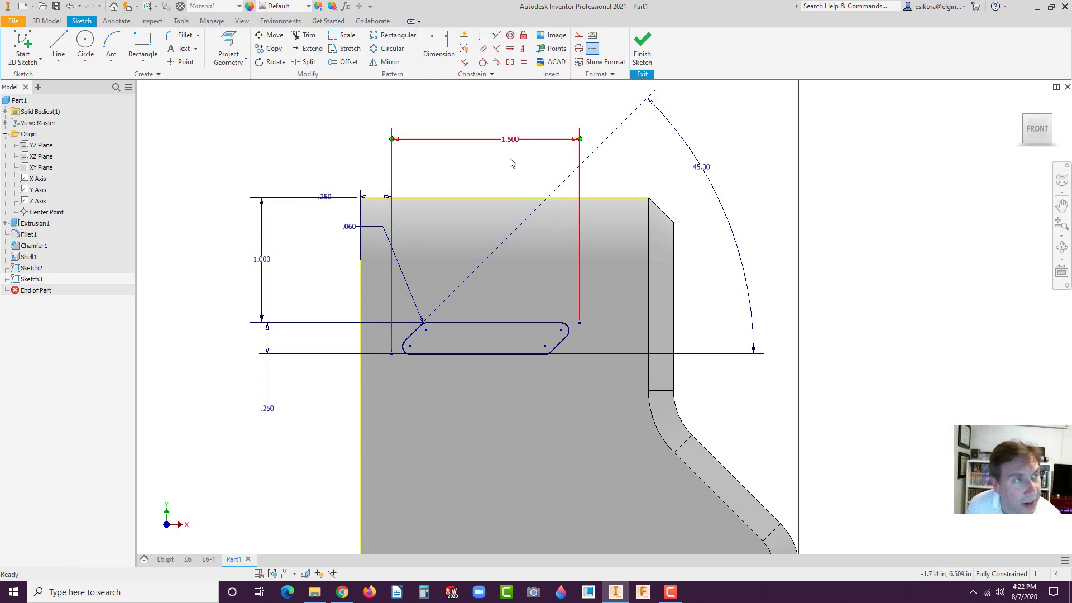
pyautogui.click(642, 48)
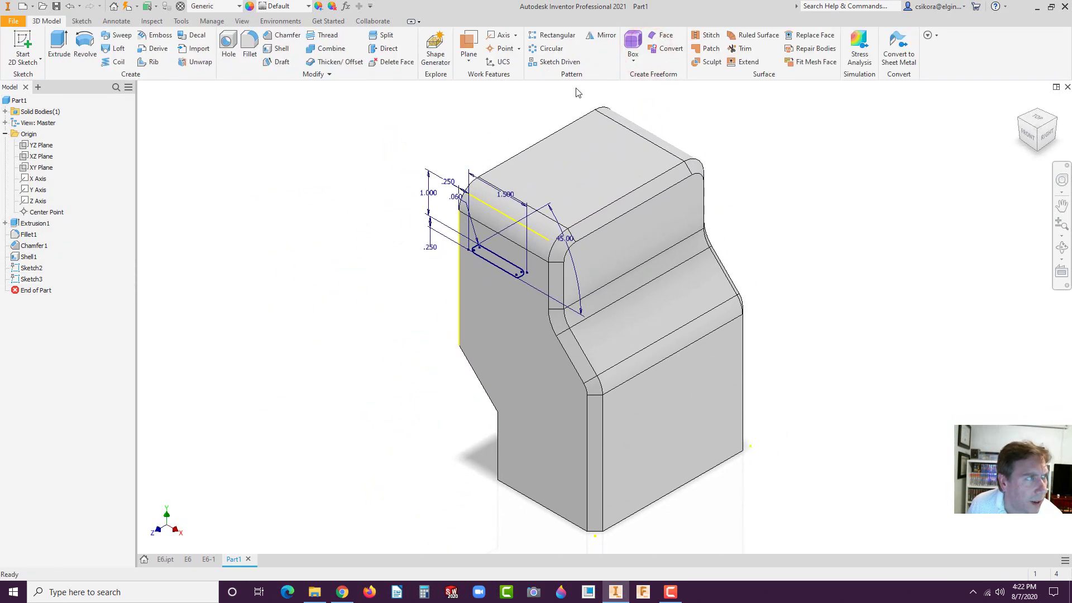
pyautogui.click(59, 40)
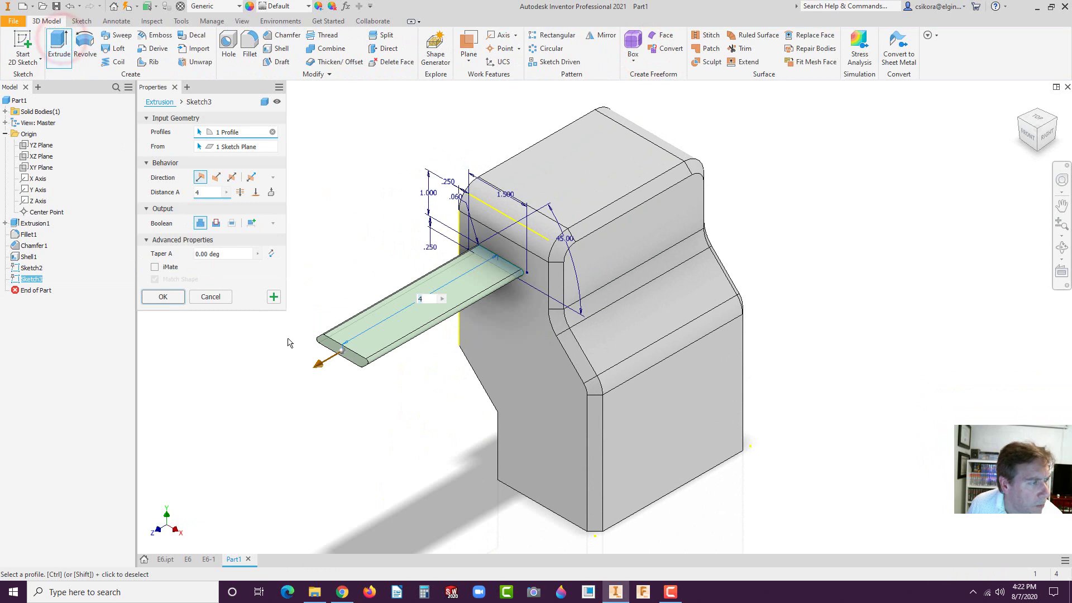
pyautogui.click(216, 177)
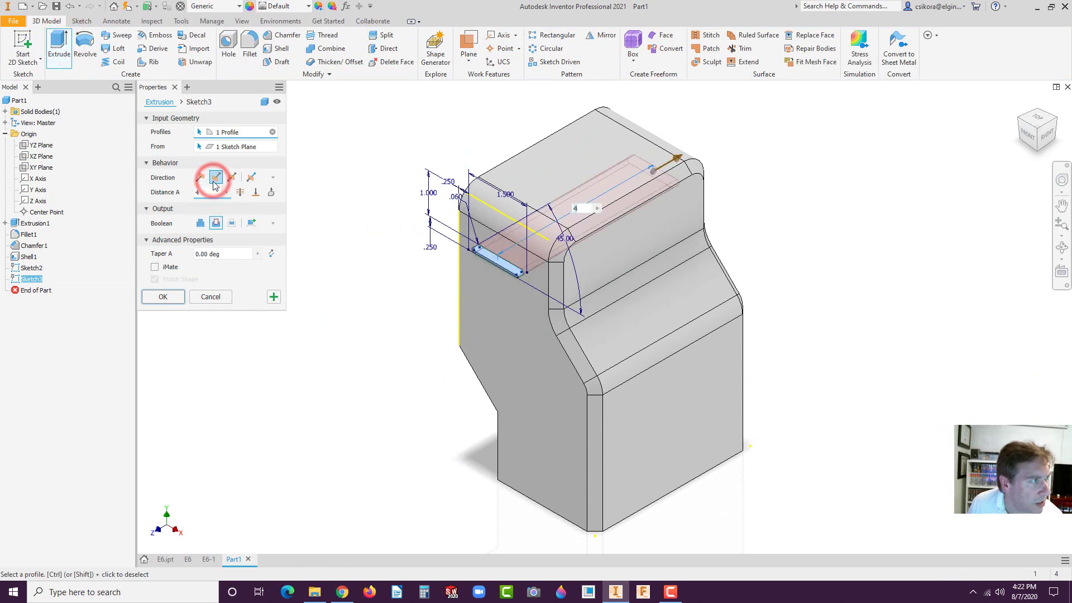
pyautogui.click(240, 192)
pyautogui.click(154, 297)
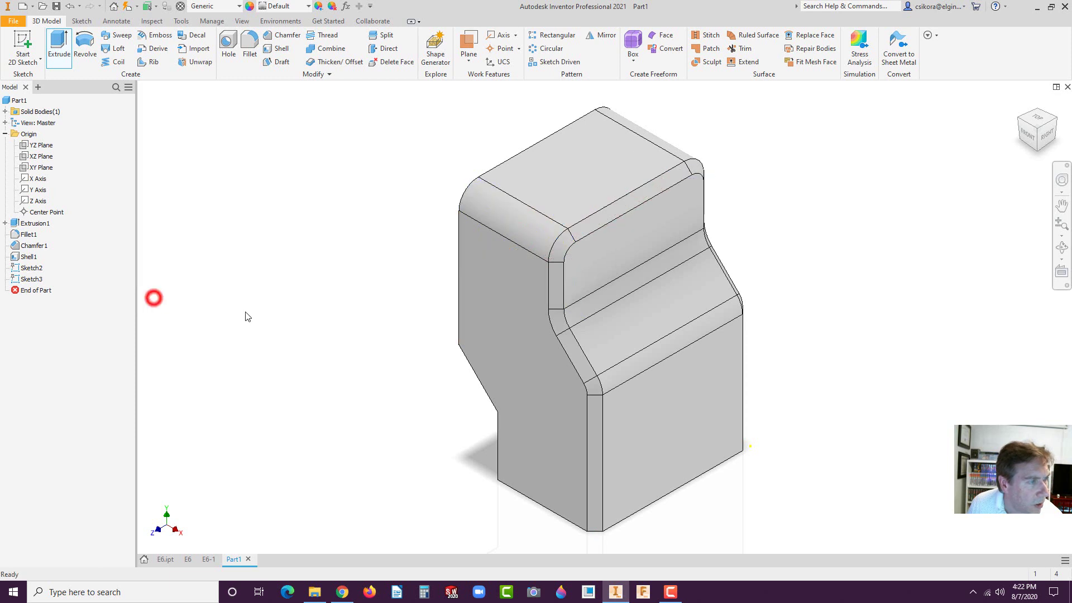
pyautogui.click(331, 323)
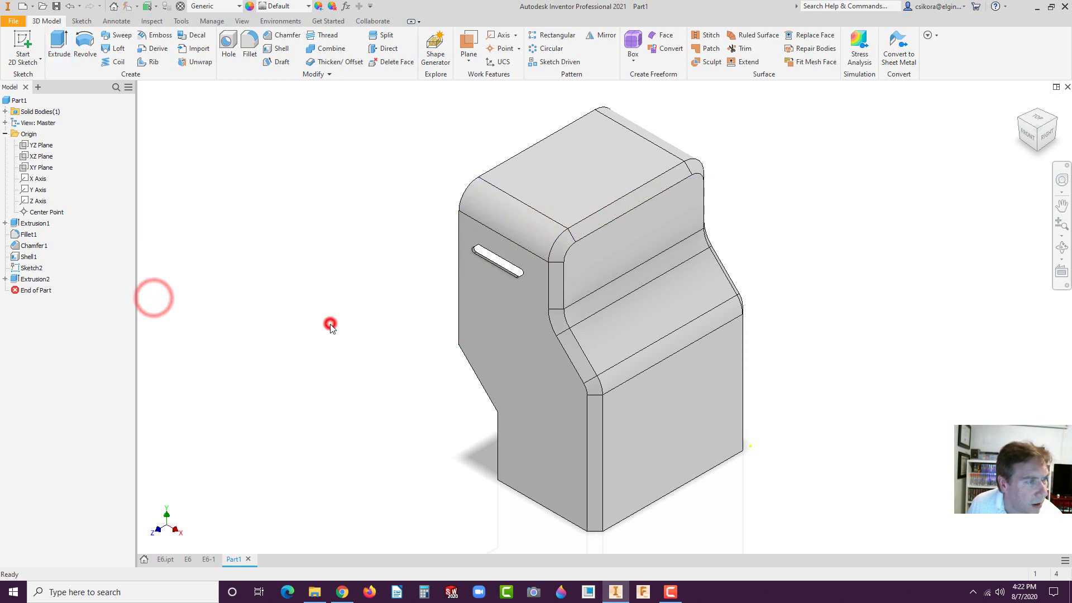
# Start a rectangular pattern of the slot cut, running downward along the side face's upper vertical edge.
pyautogui.click(34, 279)
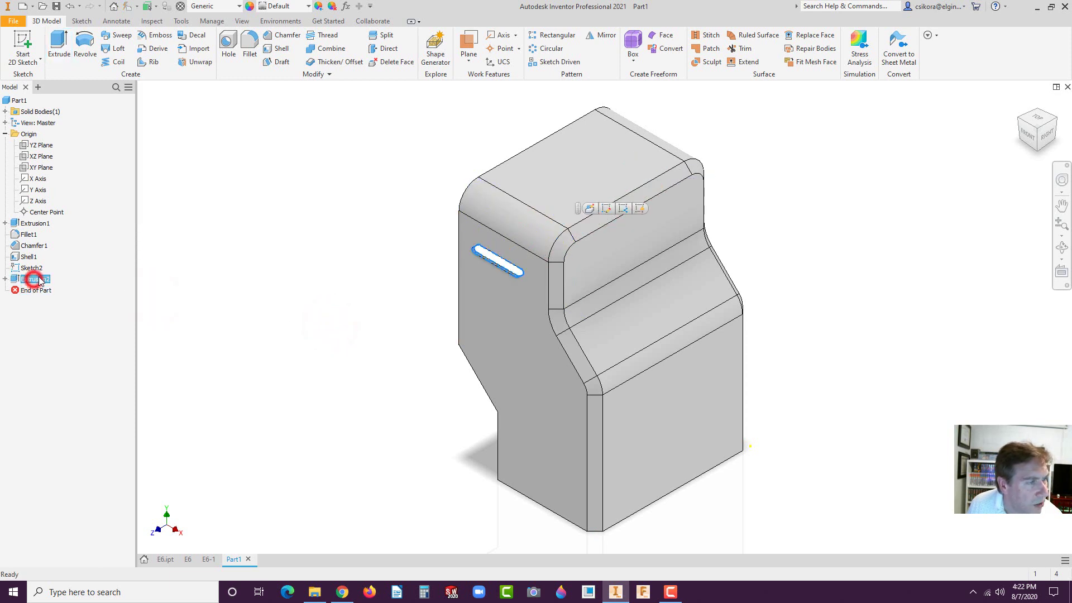
pyautogui.click(544, 36)
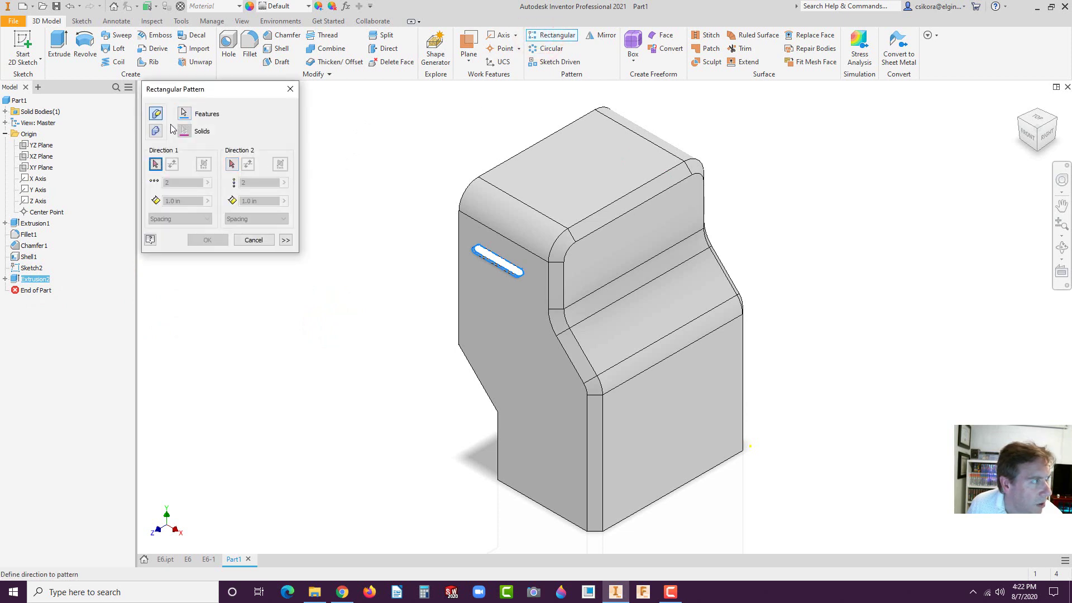
pyautogui.click(154, 165)
pyautogui.click(459, 286)
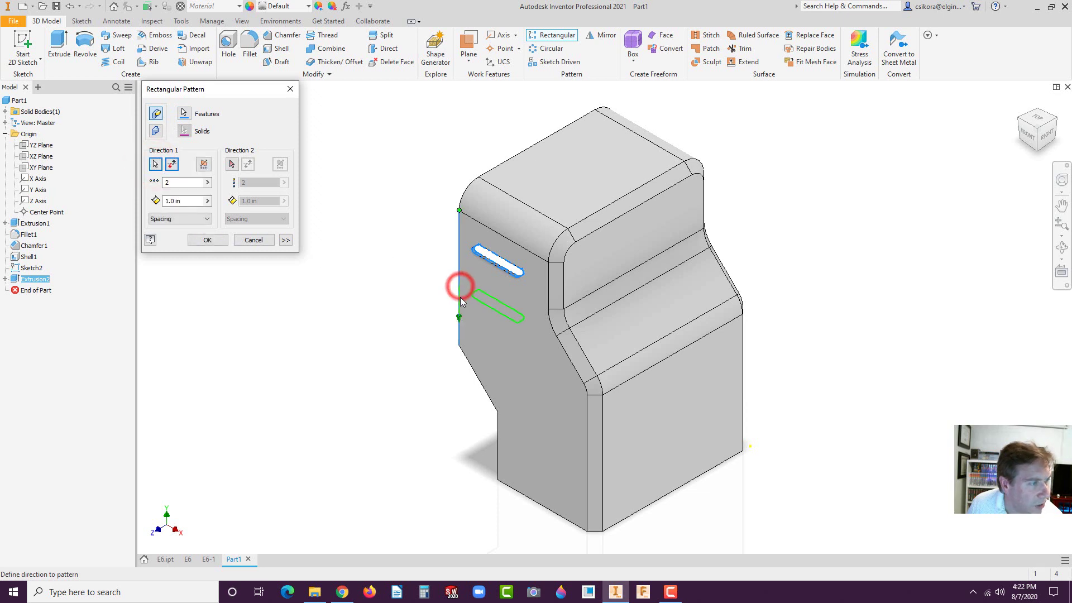
# Consult the shroud drawing in Chrome for the vent pattern and create the pattern with 6 slots spaced 0.4 in apart.
pyautogui.click(180, 184)
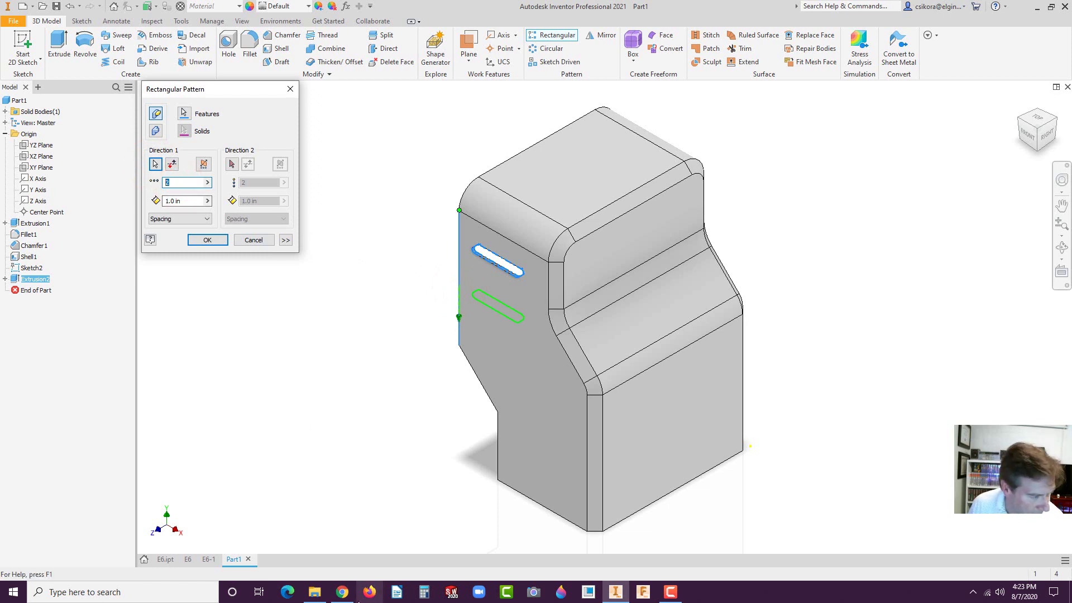
pyautogui.click(342, 593)
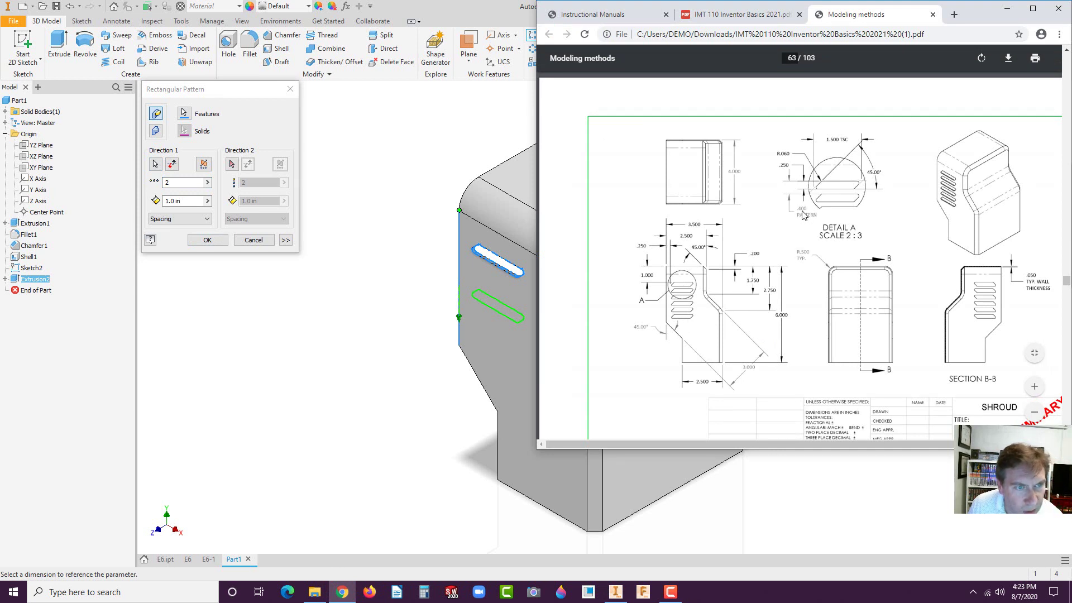
pyautogui.click(483, 10)
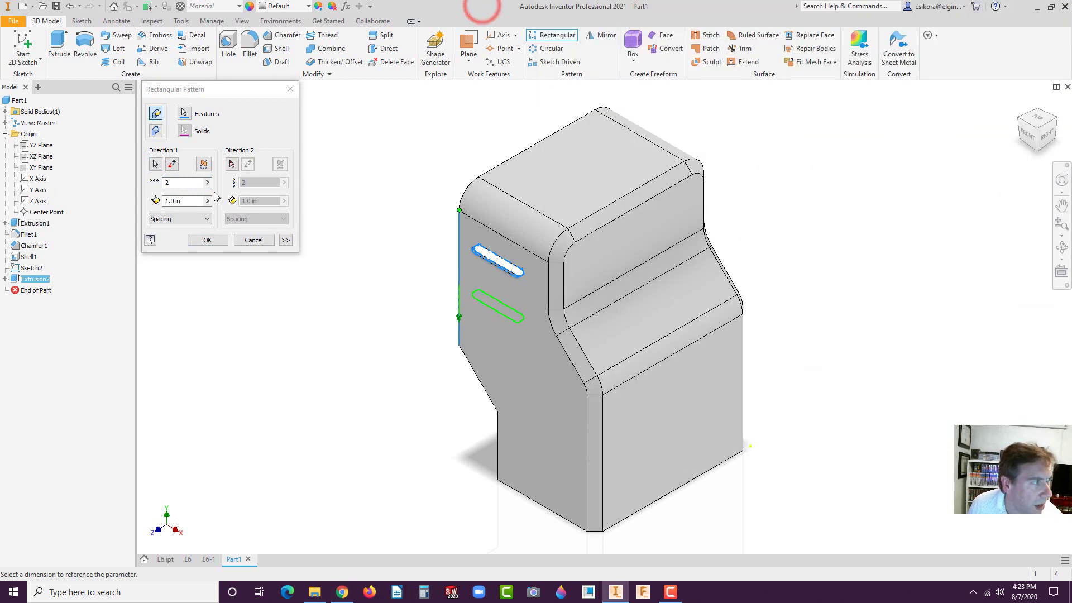
pyautogui.doubleClick(182, 183)
pyautogui.write('6')
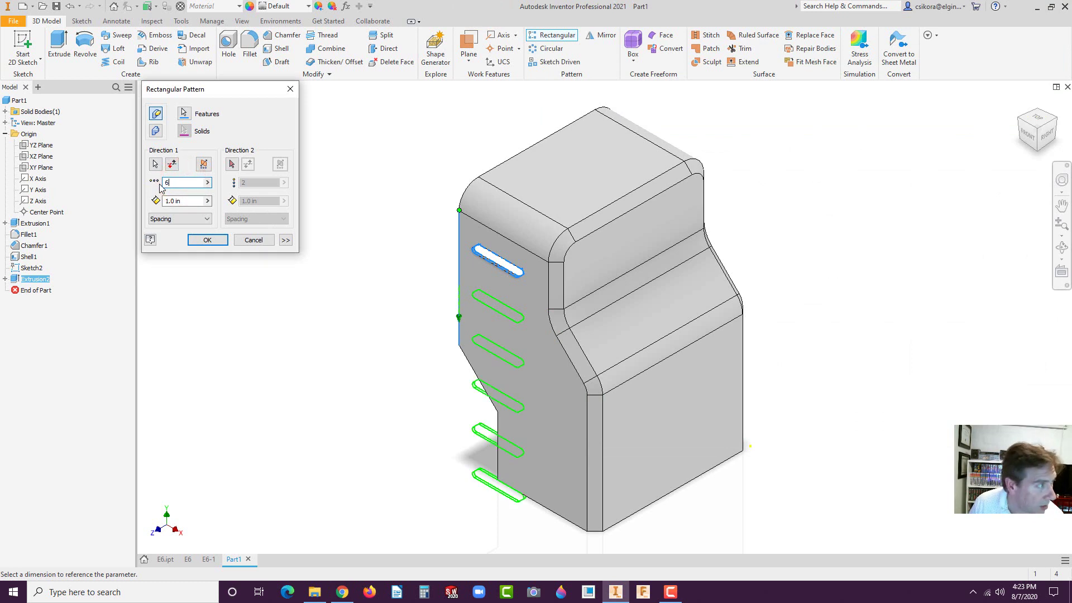
pyautogui.doubleClick(192, 200)
pyautogui.write('0.4')
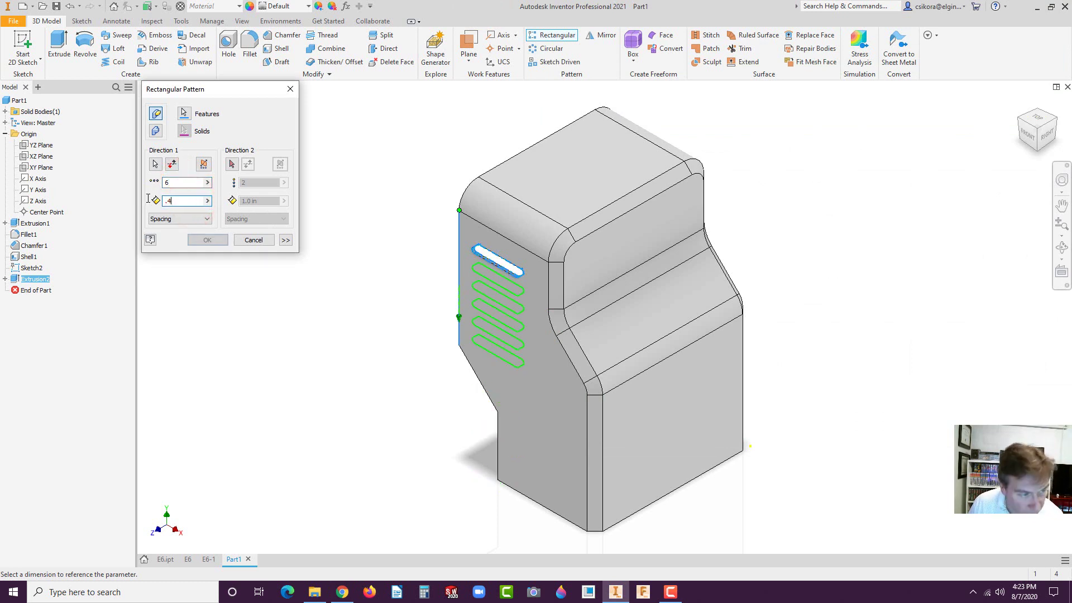
pyautogui.press('Return')
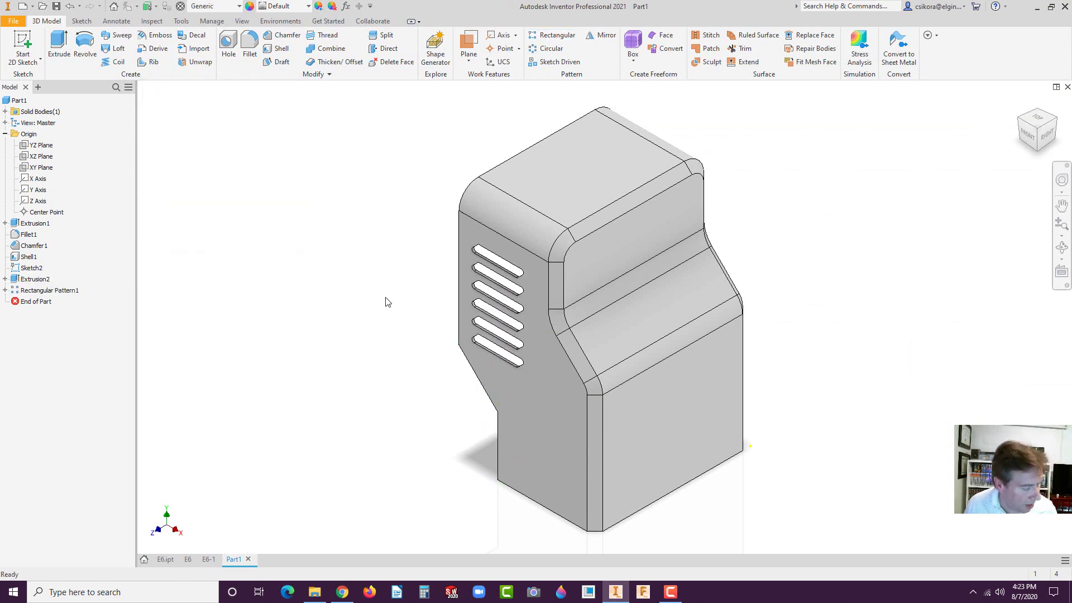
# Save the finished shroud part as L6 in the Inventor 2021 folder.
pyautogui.keyDown('shift'); pyautogui.moveTo(388, 302); pyautogui.dragTo(806, 356, button='middle'); pyautogui.keyUp('shift')
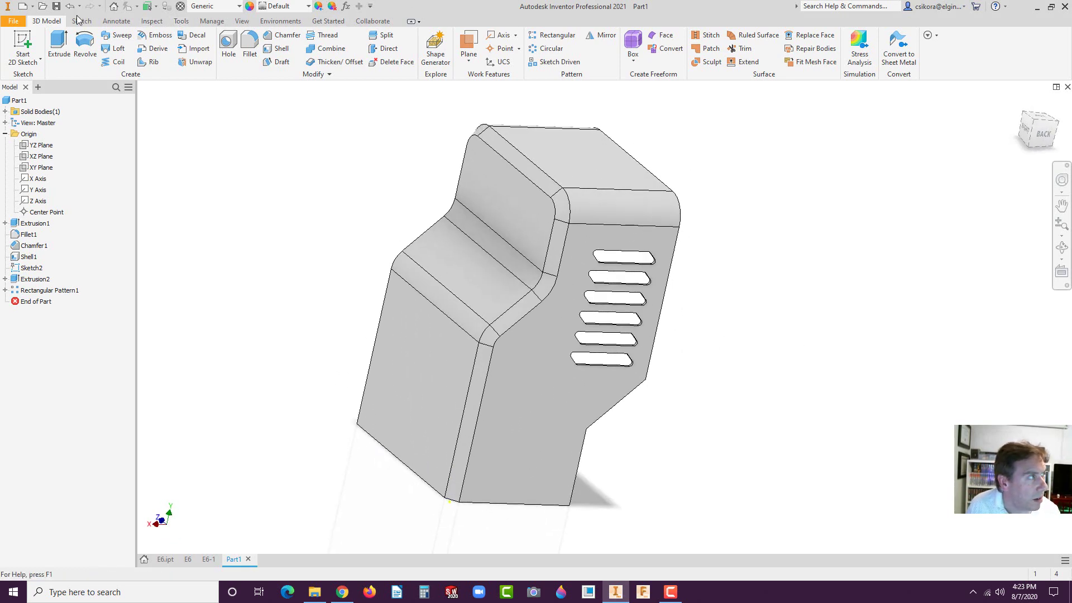
pyautogui.click(57, 7)
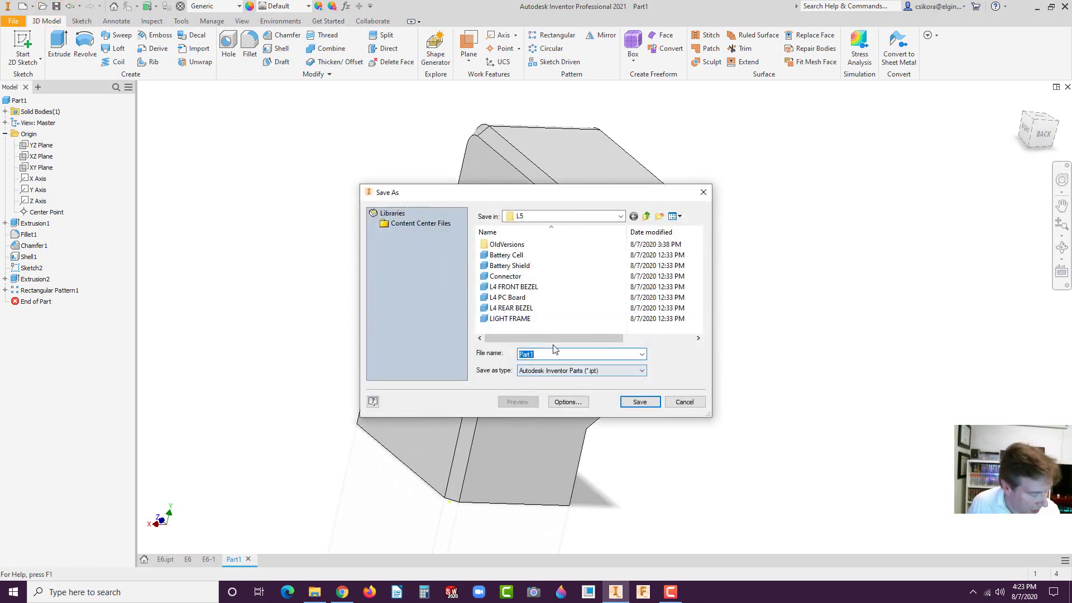
pyautogui.write('L6')
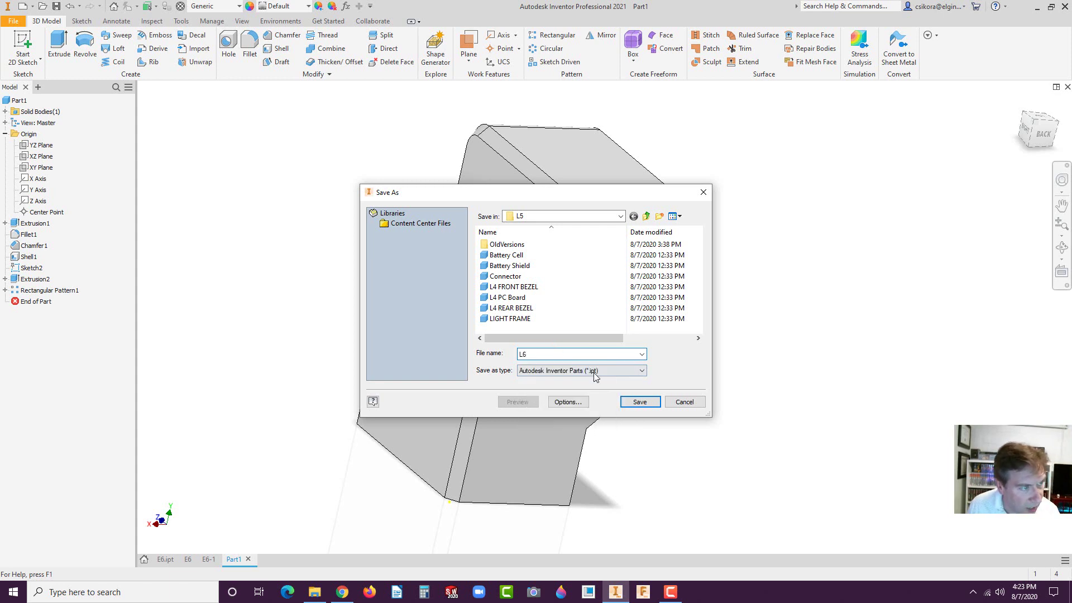
pyautogui.click(634, 217)
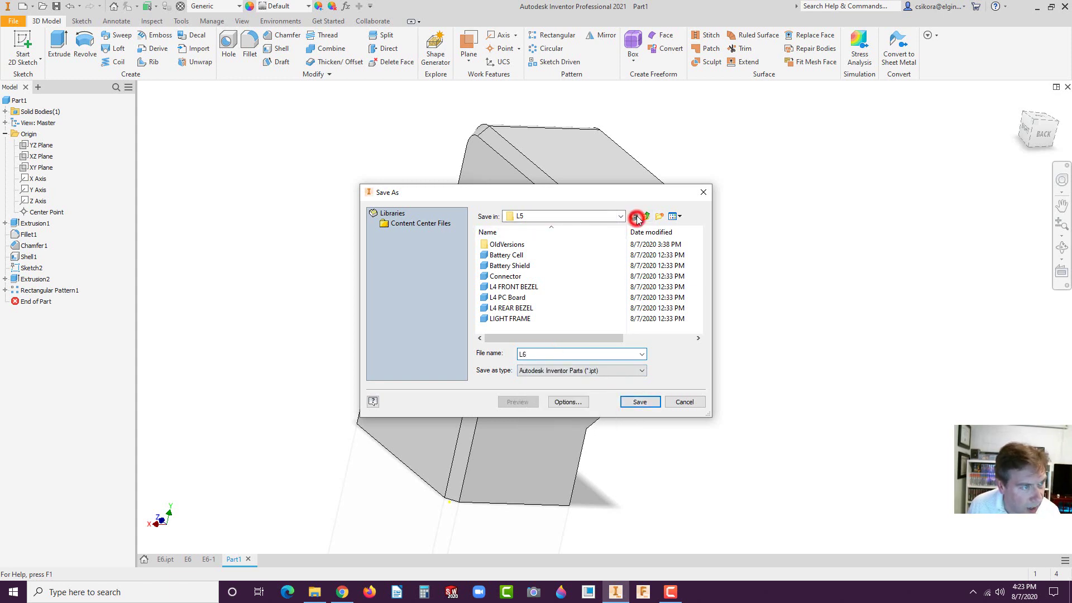
pyautogui.click(647, 217)
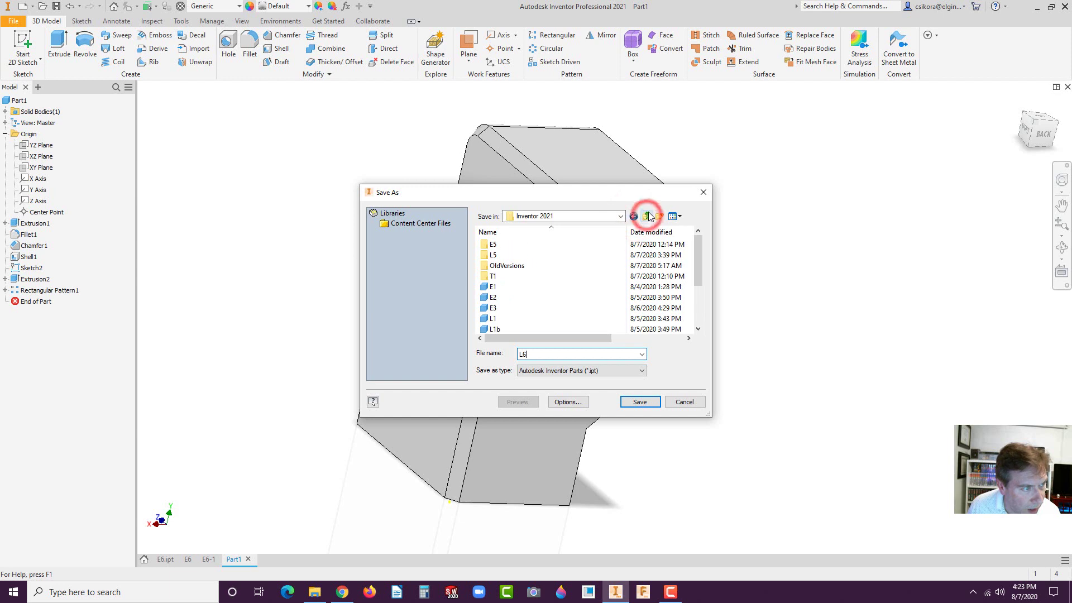
pyautogui.click(629, 403)
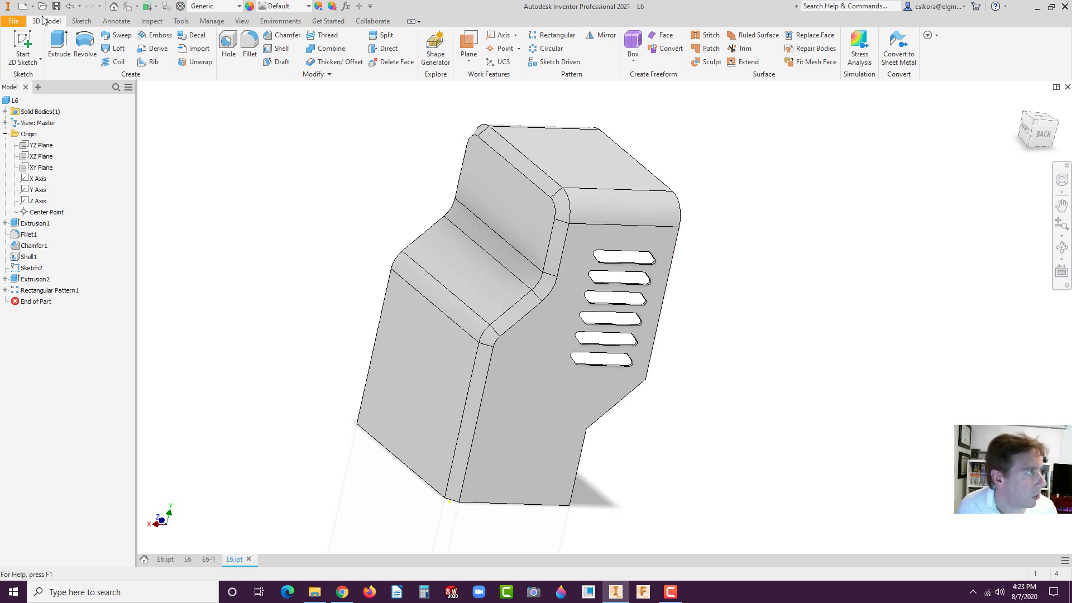
# Create a new drawing from the ANSI (in).idw template using the A Size_ASM_1 view_wPL predefined sheet.
pyautogui.click(25, 6)
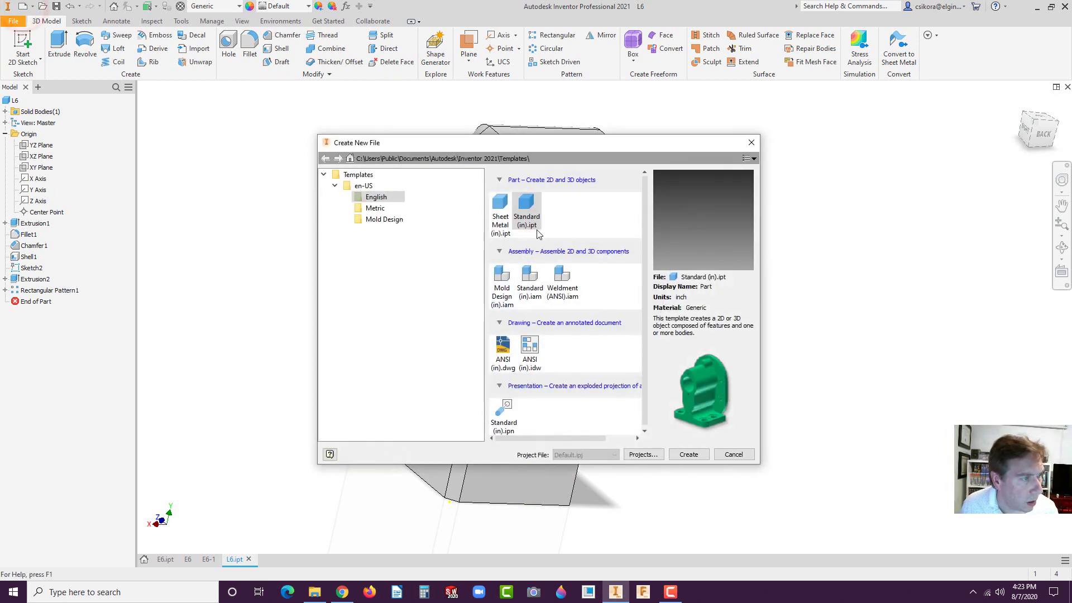
pyautogui.click(530, 349)
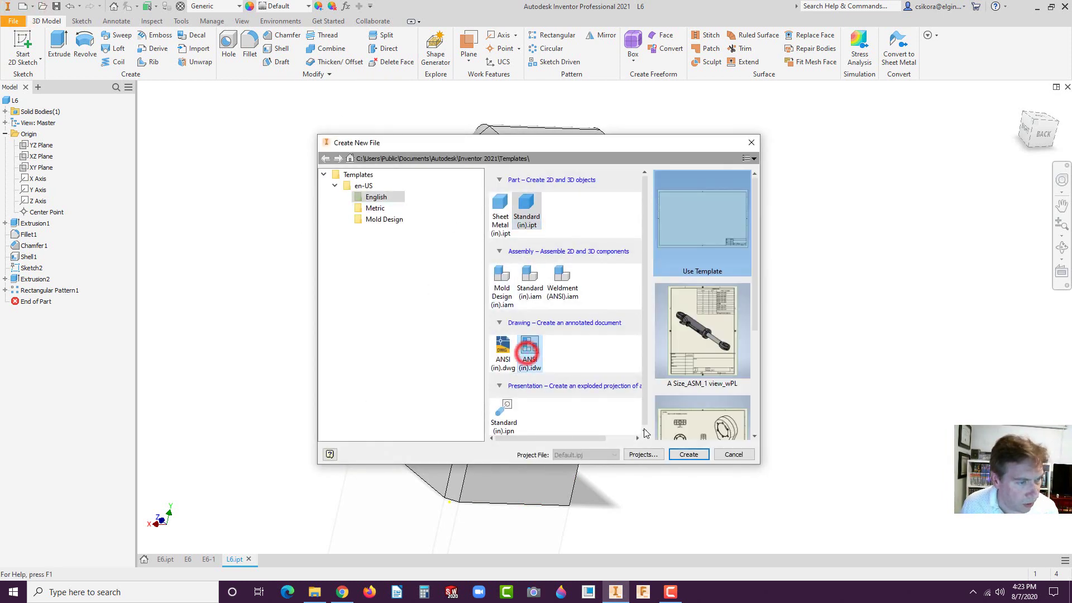
pyautogui.scroll(-3, 718, 355)
pyautogui.scroll(3, 711, 380)
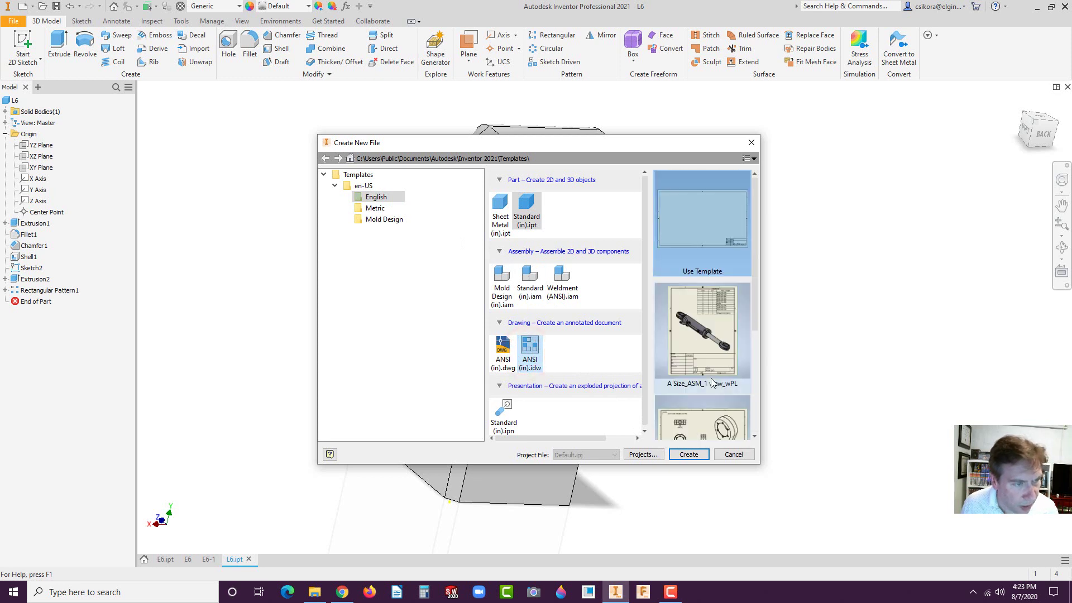
pyautogui.scroll(-3, 689, 363)
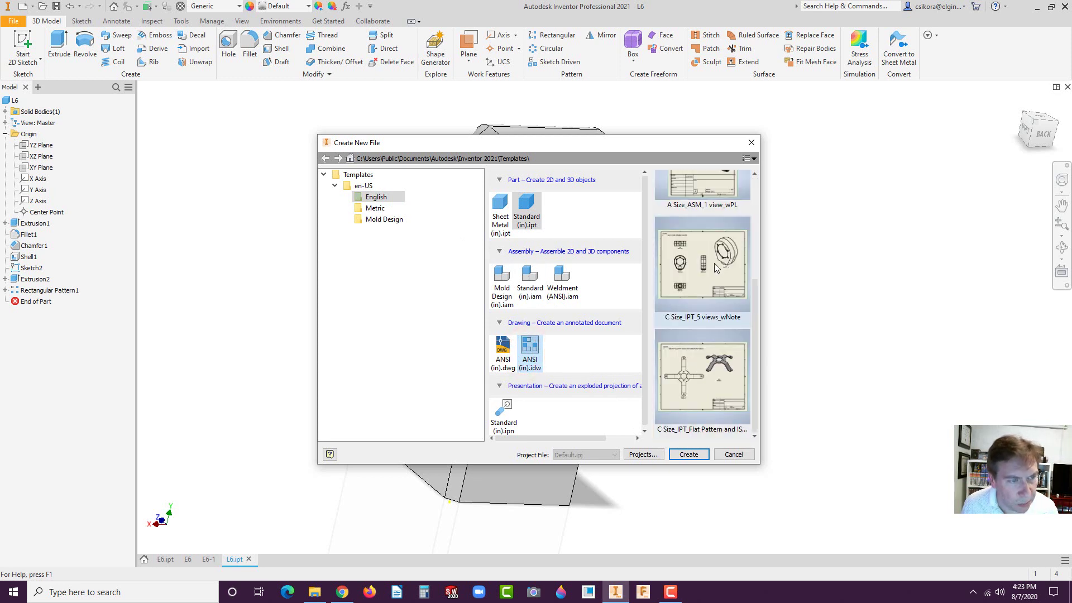
pyautogui.scroll(3, 680, 381)
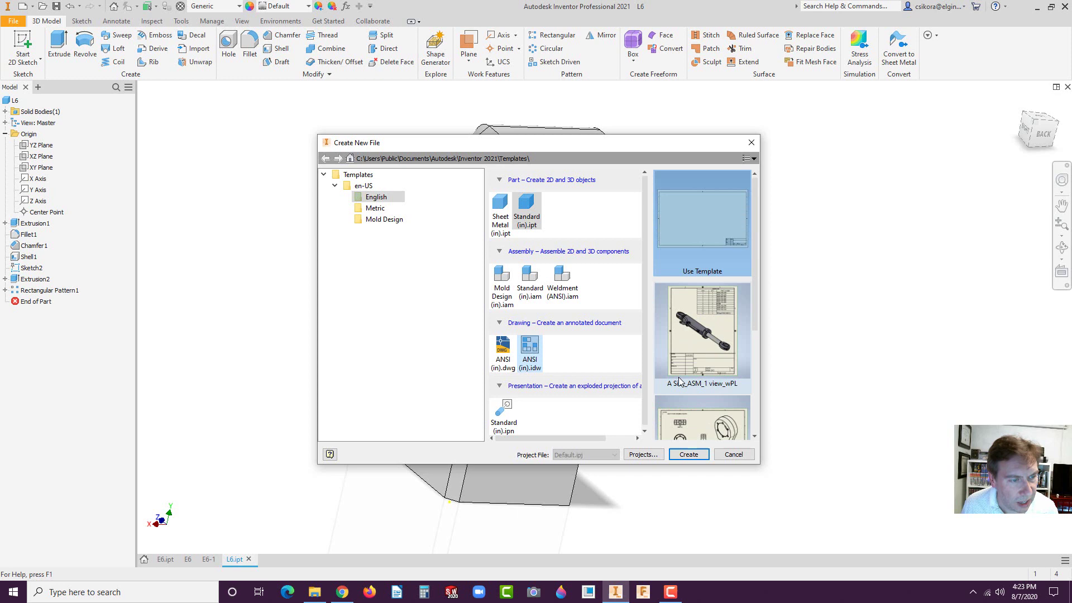
pyautogui.click(694, 349)
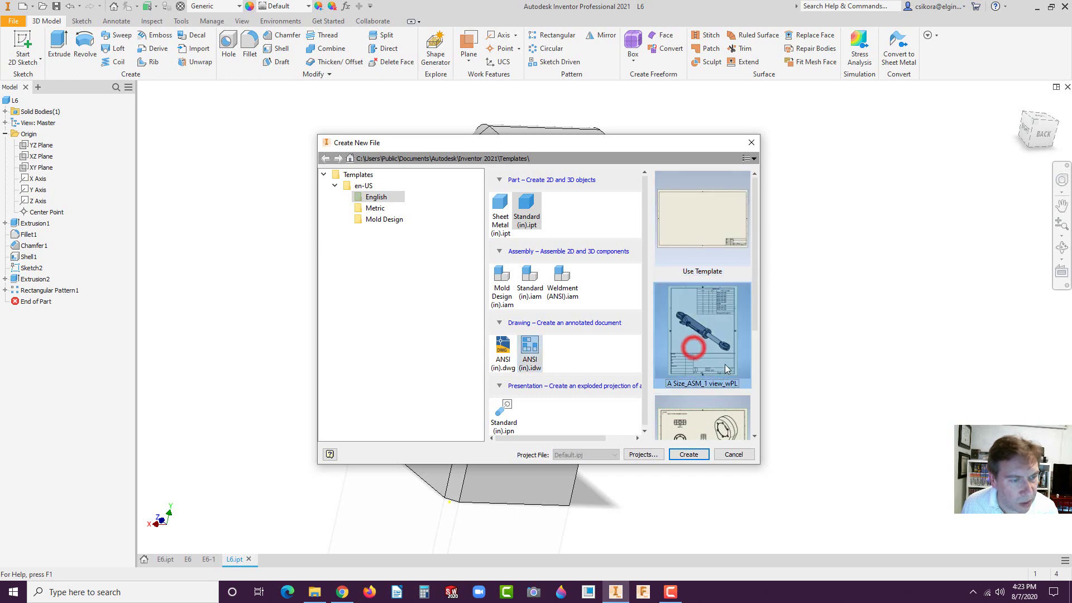
pyautogui.click(688, 454)
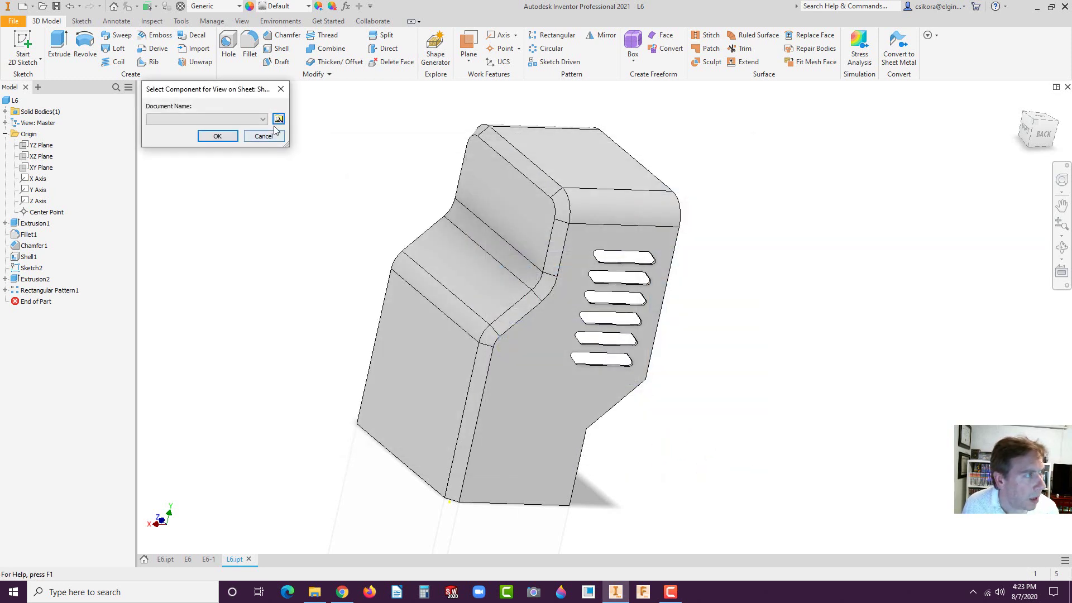
# Choose the L6 part file from the Inventor 2021 folder as the component for the drawing view.
pyautogui.click(278, 119)
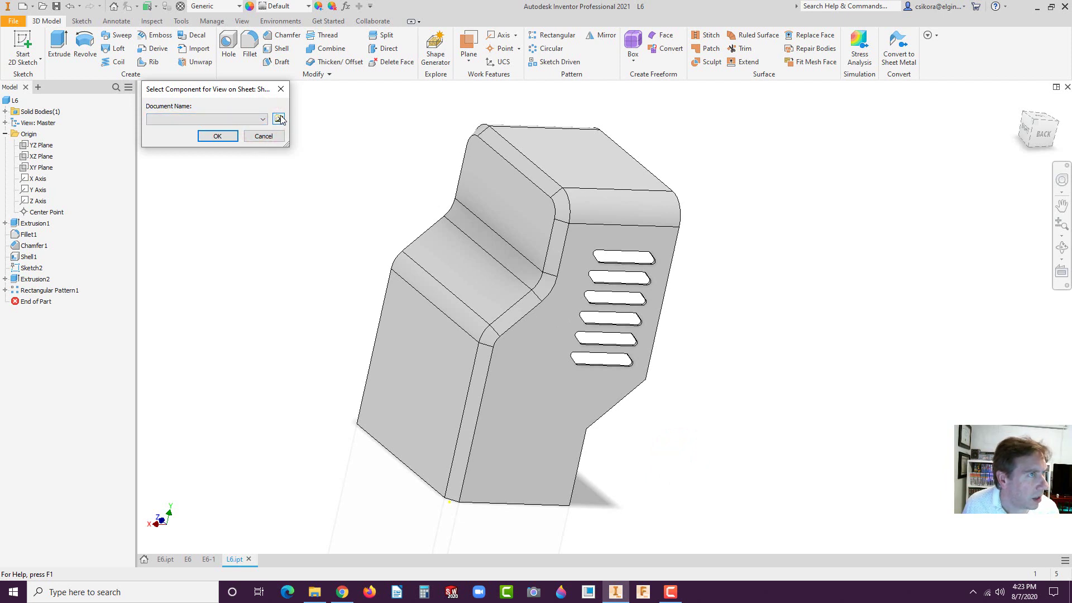
pyautogui.click(278, 119)
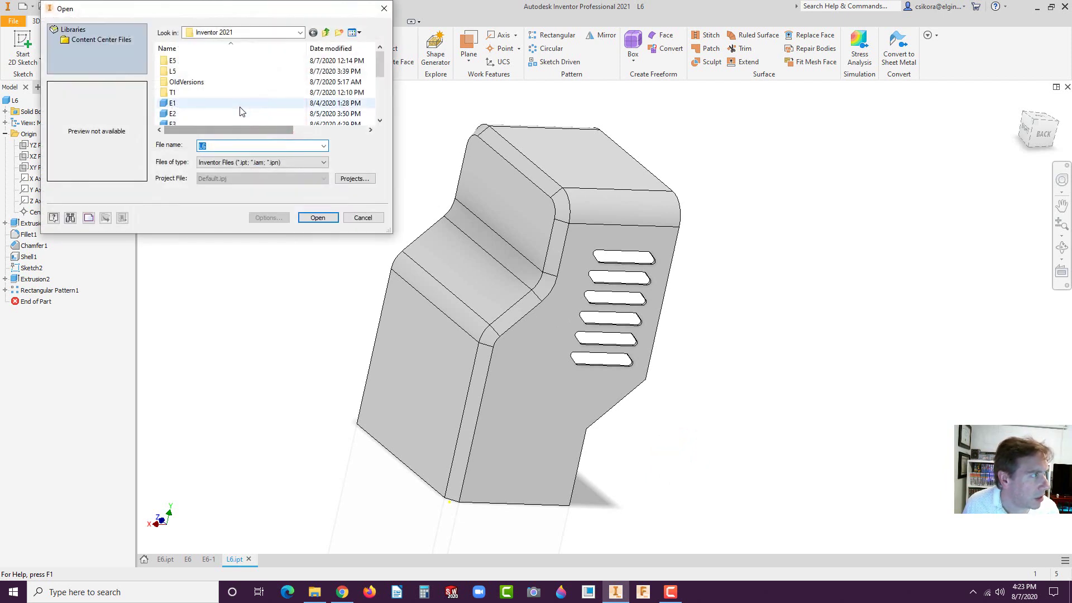
pyautogui.click(318, 218)
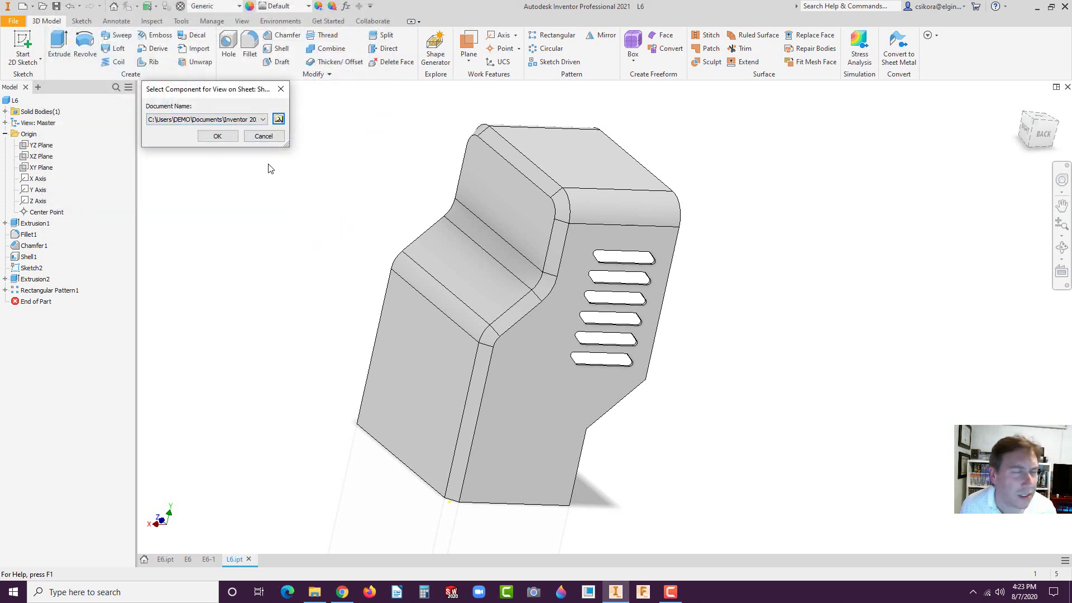
pyautogui.click(217, 136)
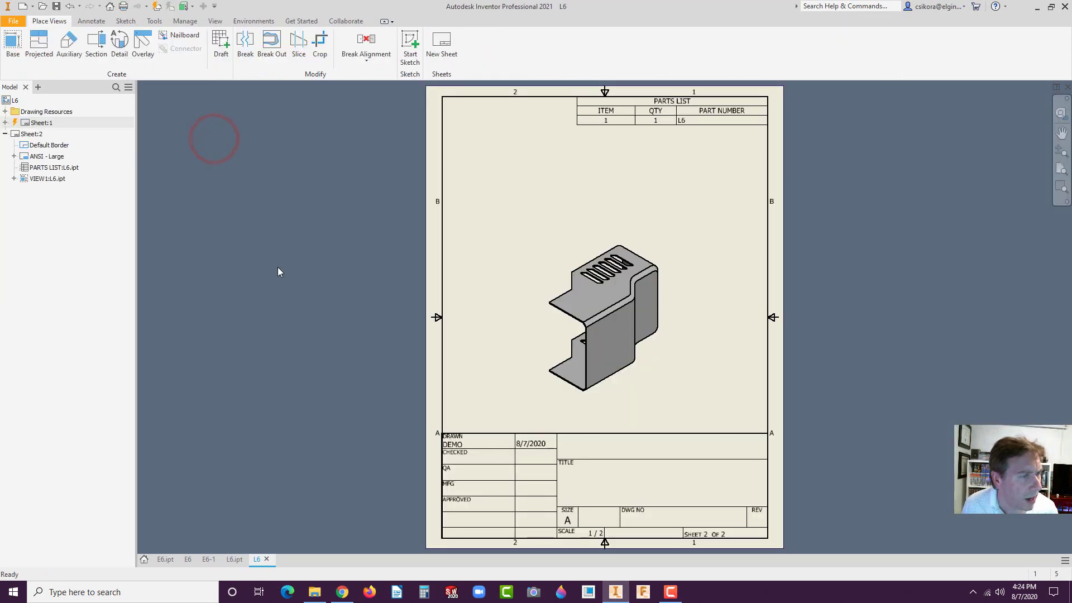
# Reorient the isometric view to the top-front-right corner at scale 1/4 and move it below the parts list in the sheet's upper-right area.
pyautogui.doubleClick(621, 286)
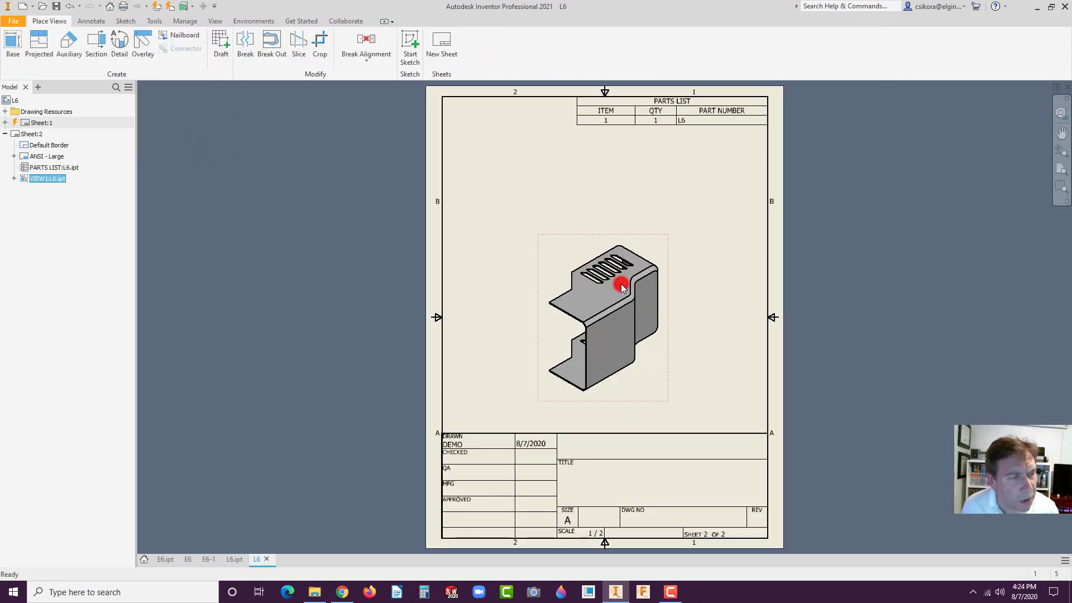
pyautogui.click(696, 178)
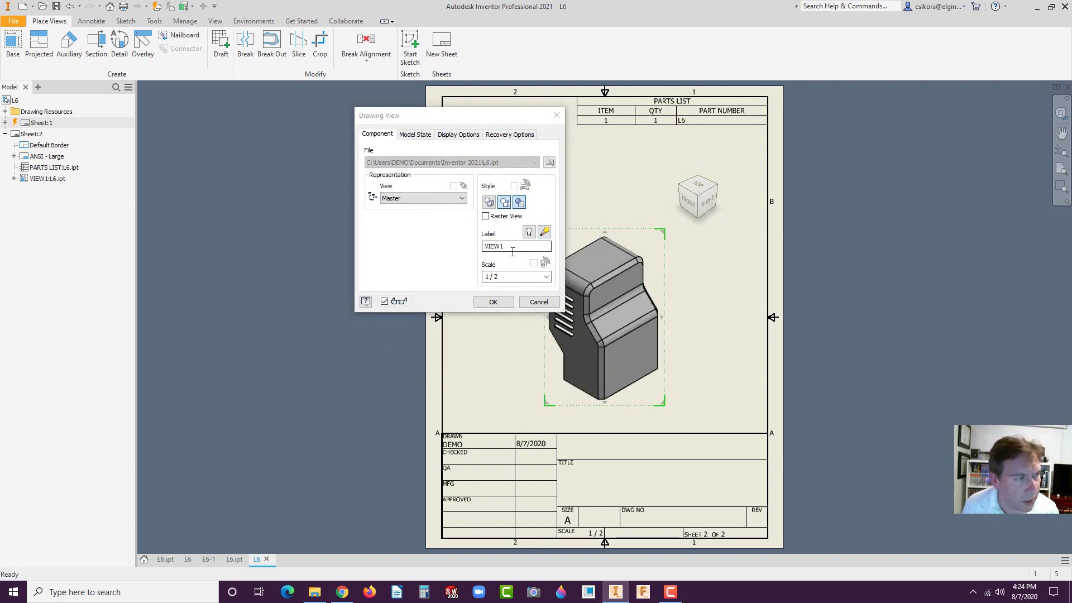
pyautogui.click(547, 276)
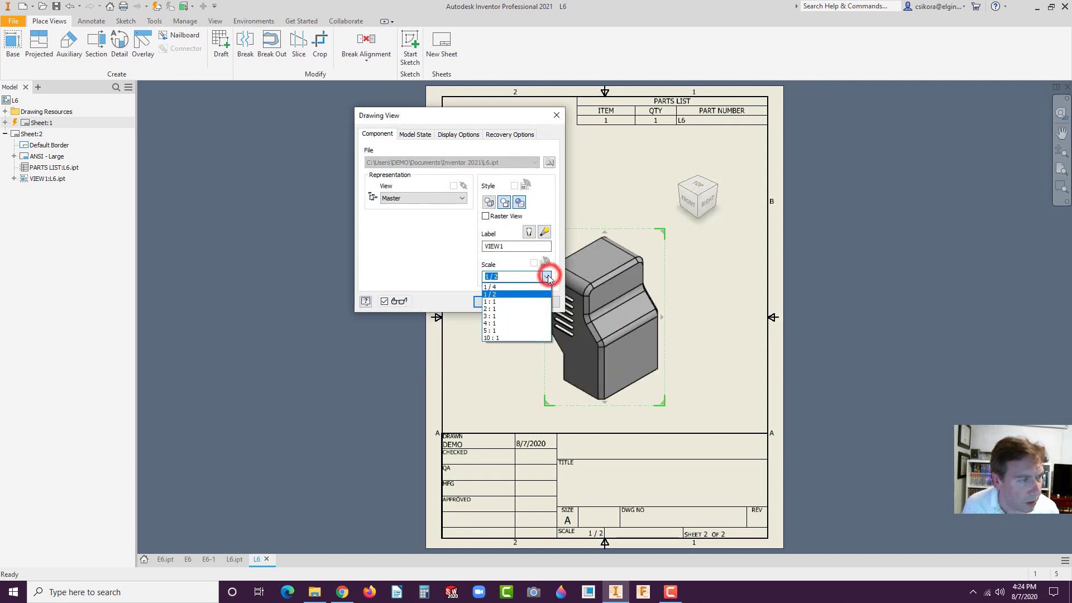
pyautogui.click(500, 287)
pyautogui.click(493, 302)
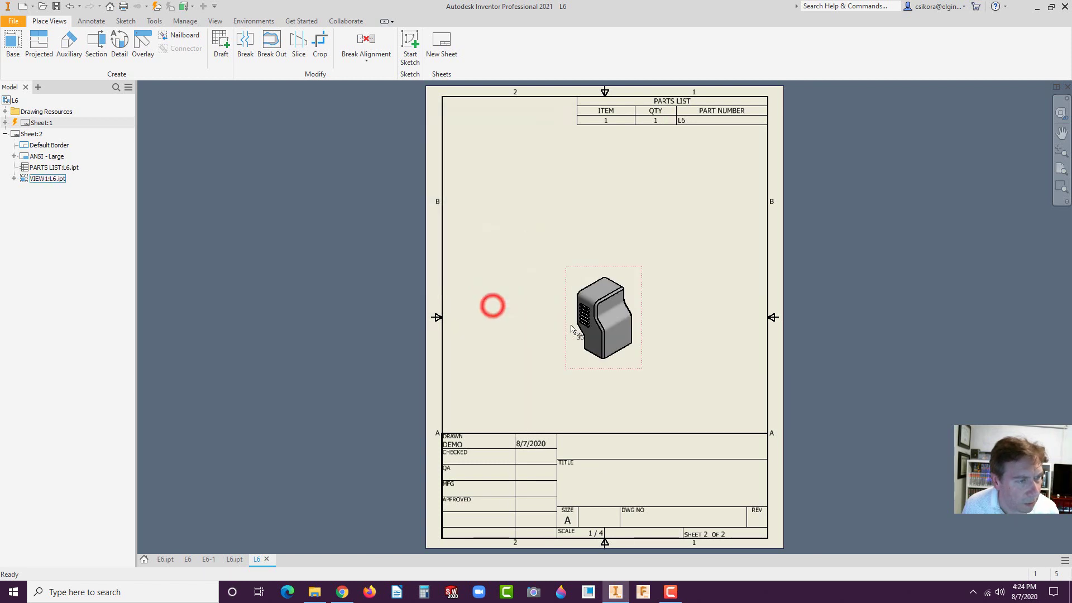
pyautogui.moveTo(597, 317)
pyautogui.mouseDown()
pyautogui.moveTo(637, 286)
pyautogui.moveTo(622, 370)
pyautogui.moveTo(707, 250)
pyautogui.moveTo(720, 247)
pyautogui.mouseUp()
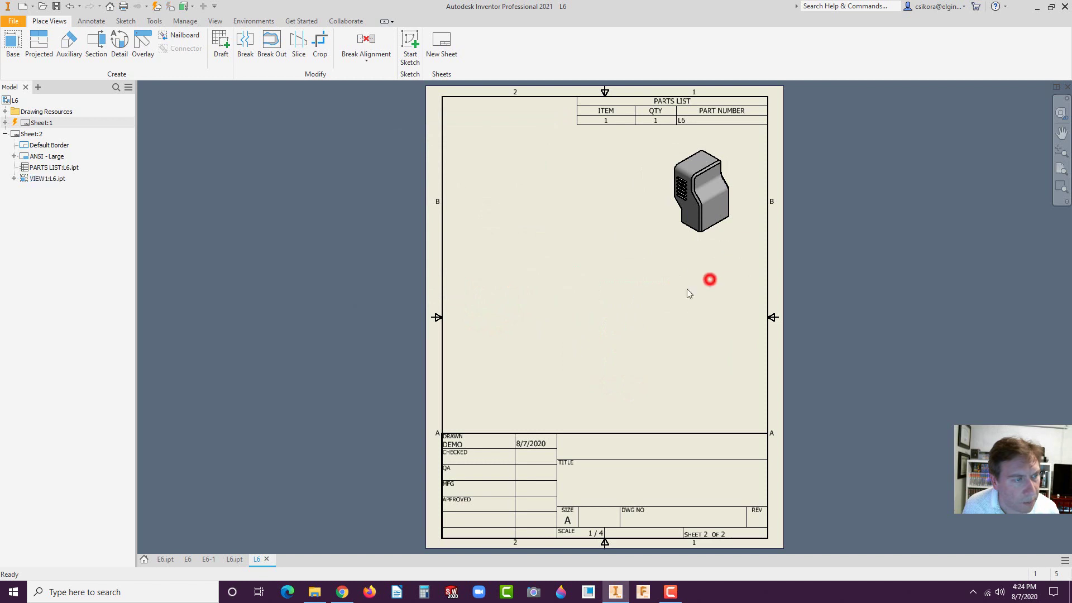
pyautogui.click(536, 301)
# Place a front base view of L6 at scale 1/4 and position it in the lower-left part of the drawing area.
pyautogui.click(13, 42)
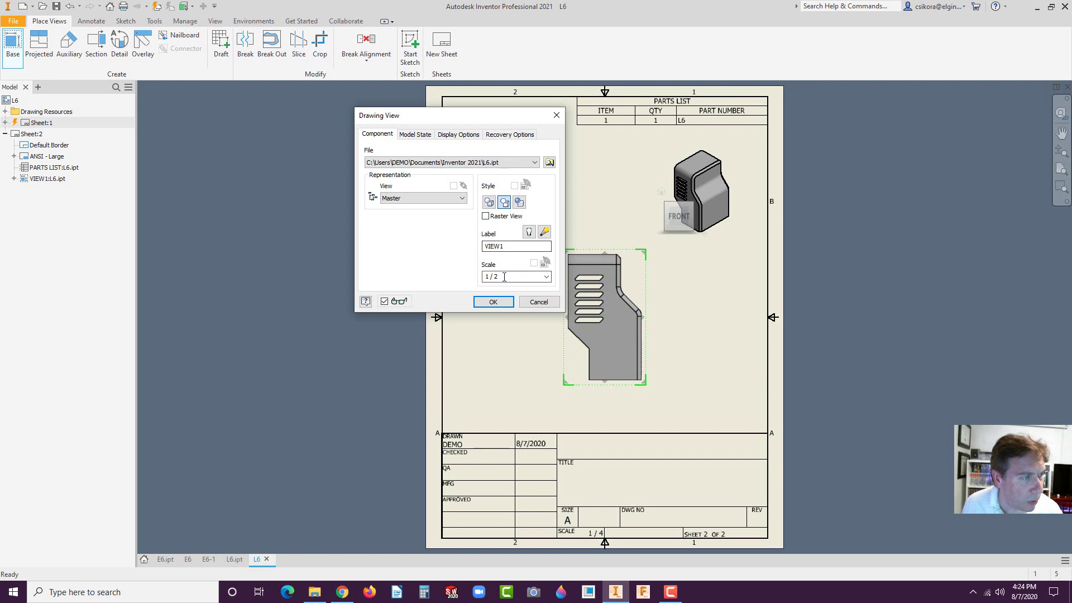
pyautogui.click(549, 276)
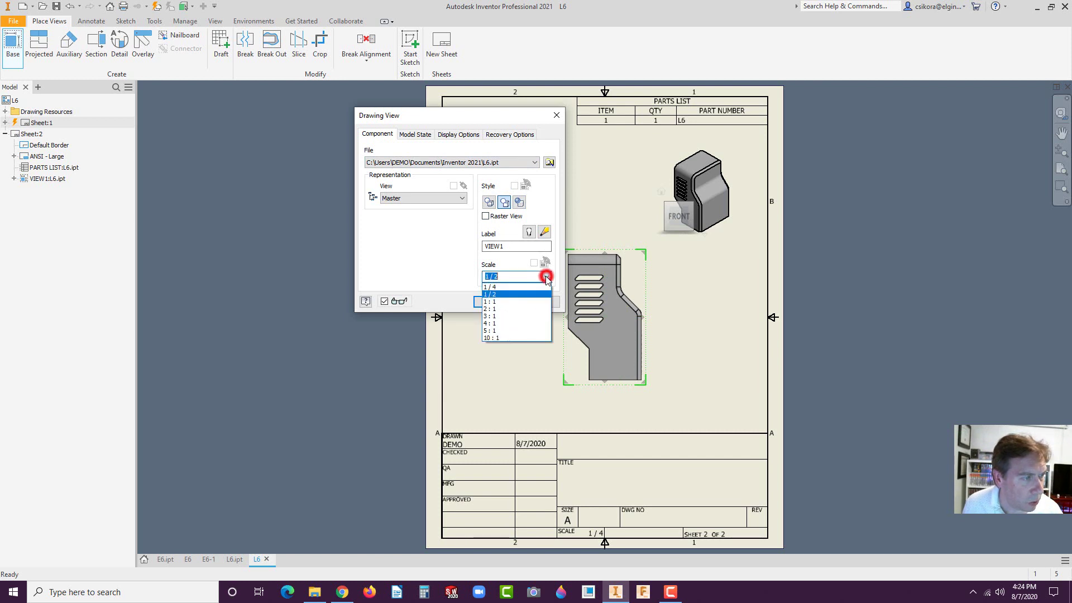
pyautogui.click(514, 286)
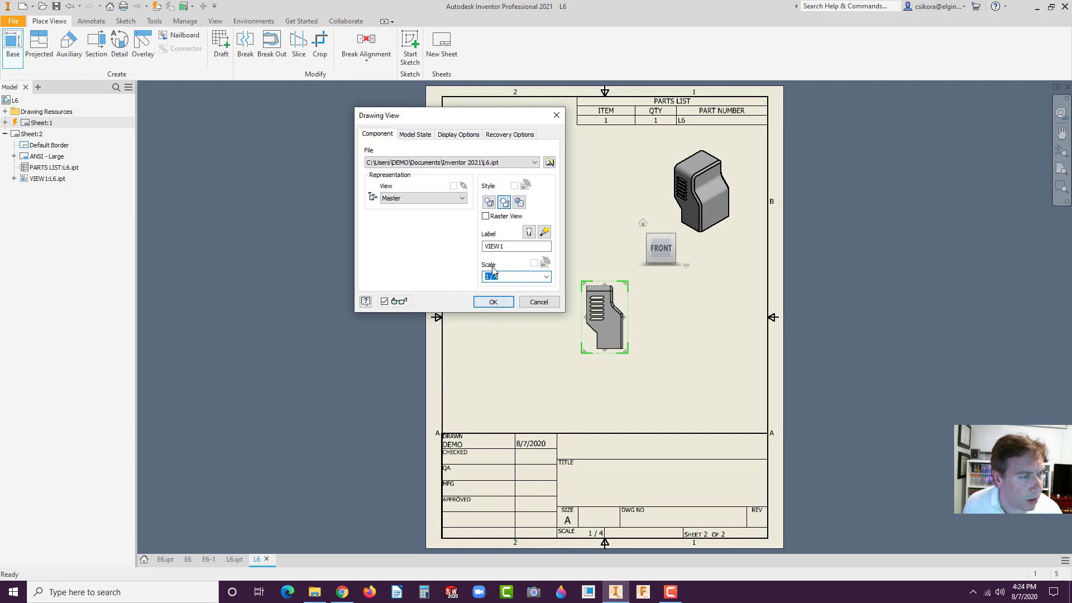
pyautogui.click(458, 134)
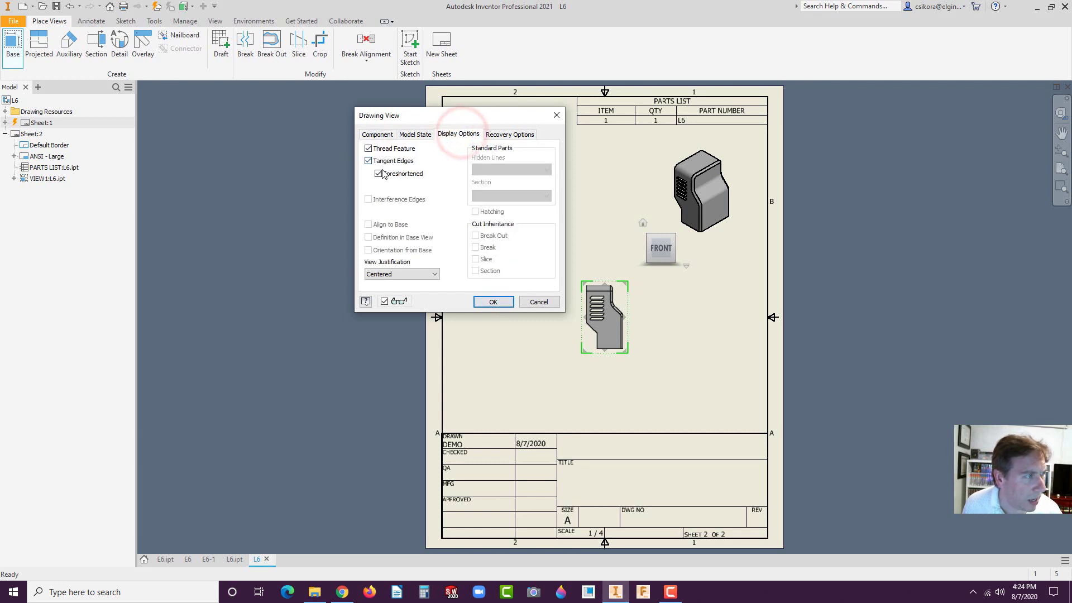
pyautogui.click(483, 304)
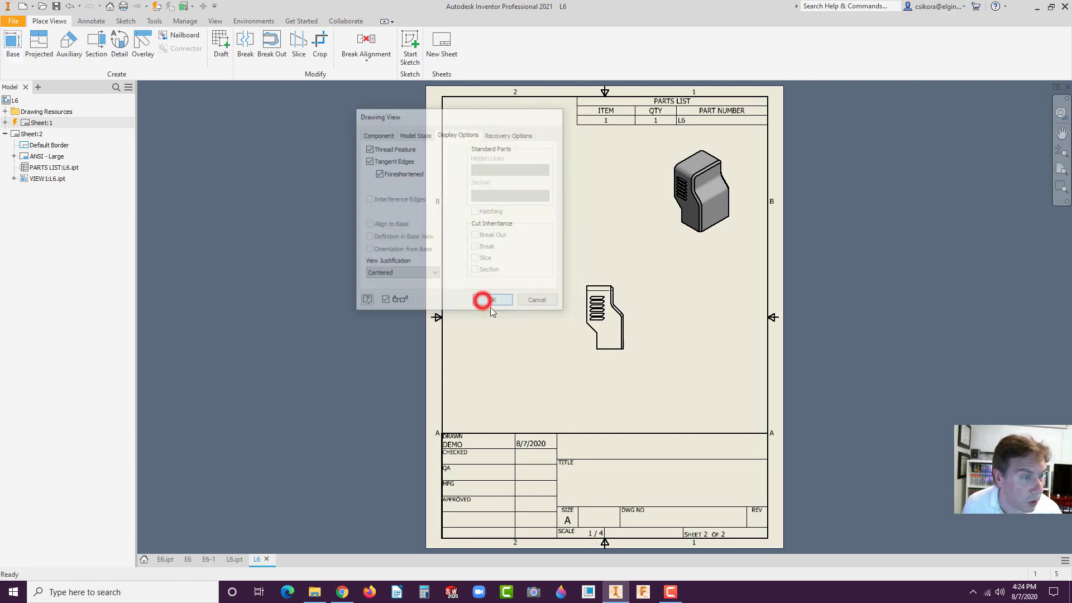
pyautogui.click(599, 356)
pyautogui.moveTo(600, 363); pyautogui.dragTo(537, 374)
# Consult the shroud drawing in Chrome for the view layout and project top and right-side views from the front view in Inventor.
pyautogui.click(341, 593)
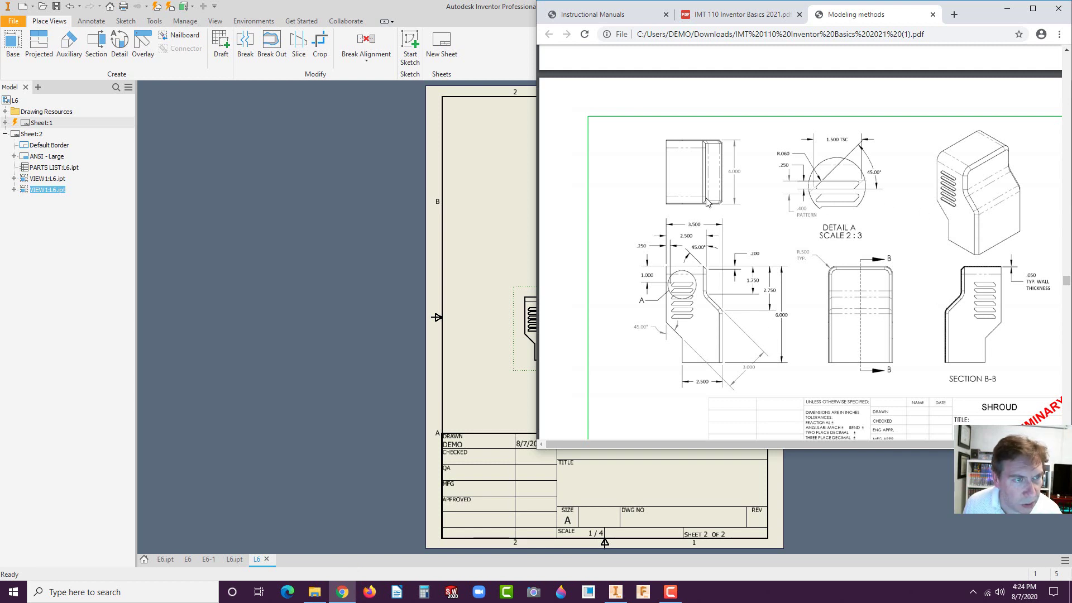
pyautogui.click(491, 259)
pyautogui.click(556, 300)
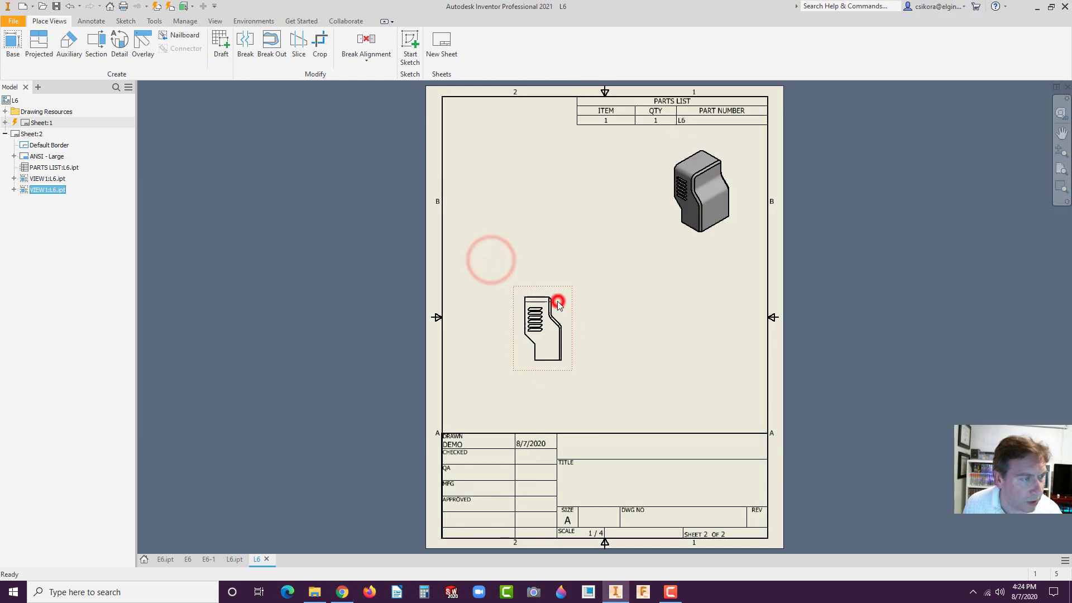
pyautogui.click(39, 41)
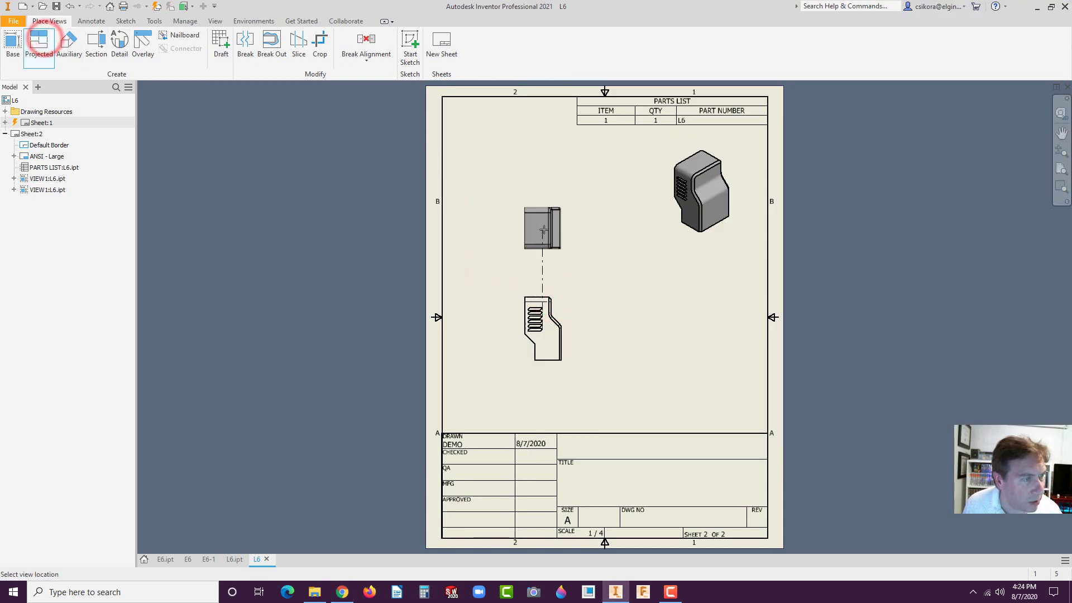
pyautogui.click(544, 229)
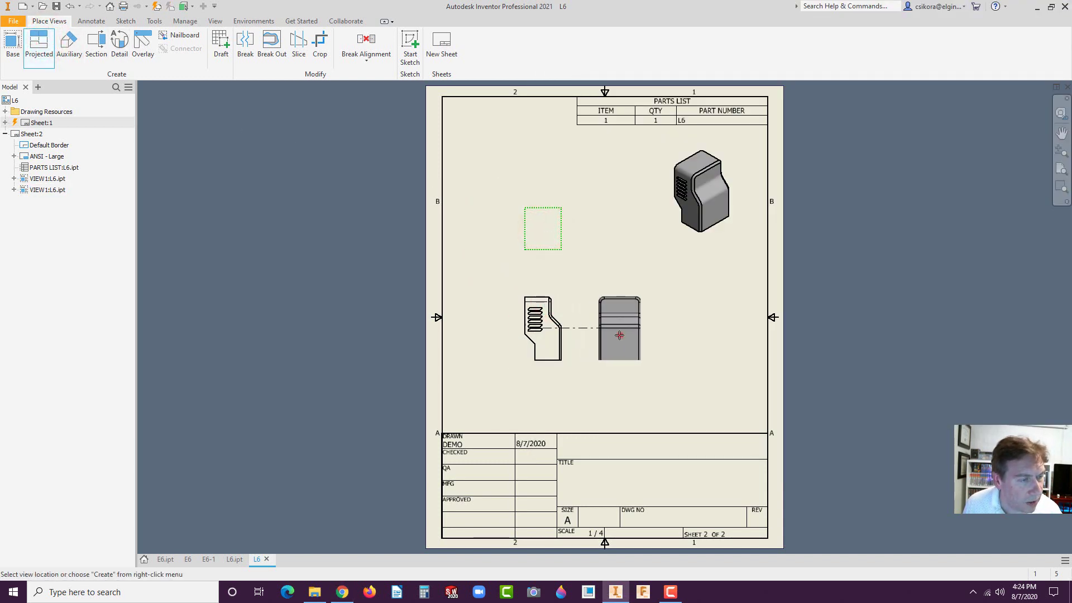
pyautogui.click(619, 334)
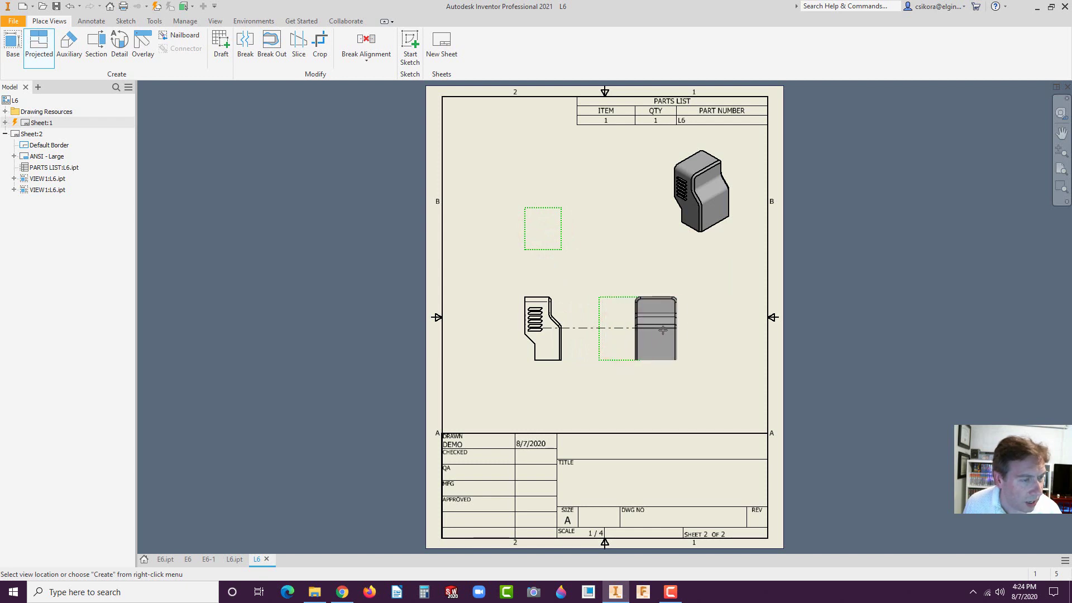
pyautogui.rightClick(664, 328)
pyautogui.click(701, 327)
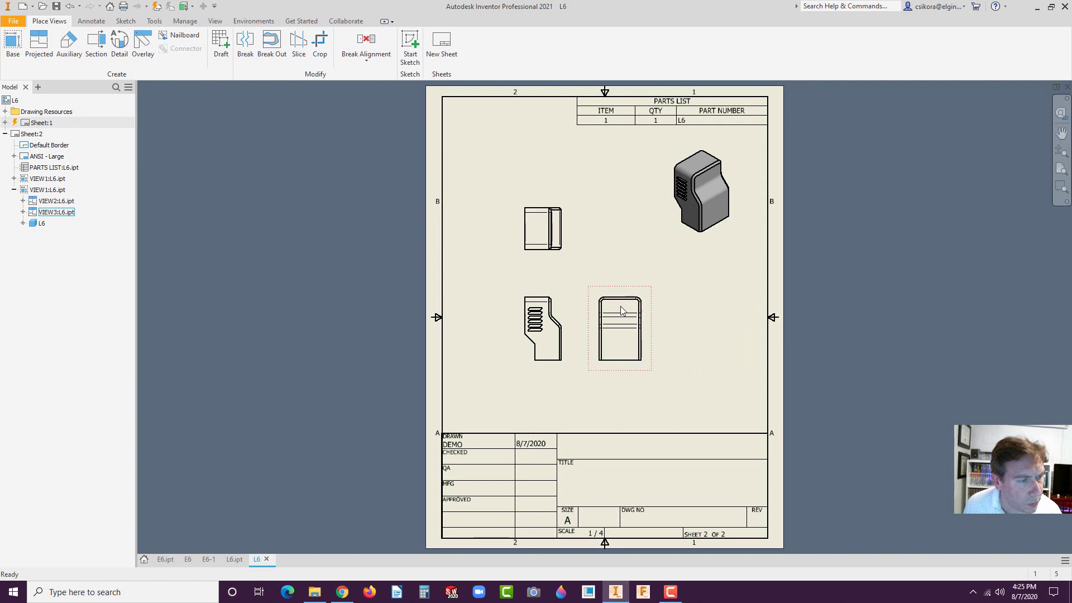
# Create a full-depth section view A at scale 1/4 from a vertical line through the middle of the side view, placed to its right.
pyautogui.click(609, 290)
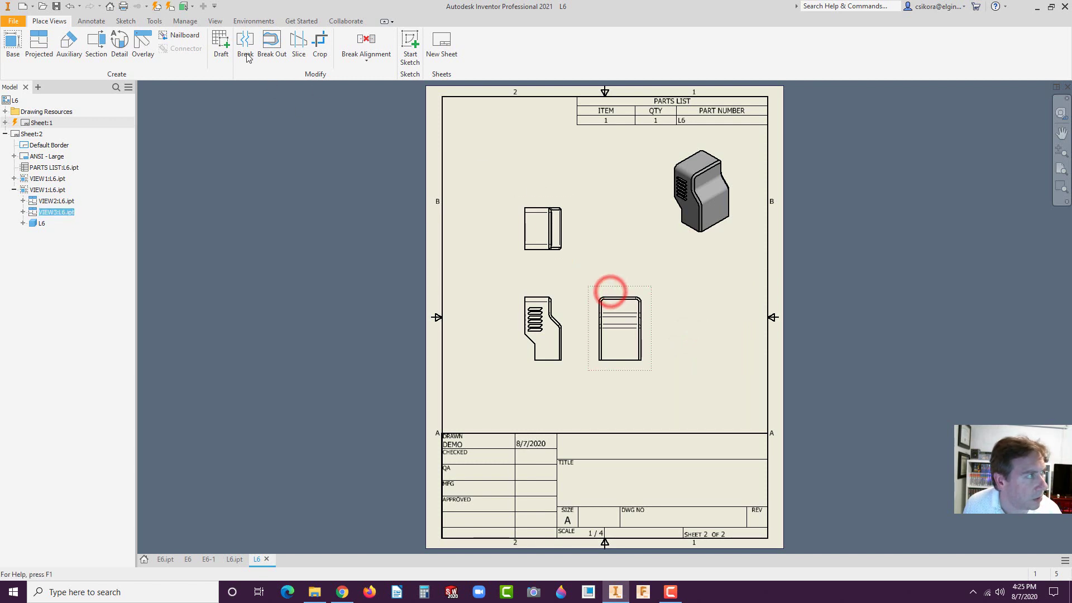
pyautogui.click(96, 42)
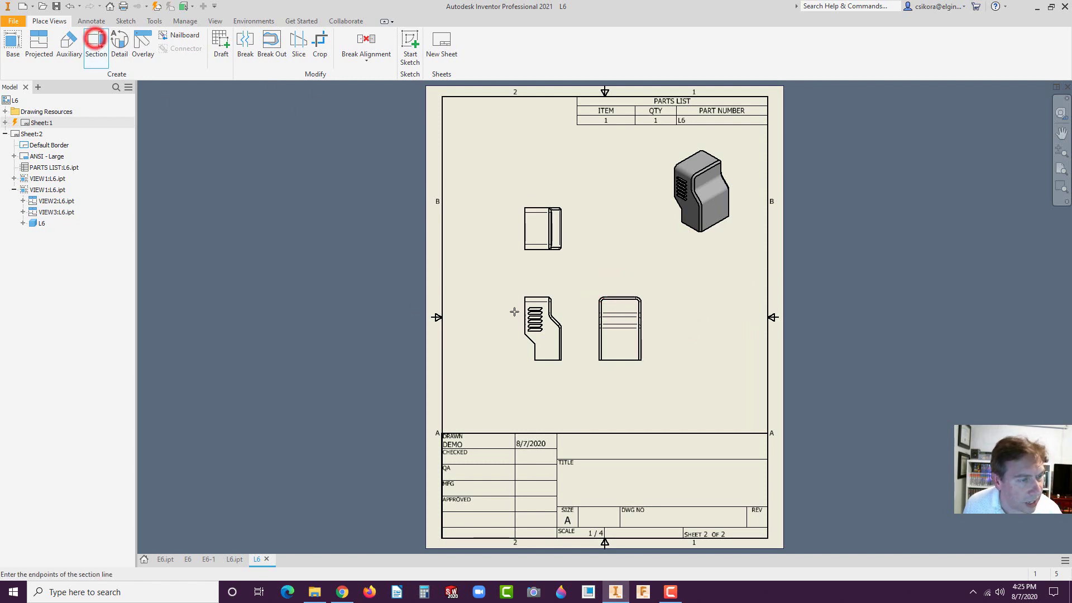
pyautogui.click(621, 287)
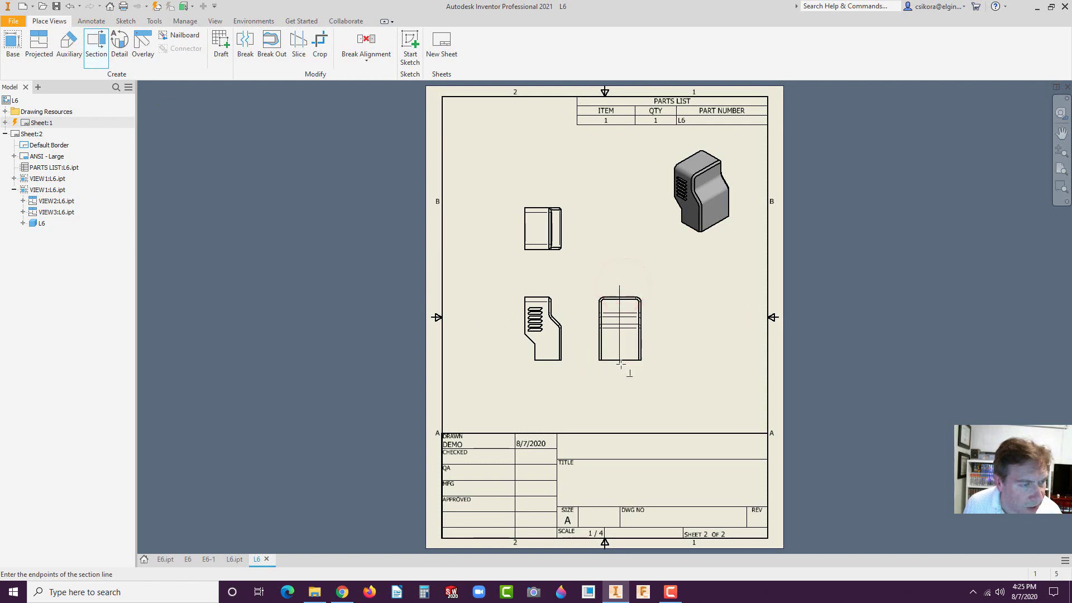
pyautogui.click(619, 369)
pyautogui.rightClick(670, 328)
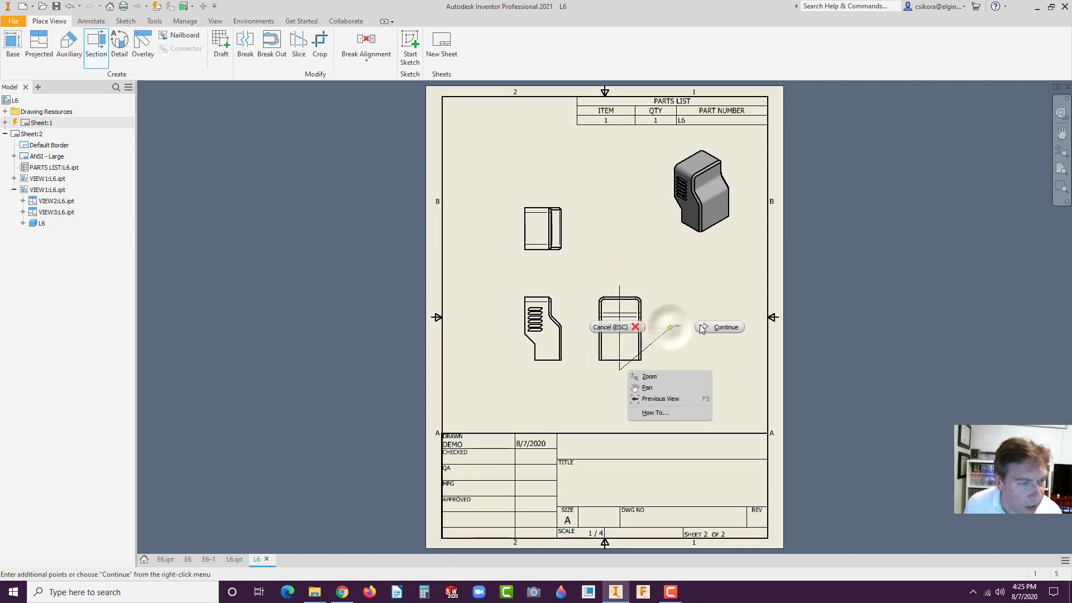
pyautogui.click(706, 328)
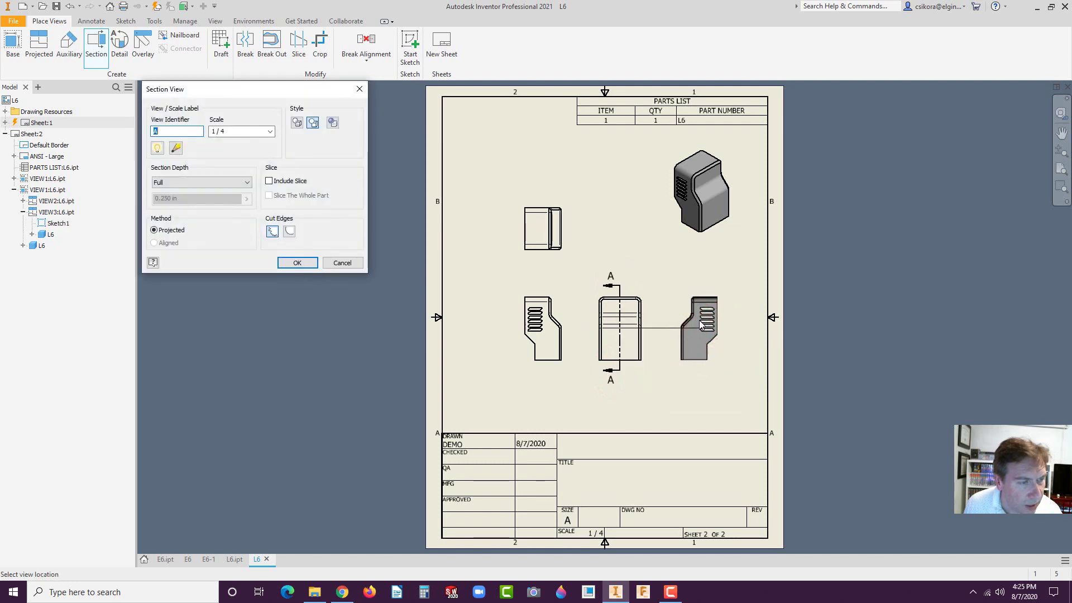
pyautogui.click(701, 322)
# Set the scale of the section view's wall hatch pattern to 2.
pyautogui.scroll(5, 694, 342)
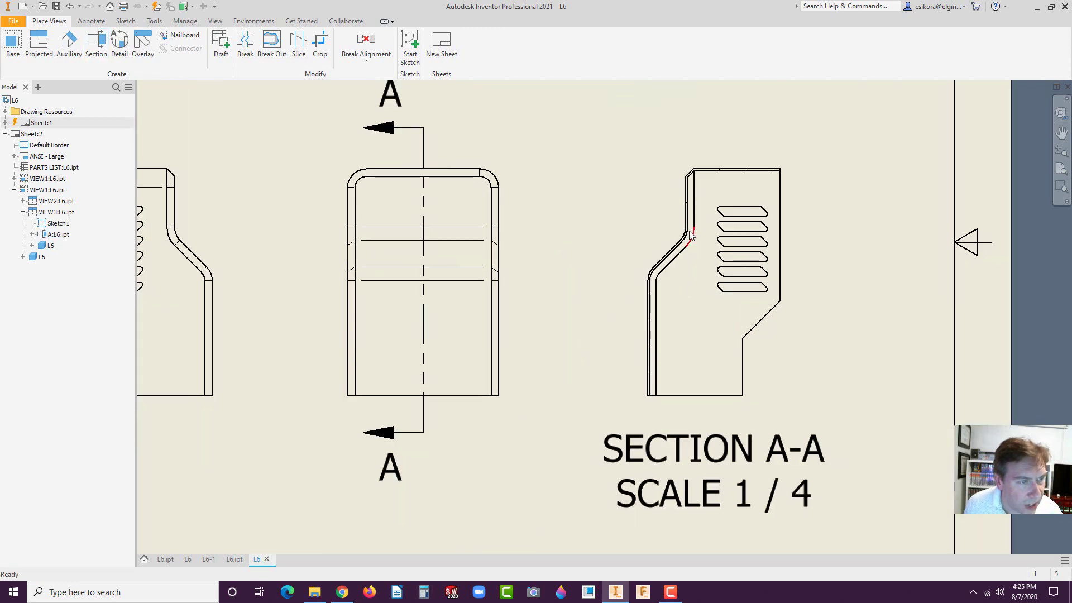
pyautogui.scroll(4, 690, 236)
pyautogui.scroll(2, 687, 191)
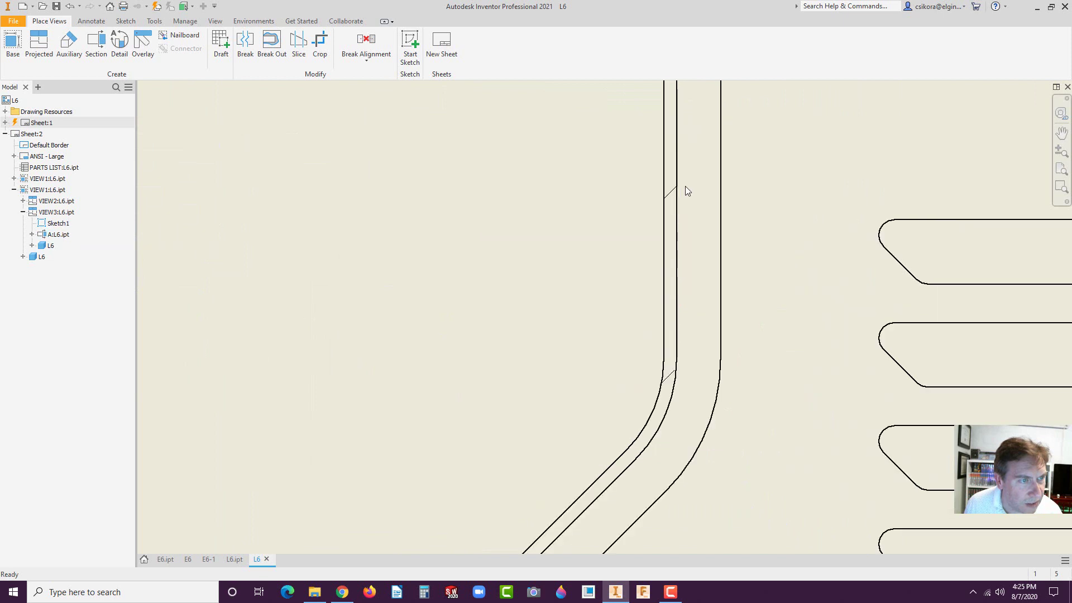
pyautogui.scroll(2, 686, 191)
pyautogui.doubleClick(656, 204)
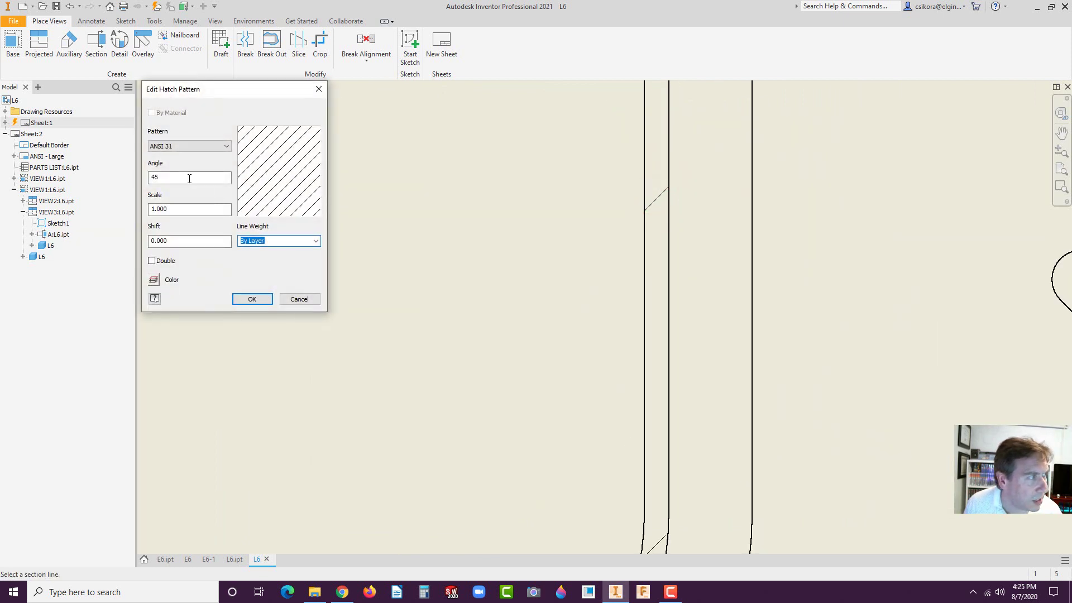
pyautogui.doubleClick(168, 209)
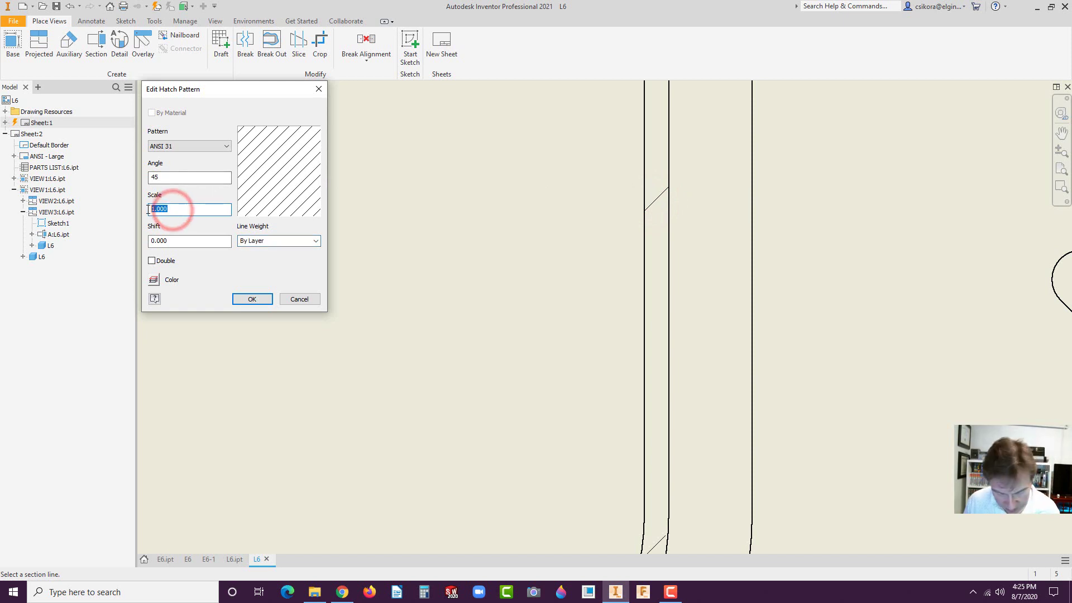
pyautogui.write('2')
pyautogui.press('Return')
# Set the scale of the wall hatch pattern in section A-A to .25.
pyautogui.scroll(-3, 536, 280)
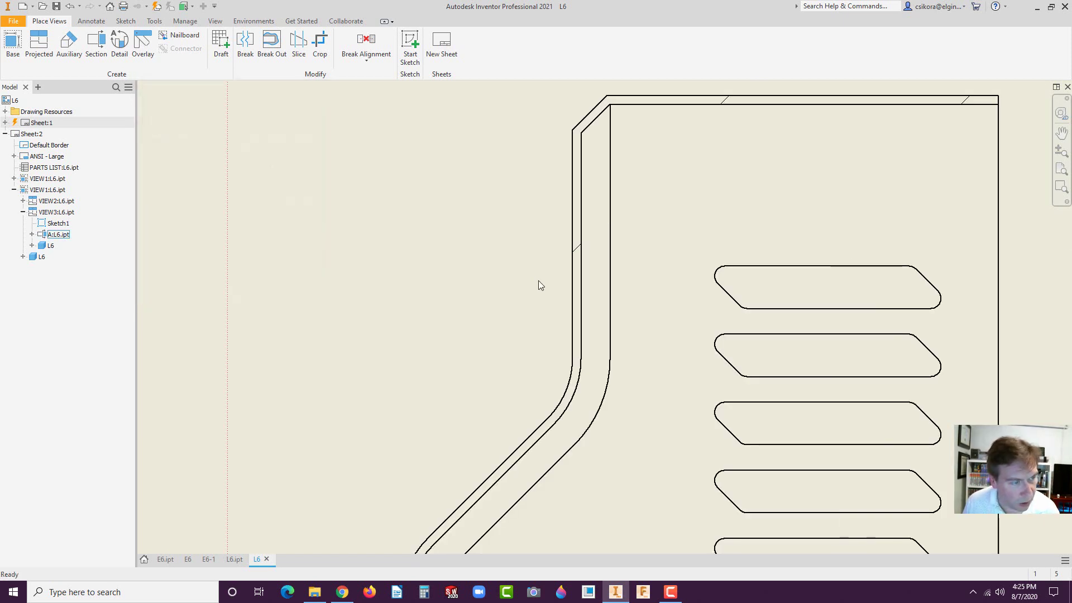
pyautogui.scroll(2, 575, 251)
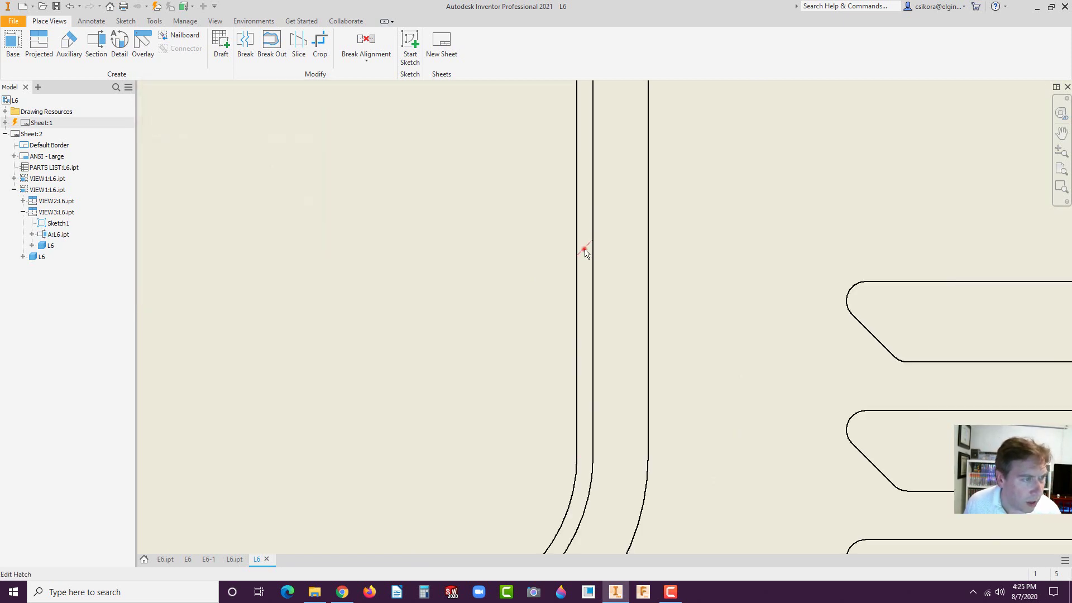
pyautogui.doubleClick(584, 251)
pyautogui.moveTo(175, 209); pyautogui.dragTo(149, 210)
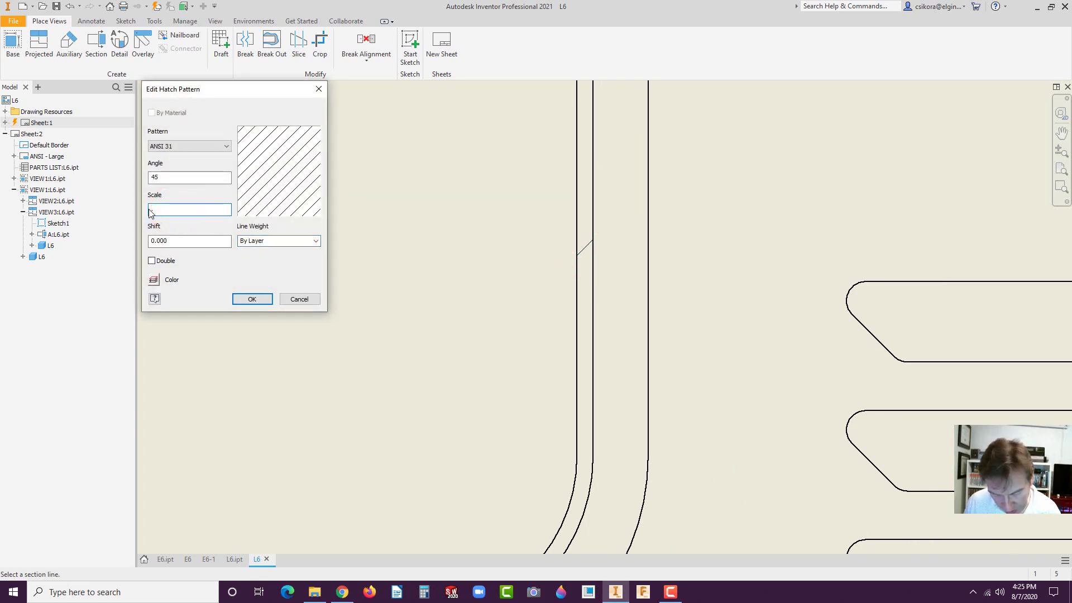
pyautogui.write('.25')
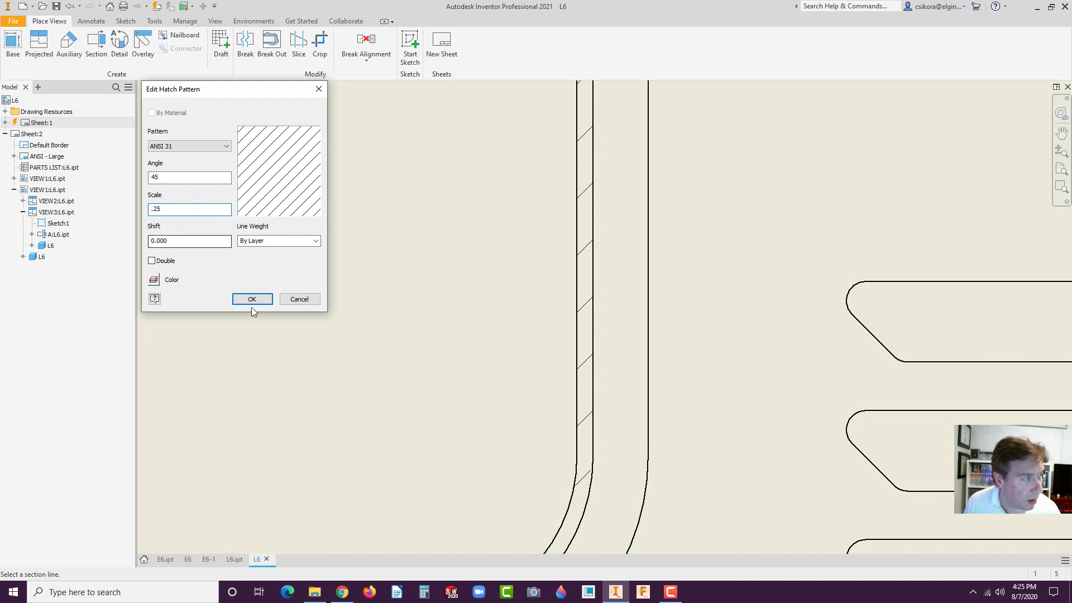
pyautogui.click(257, 291)
pyautogui.click(257, 298)
# Examine the hatching along the shroud wall in section A-A and the overall arrangement of views on the sheet.
pyautogui.click(436, 314)
pyautogui.scroll(8, 471, 317)
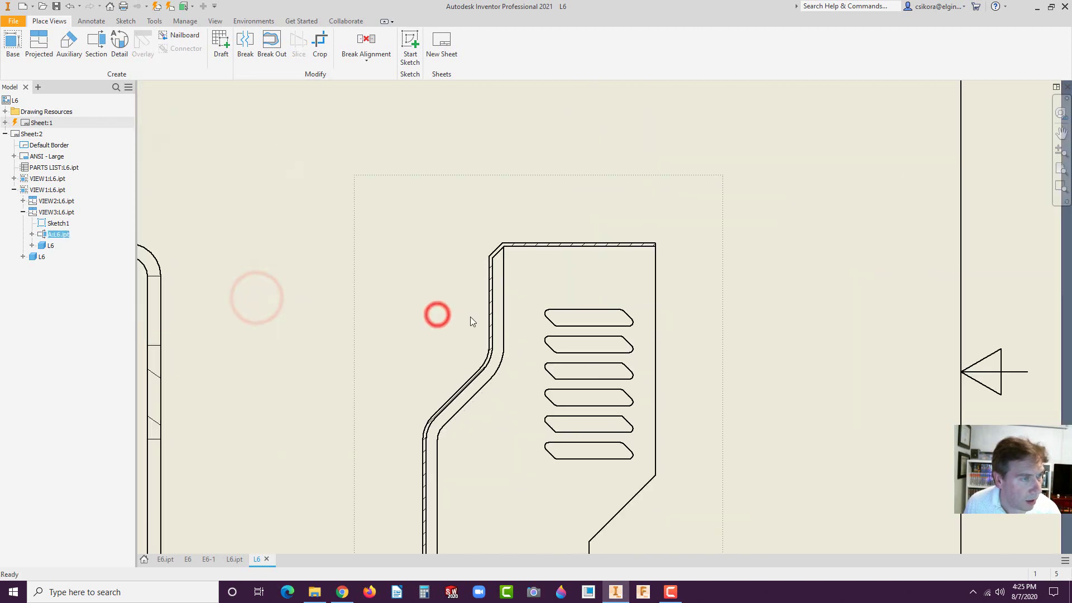
pyautogui.scroll(-3, 424, 439)
pyautogui.scroll(-3, 423, 443)
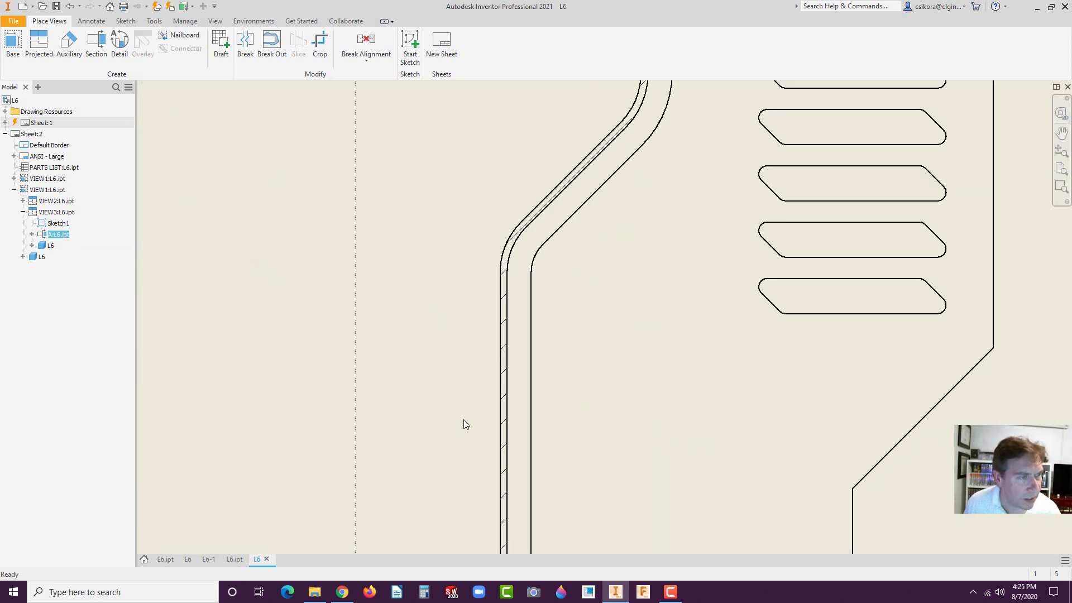
pyautogui.scroll(5, 505, 399)
pyautogui.scroll(5, 499, 390)
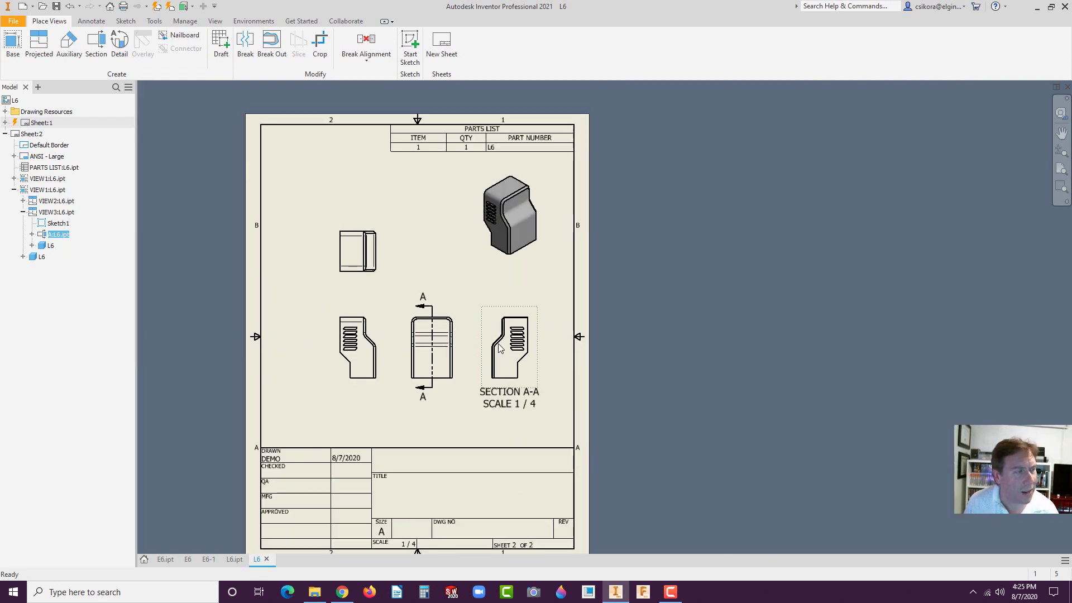
pyautogui.scroll(-3, 371, 359)
pyautogui.scroll(1, 366, 337)
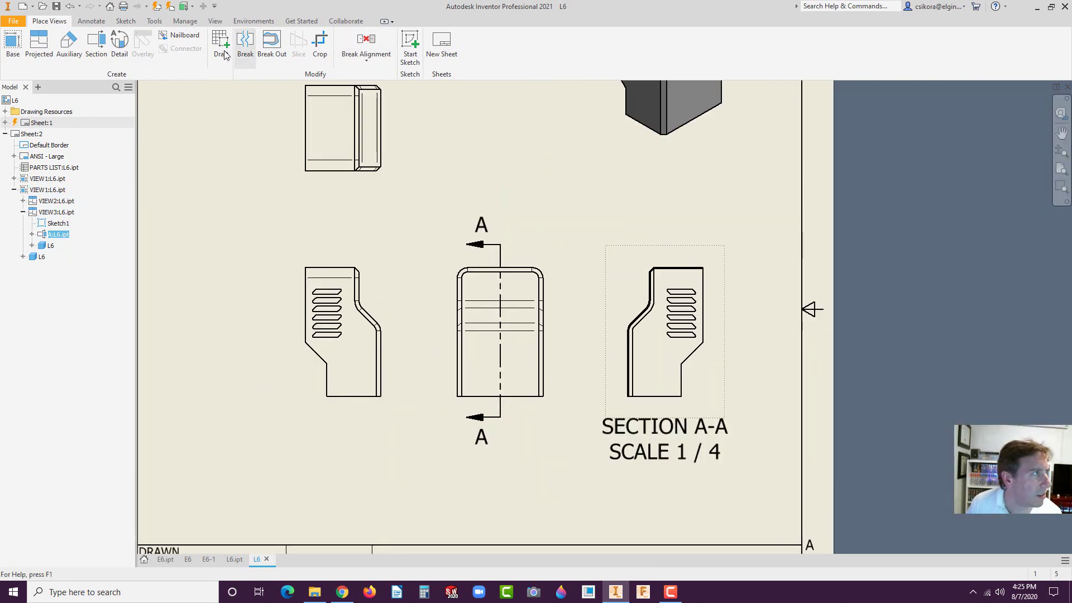
# Create detail view B at scale 1/2 with a circular fence around the upper vent slots of the front view, placed above the side view.
pyautogui.click(297, 259)
pyautogui.click(119, 43)
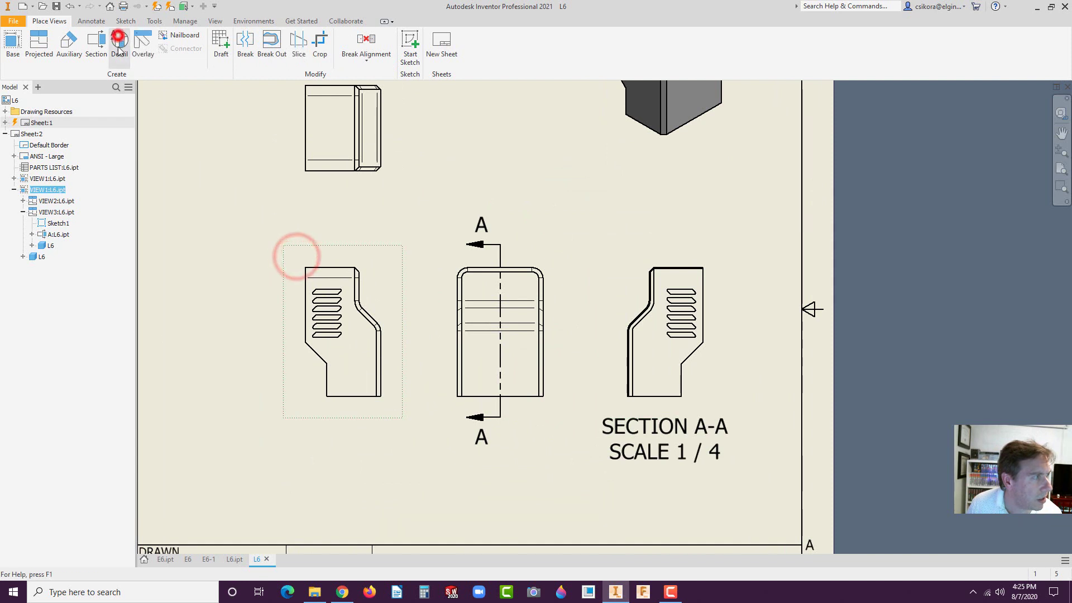
pyautogui.click(326, 293)
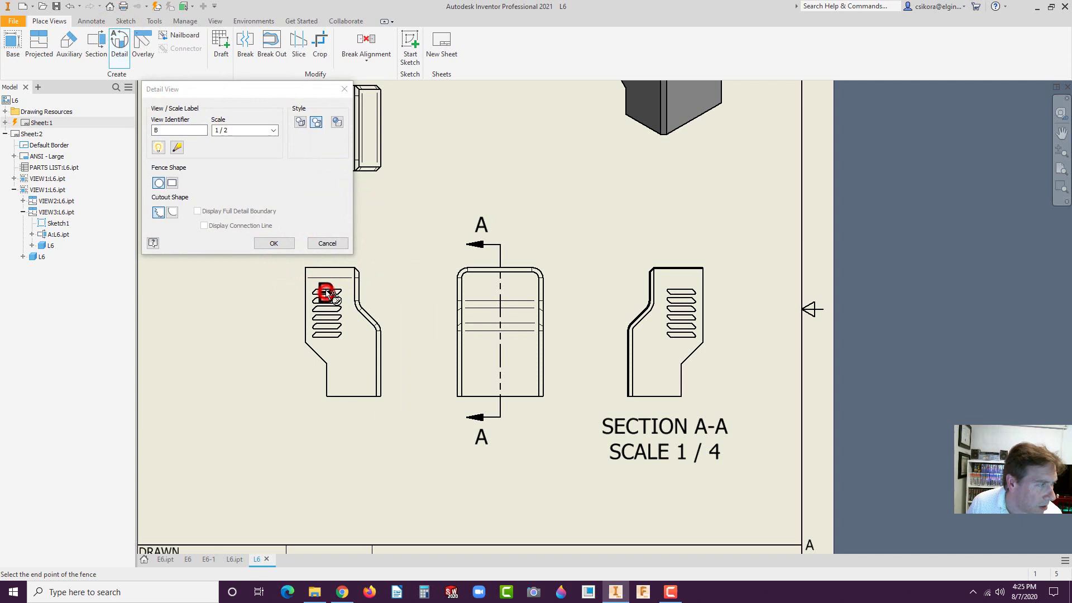
pyautogui.click(297, 277)
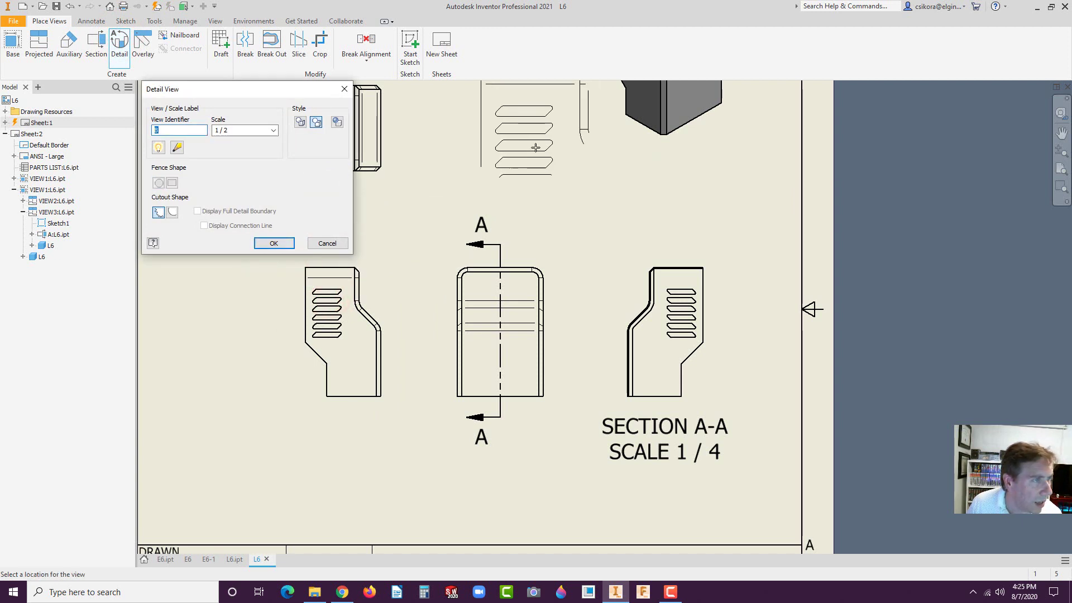
pyautogui.scroll(-3, 538, 188)
pyautogui.click(518, 129)
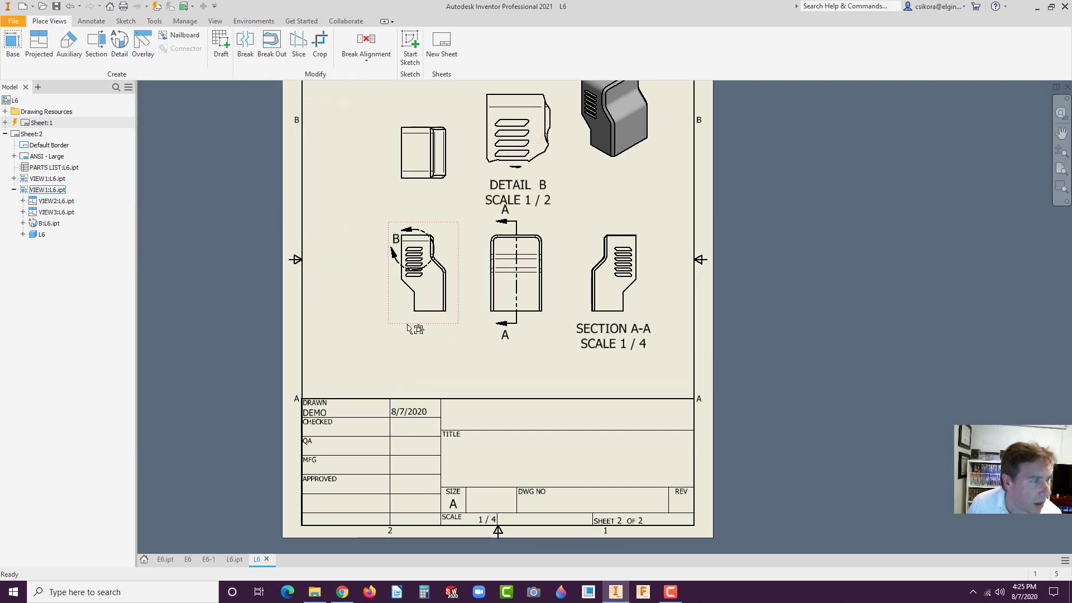
# Move the front view slightly lower on the sheet and shift detail view B closer to the top view.
pyautogui.moveTo(407, 323); pyautogui.dragTo(384, 358)
pyautogui.scroll(-3, 562, 274)
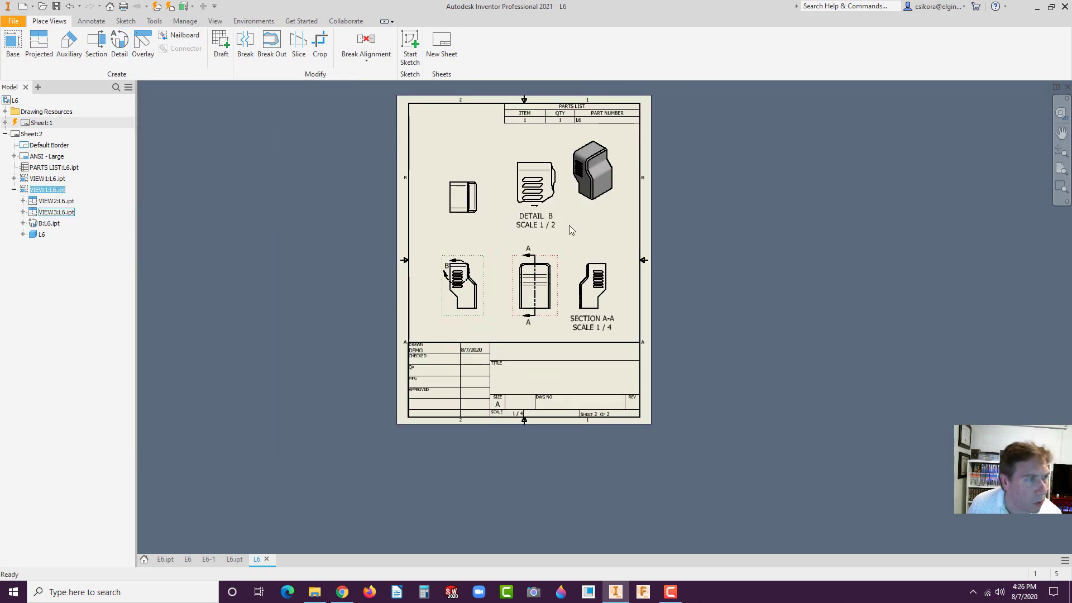
pyautogui.scroll(5, 568, 226)
pyautogui.click(451, 249)
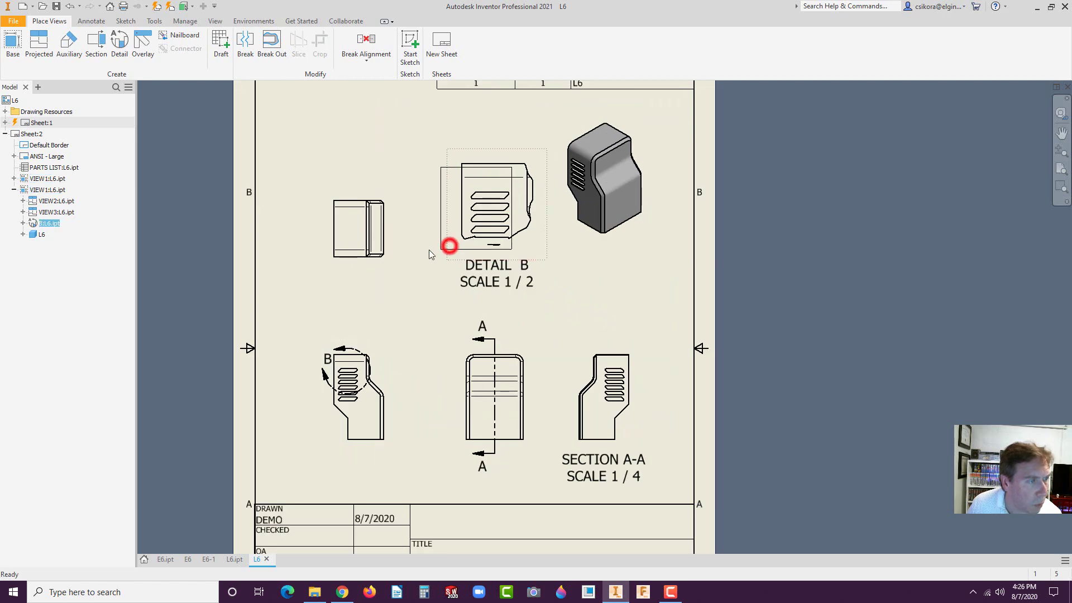
pyautogui.scroll(3, 479, 206)
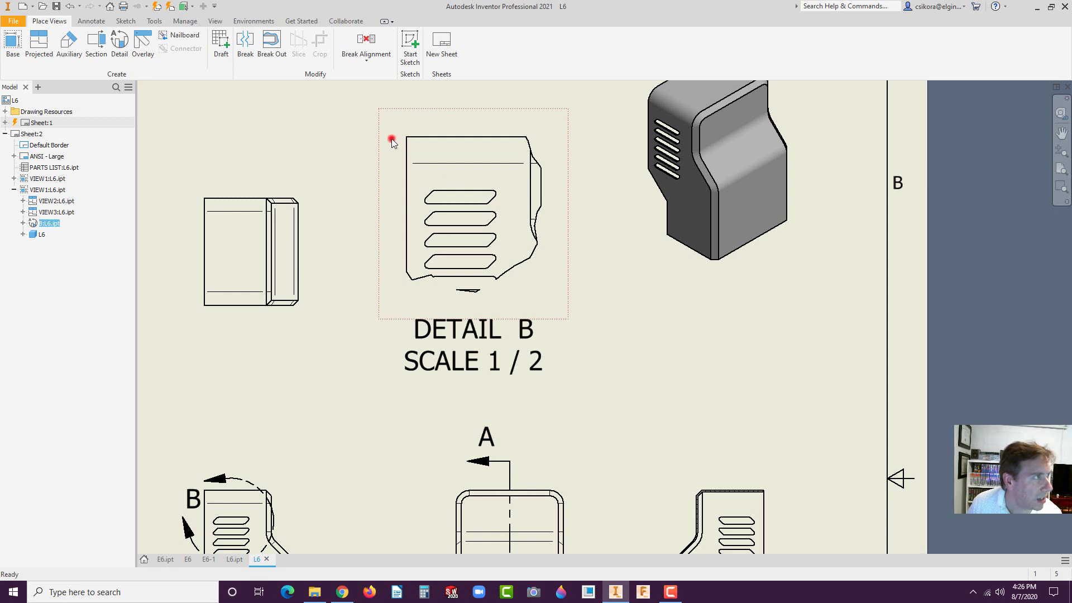
# Retrieve the 1.50, R.06, 1.00, .40, 45° and both .25 model dimensions of the vent slots into detail view B.
pyautogui.click(91, 21)
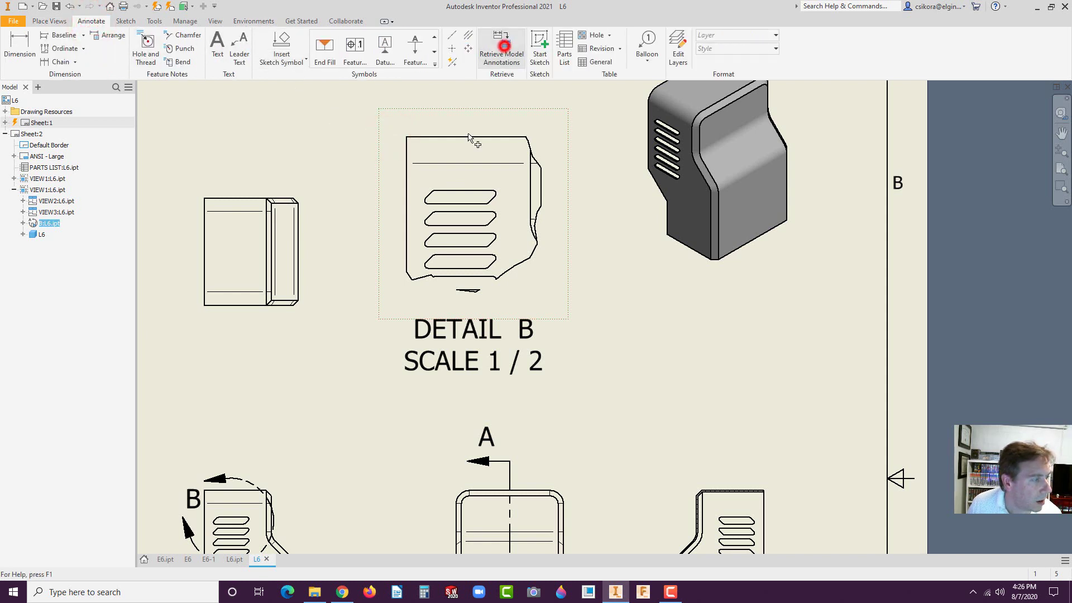
pyautogui.click(502, 47)
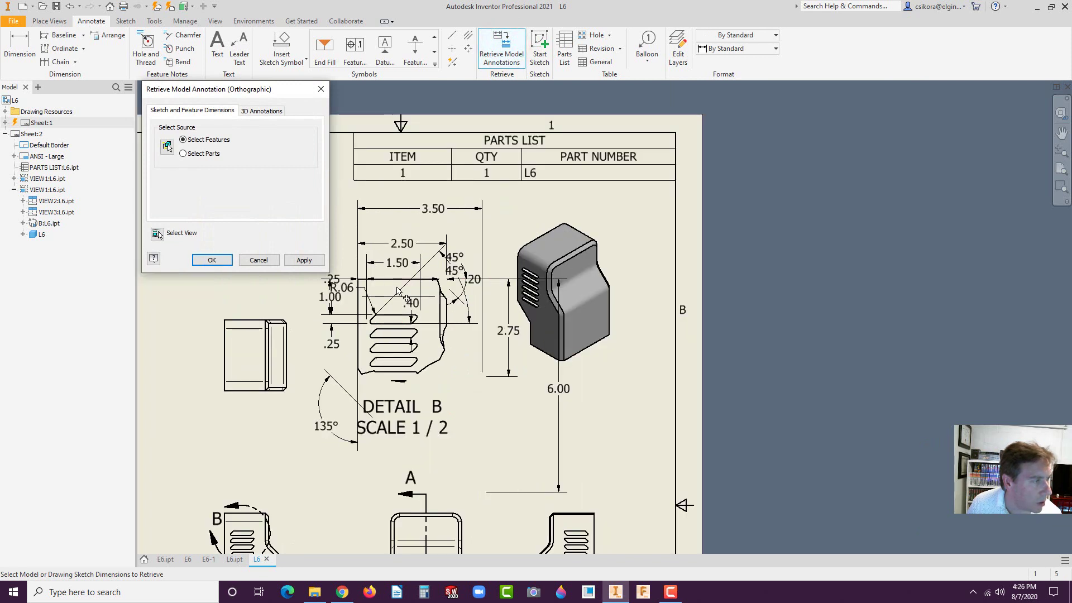
pyautogui.scroll(-3, 397, 288)
pyautogui.scroll(2, 441, 283)
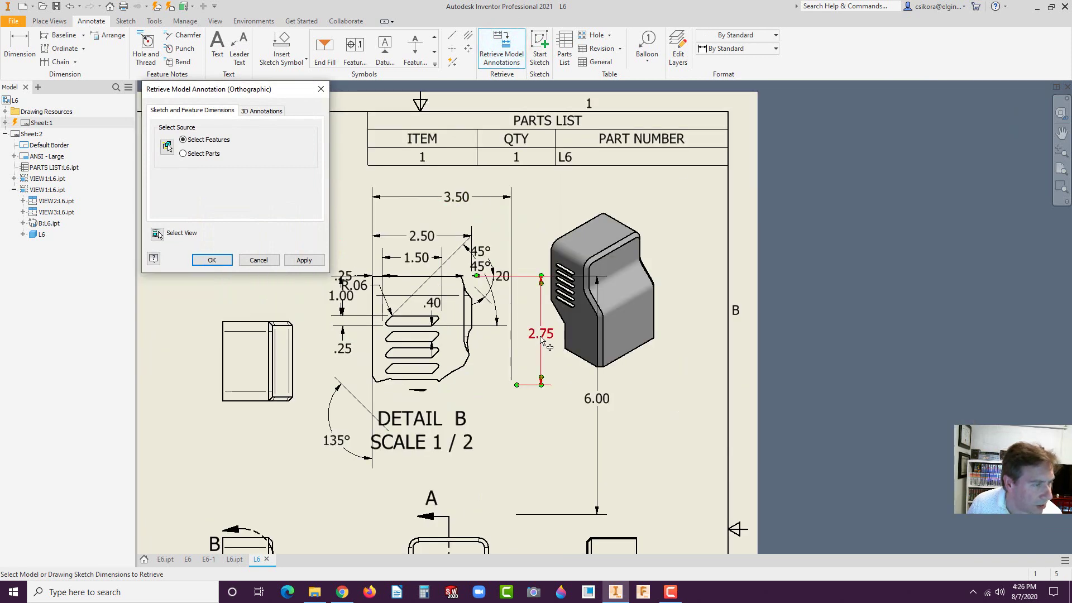
pyautogui.click(545, 333)
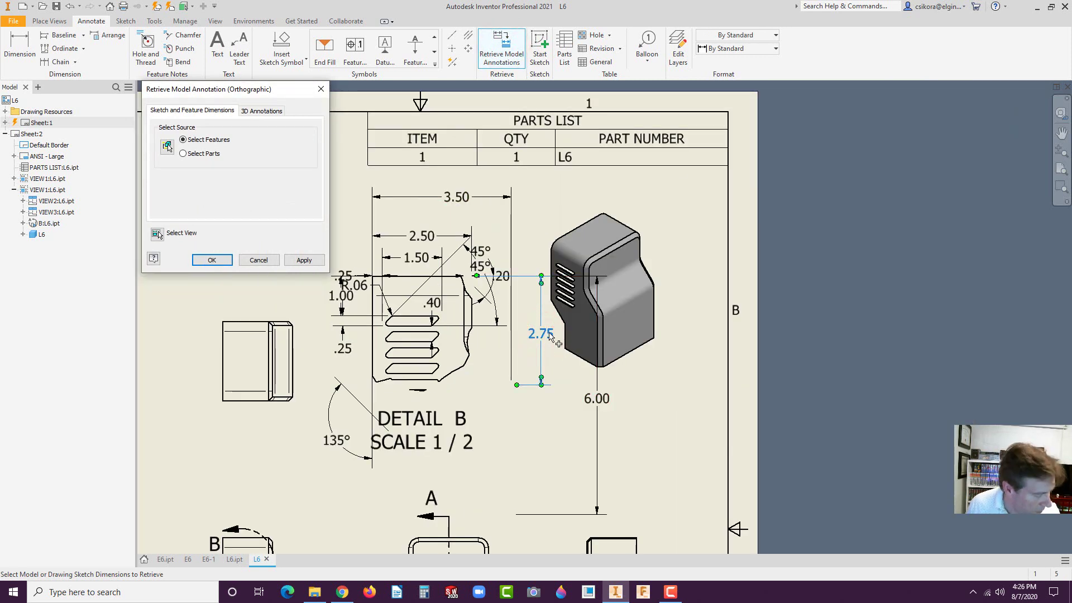
pyautogui.click(544, 333)
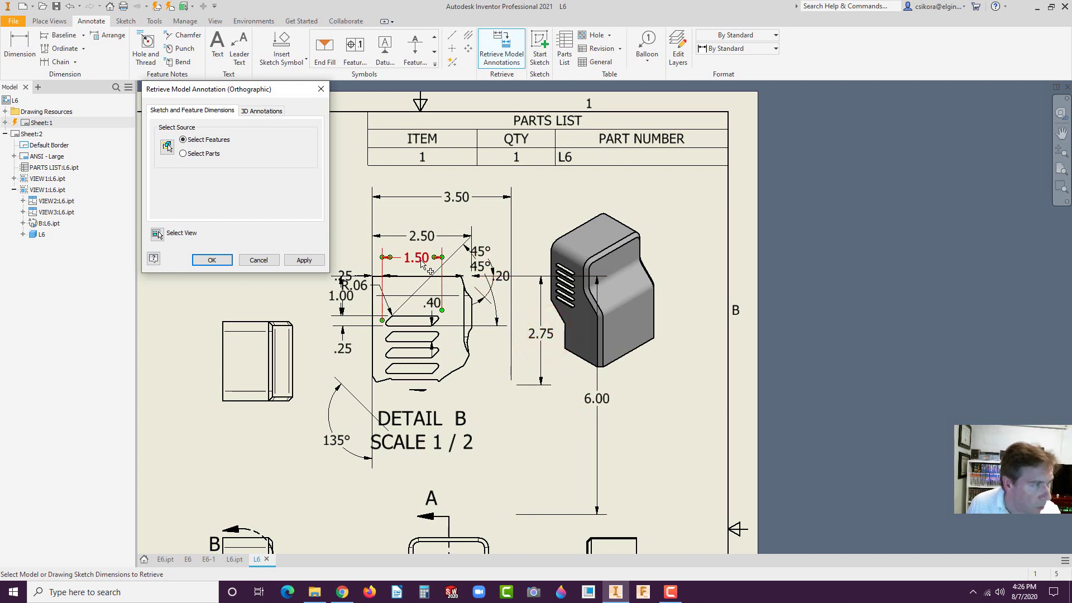
pyautogui.click(420, 259)
pyautogui.click(359, 289)
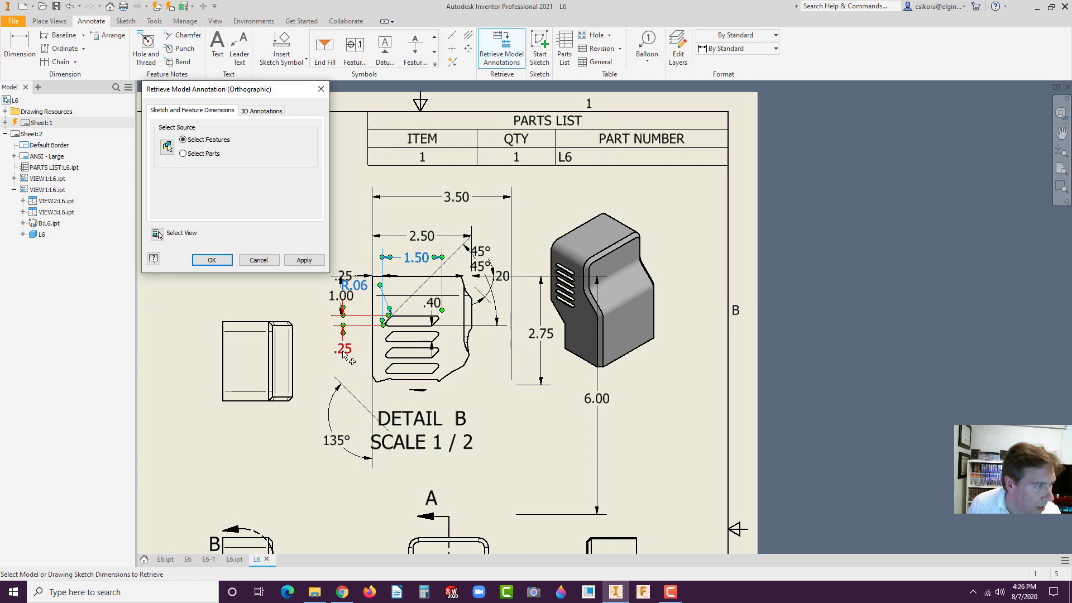
pyautogui.click(343, 350)
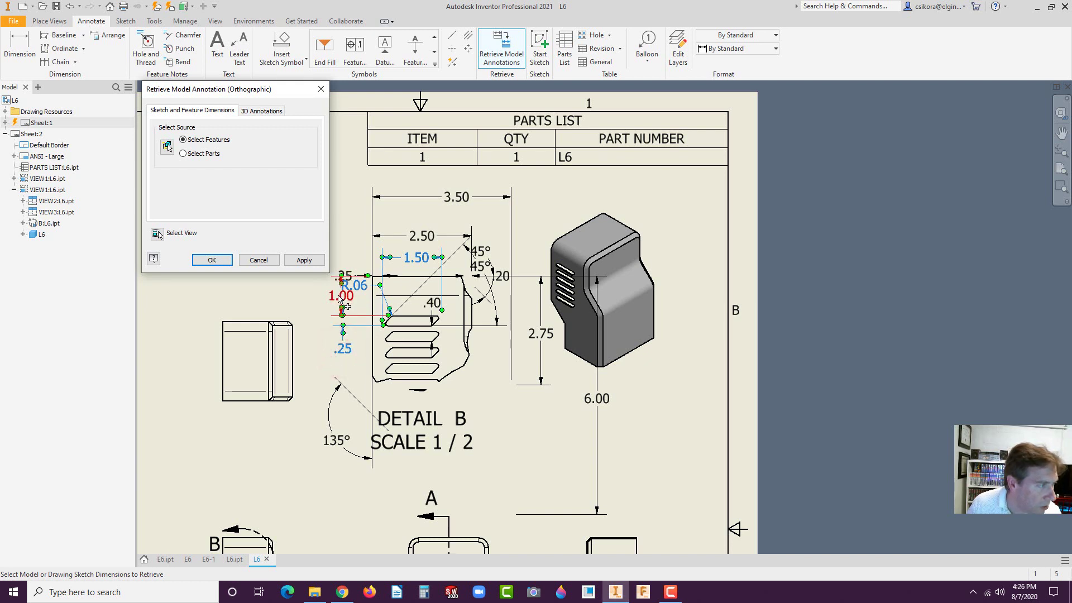
pyautogui.click(338, 297)
pyautogui.click(345, 273)
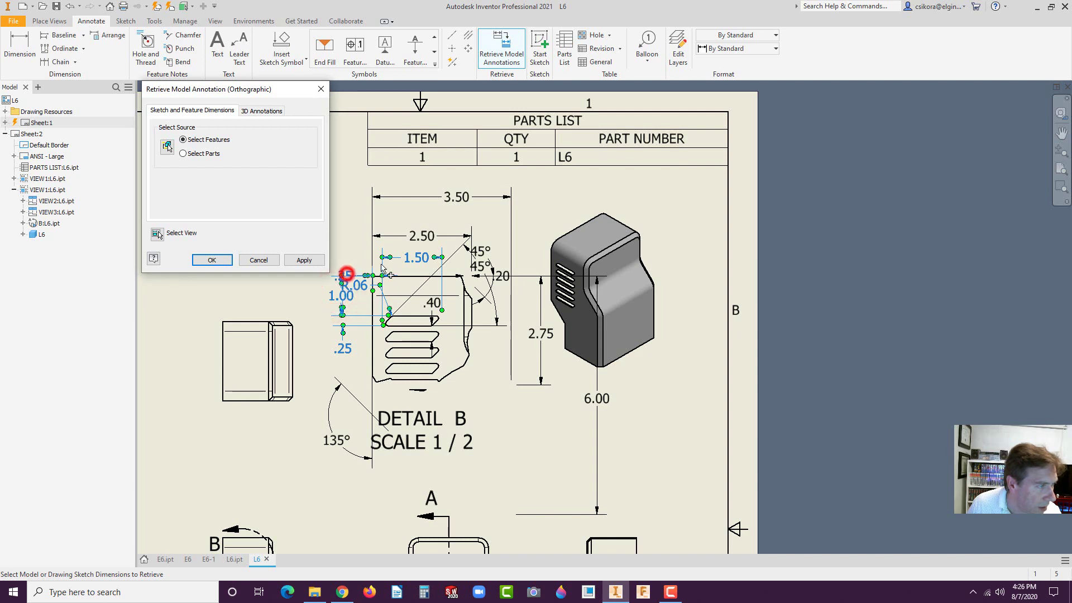
pyautogui.click(478, 264)
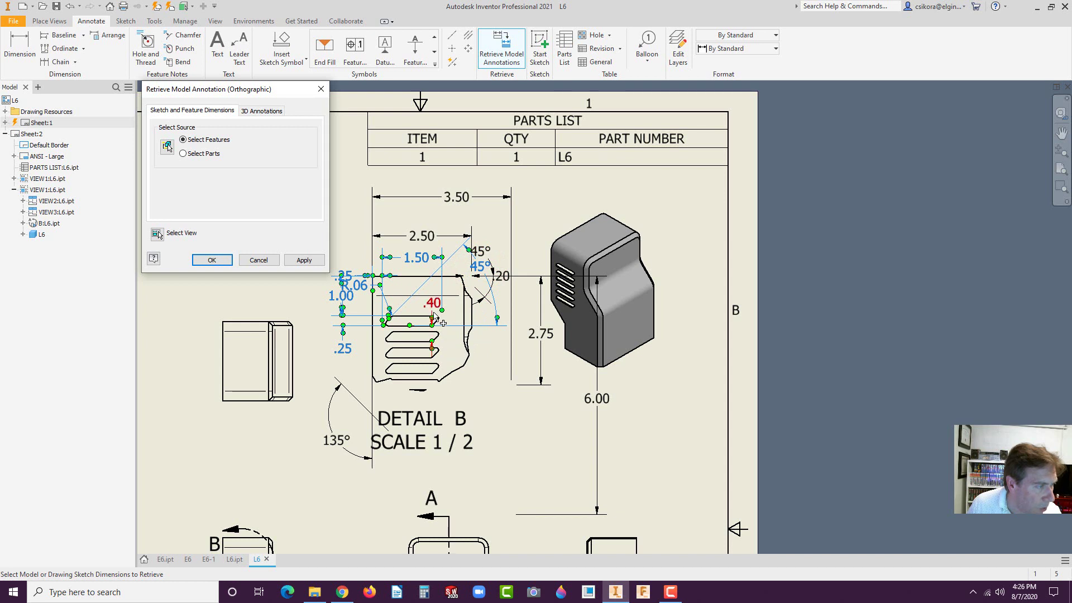
pyautogui.click(433, 307)
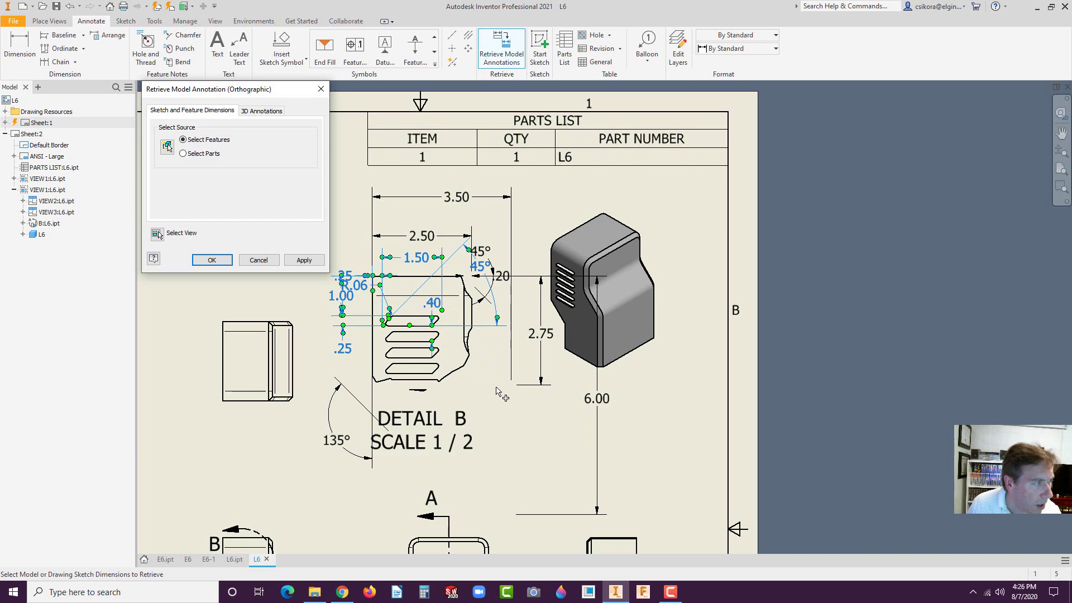
pyautogui.click(303, 260)
pyautogui.click(256, 260)
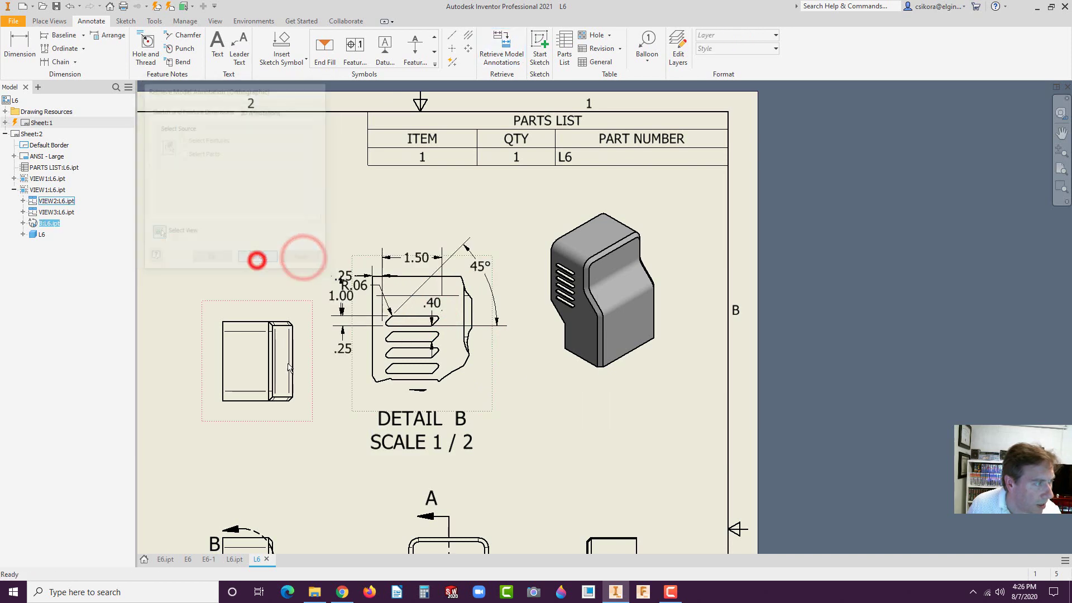
# Move detail B's 1.00 dimension farther out from the view's edge and raise the R.06 leader above the view outline.
pyautogui.scroll(2, 358, 395)
pyautogui.scroll(-5, 356, 362)
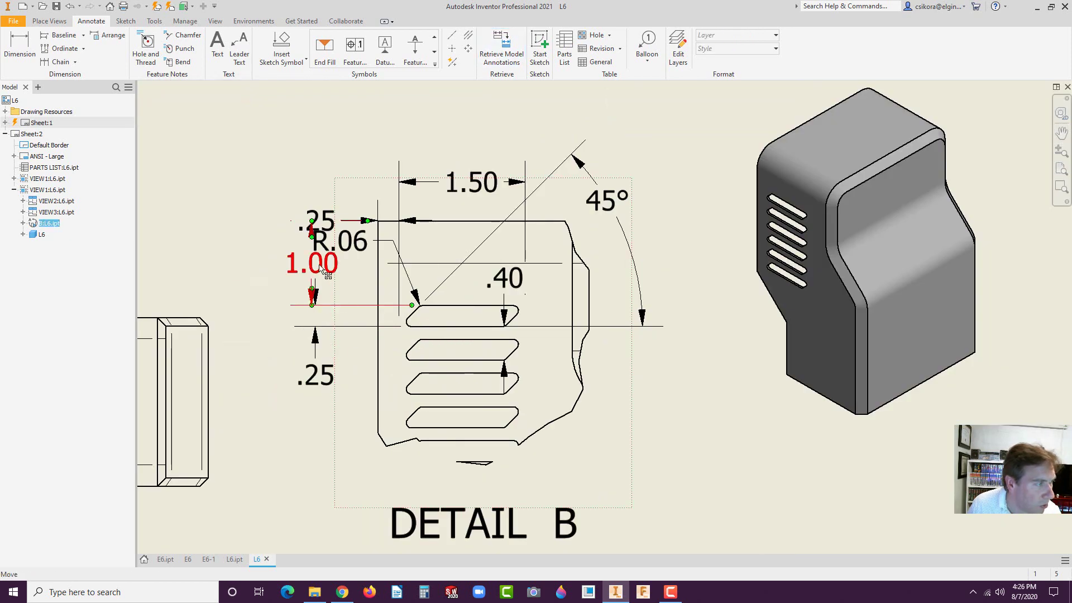
pyautogui.moveTo(318, 256); pyautogui.dragTo(333, 198)
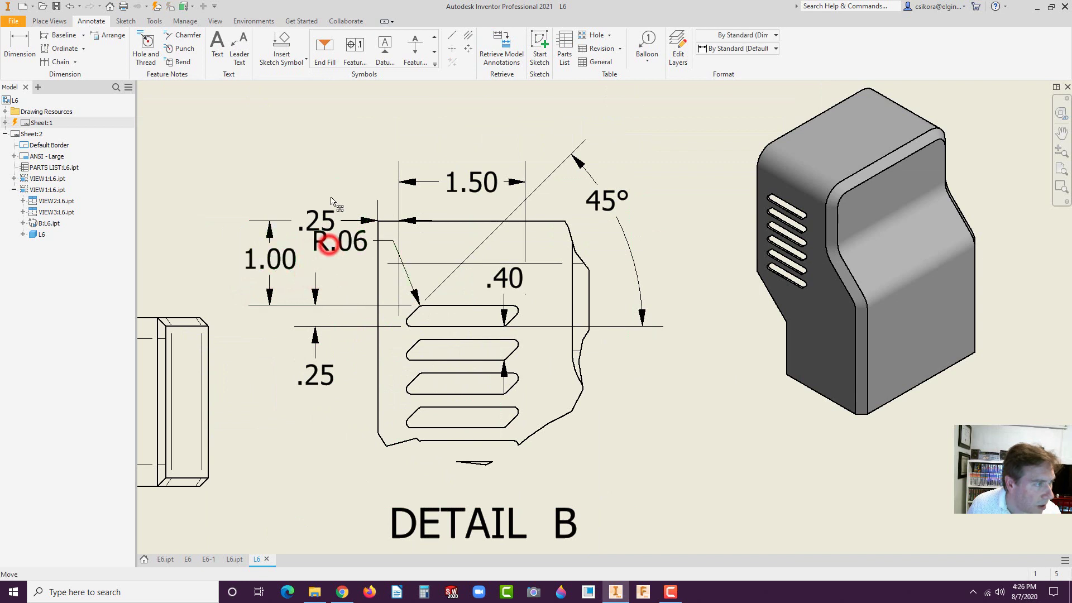
pyautogui.moveTo(334, 246); pyautogui.dragTo(343, 210)
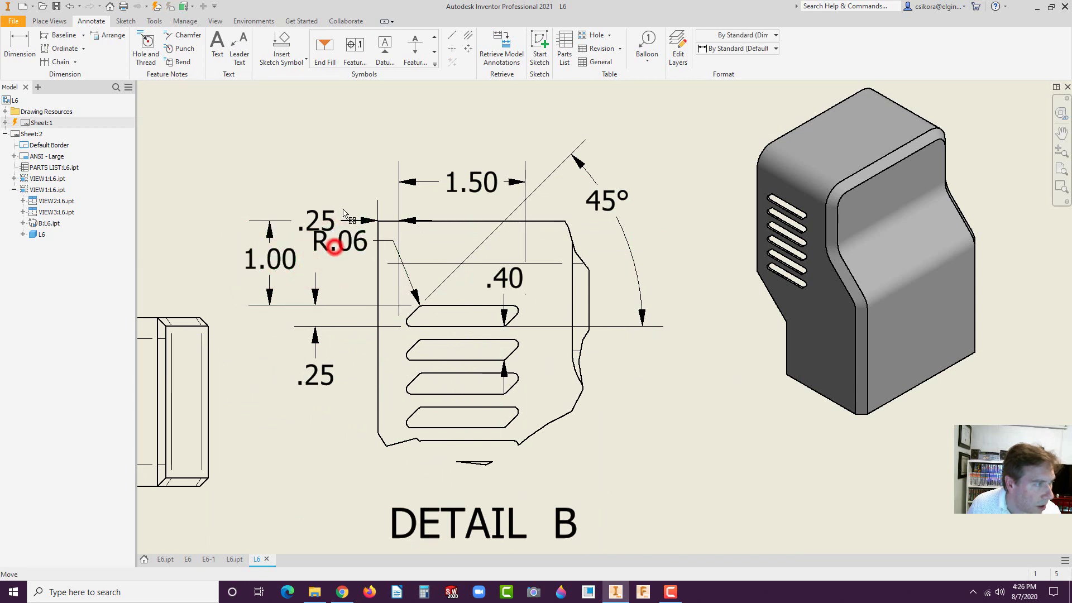
pyautogui.click(347, 246)
pyautogui.click(350, 245)
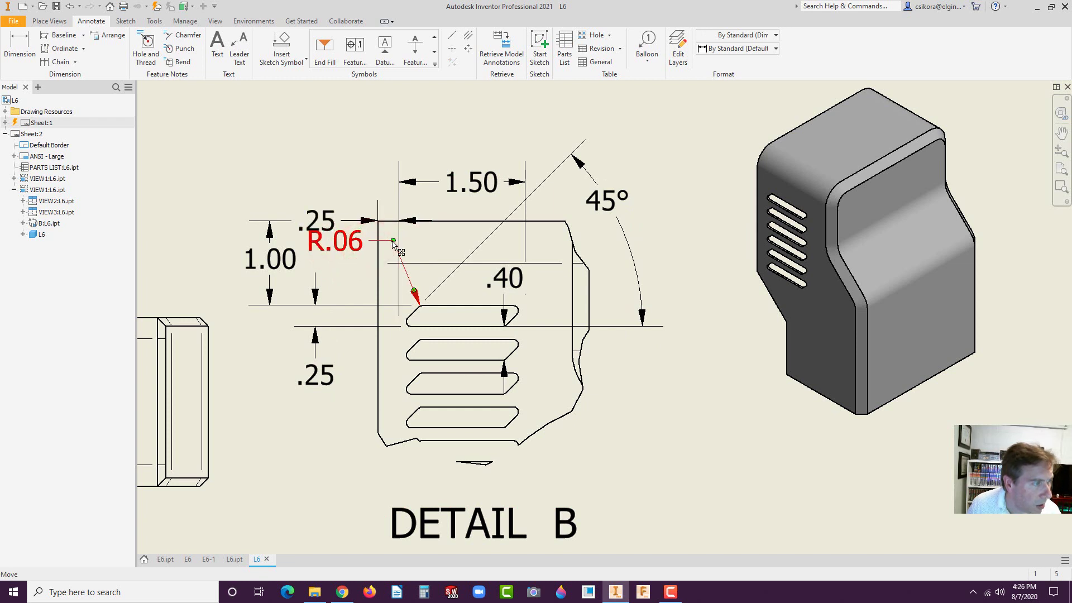
pyautogui.moveTo(393, 240); pyautogui.dragTo(377, 174)
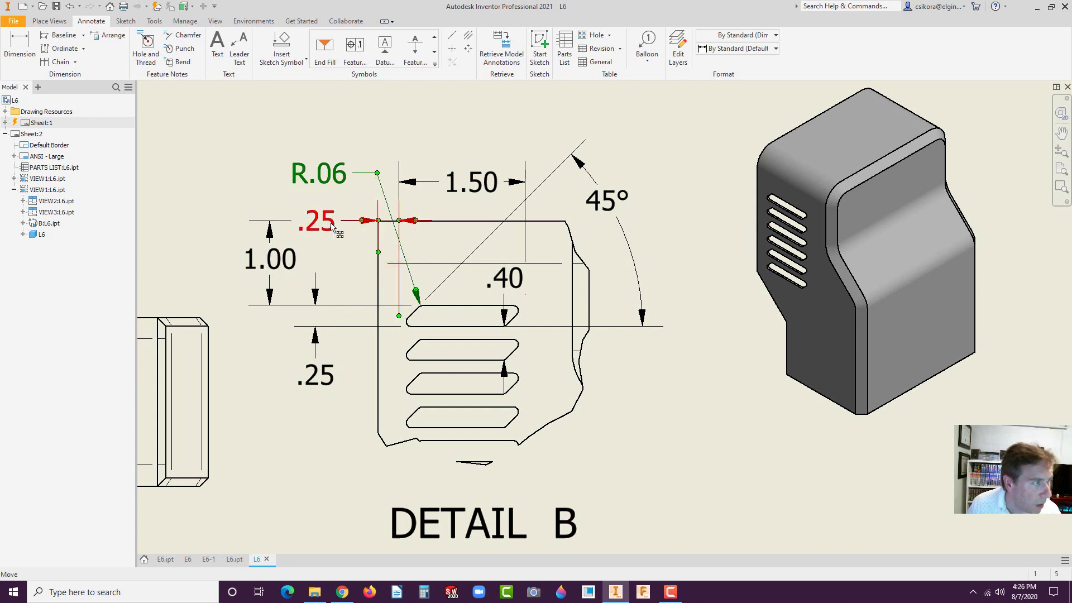
# Space the 1.50 and horizontal .25 dimensions above detail B, set the R.06 note below them, and move .40 outside the view beyond the 45° angle.
pyautogui.moveTo(320, 221); pyautogui.dragTo(331, 222)
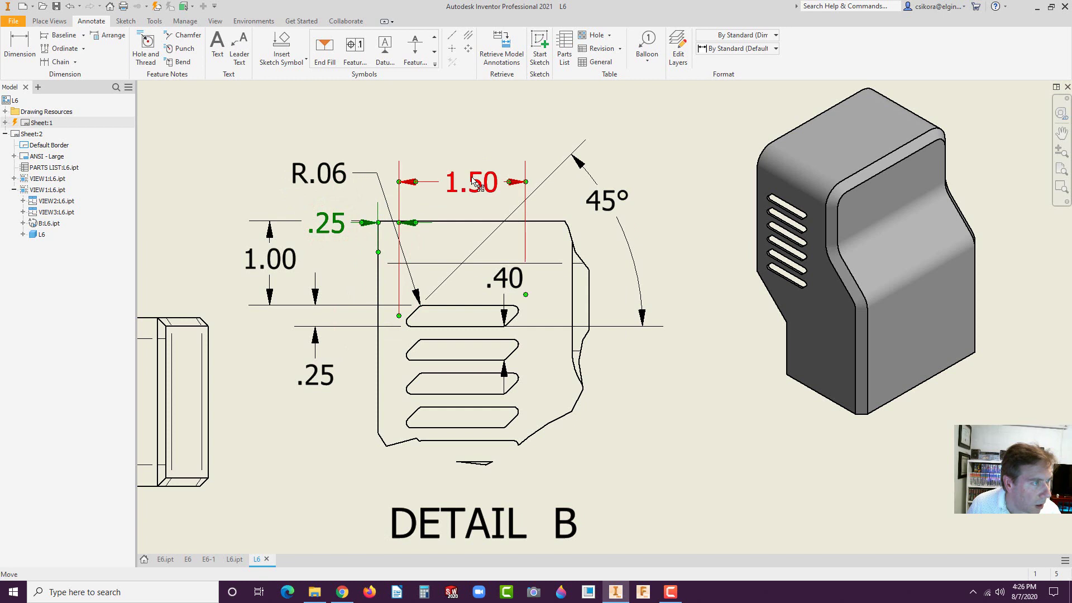
pyautogui.moveTo(475, 178); pyautogui.dragTo(474, 105)
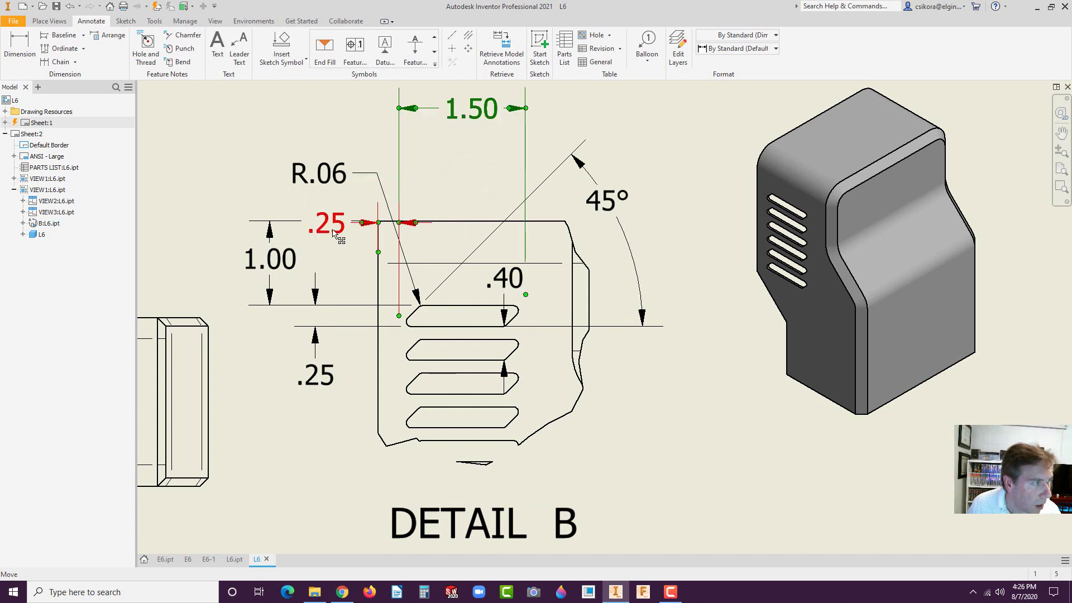
pyautogui.moveTo(335, 229); pyautogui.dragTo(356, 196)
pyautogui.click(345, 175)
pyautogui.moveTo(342, 465); pyautogui.dragTo(348, 459)
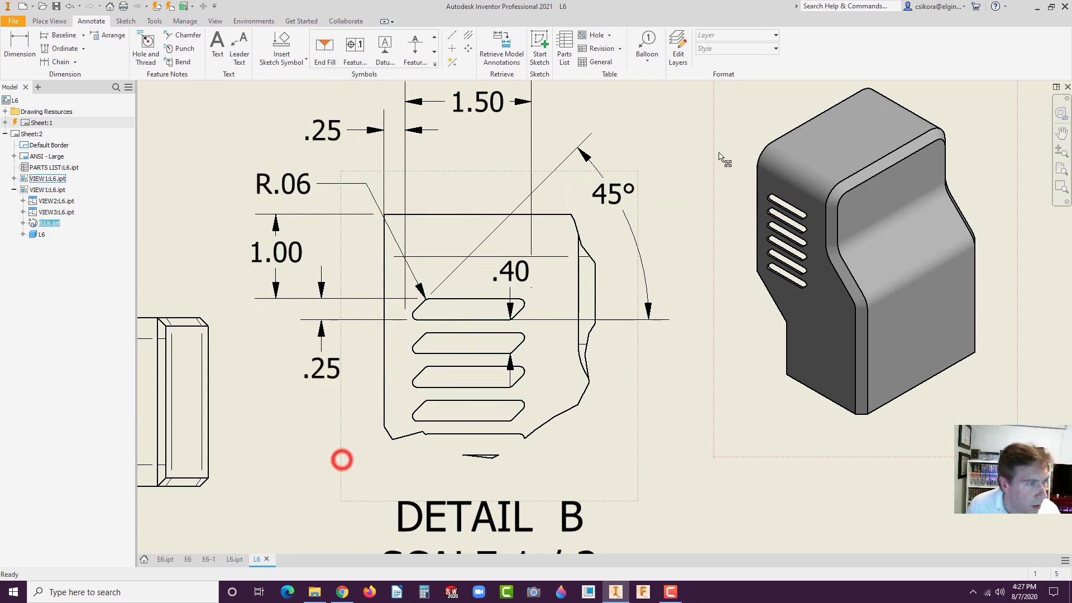
pyautogui.moveTo(522, 279); pyautogui.dragTo(675, 283)
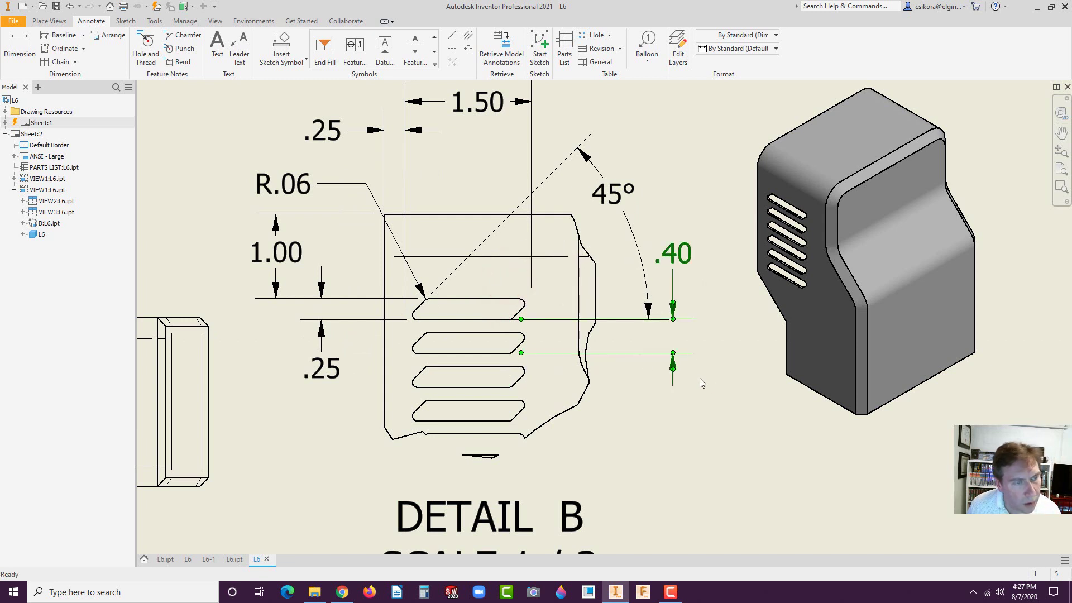
pyautogui.click(709, 383)
# Retrieve the profile's model dimensions into the front view: 3.50, both 2.50, .20, 2.75, 3.00, 6.00, 45° and 135°.
pyautogui.scroll(-3, 618, 450)
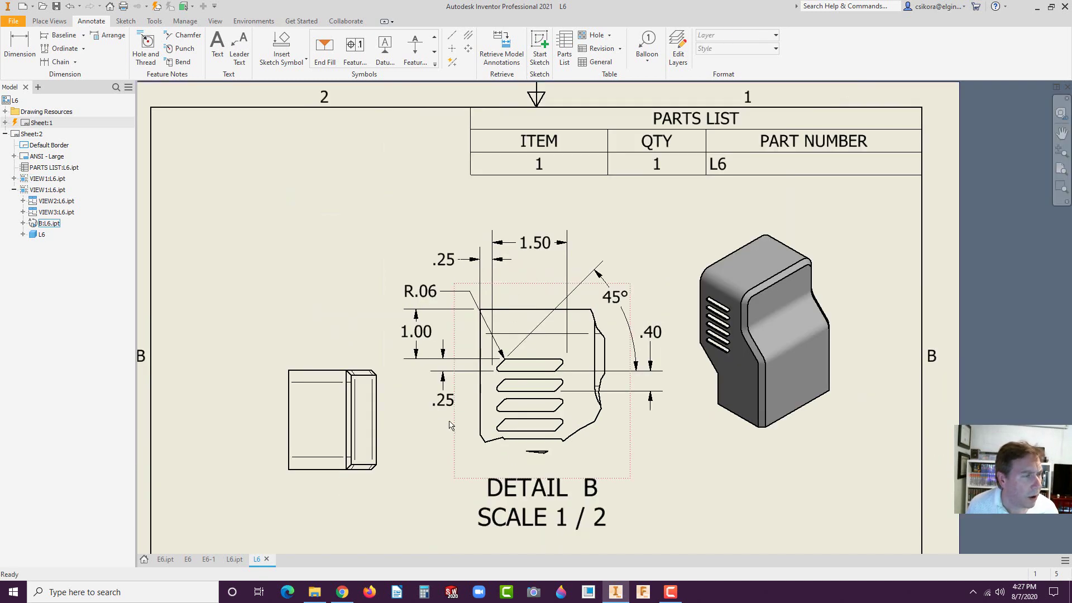
pyautogui.scroll(-5, 444, 457)
pyautogui.scroll(-2, 481, 382)
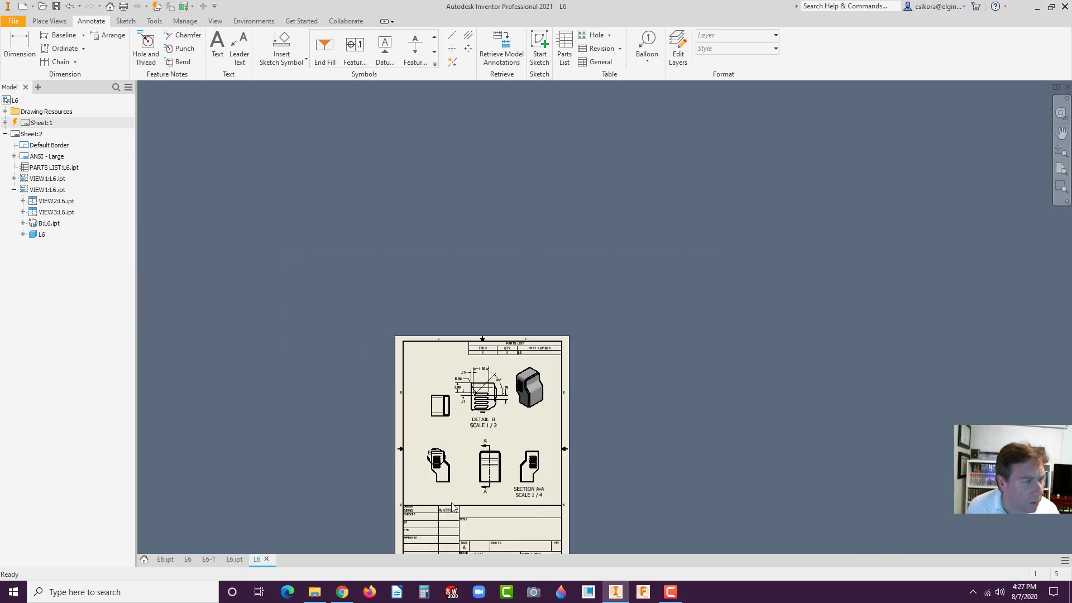
pyautogui.scroll(8, 424, 424)
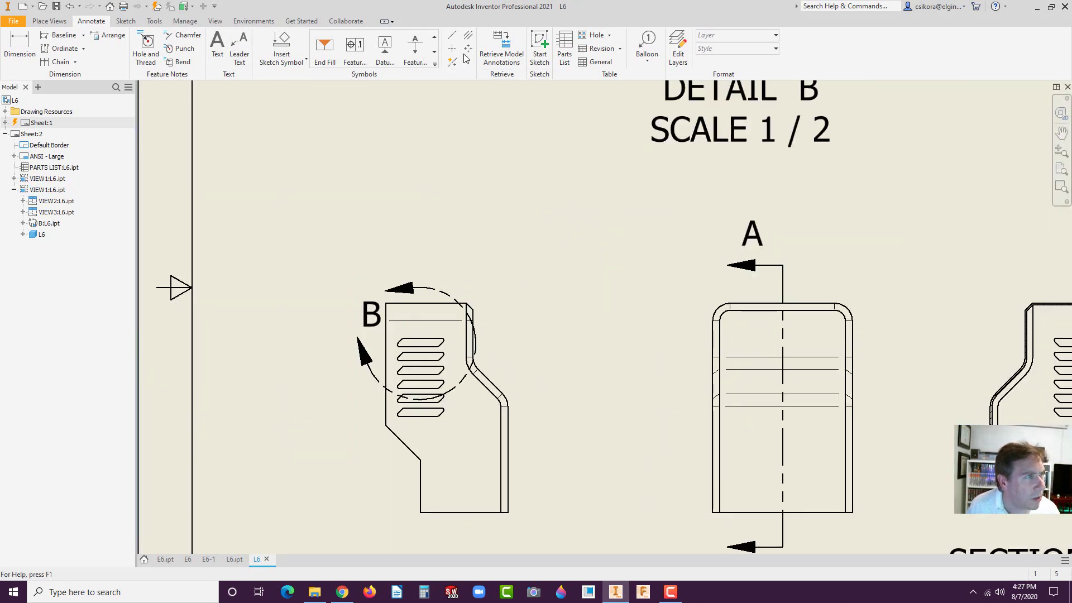
pyautogui.click(499, 56)
pyautogui.click(454, 427)
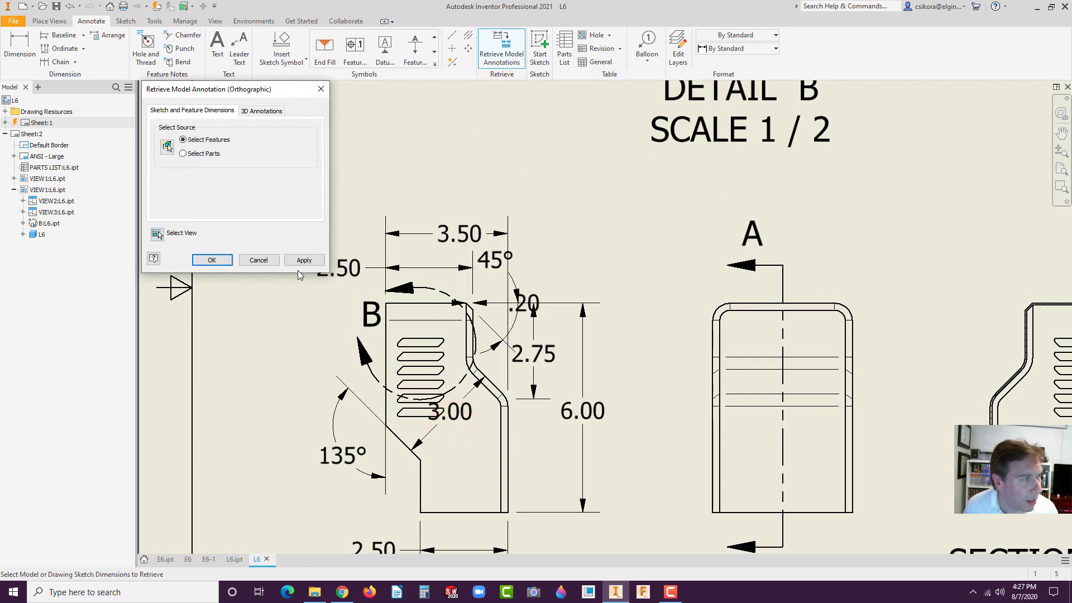
pyautogui.click(212, 260)
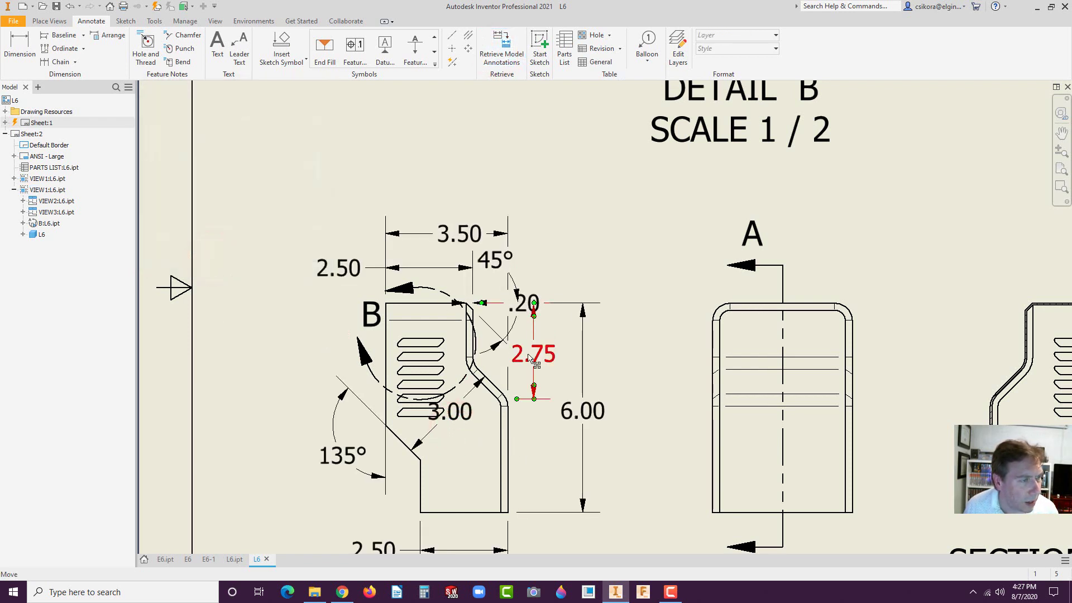
# Space the 2.75 and 6.00 dimensions farther from the front view, move .20 above the view and raise 3.50.
pyautogui.scroll(-2, 624, 408)
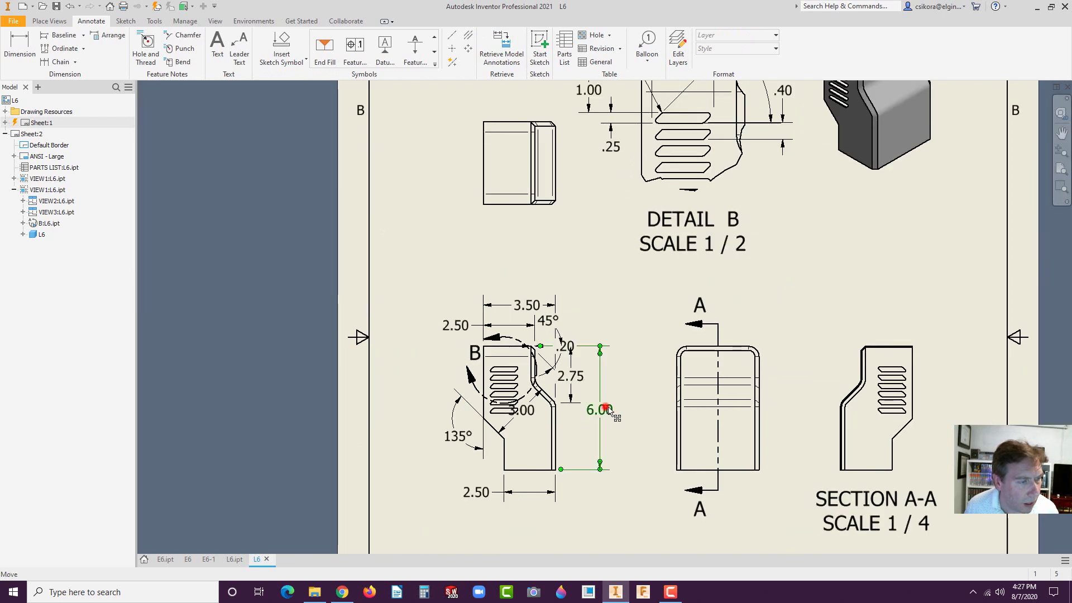
pyautogui.click(606, 408)
pyautogui.moveTo(571, 377); pyautogui.dragTo(528, 285)
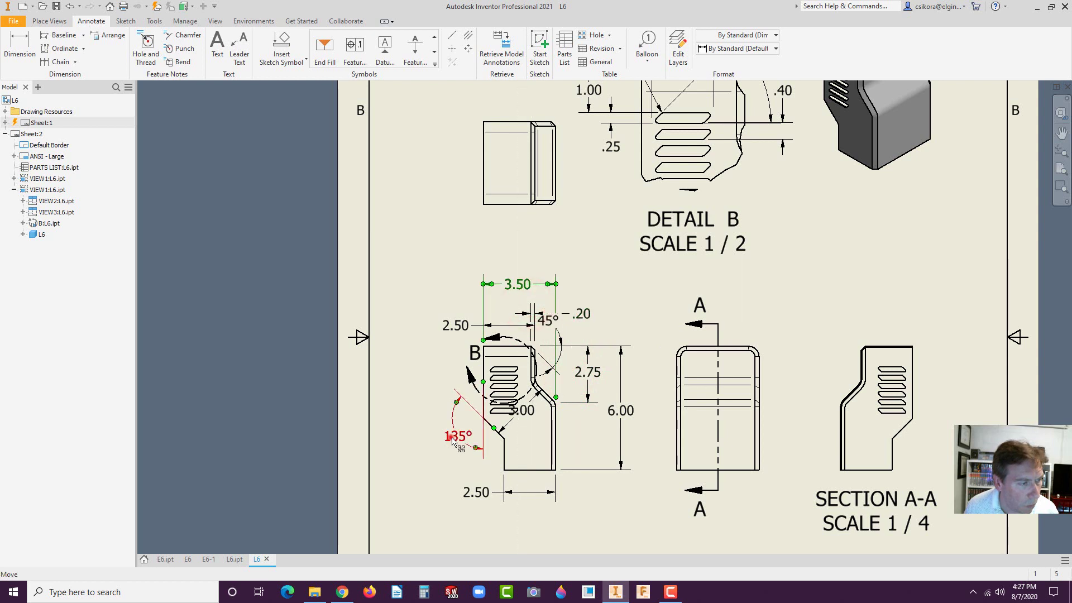
# Delete the 135° angle dimension at the front view's lower sloped edge.
pyautogui.moveTo(453, 440); pyautogui.dragTo(451, 438)
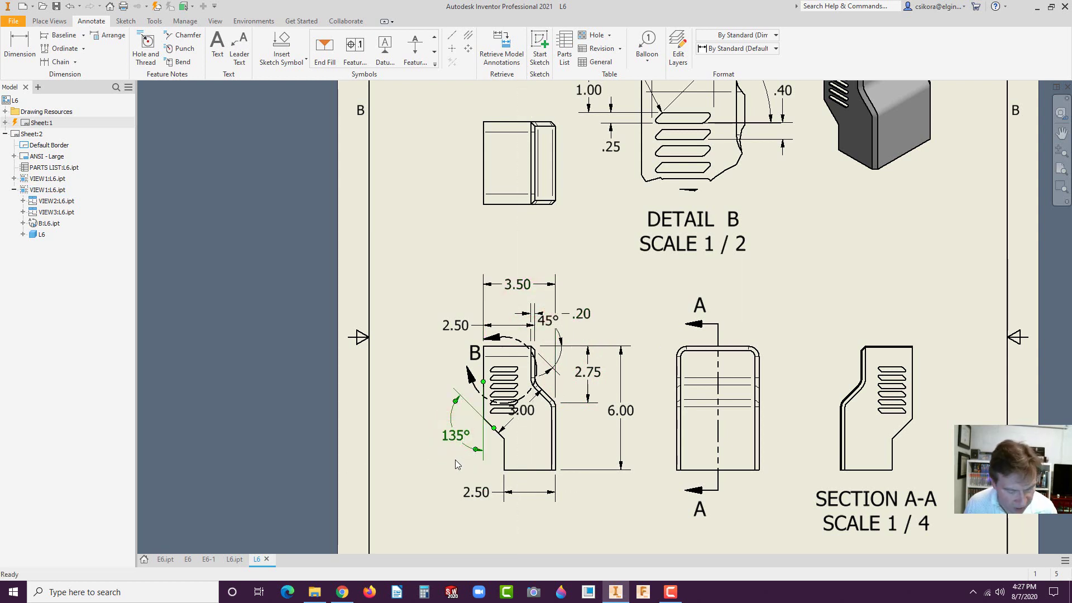
pyautogui.scroll(3, 447, 460)
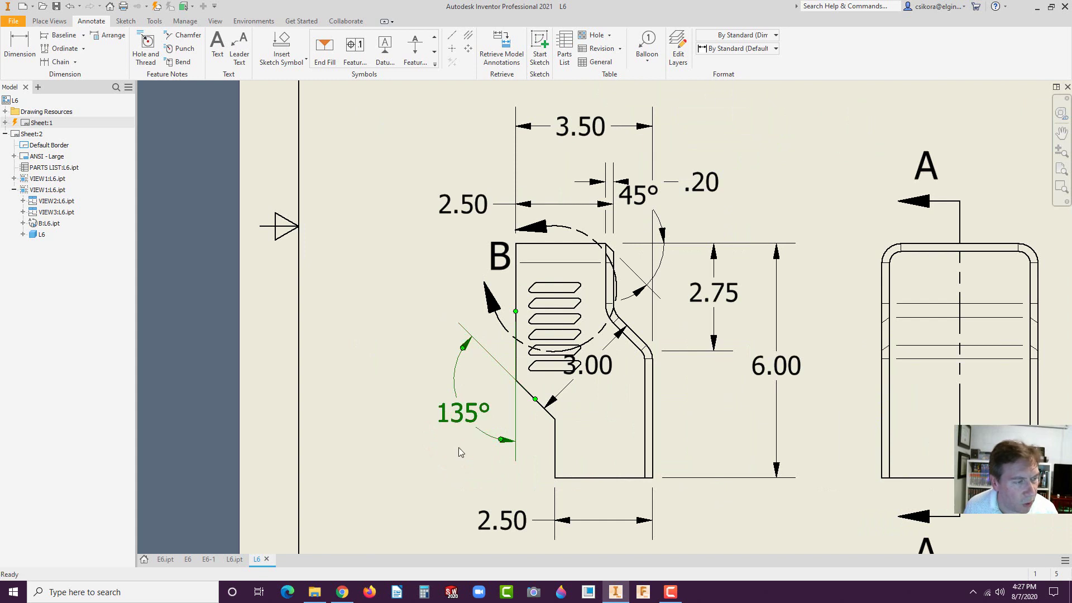
pyautogui.press('Delete')
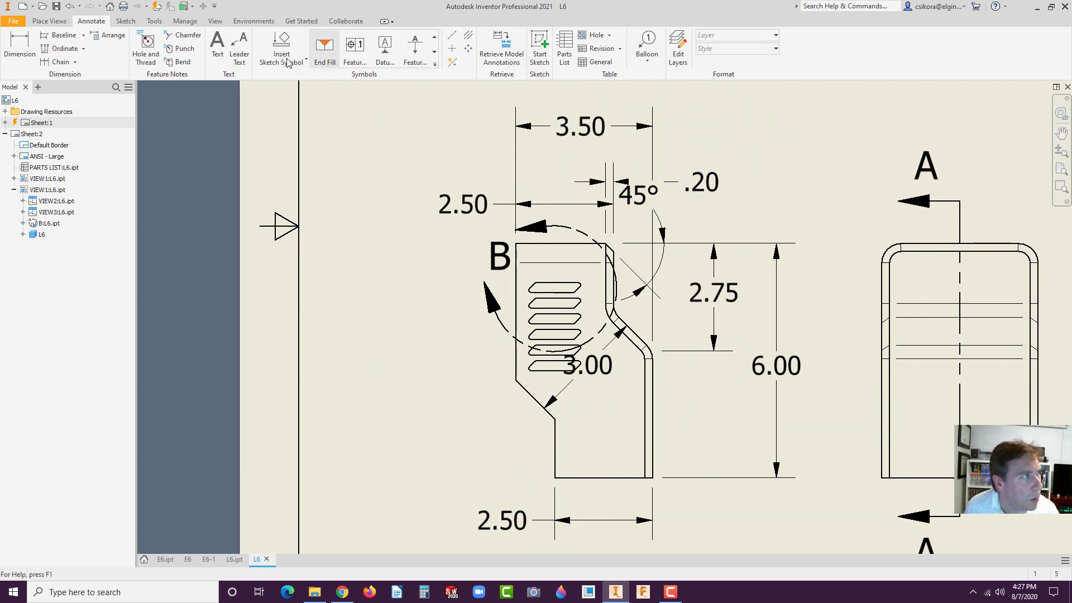
pyautogui.click(20, 47)
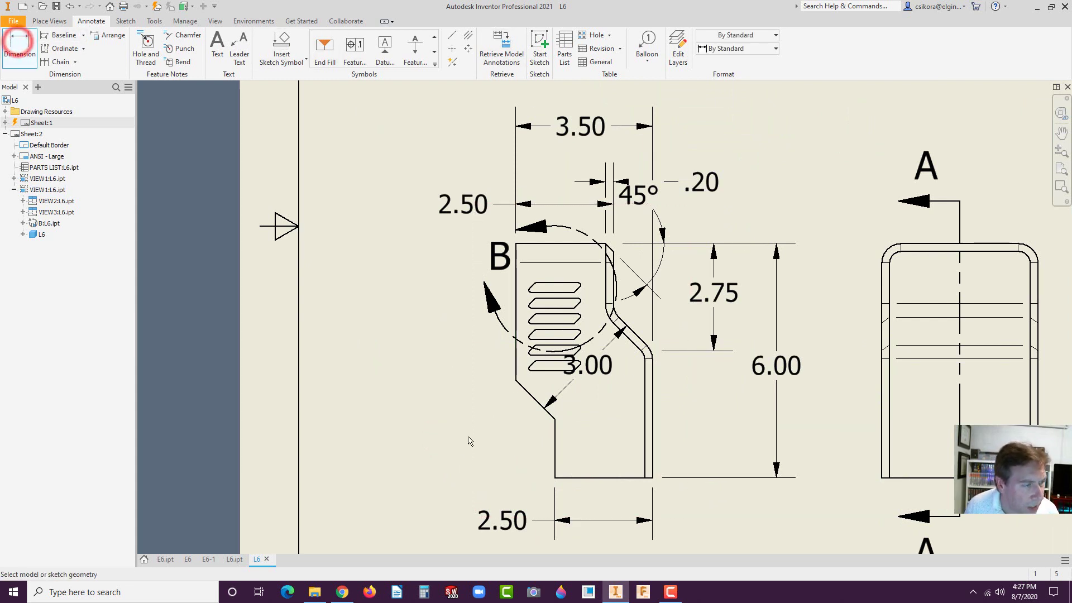
pyautogui.click(517, 360)
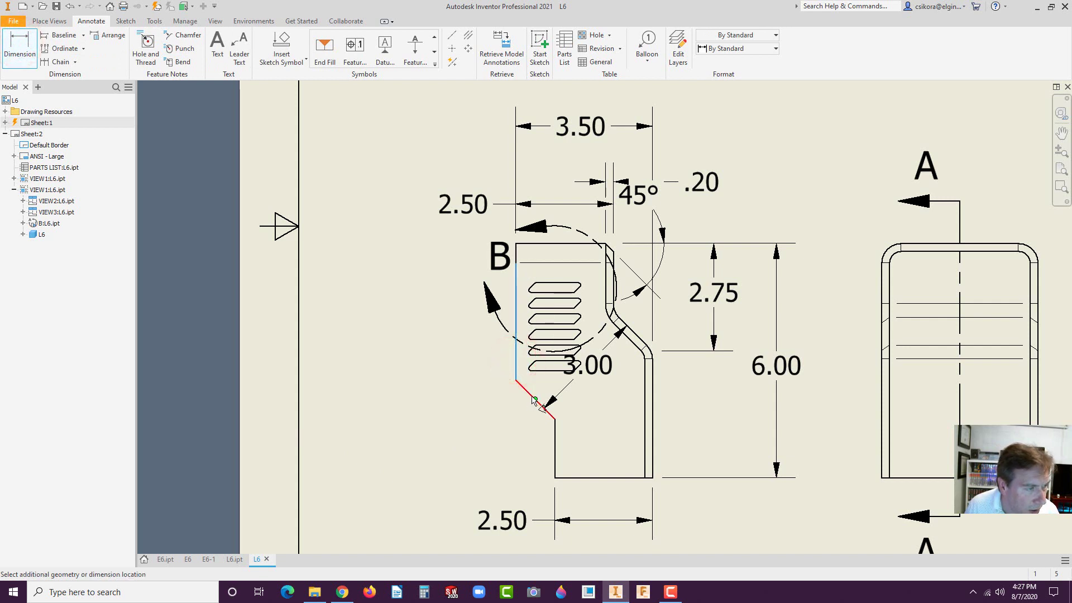
pyautogui.click(531, 396)
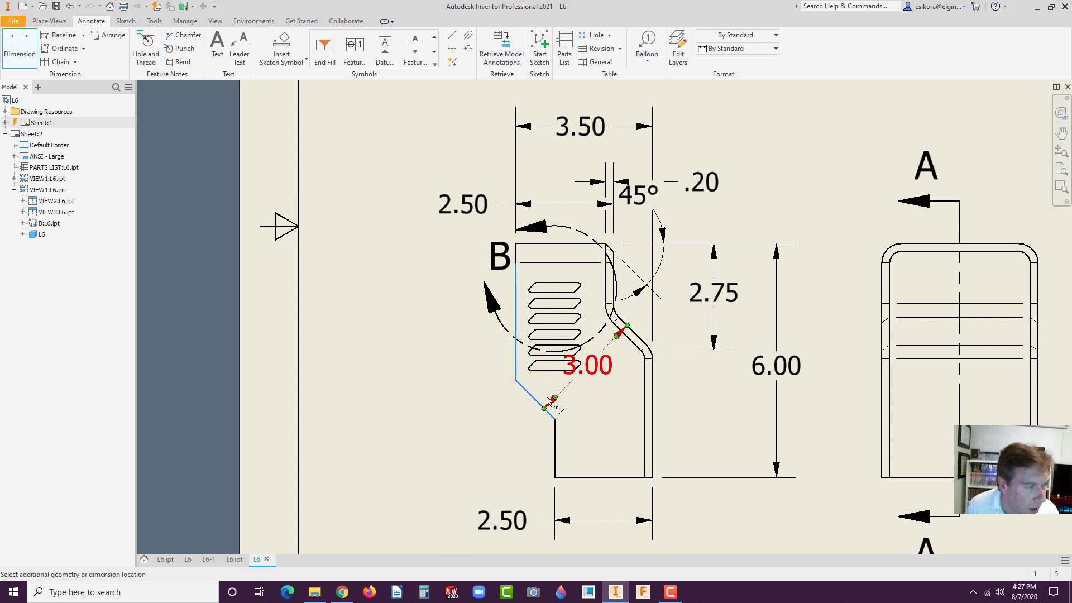
pyautogui.press('Escape')
# Add a 45° angular dimension between the front view's left vertical edge and lower sloped edge, placing it below the corner.
pyautogui.press('d')
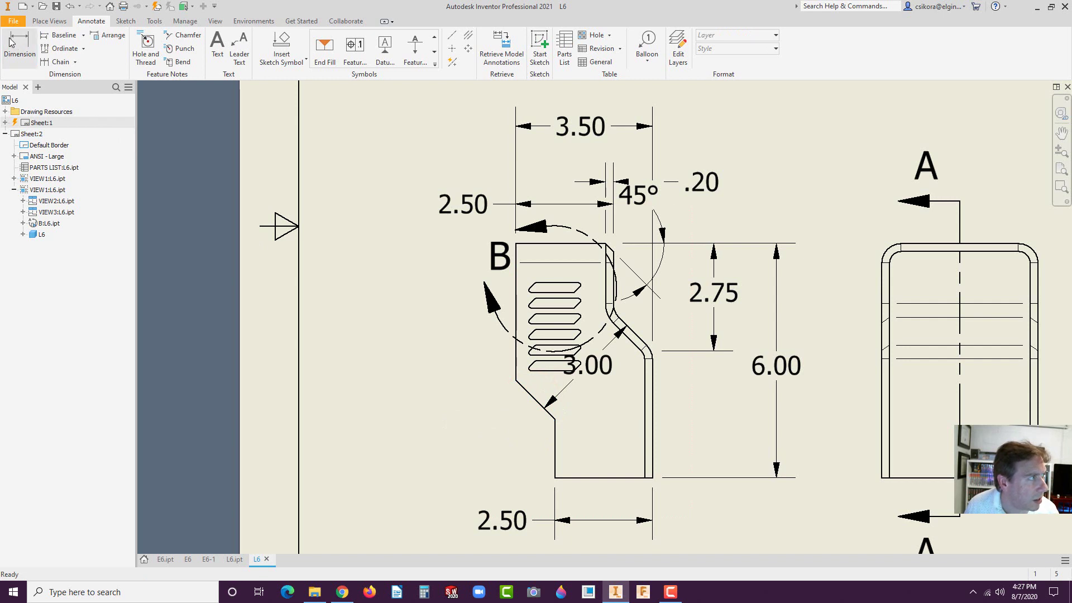
pyautogui.click(515, 357)
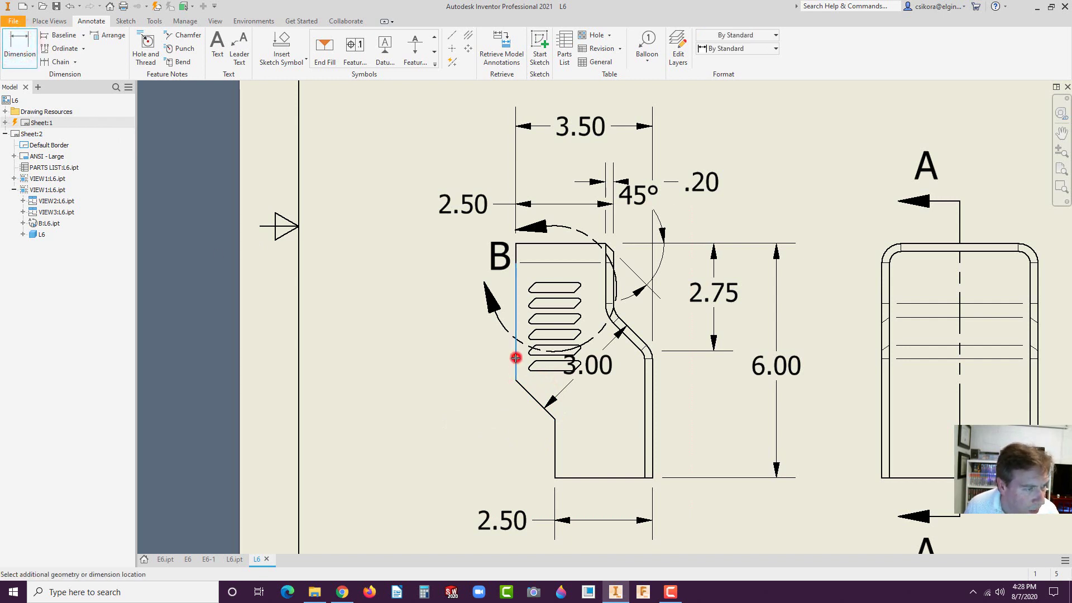
pyautogui.click(523, 388)
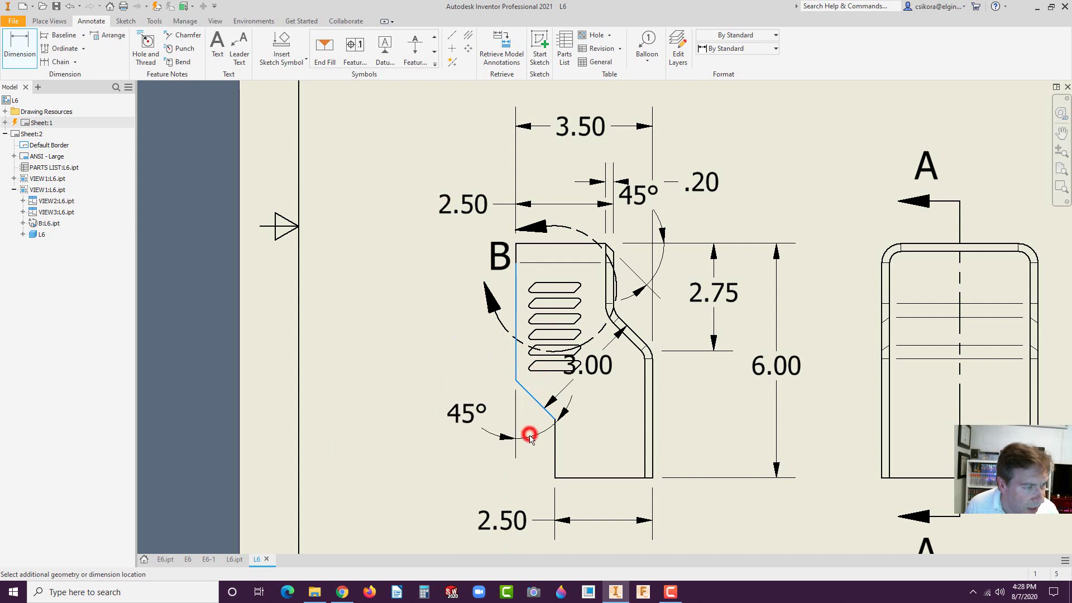
pyautogui.click(529, 437)
pyautogui.click(380, 282)
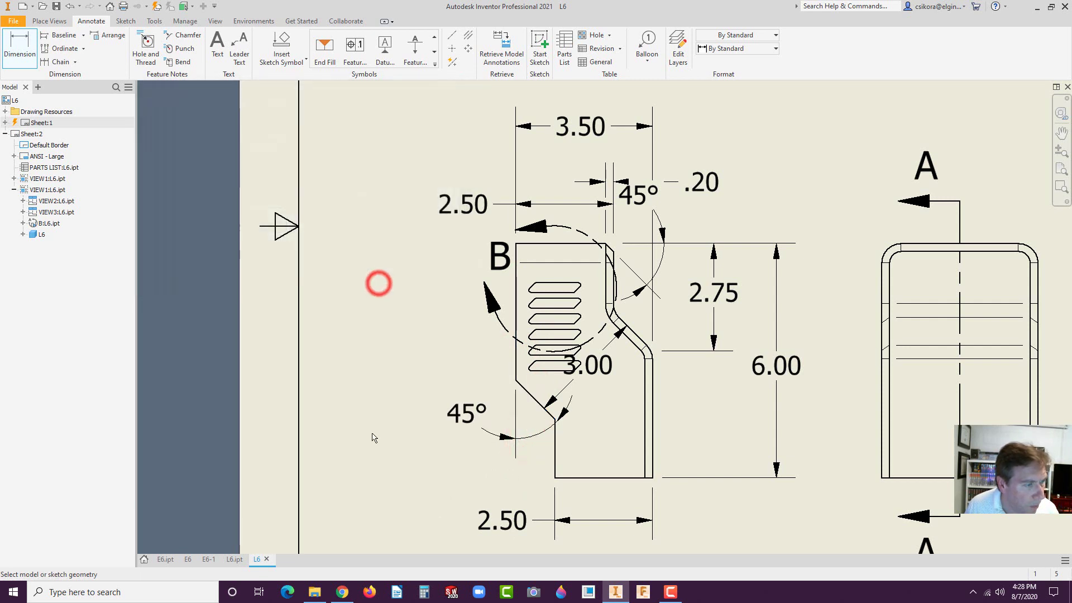
pyautogui.click(363, 437)
# Move the 3.00 dimension outside the front view's lower right corner and shift the upper 45° angle away from the profile.
pyautogui.scroll(-3, 427, 475)
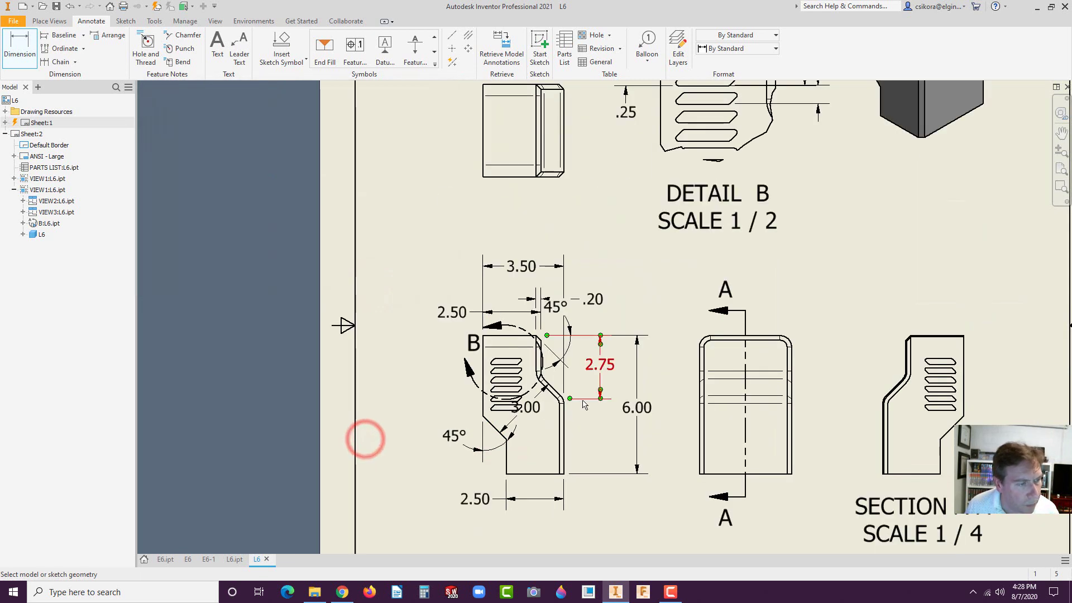
pyautogui.doubleClick(536, 415)
pyautogui.press('Escape')
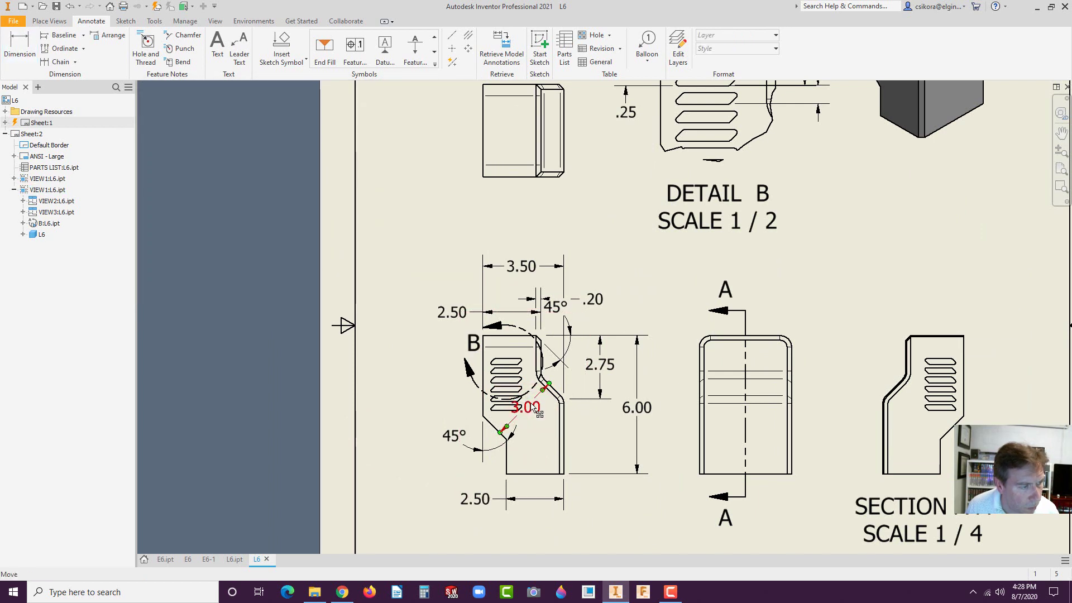
pyautogui.moveTo(534, 406); pyautogui.dragTo(632, 514)
pyautogui.click(658, 420)
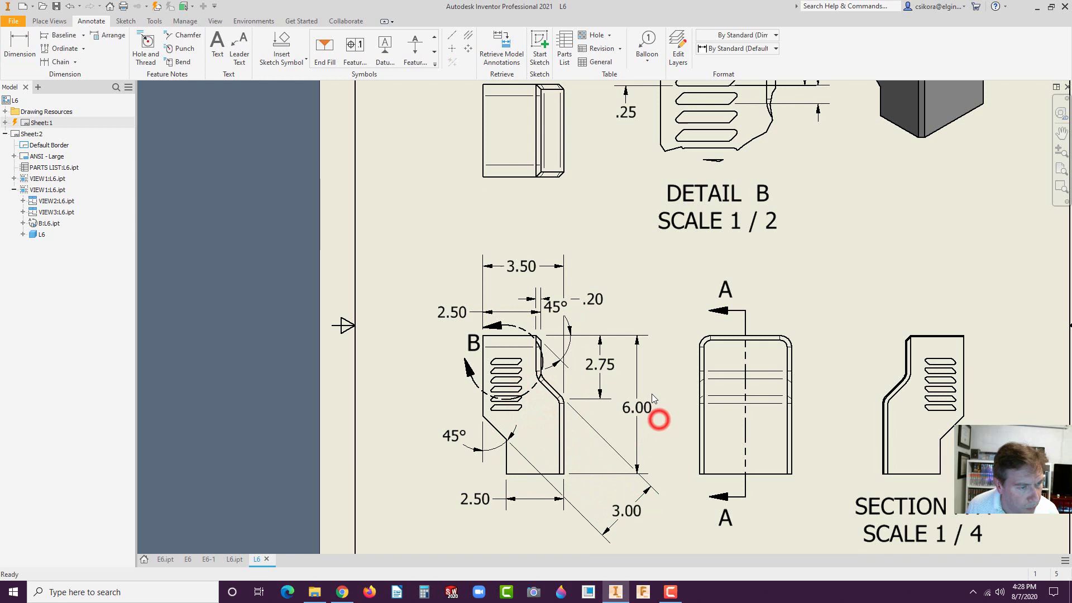
pyautogui.click(663, 351)
pyautogui.moveTo(555, 307); pyautogui.dragTo(573, 352)
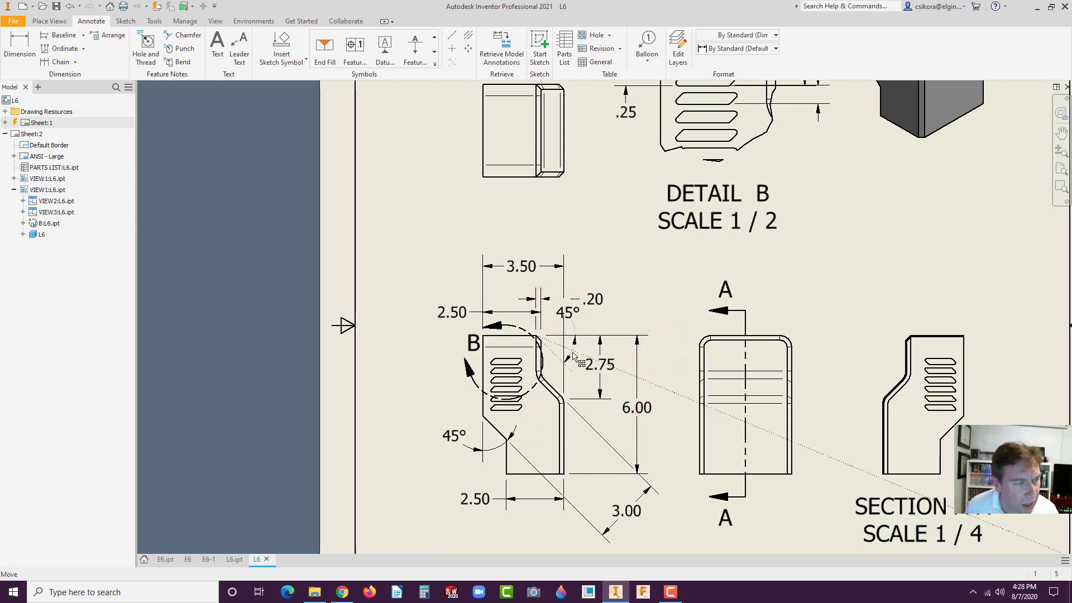
pyautogui.click(642, 313)
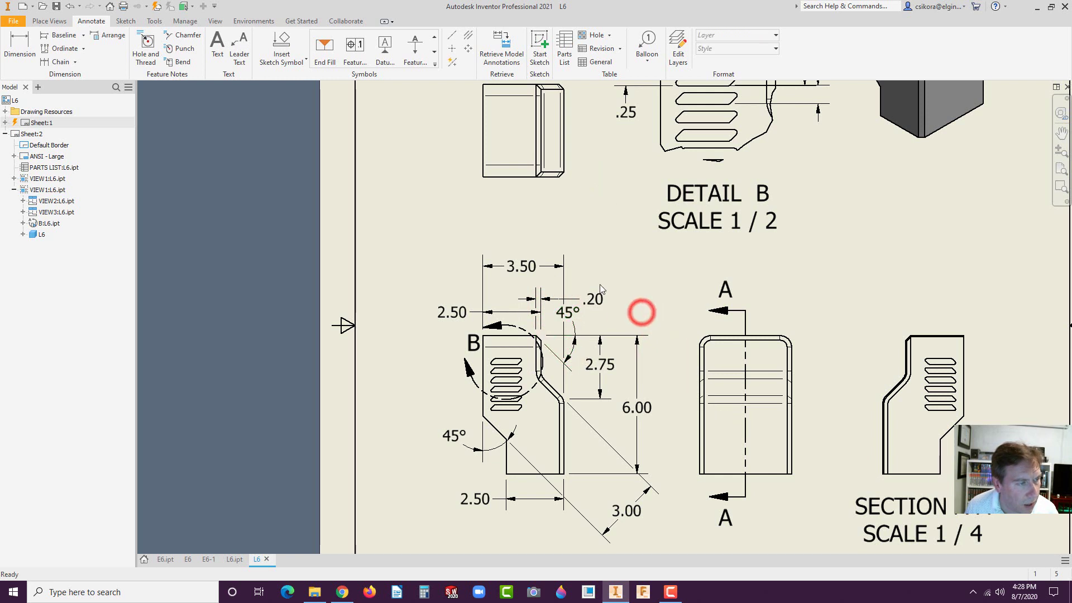
# Stack the .20, 2.50 and 3.50 dimensions in rising order above the front view, with the .20 text left of its arrows.
pyautogui.moveTo(592, 297); pyautogui.dragTo(513, 285)
pyautogui.click(446, 271)
pyautogui.scroll(-5, 523, 275)
pyautogui.moveTo(523, 249); pyautogui.dragTo(532, 158)
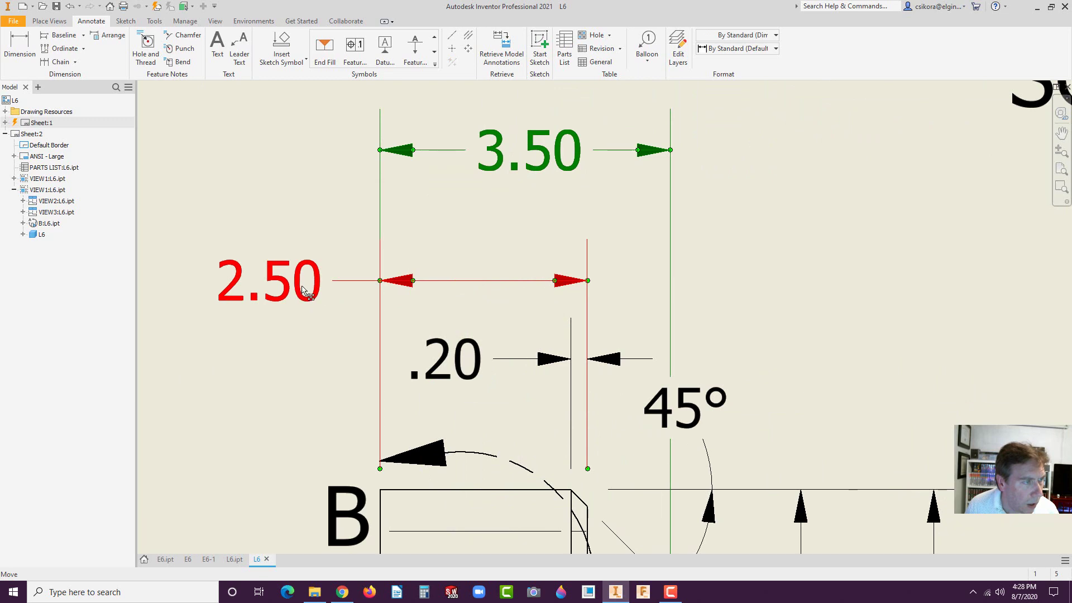
pyautogui.click(311, 361)
# Add a two-line text note with the drafter's name and E6 above the title field, and move it up within the title block.
pyautogui.scroll(8, 308, 385)
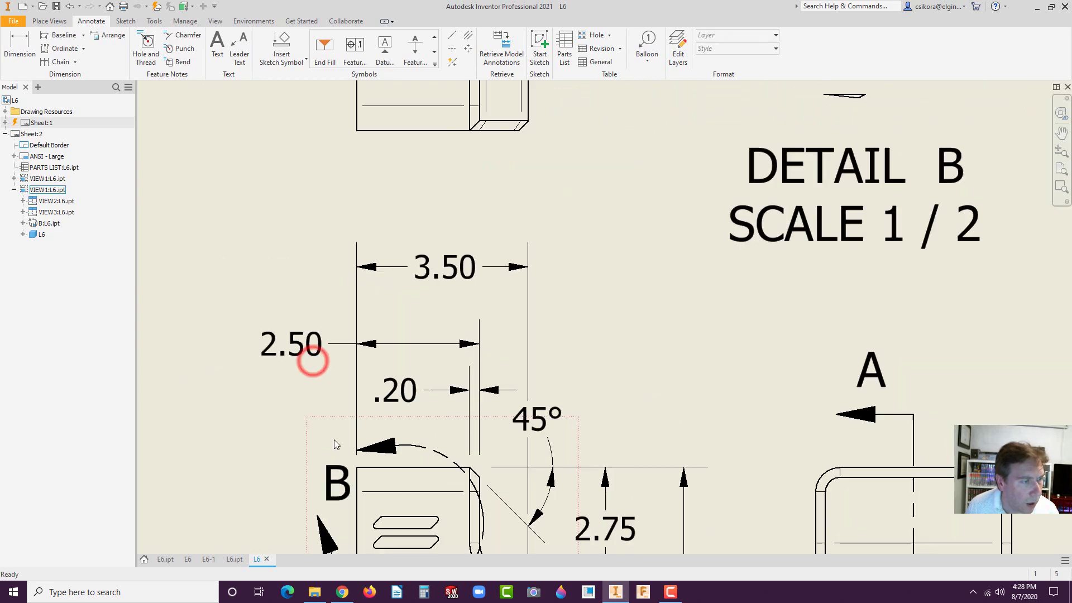
pyautogui.scroll(-6, 394, 531)
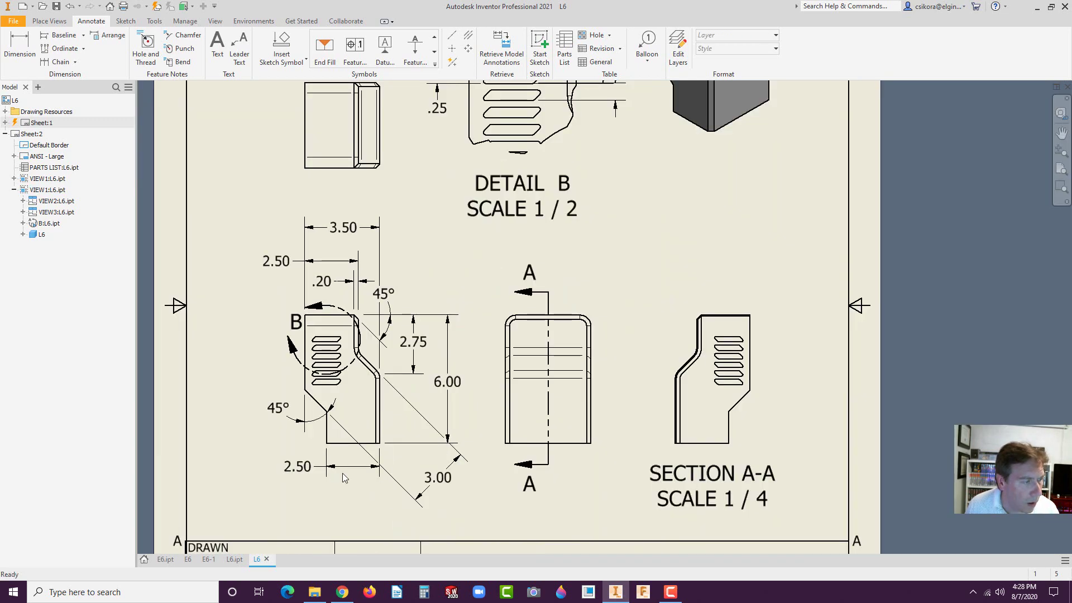
pyautogui.scroll(3, 539, 449)
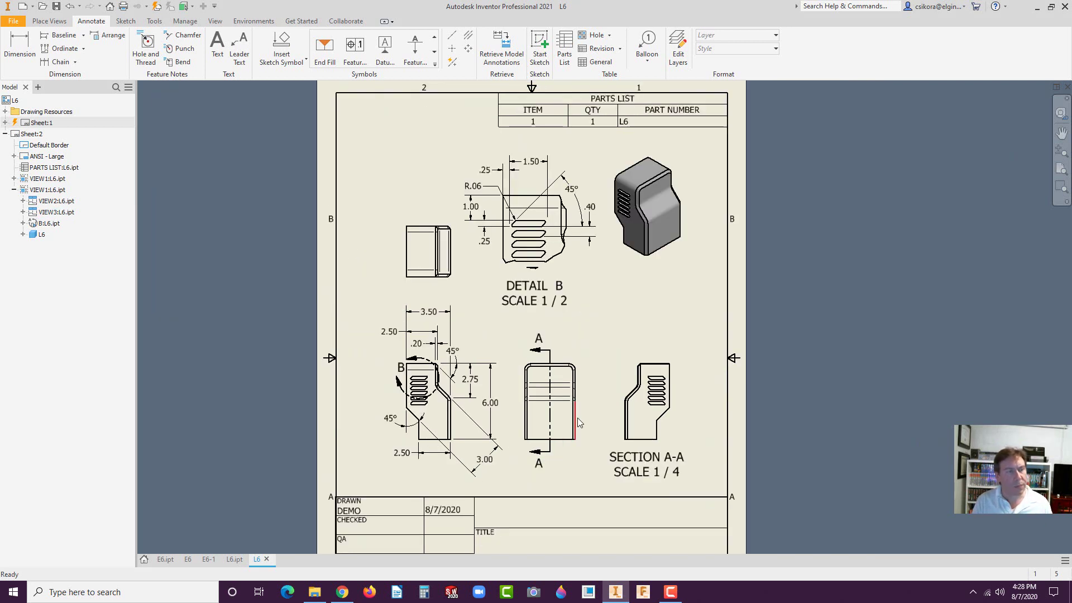
pyautogui.click(217, 45)
pyautogui.click(520, 518)
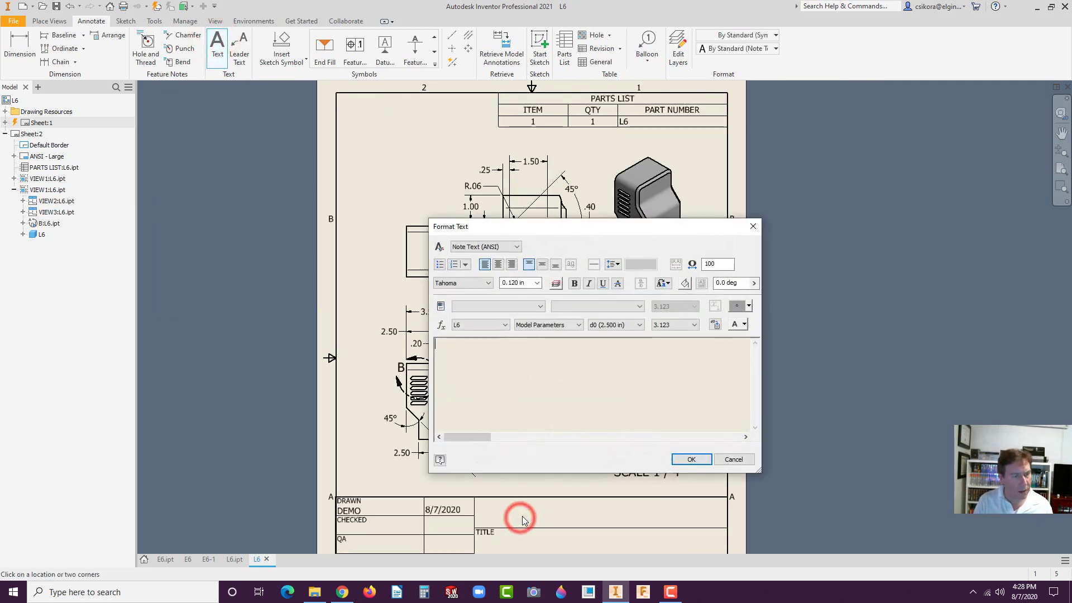
pyautogui.click(490, 360)
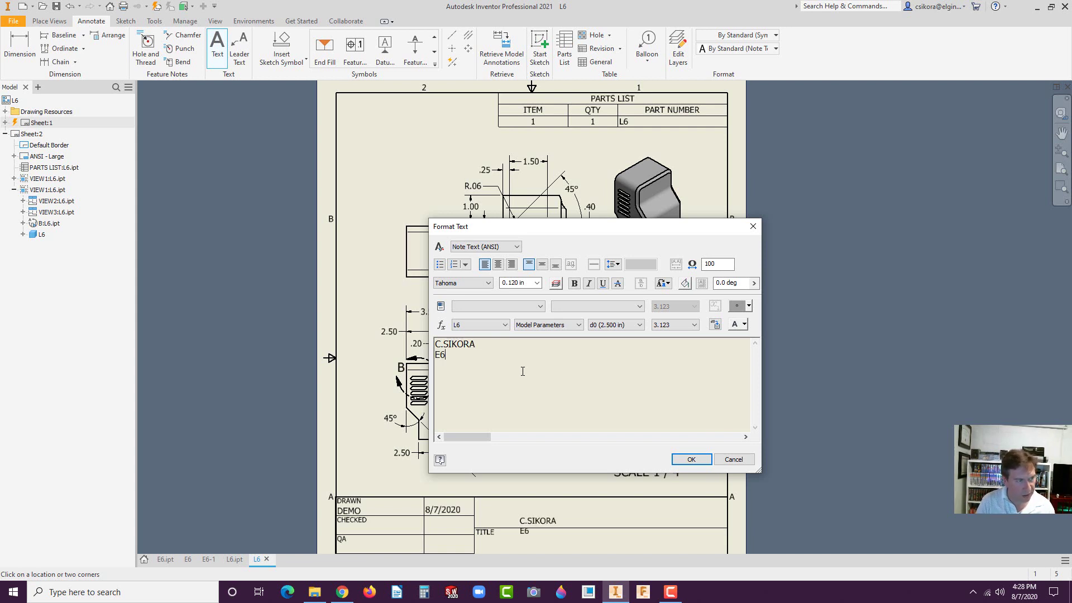
pyautogui.click(691, 460)
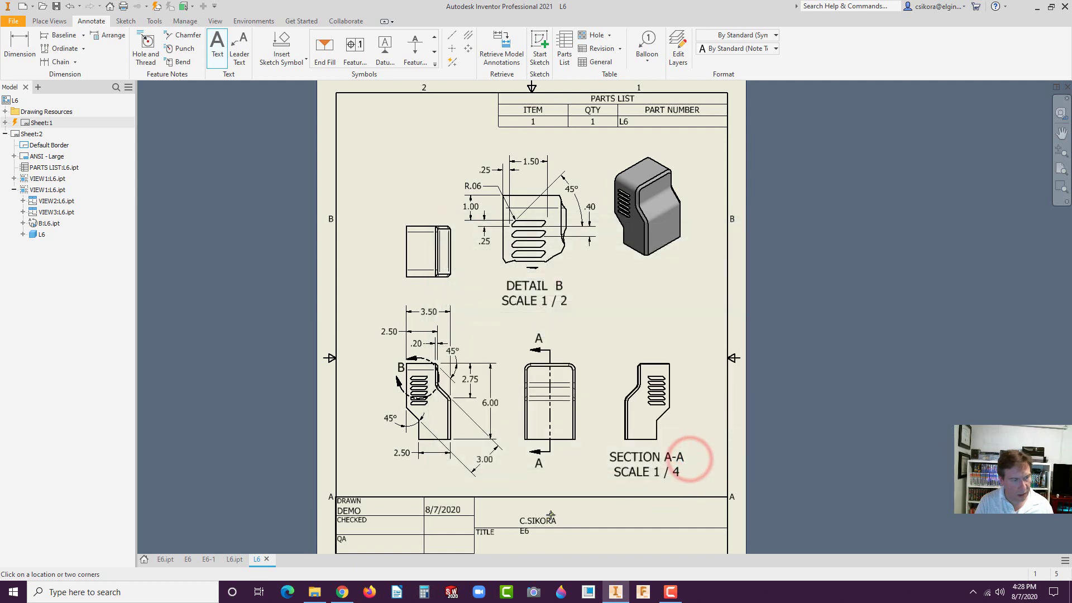
pyautogui.moveTo(547, 521); pyautogui.dragTo(566, 503)
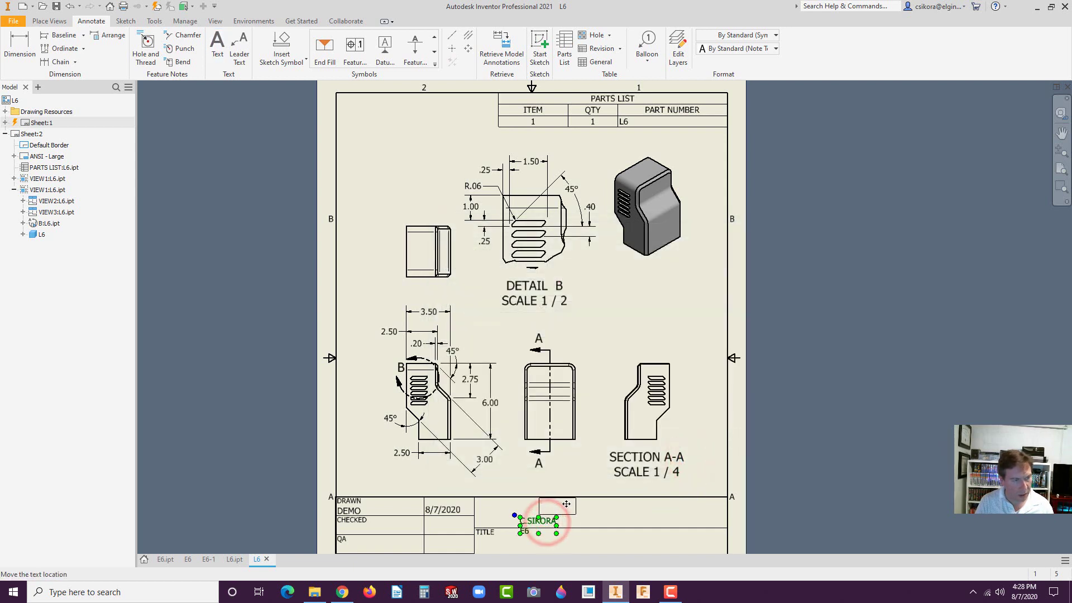
pyautogui.scroll(-2, 720, 379)
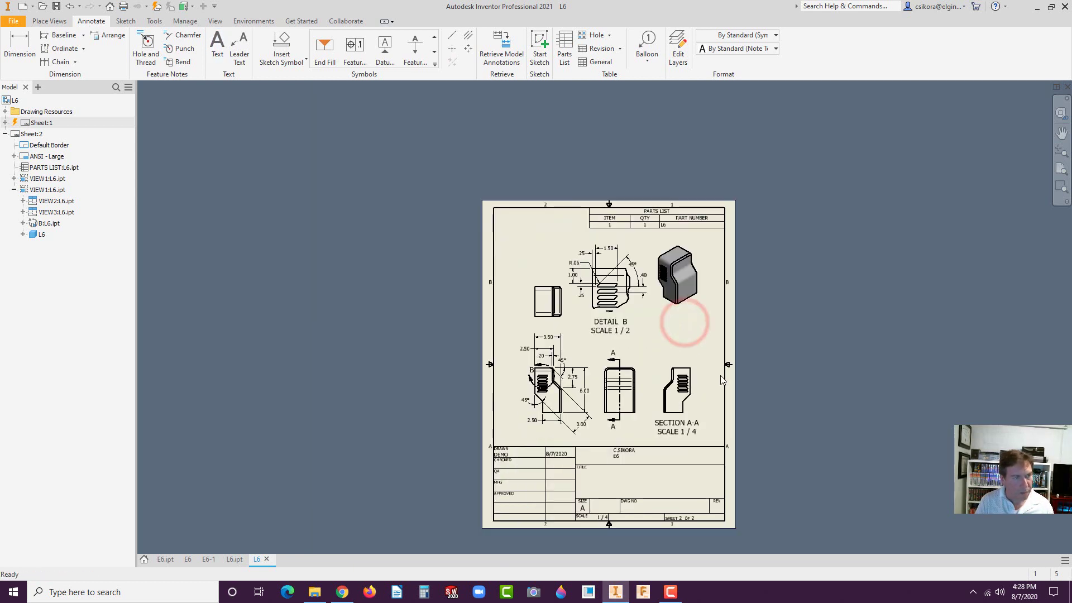
pyautogui.scroll(3, 720, 391)
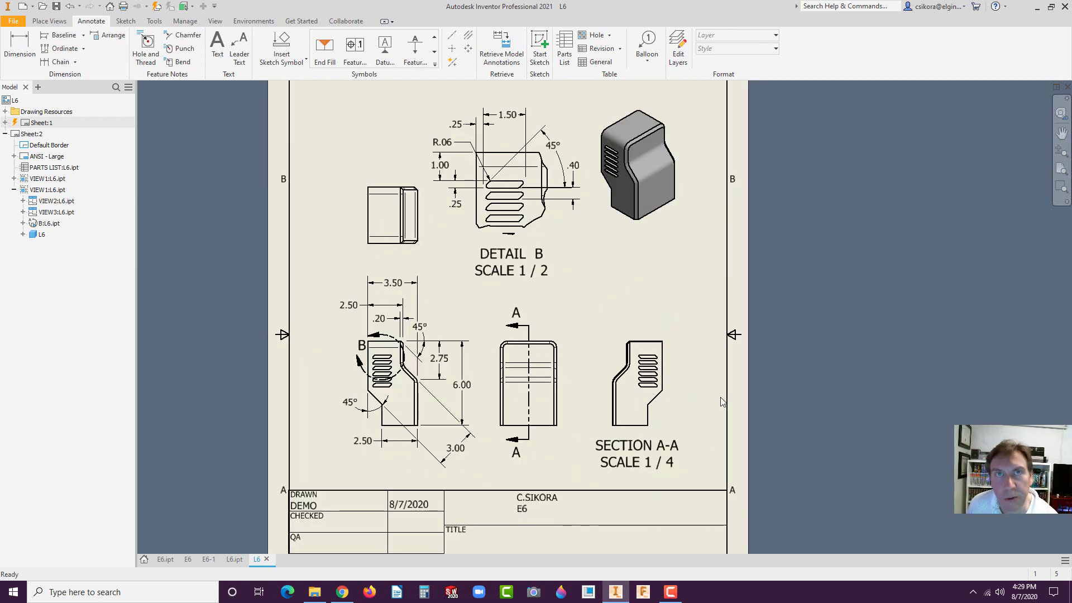
pyautogui.click(1063, 166)
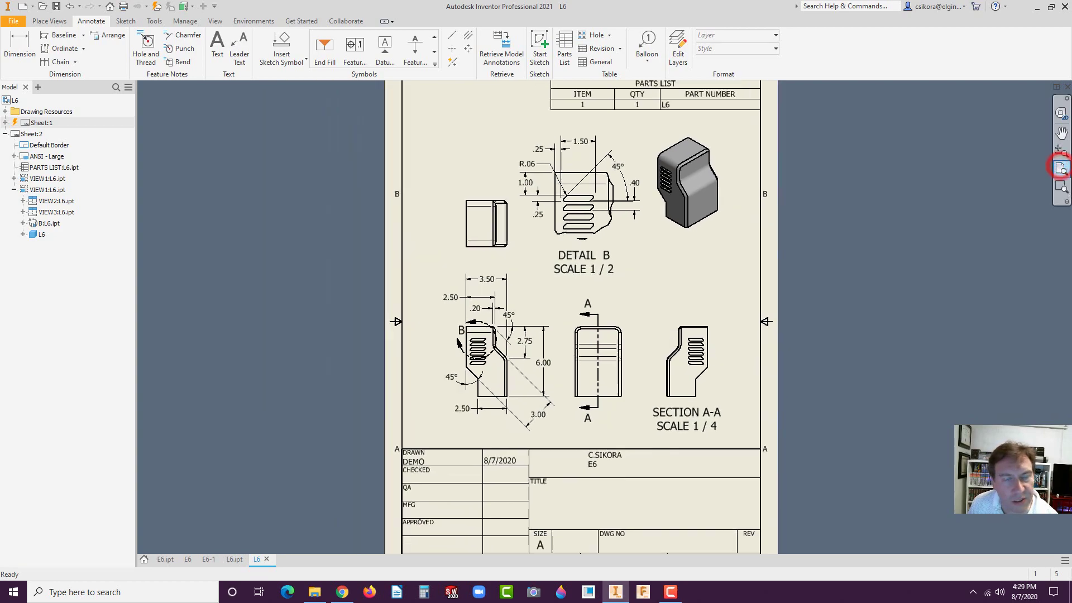